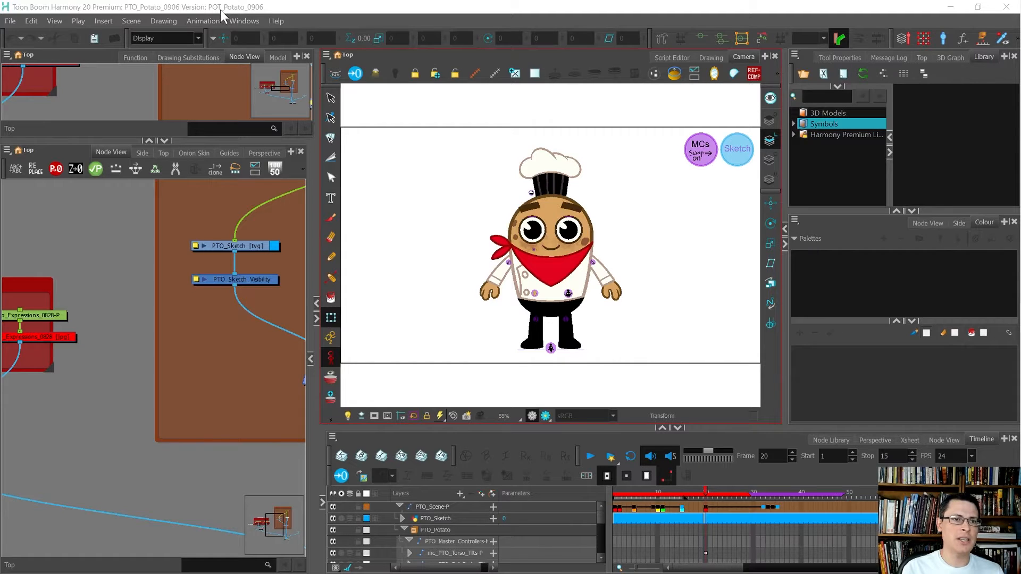
Step: Start saving the scene under a new name, with the TB_Rig folder inside _Source as destination
click(14, 20)
click(24, 97)
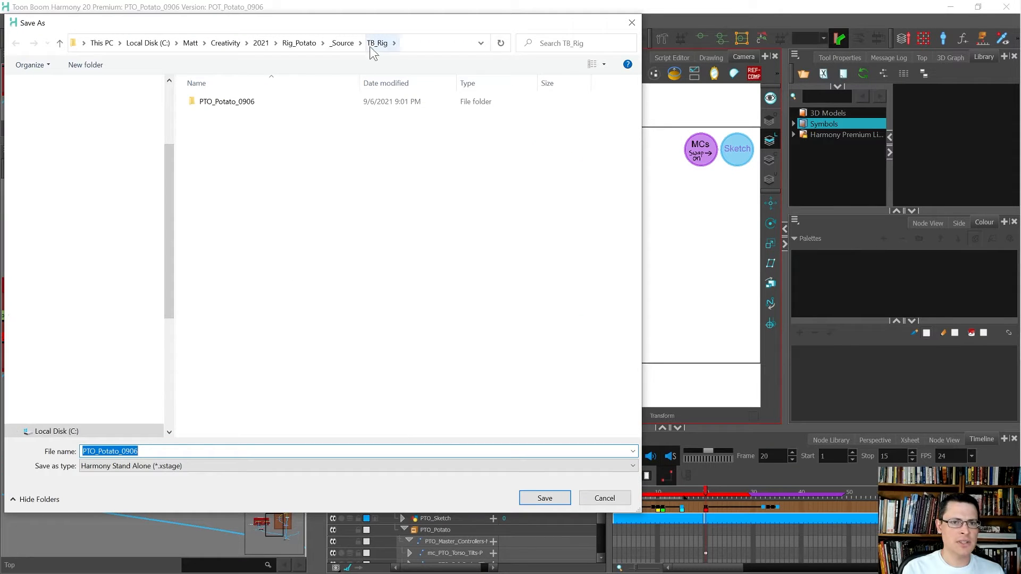
click(347, 47)
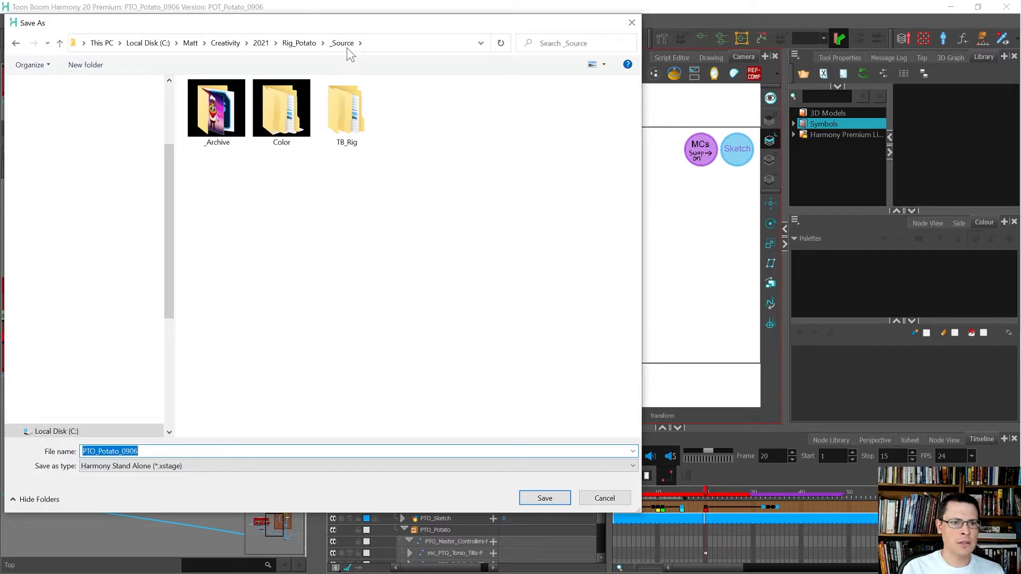
double_click(338, 119)
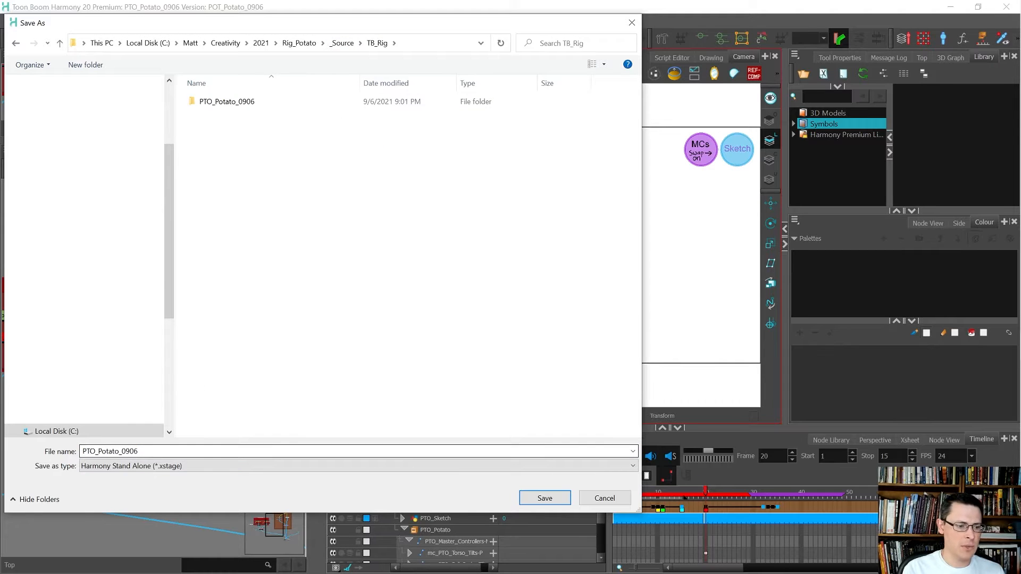
Step: Name the new scene copy PTO_V01 and save it
click(138, 450)
click(138, 451)
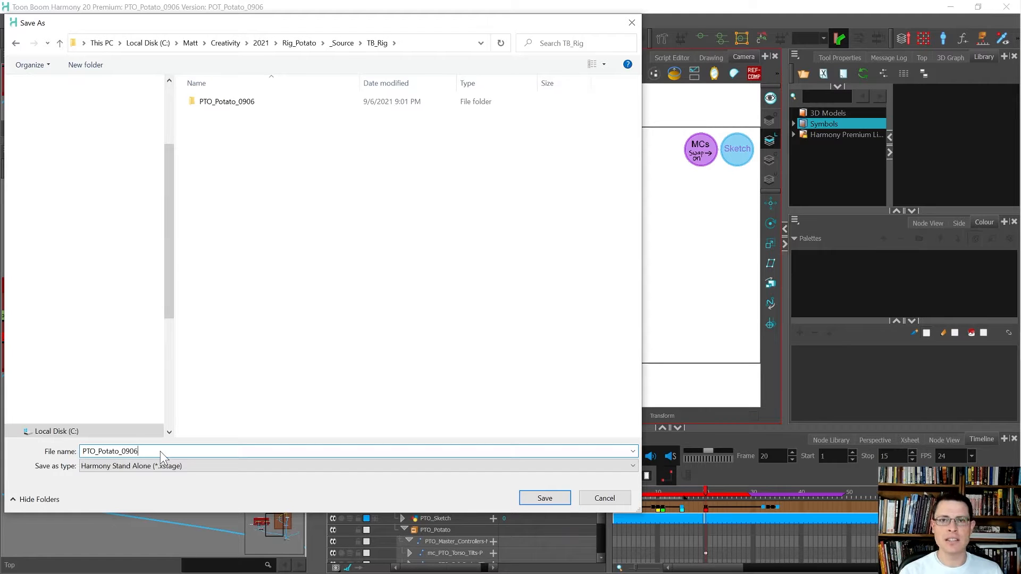
key(BackSpace)
key(BackSpace)
key(BackSpace)
key(BackSpace)
key(BackSpace)
key(BackSpace)
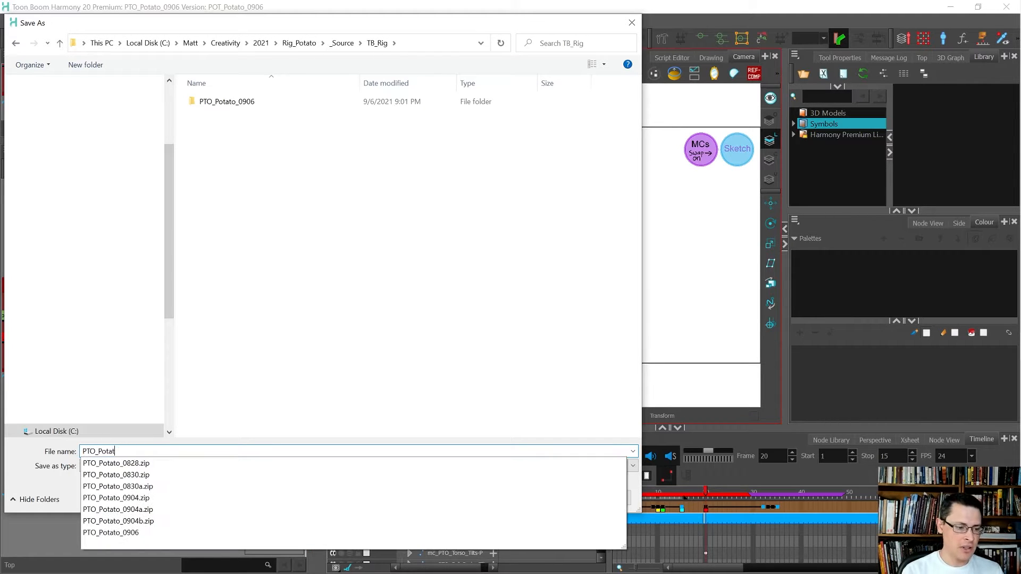
key(BackSpace)
key(BackSpace)
text(V01)
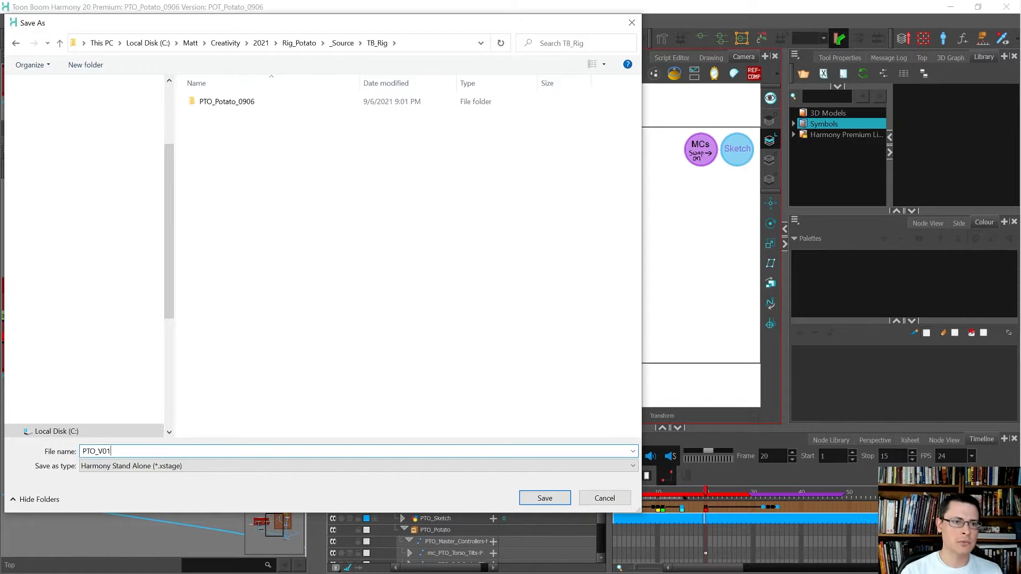
key(Return)
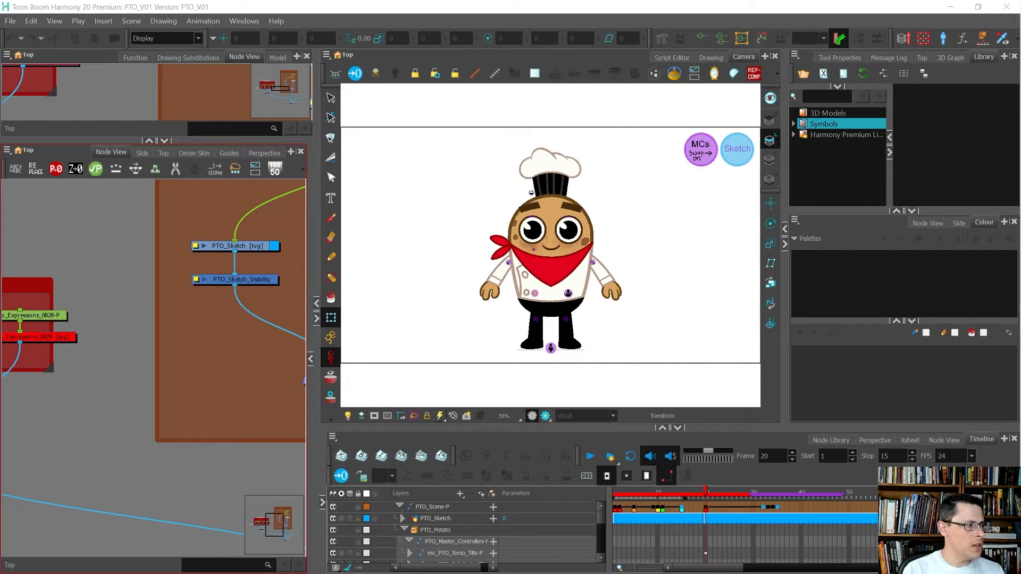
Step: Switch to File Explorer and examine the drawing folders, such as Eyelid_Dn, in the elements folder of PTO_V01
drag(0, 250, 426, 100)
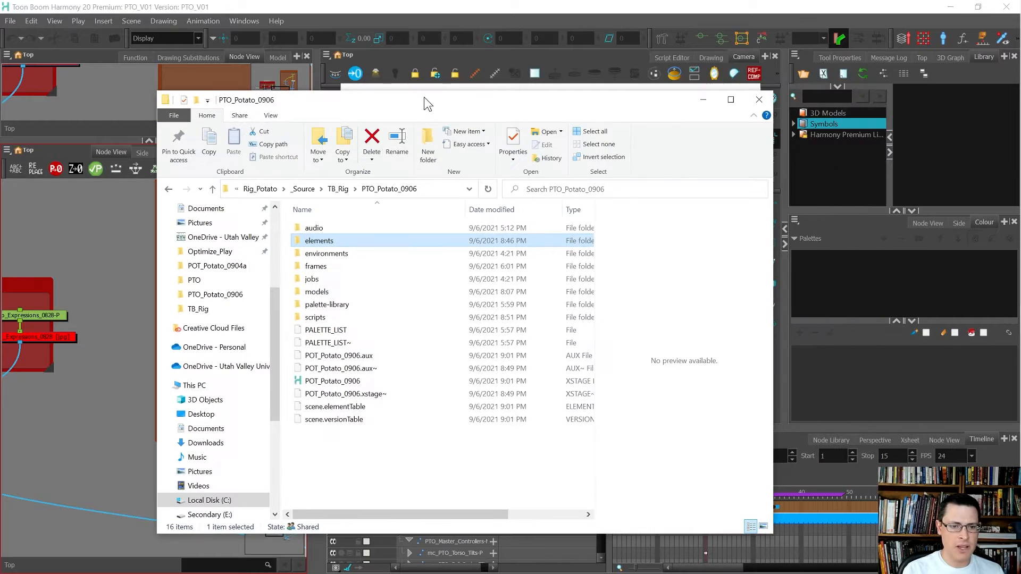
click(338, 189)
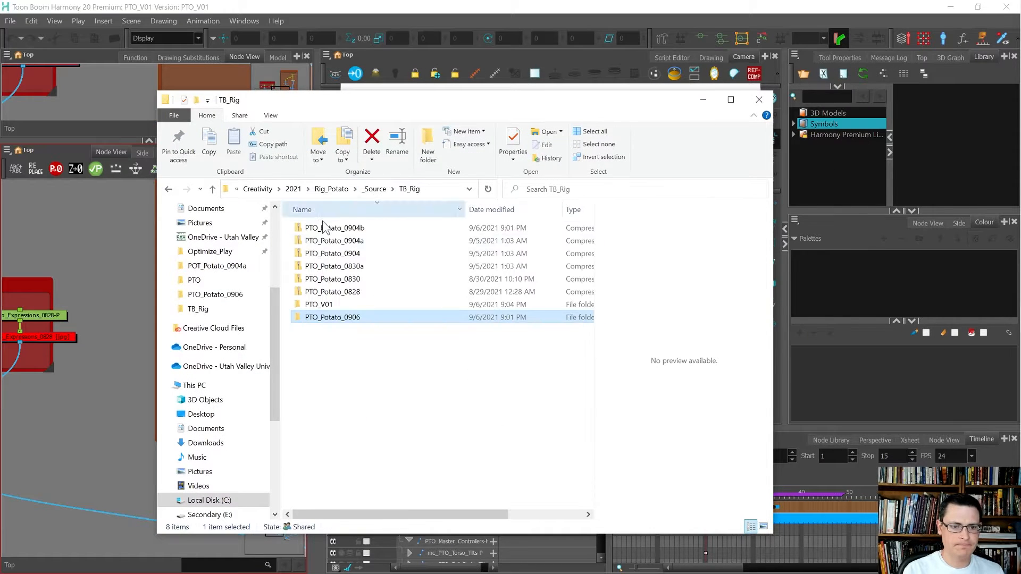
double_click(325, 308)
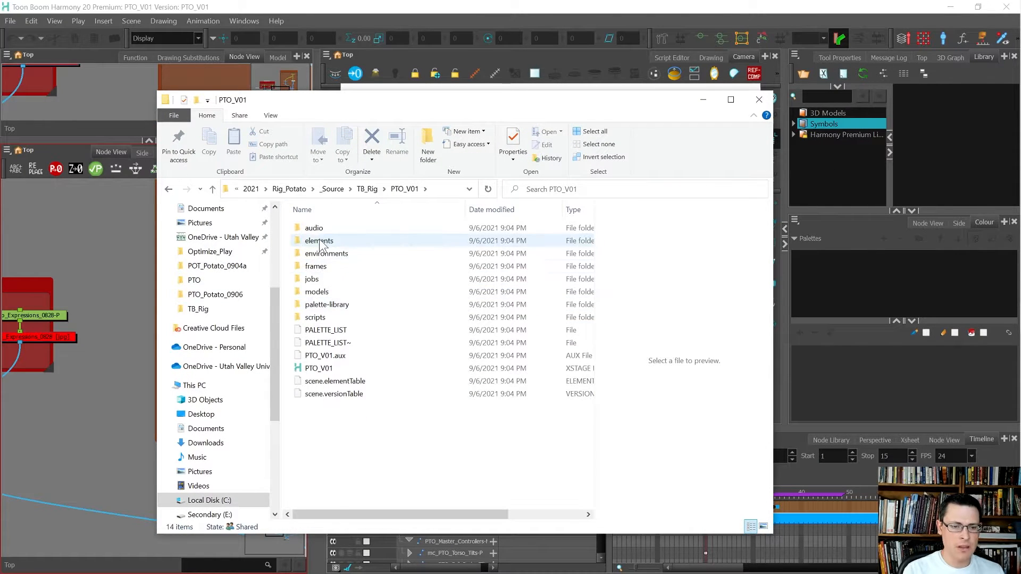
double_click(321, 241)
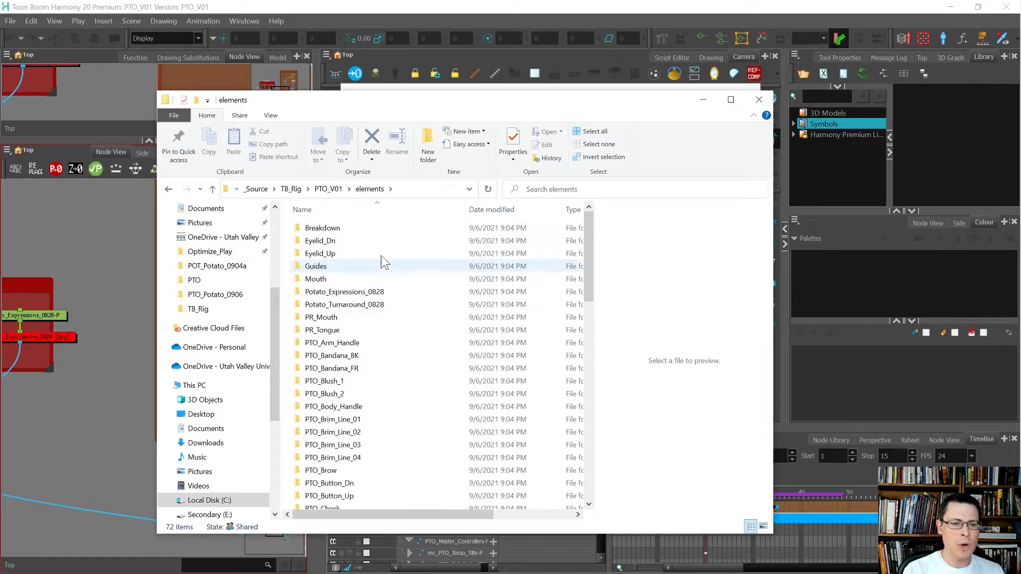
click(359, 249)
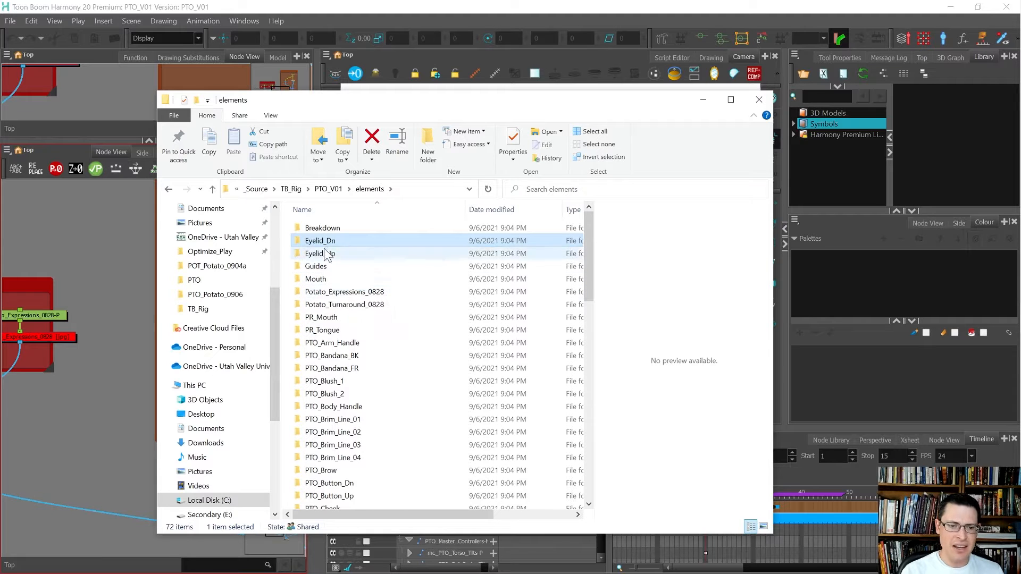
drag(468, 100, 0, 129)
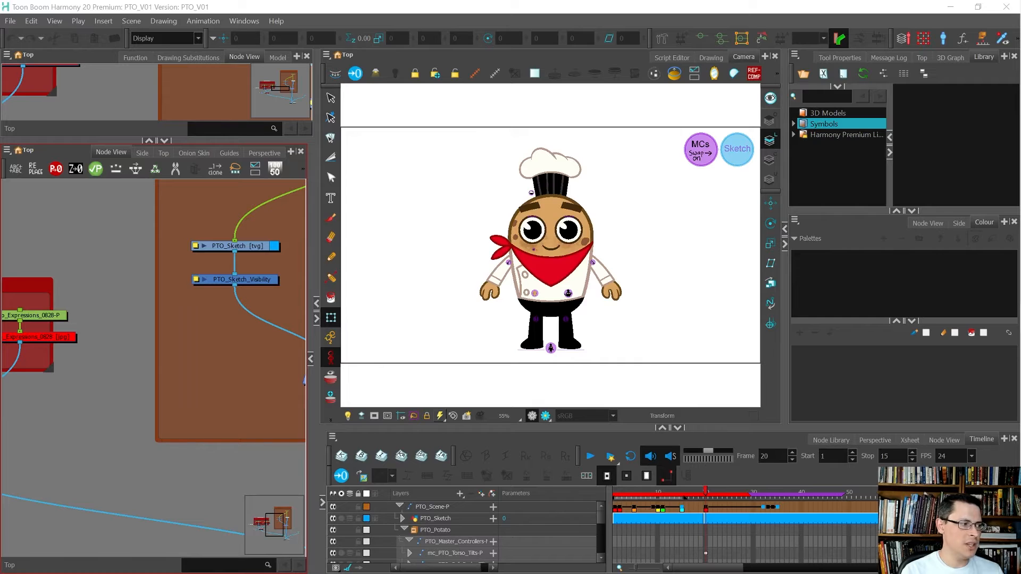
Step: Return to Harmony and search the node network for "Eyelid" to inspect the upper eyelid drawing node's name
click(223, 564)
text(Eyelid)
key(Return)
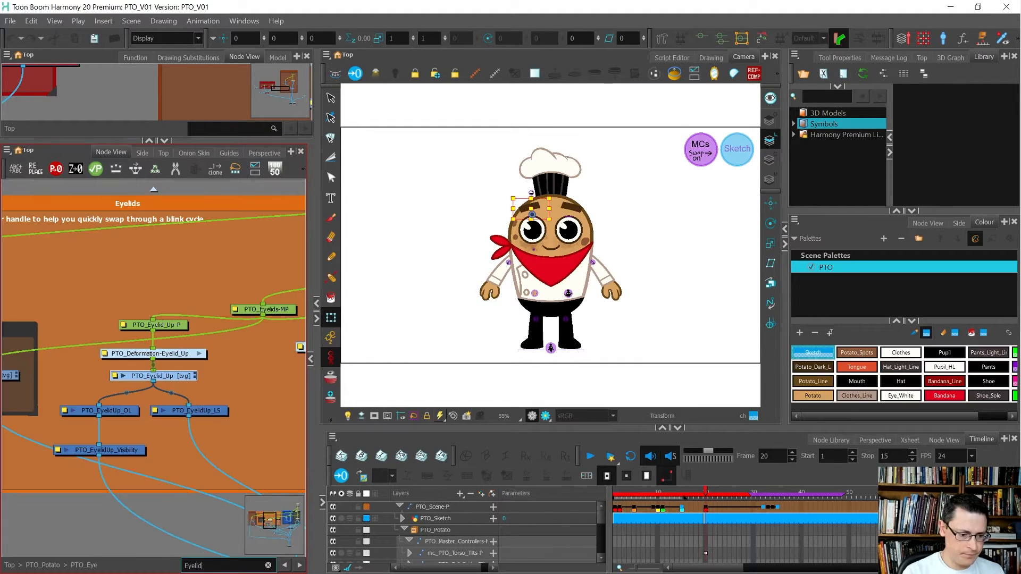
scroll(159, 369, up, 3)
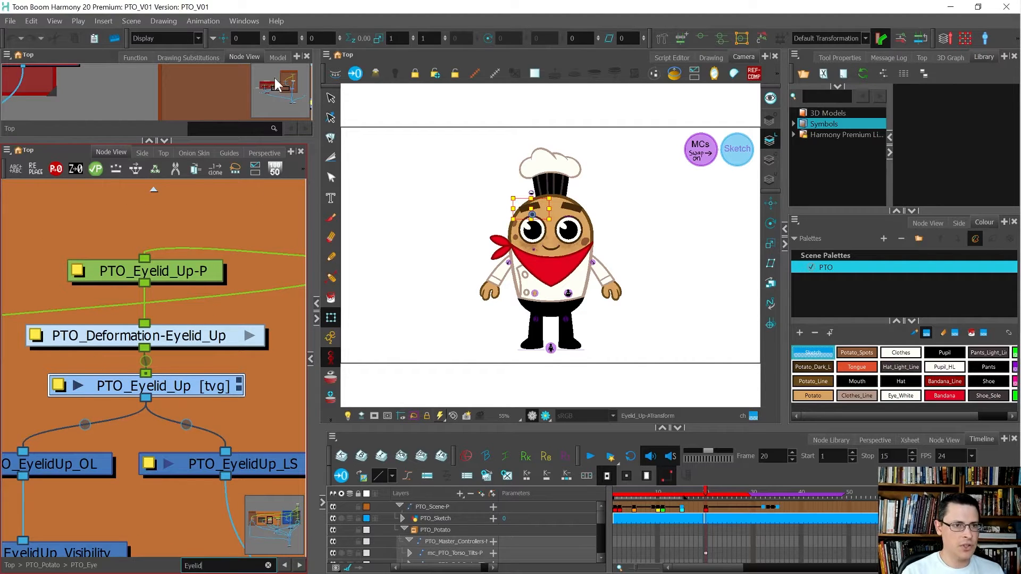
Step: Open the Element Manager and enlarge it to show more of the element list
click(245, 21)
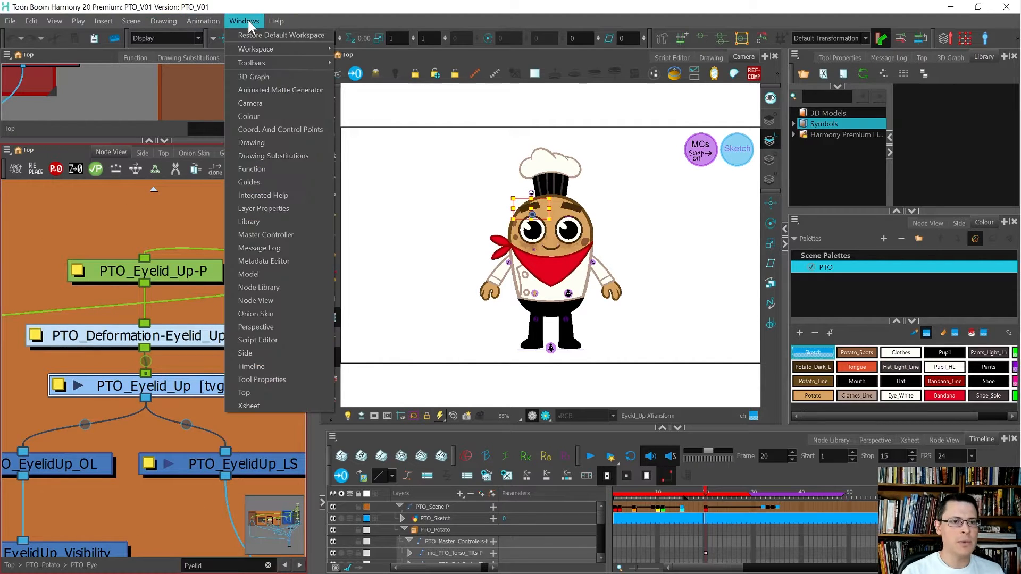
mouse_move(136, 20)
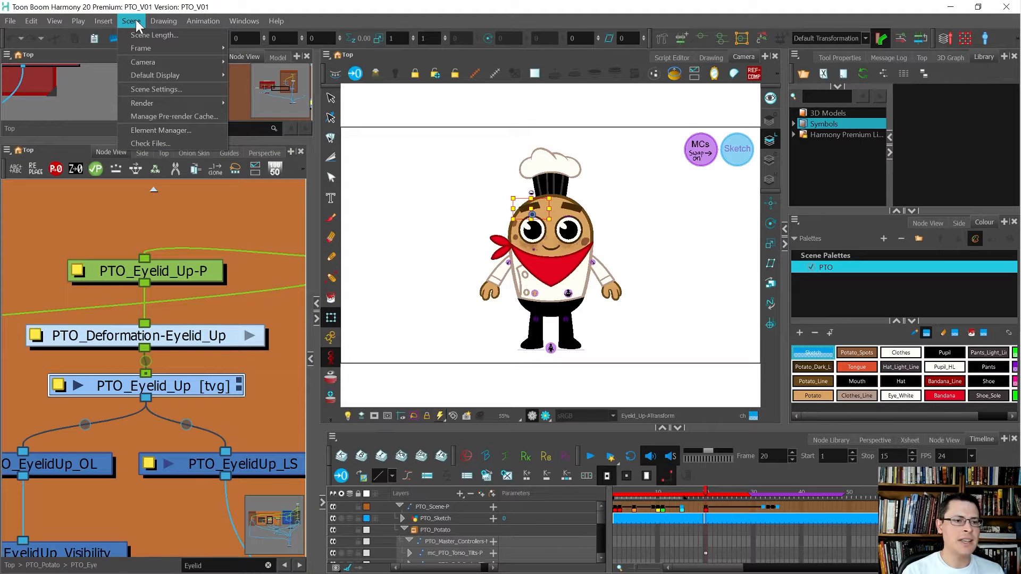
click(151, 127)
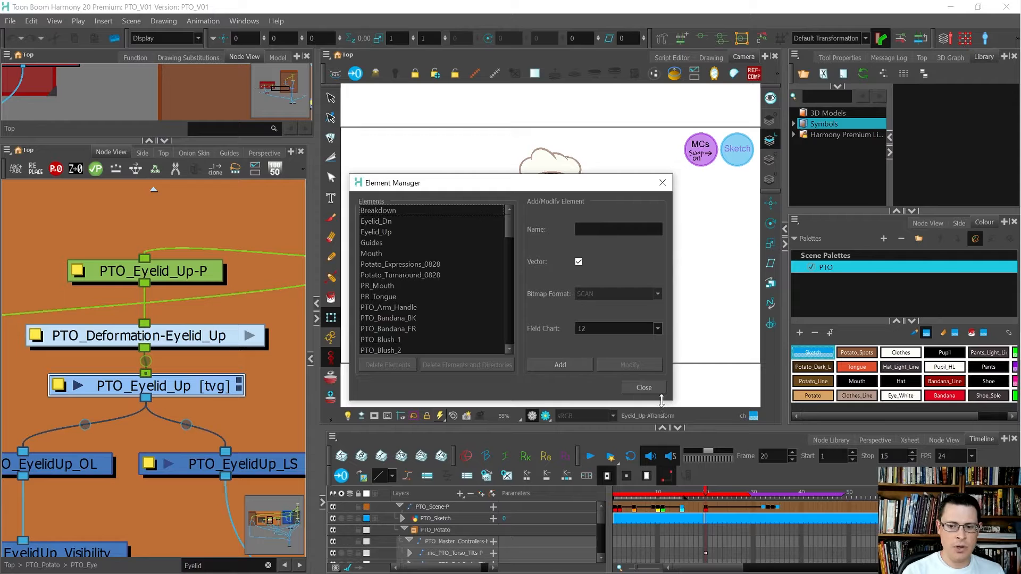
drag(662, 402, 662, 563)
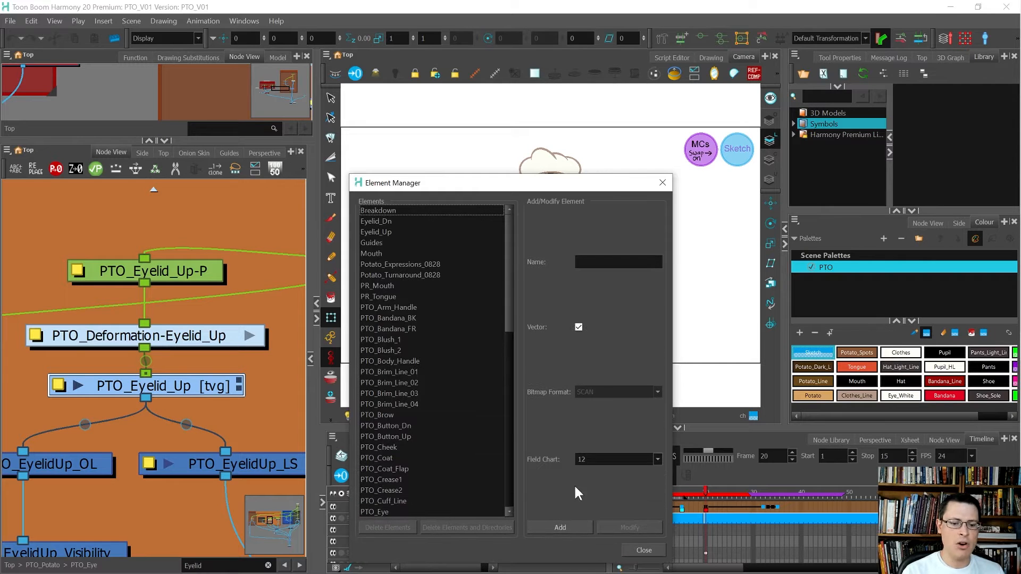
Step: Rename the Eyelid_Dn element to PTO_Eyelid_Dn, copying the PTO_ prefix for reuse
click(372, 220)
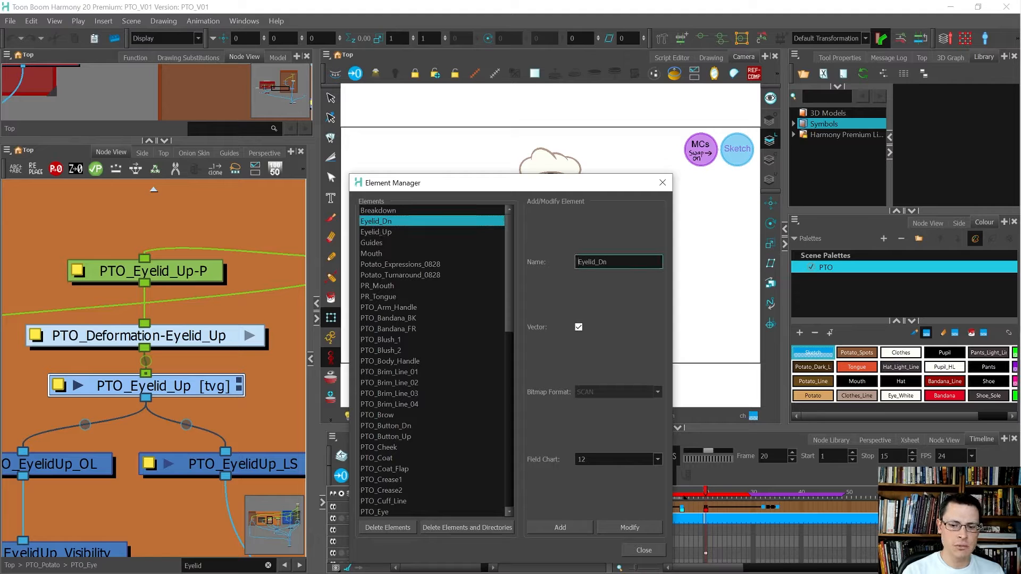
text(PROT_)
key(BackSpace)
key(BackSpace)
key(BackSpace)
key(BackSpace)
key(BackSpace)
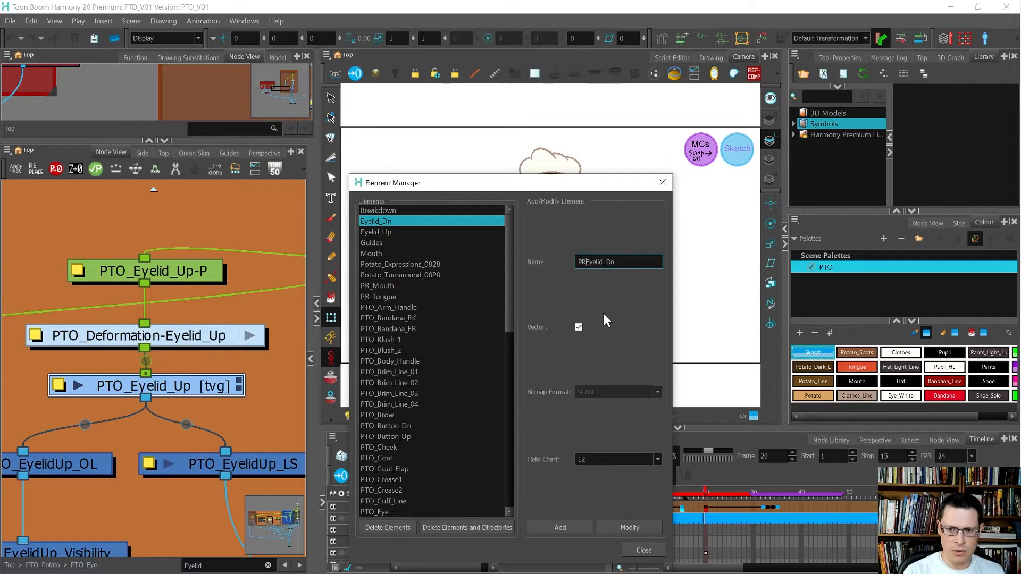
text(PTO_)
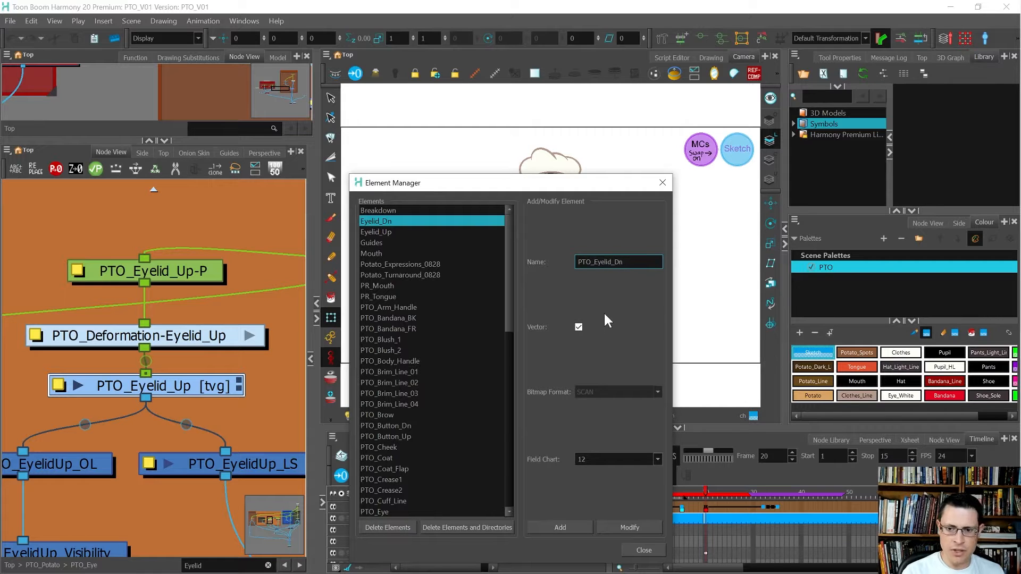
key(shift+Home)
key(ctrl+c)
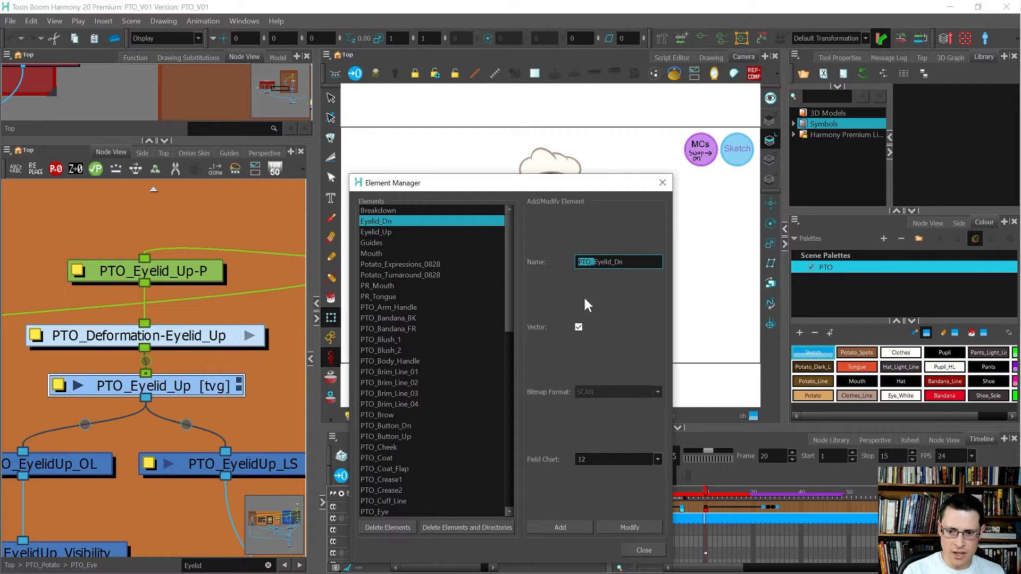
click(608, 527)
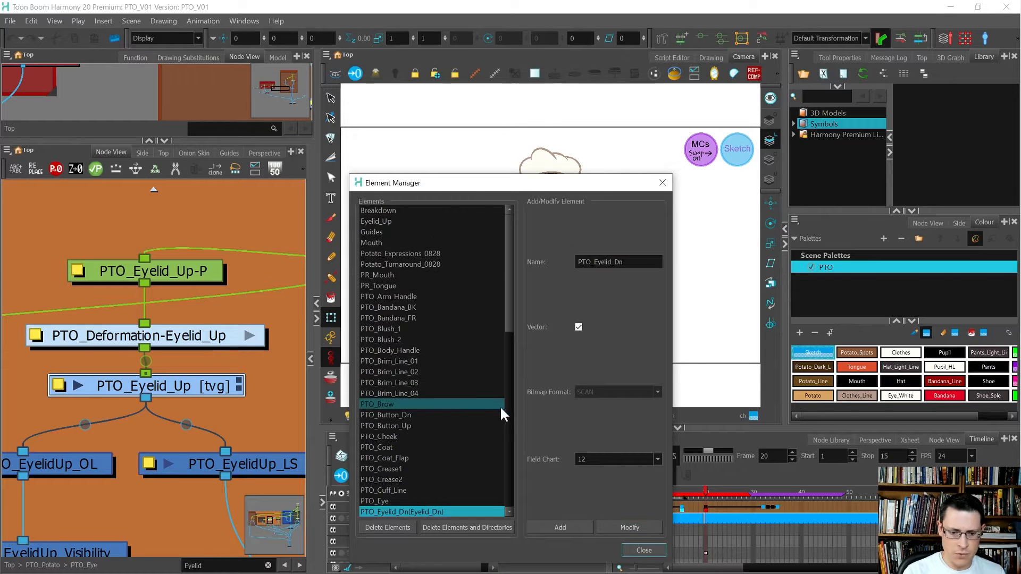
Step: Refresh the elements folder in File Explorer and check the name of the lower eyelid folder
drag(0, 169, 467, 94)
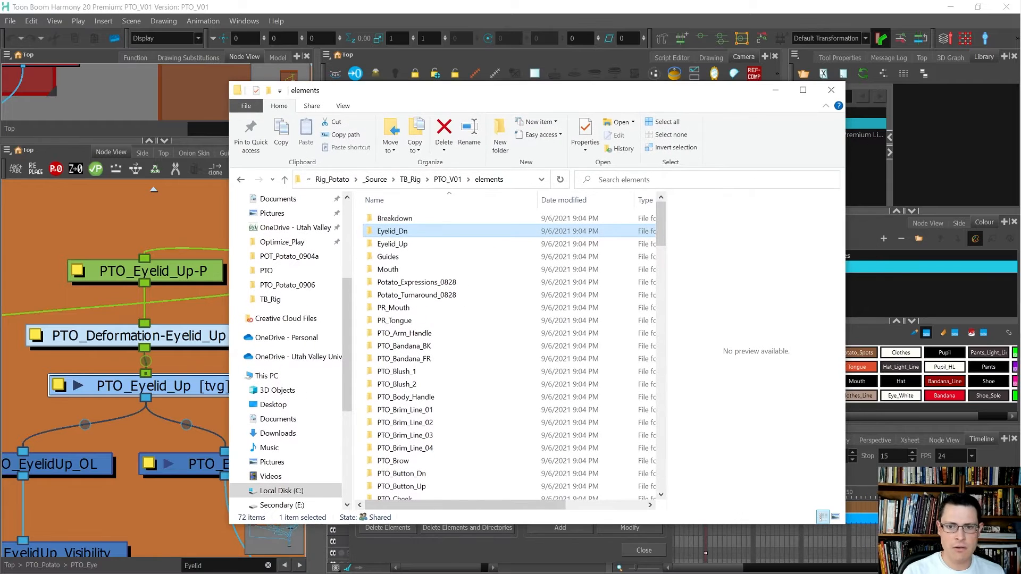
click(560, 179)
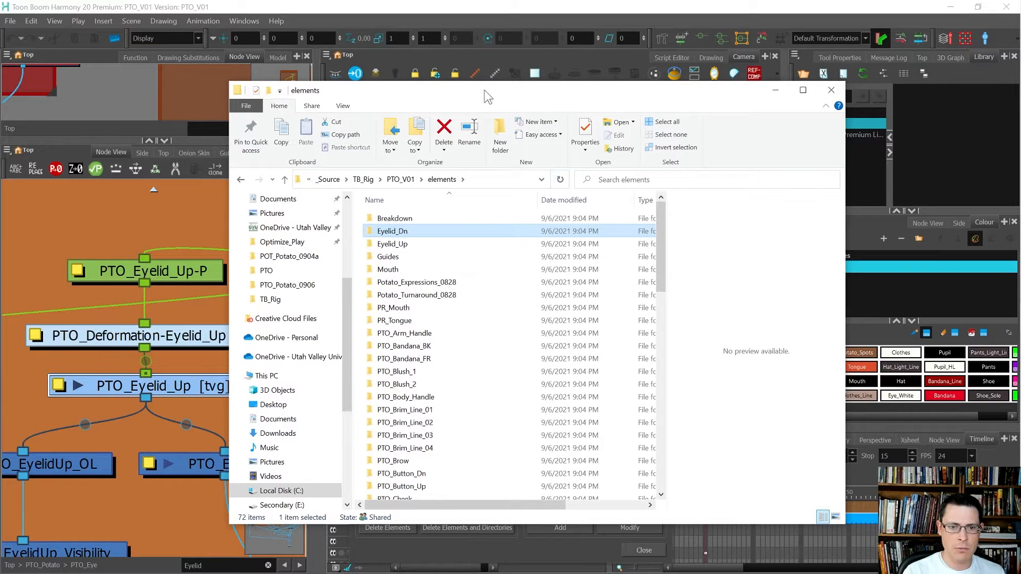
drag(490, 89, 0, 170)
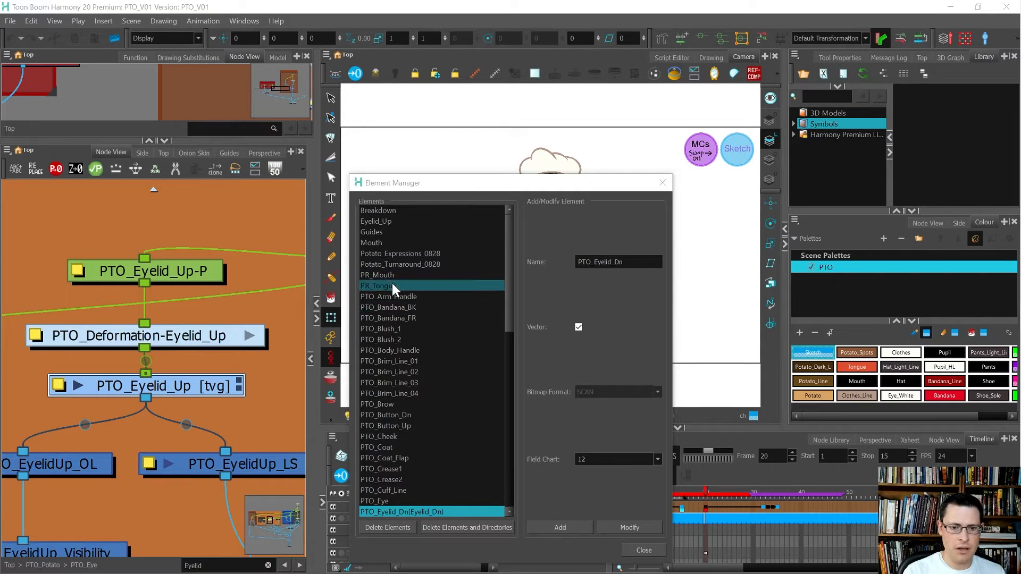
Step: Add the PTO_ prefix to two elements, renaming them PTO_PR_Tongue and PTO_PR_Mouth
click(579, 262)
key(ctrl+v)
click(611, 523)
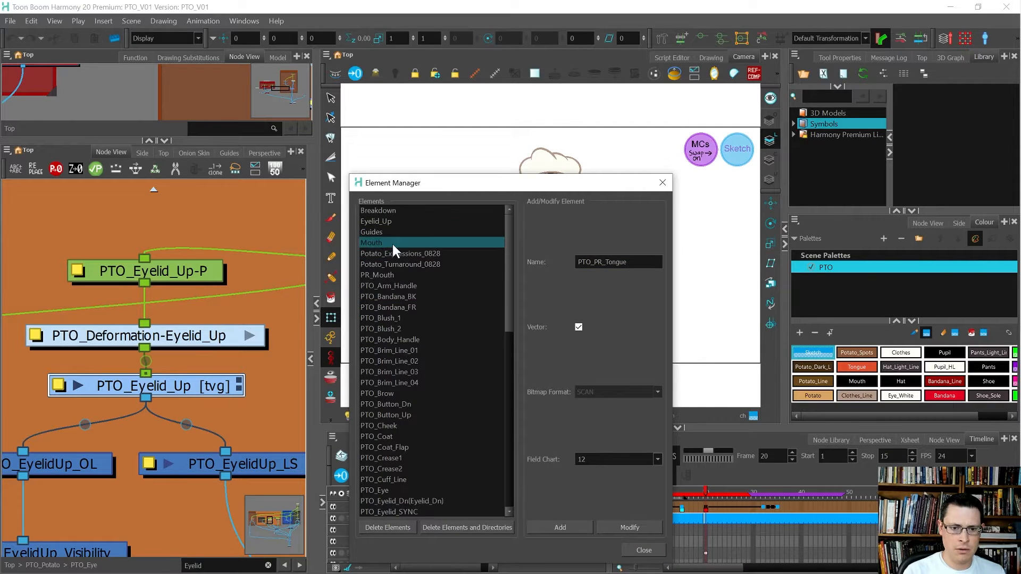
click(394, 273)
click(577, 261)
key(ctrl+v)
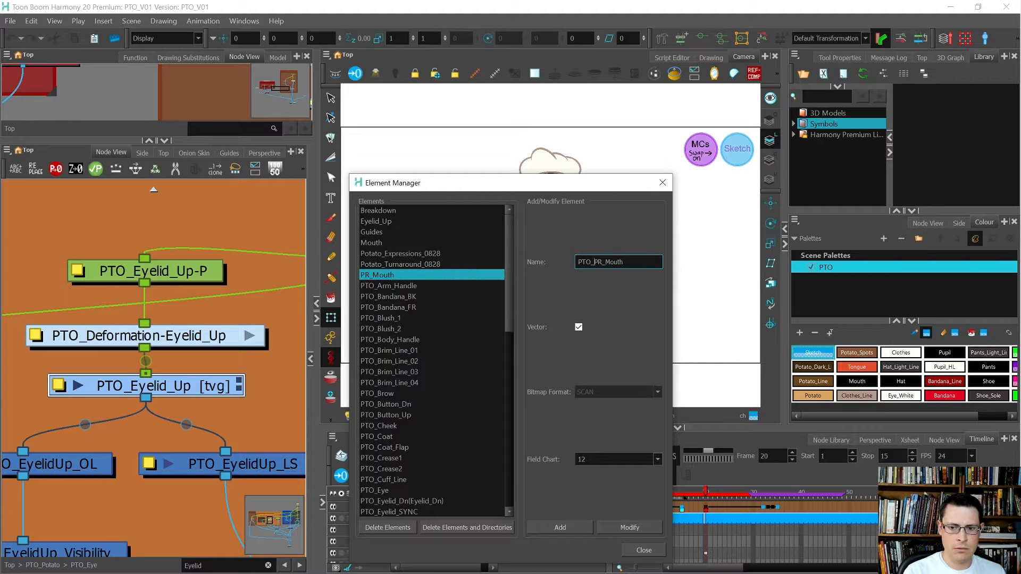
click(630, 525)
Step: Rename the Eyelid_Up element to PTO_Eyelid_Up
scroll(395, 328, up, 10)
click(395, 329)
click(378, 222)
click(577, 262)
key(ctrl+v)
click(623, 528)
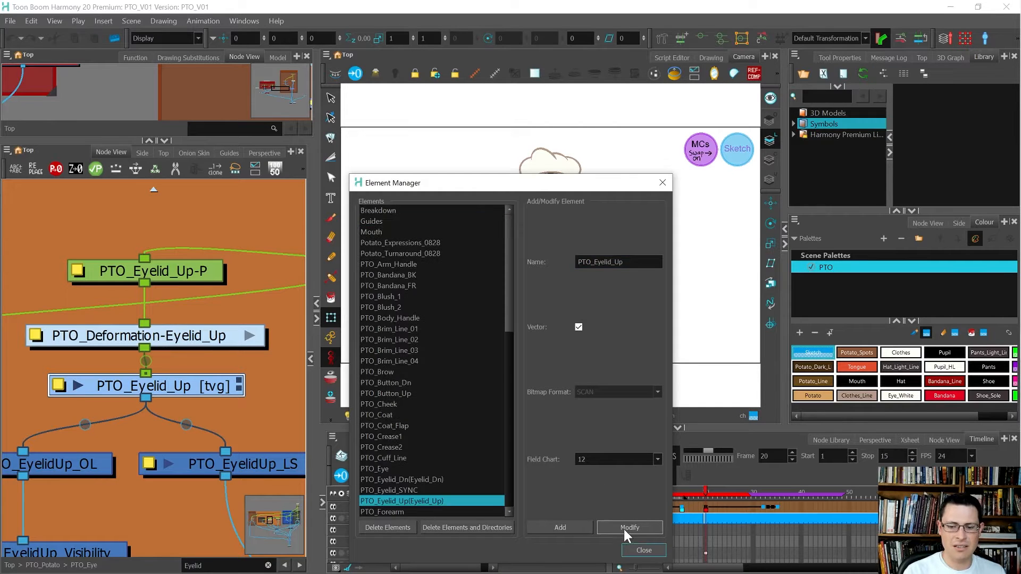
Step: Rename the Mouth element to PTO_Mouth
click(377, 232)
click(577, 261)
key(ctrl+v)
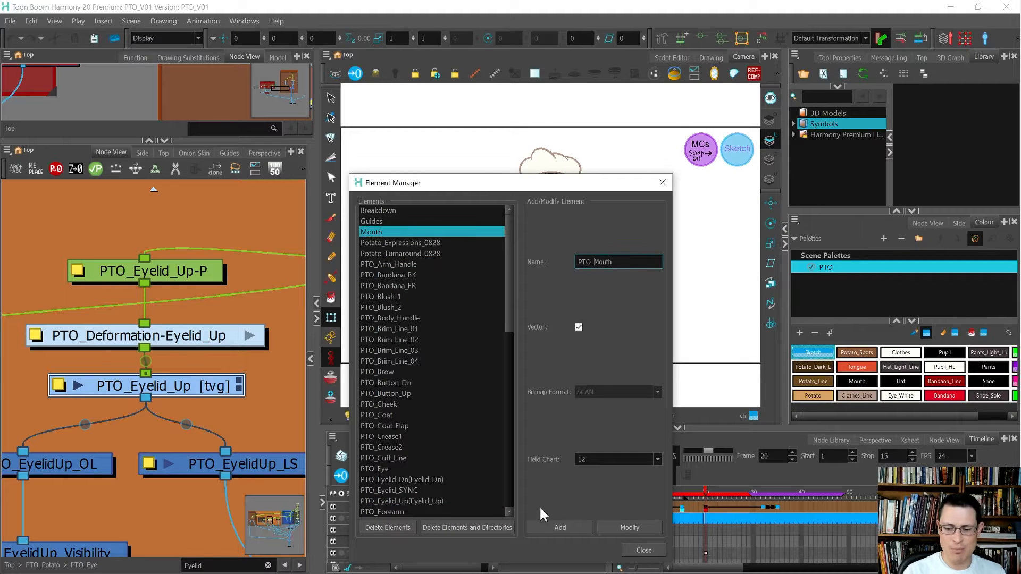
click(618, 522)
Step: Rename the Tongue element to PTO_Tongue
scroll(428, 323, down, 10)
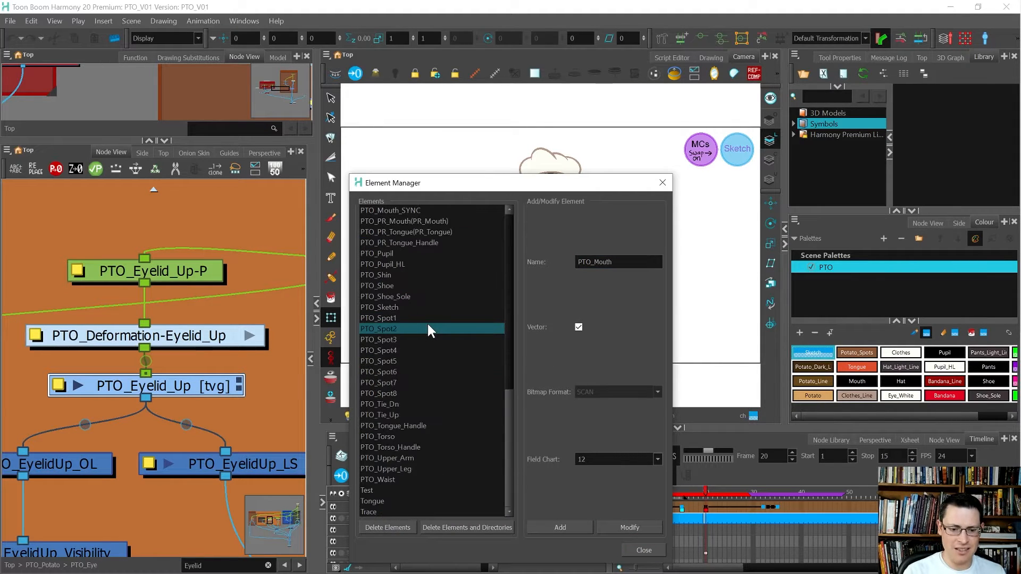
click(393, 501)
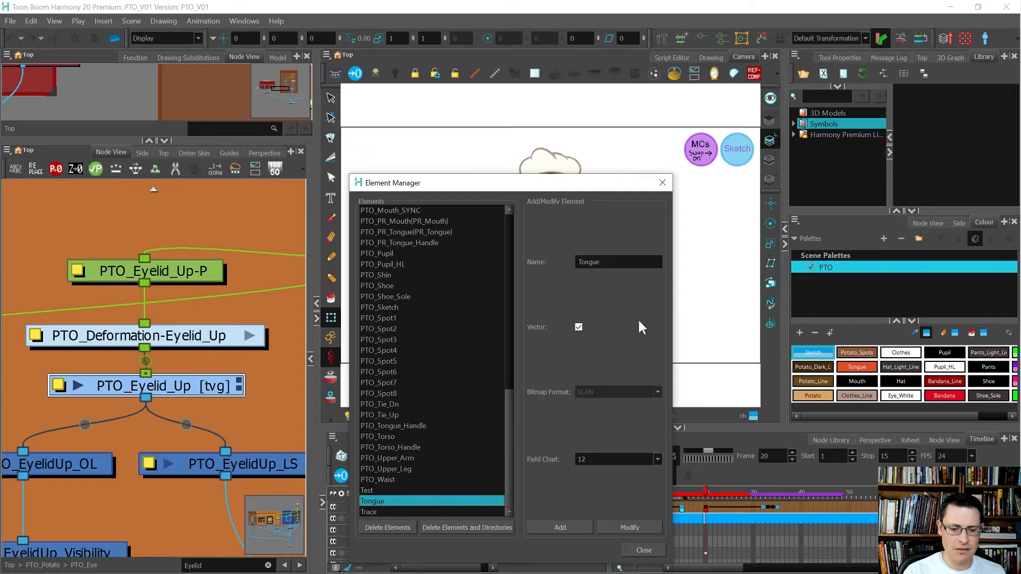
click(590, 258)
text(PTO_)
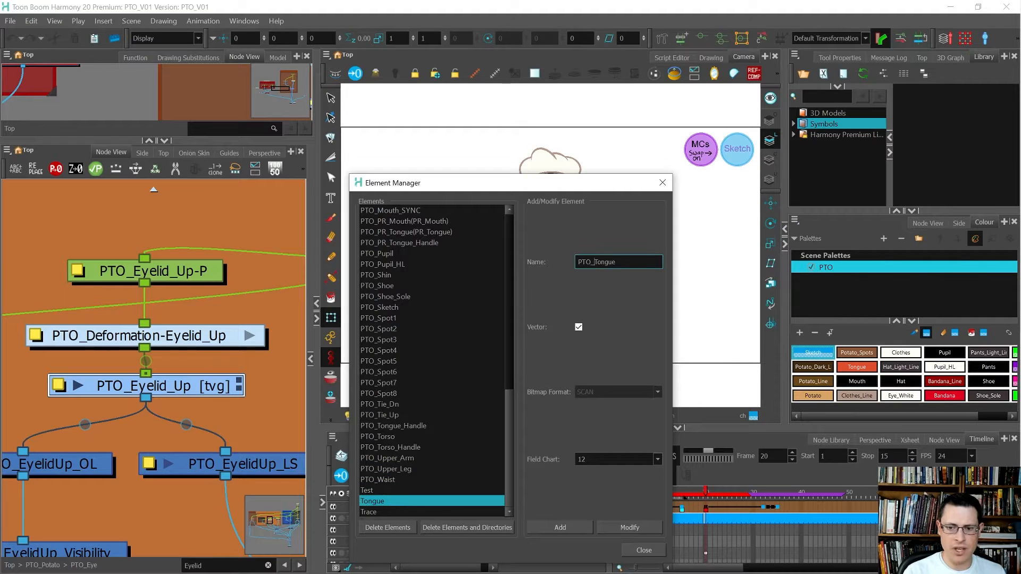
click(612, 526)
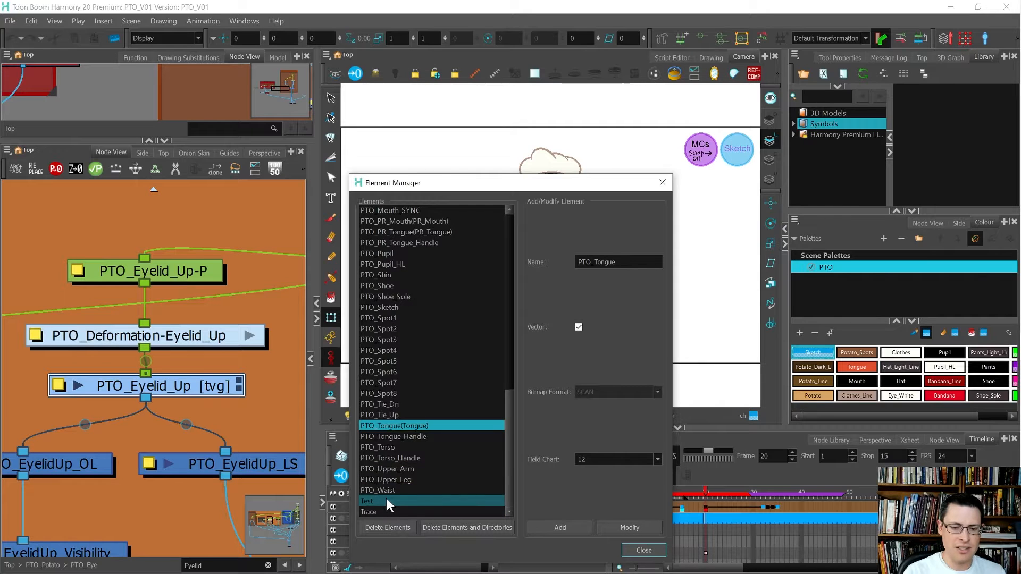
Step: Check the full element list for names without the PTO_ prefix, close the Element Manager and save the scene
scroll(386, 498, up, 15)
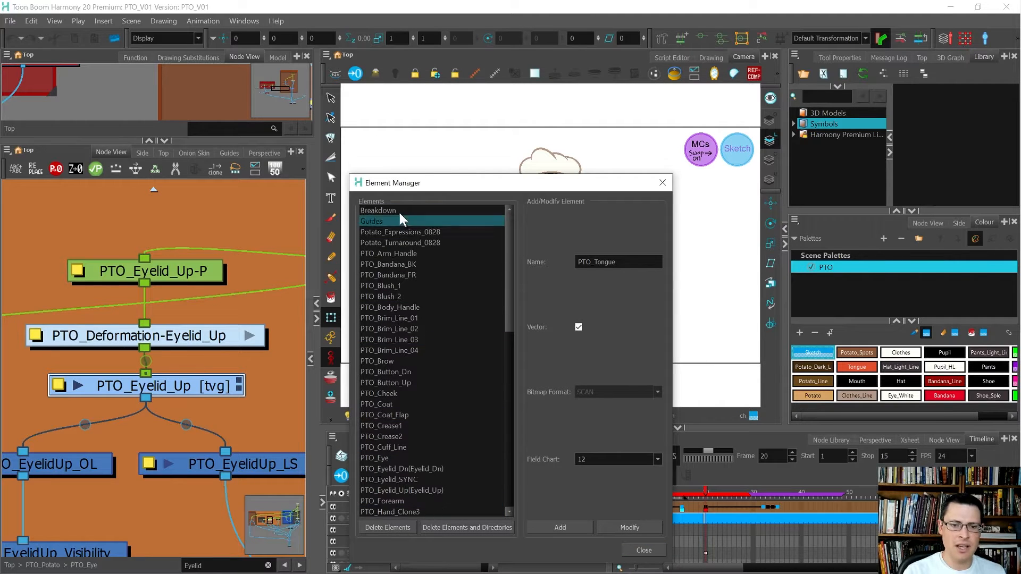
scroll(405, 219, down, 6)
scroll(404, 216, down, 8)
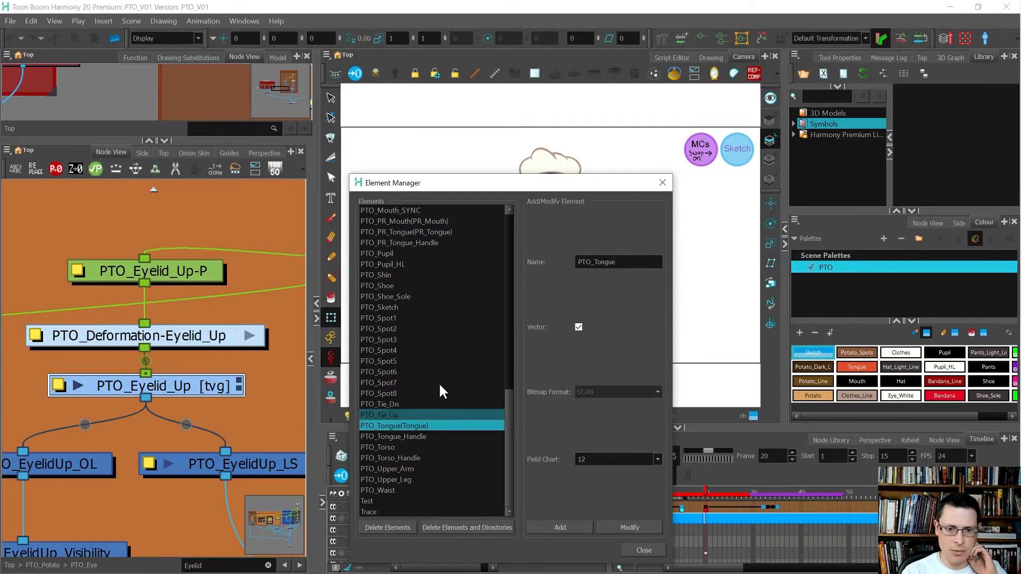
scroll(413, 316, up, 10)
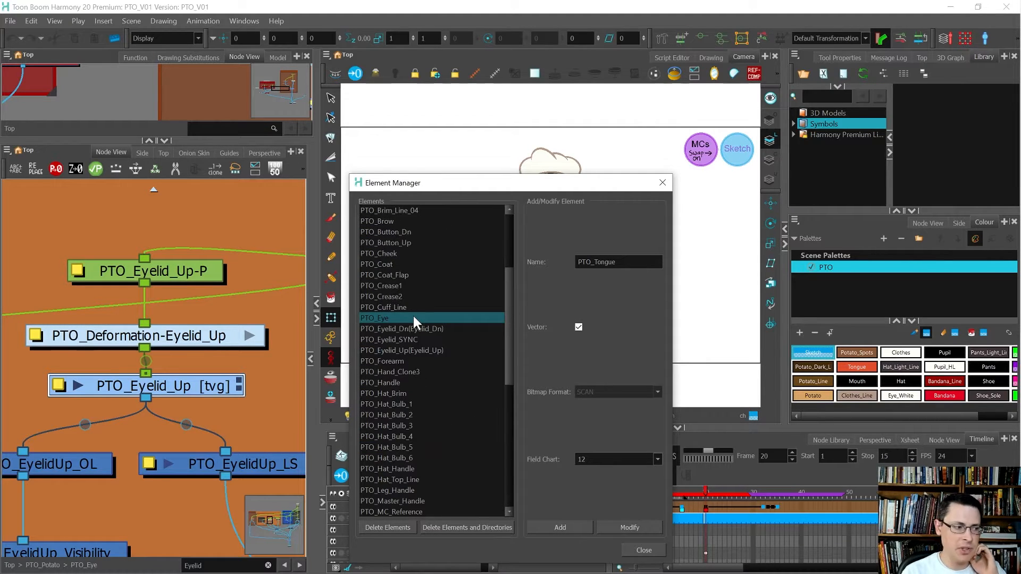
click(638, 554)
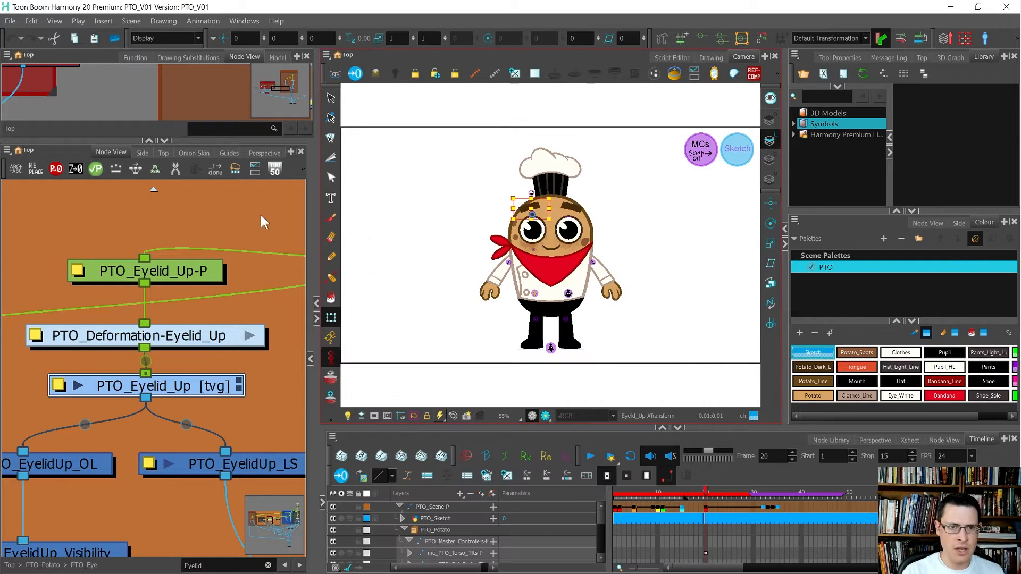
click(13, 23)
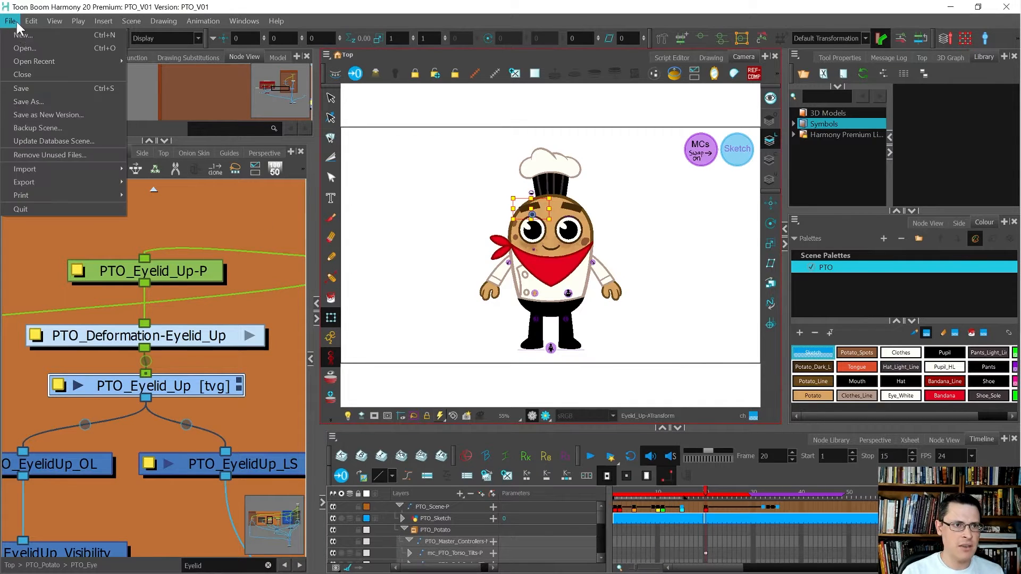
click(21, 88)
Step: Examine the folder names in the elements folder of PTO_V01 in File Explorer
drag(0, 141, 440, 87)
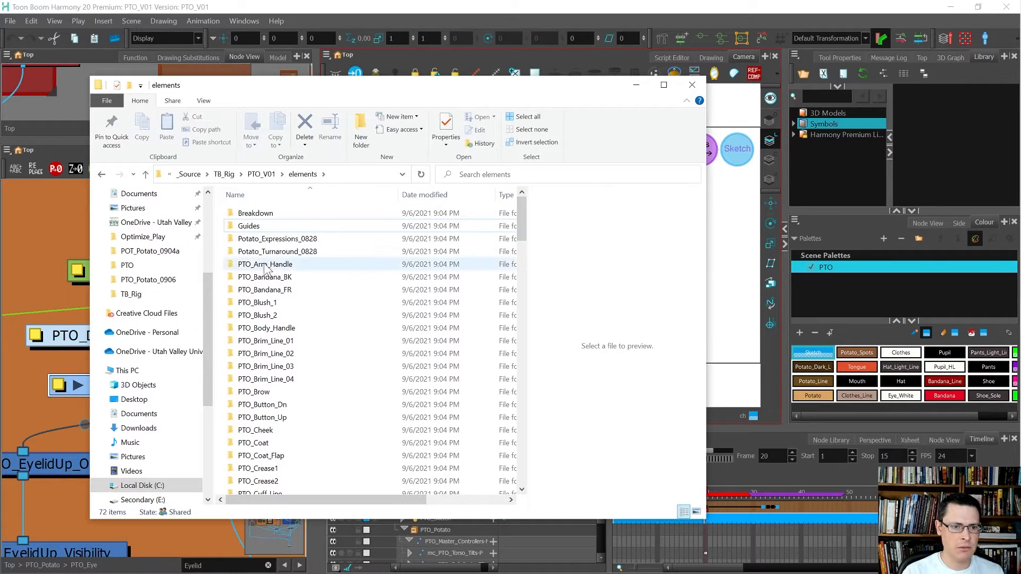
scroll(279, 279, down, 2)
scroll(278, 279, down, 15)
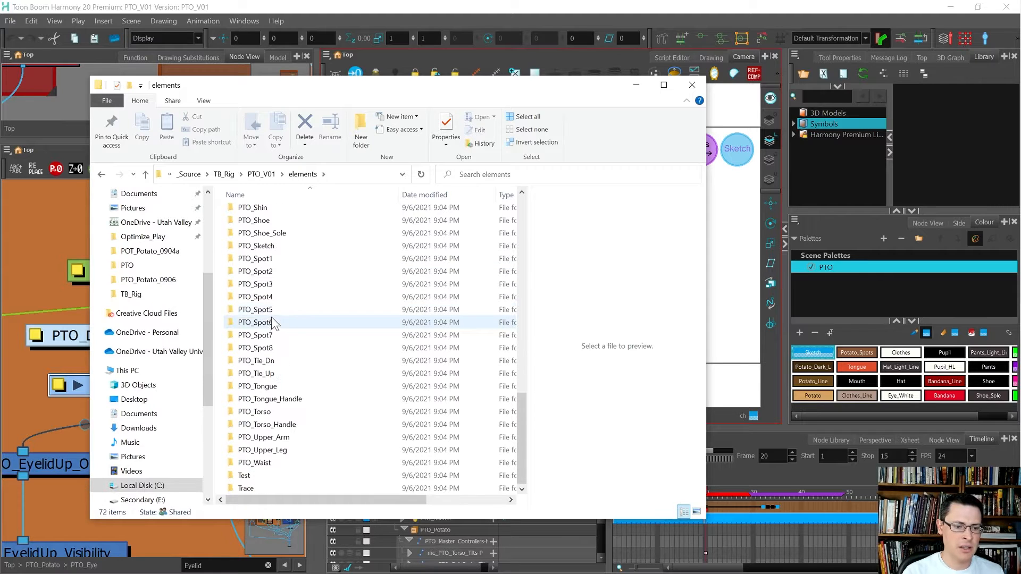
scroll(274, 311, up, 16)
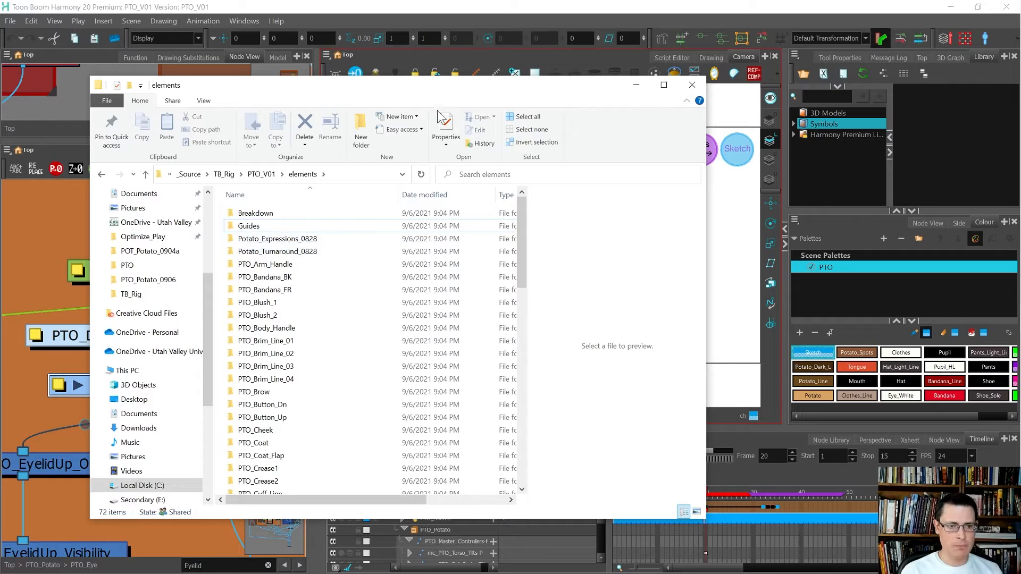
drag(452, 86, 0, 117)
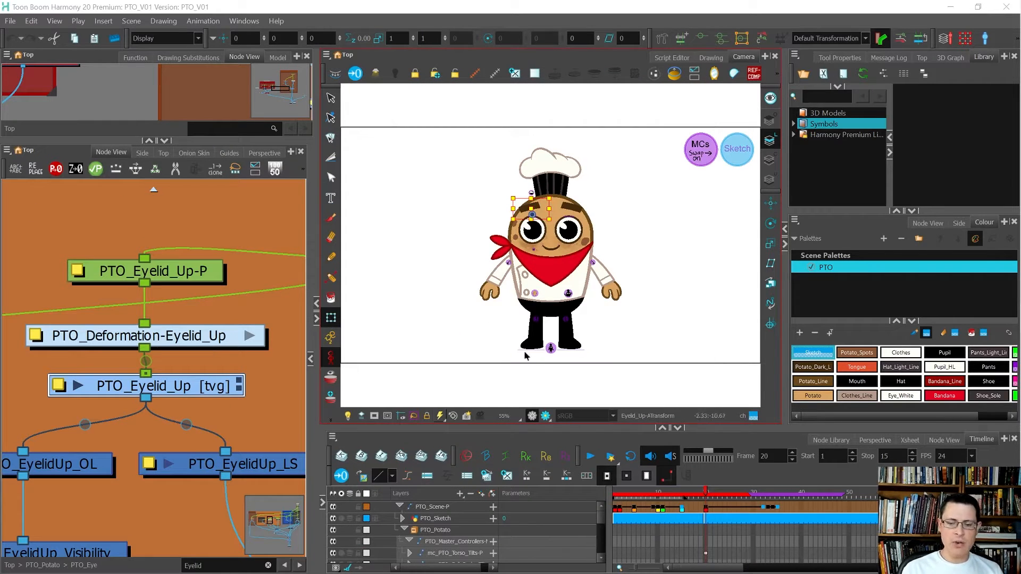
Step: Leave the PTO_Eye group and go up to the PTO_Potato group in the node network
scroll(570, 355, up, 3)
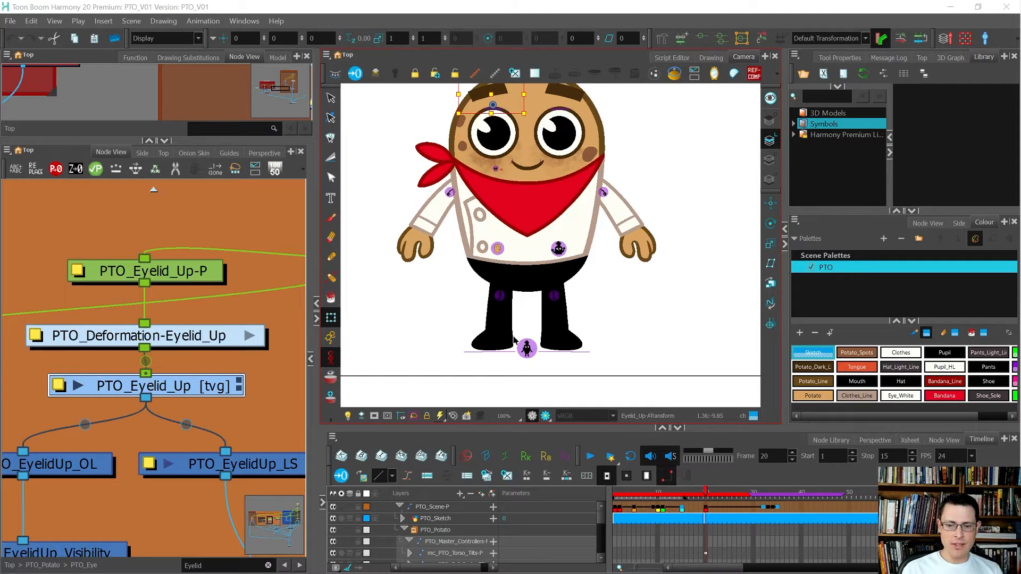
click(563, 342)
click(503, 362)
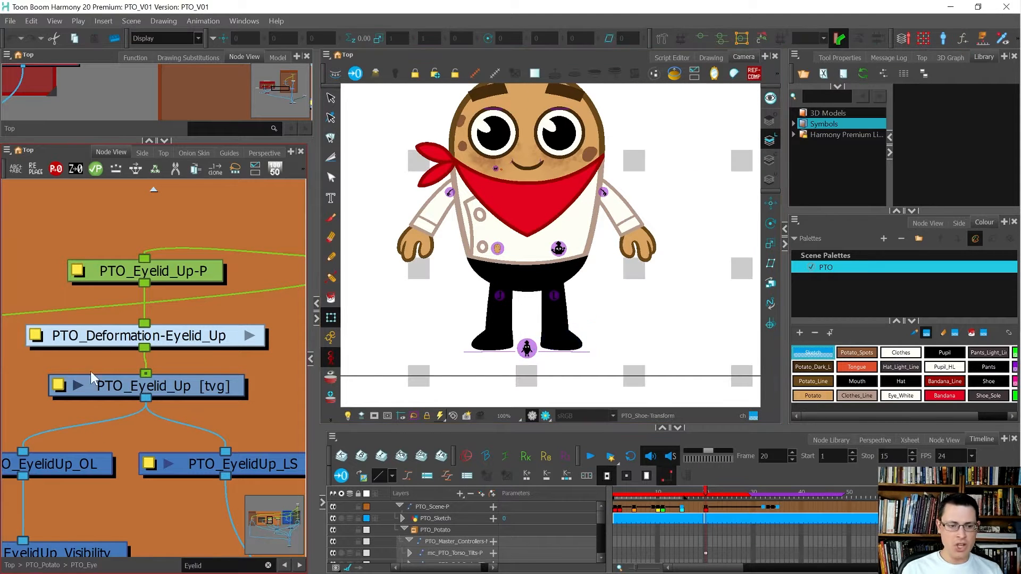
scroll(110, 320, down, 5)
scroll(110, 320, down, 3)
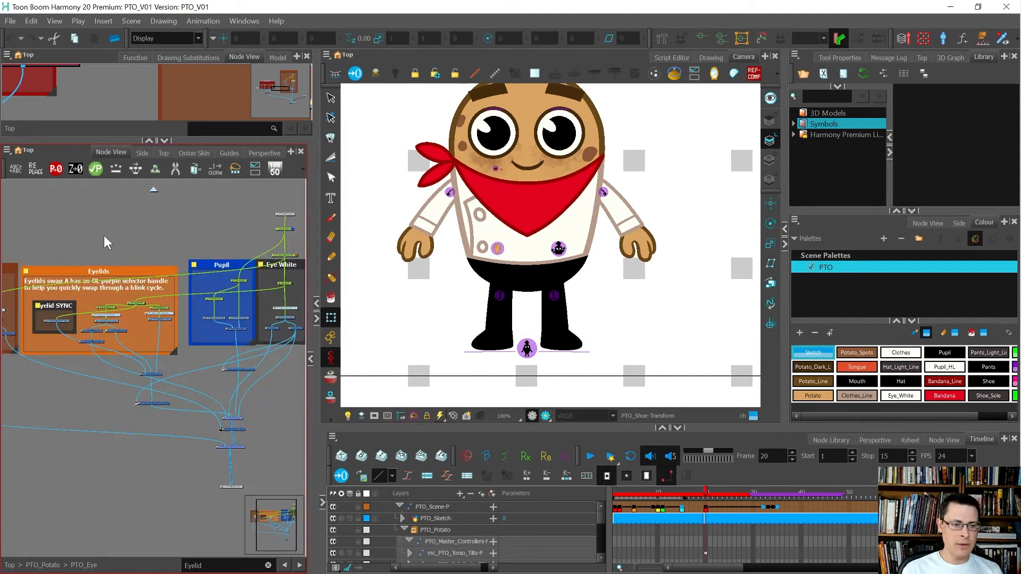
click(154, 187)
scroll(50, 291, down, 8)
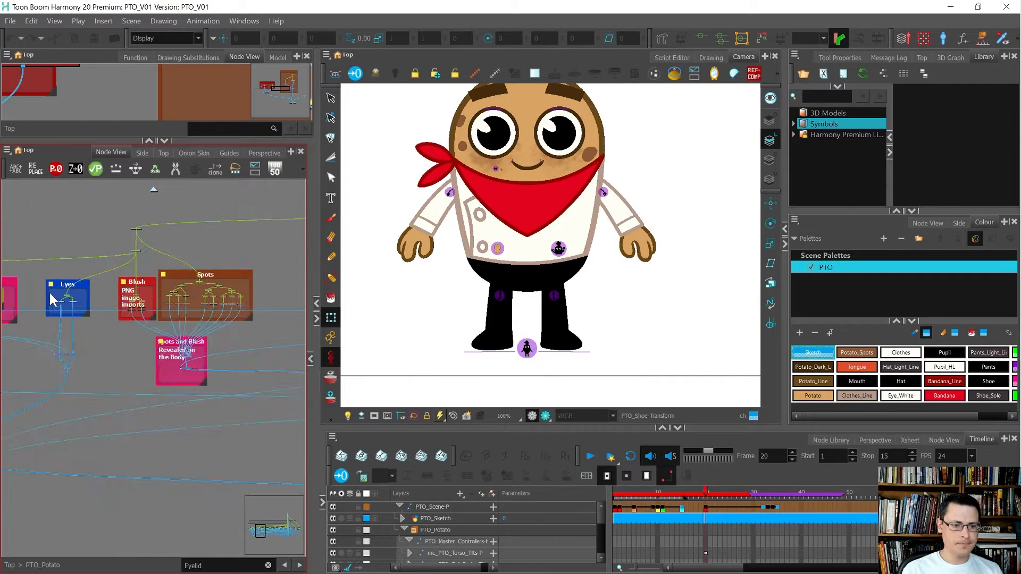
Step: Move the Master Controllers backdrop with its nodes farther away from the Legs backdrop to free up space between them
scroll(240, 290, up, 6)
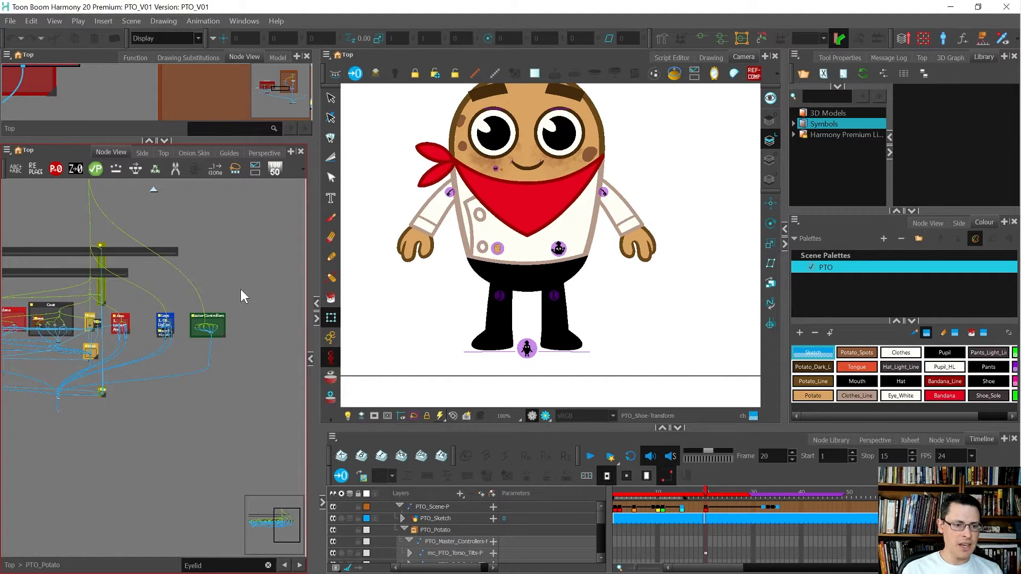
drag(151, 470, 134, 495)
scroll(85, 353, down, 5)
drag(84, 352, 128, 349)
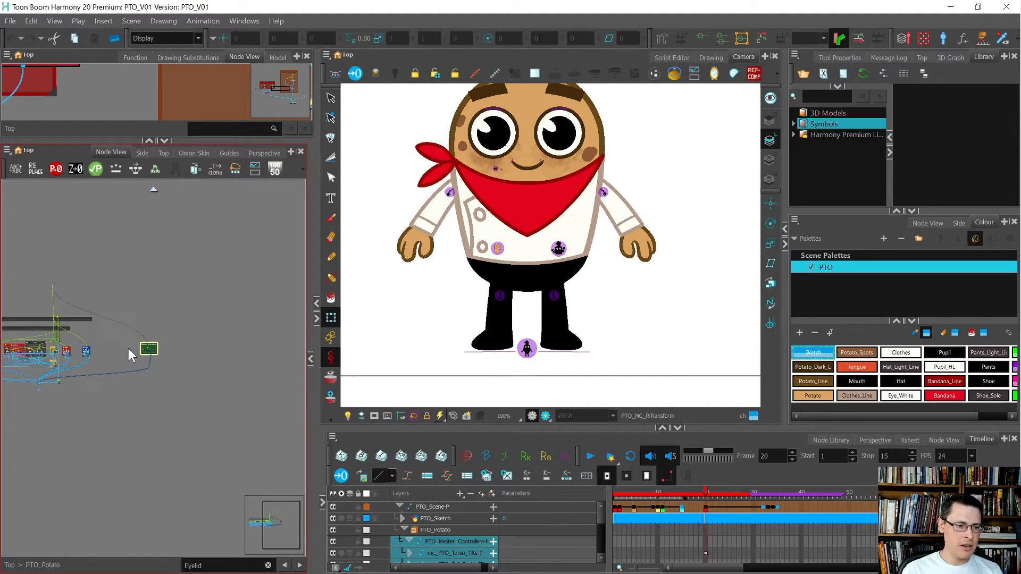
Step: Add a vector drawing layer named PTO_Shadow in the empty space between the Legs and Master Controllers backdrops
scroll(108, 350, up, 5)
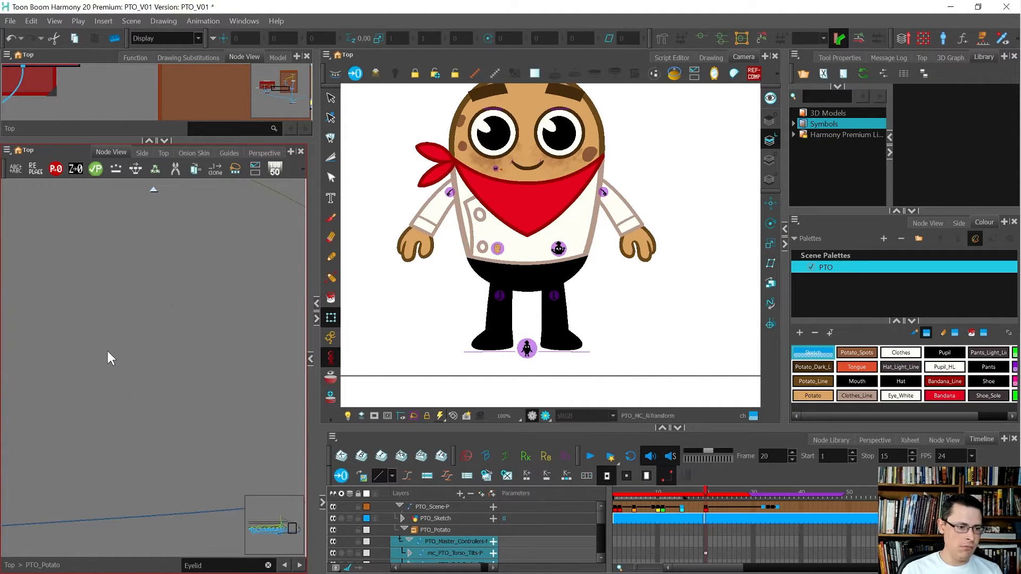
click(126, 378)
key(ctrl+r)
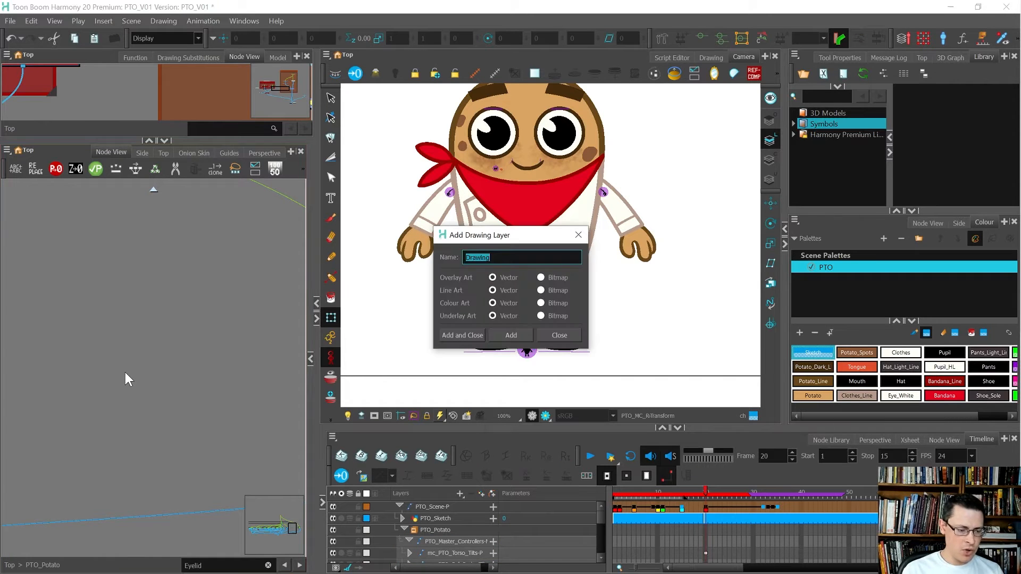
text(PTO_Shadow)
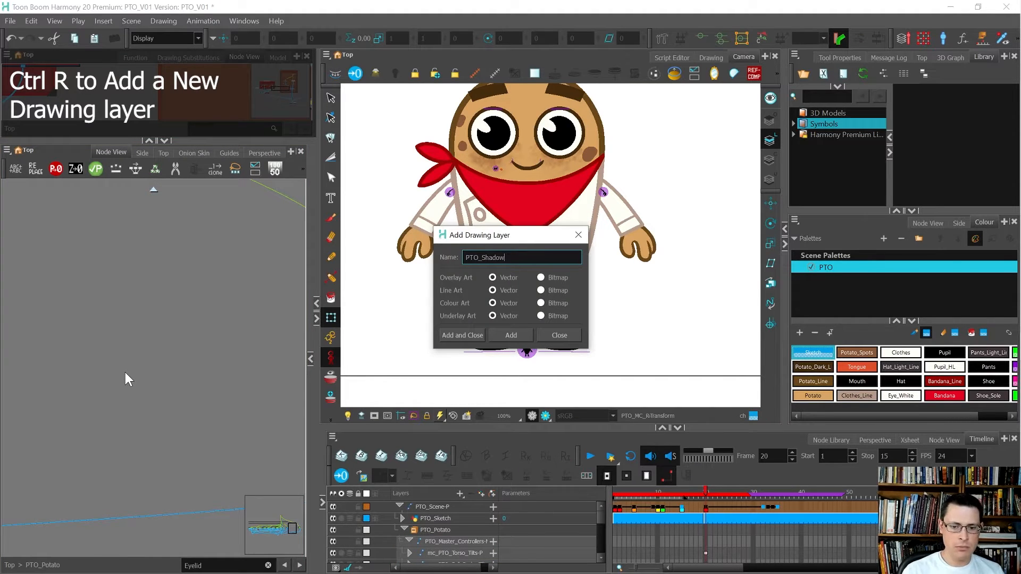
click(468, 336)
scroll(158, 375, up, 5)
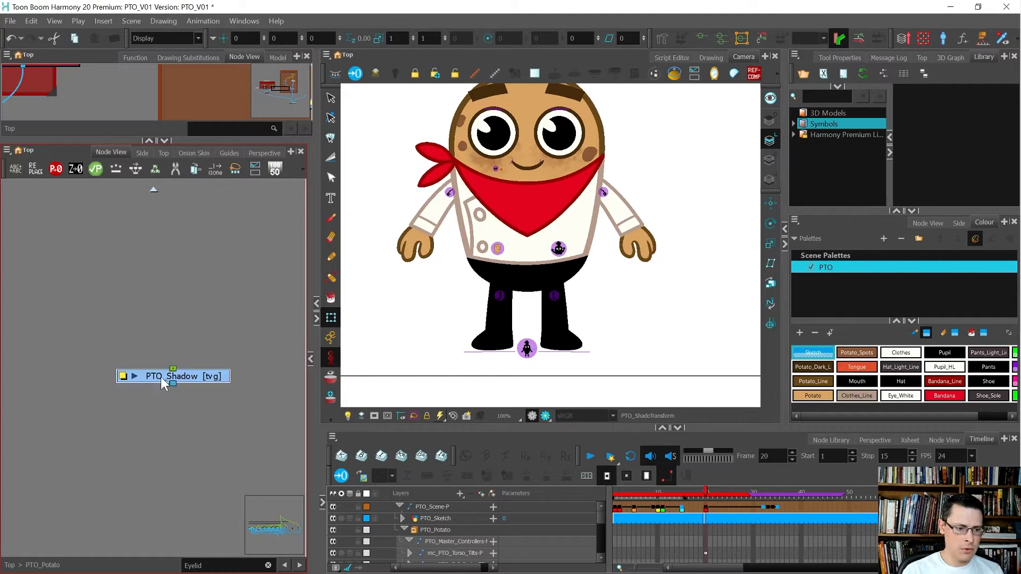
Step: Connect the PTO_Shadow drawing node's output to the last input port of the PTO_Master_Comp composite
drag(174, 385, 222, 350)
scroll(222, 350, down, 6)
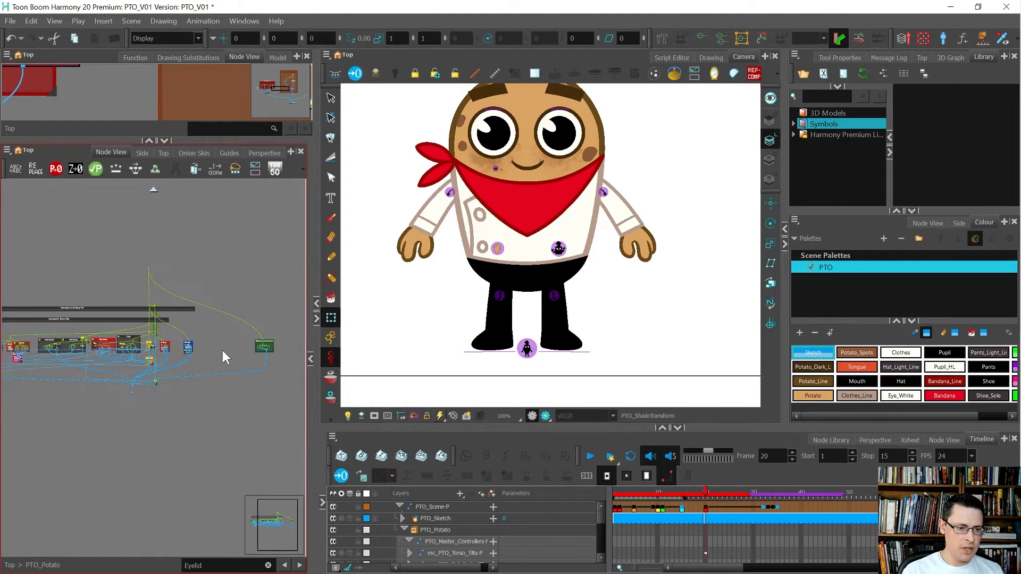
scroll(157, 394, up, 6)
drag(91, 375, 174, 368)
drag(210, 392, 205, 405)
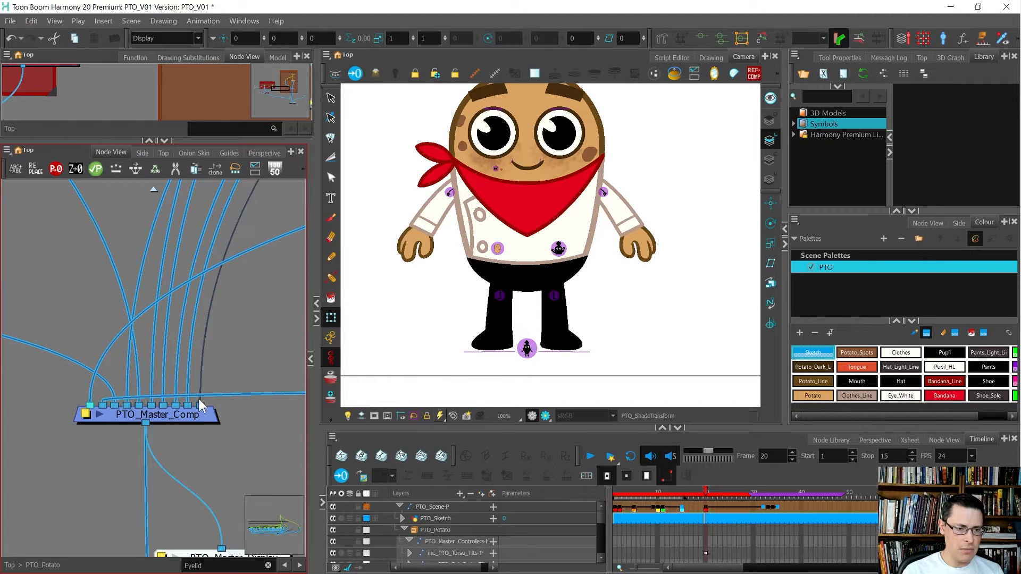
Step: Add a parent peg to the PTO_Shadow drawing node
scroll(123, 388, down, 15)
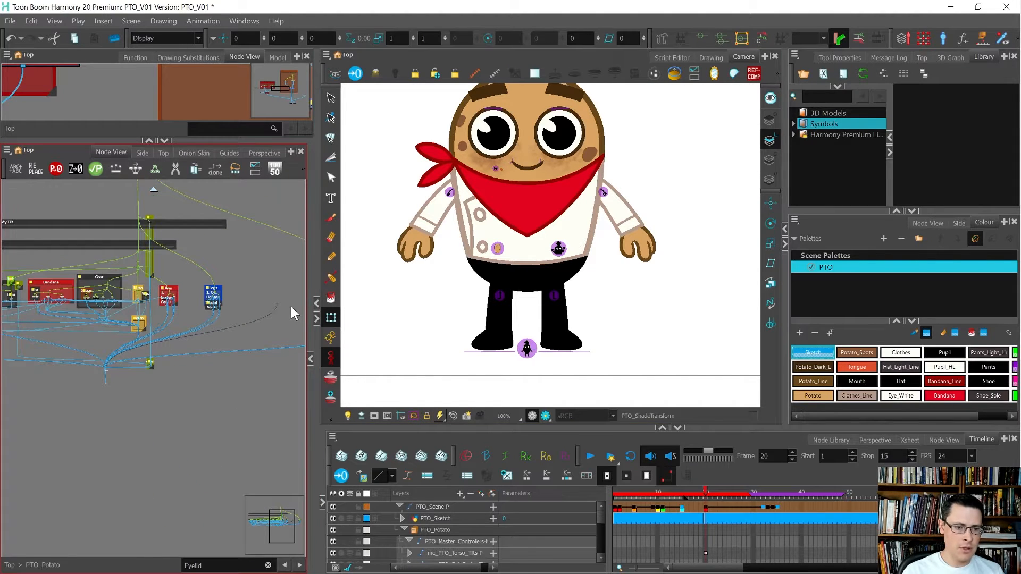
scroll(283, 304, up, 12)
scroll(254, 294, down, 5)
scroll(164, 260, up, 5)
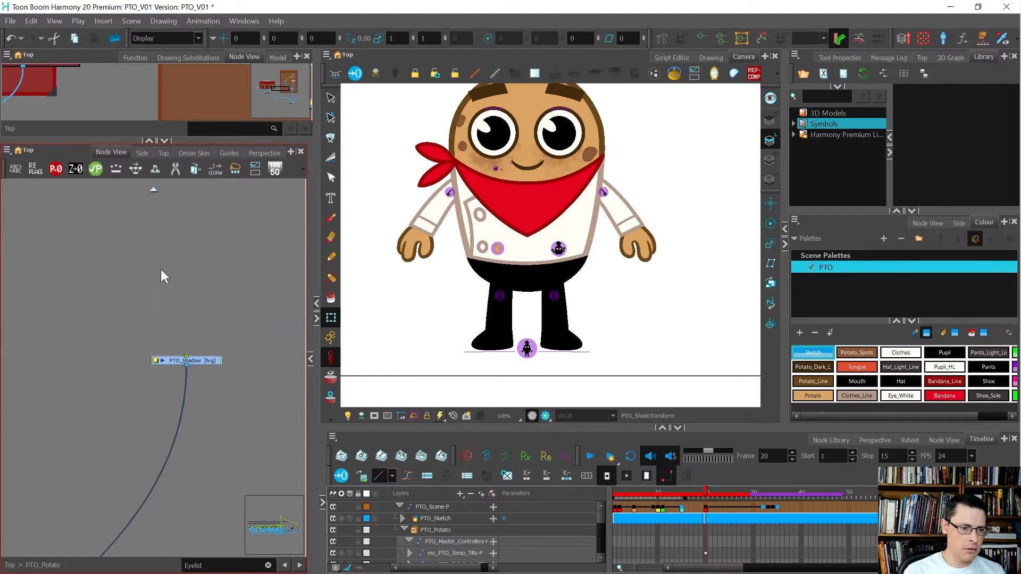
scroll(238, 401, up, 3)
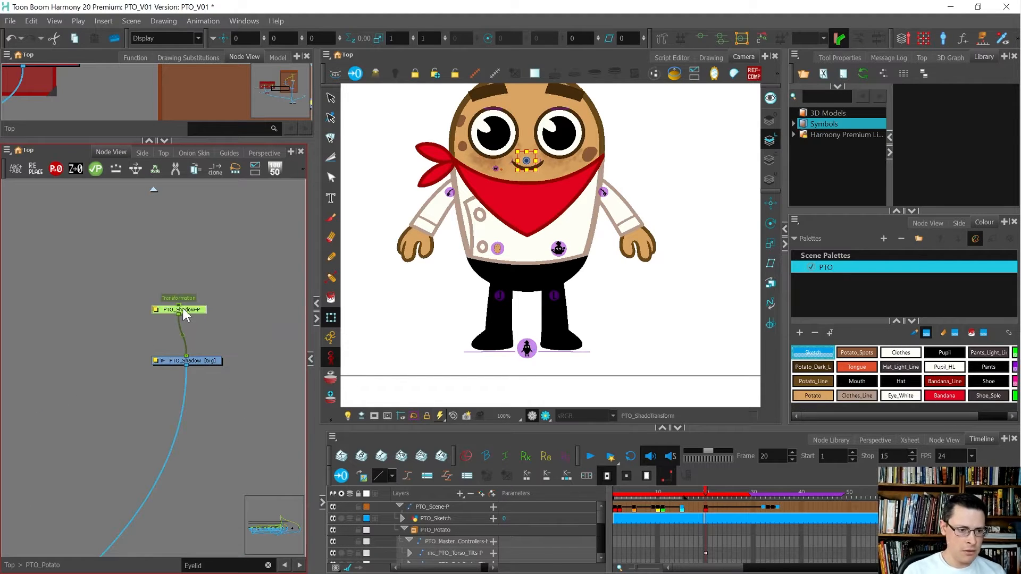
Step: Connect the shadow peg to the group's Multi-Port-In and align the peg directly above the PTO_Shadow drawing node
scroll(217, 358, down, 4)
scroll(113, 247, up, 8)
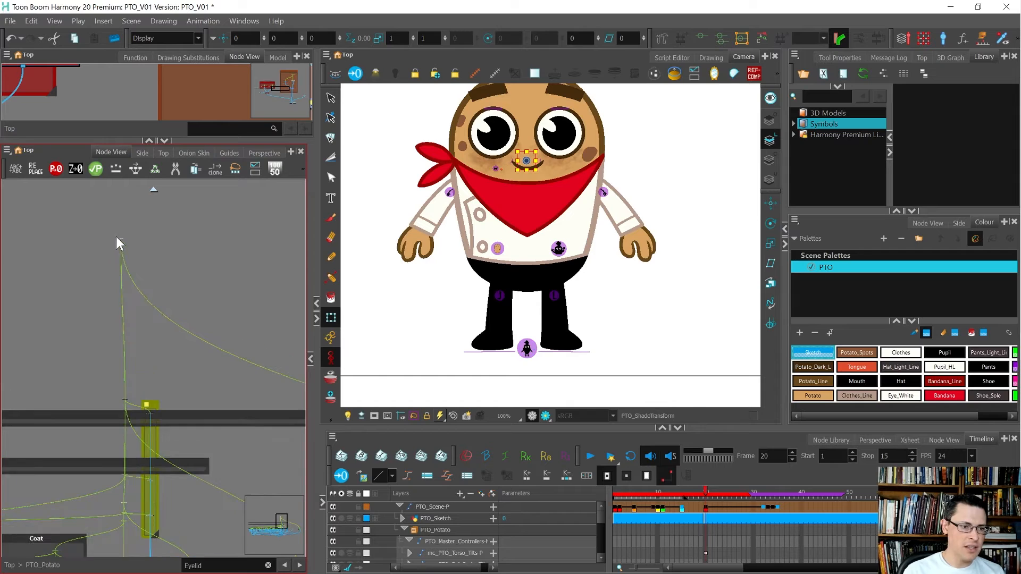
scroll(104, 210, down, 7)
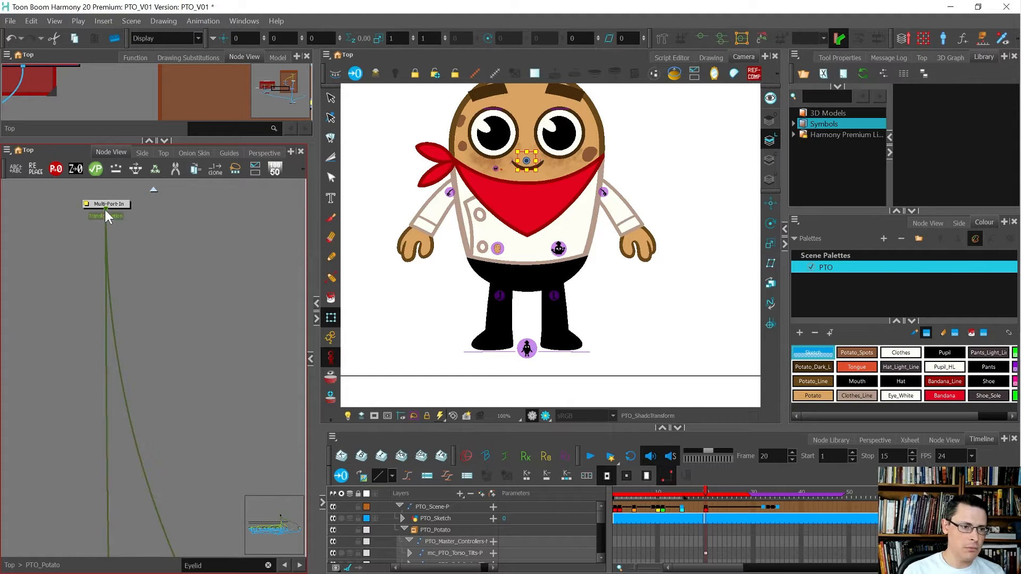
scroll(229, 304, up, 7)
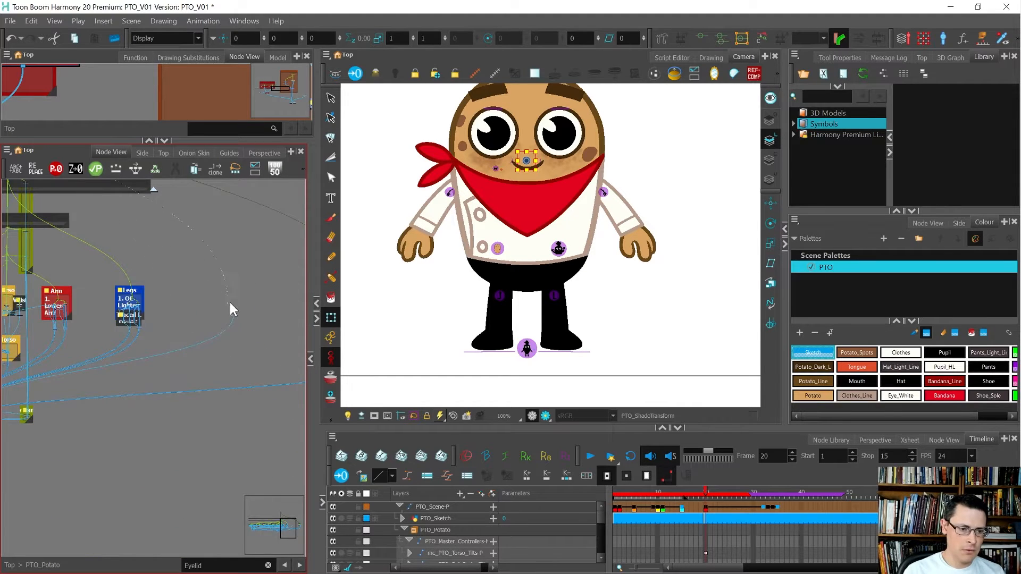
scroll(259, 376, up, 5)
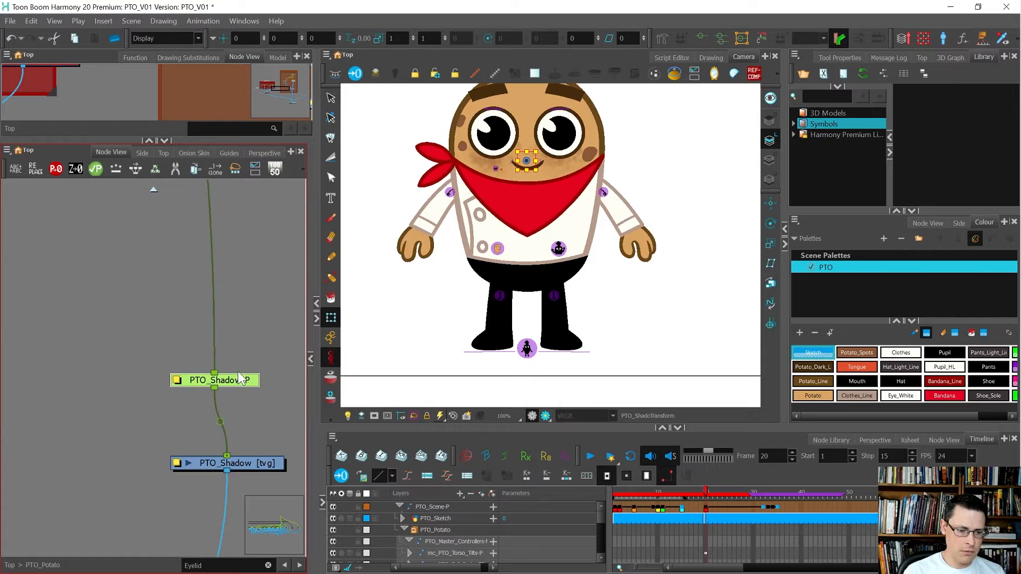
click(165, 360)
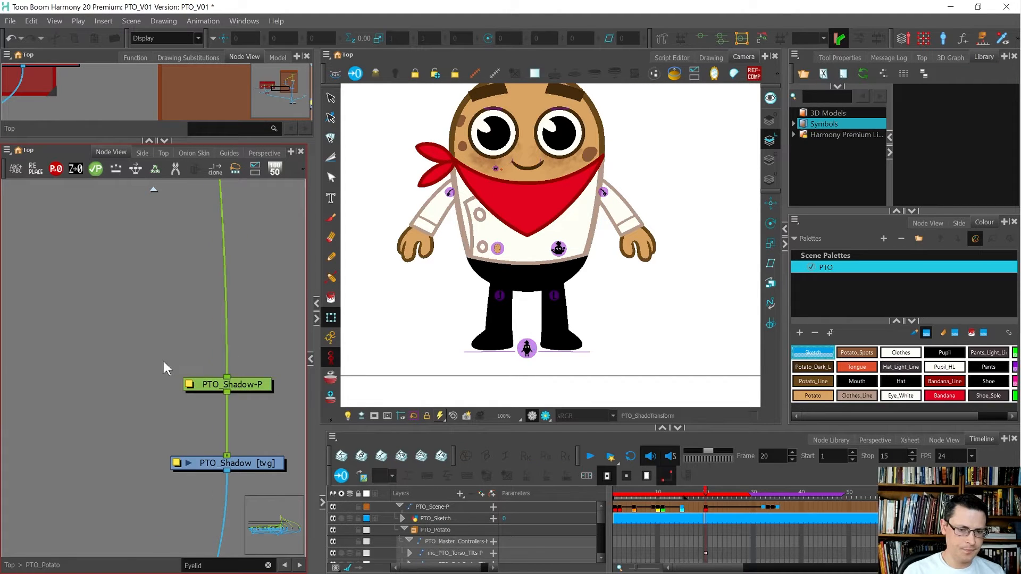
scroll(164, 361, down, 4)
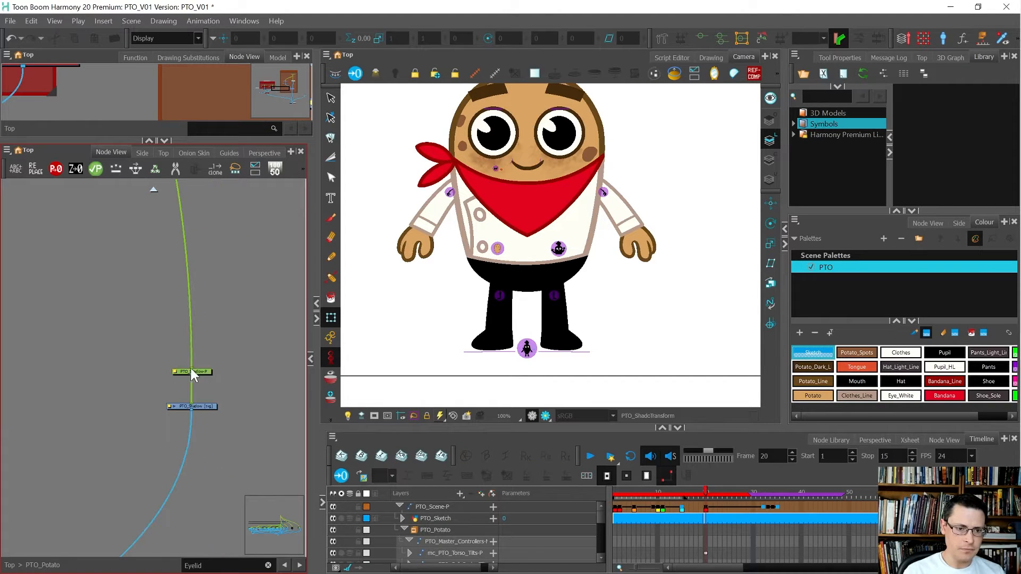
Step: Select the PTO_Shadow drawing node, go to frame 1 and activate the Ellipse tool
click(196, 407)
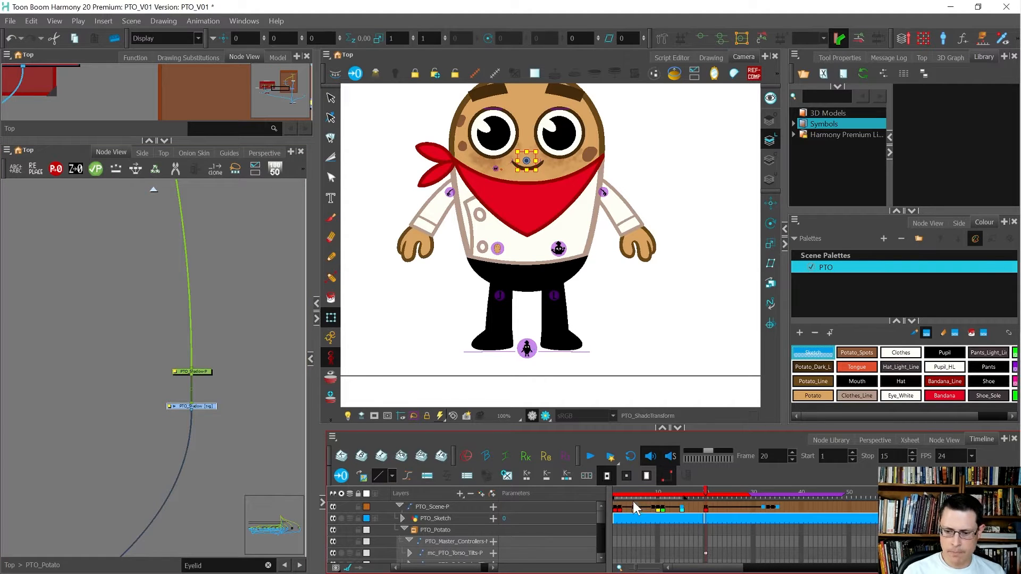
drag(622, 491, 614, 491)
key(alt+=)
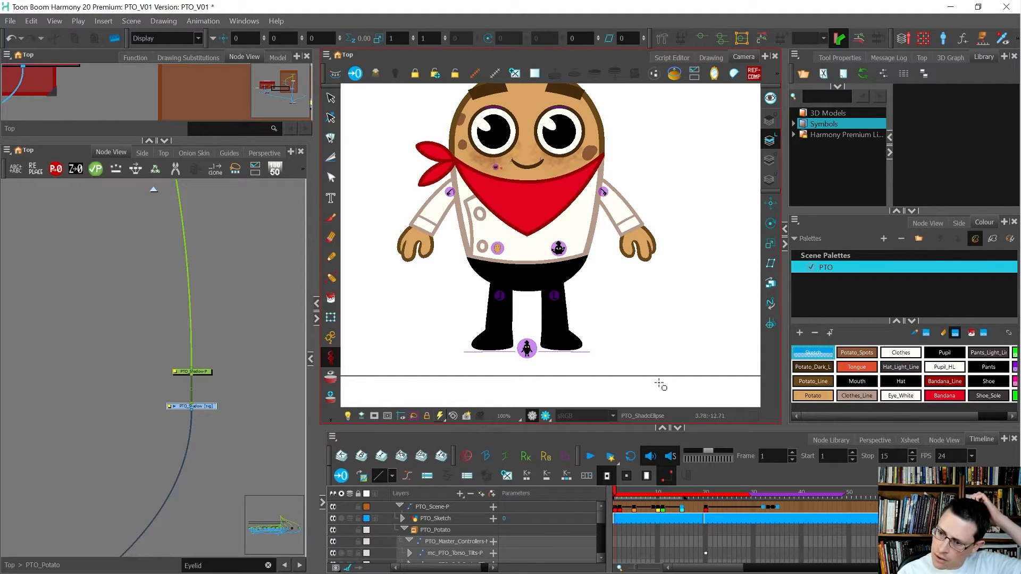
Step: Add a new colour to the PTO palette based on Shoe_Sole and name it Shadow
drag(887, 416, 932, 414)
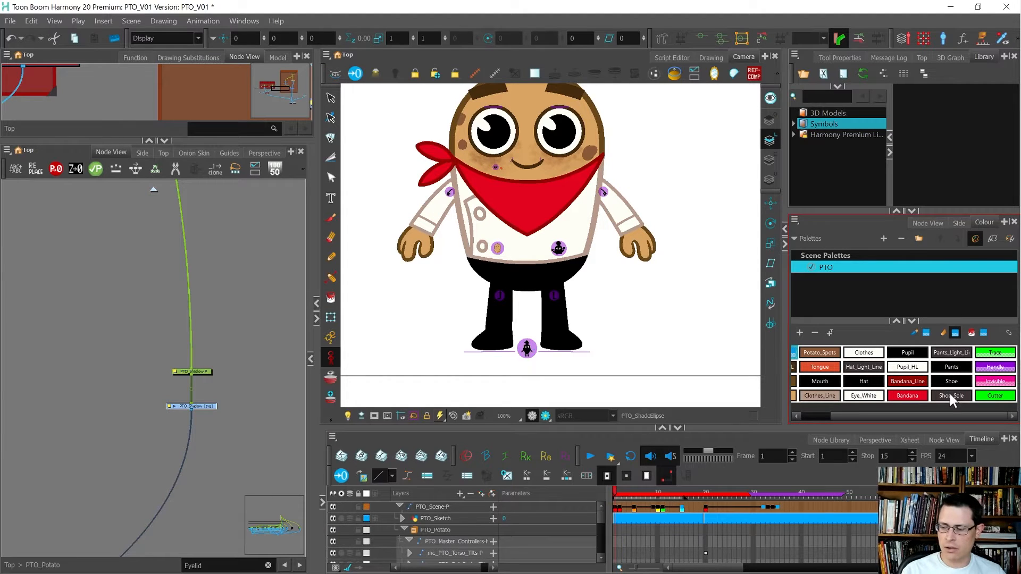
click(949, 395)
click(799, 333)
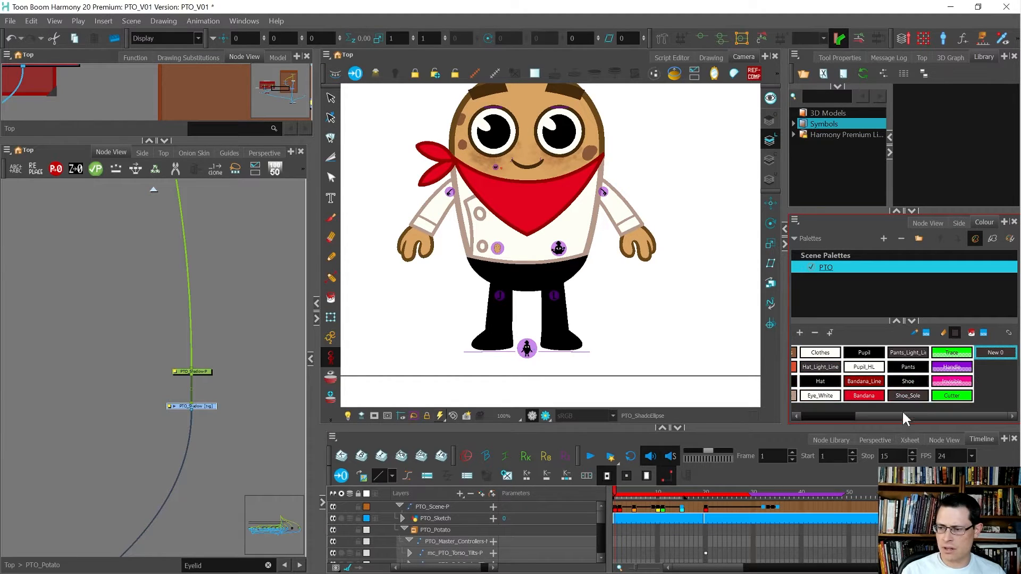
double_click(996, 354)
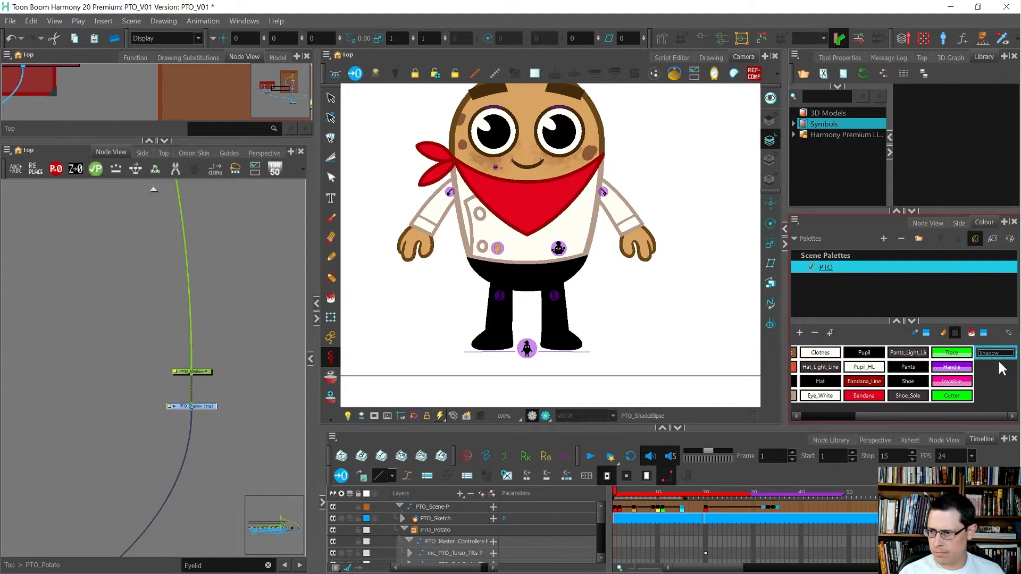
Step: Edit the Shadow swatch and set its colour to a muted blue with H 228, S 48 and V 54
double_click(995, 353)
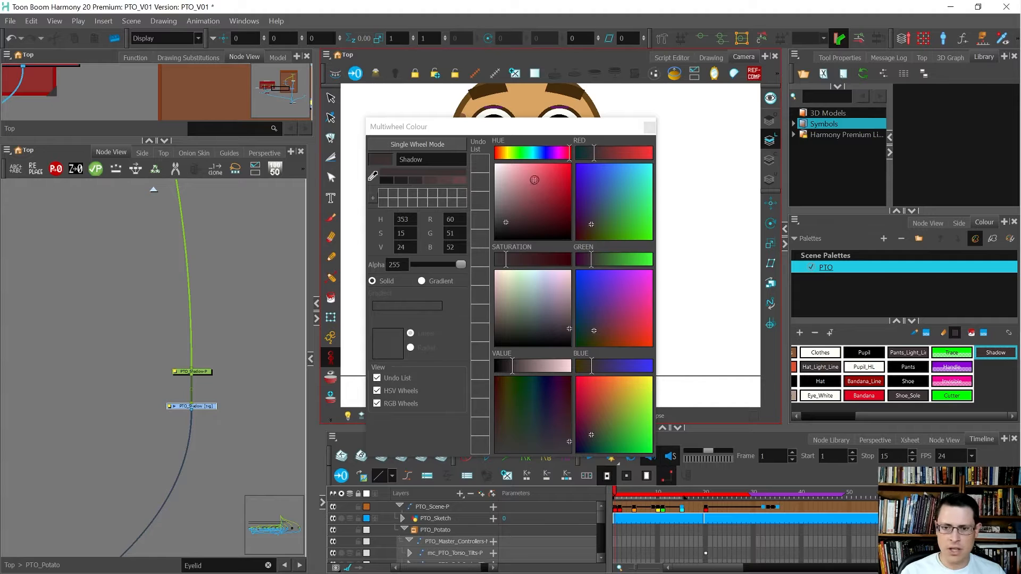
click(599, 193)
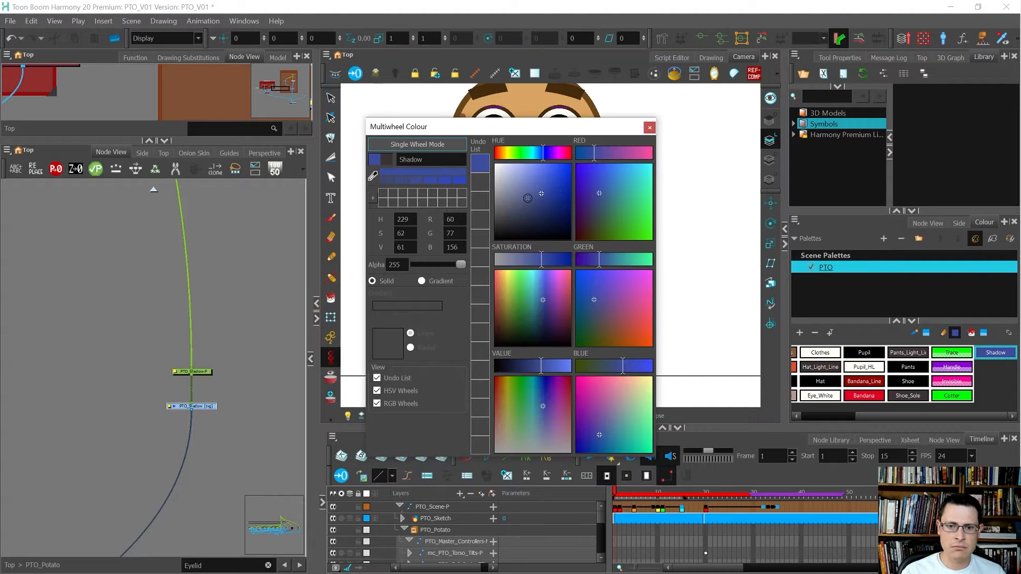
click(522, 198)
click(531, 199)
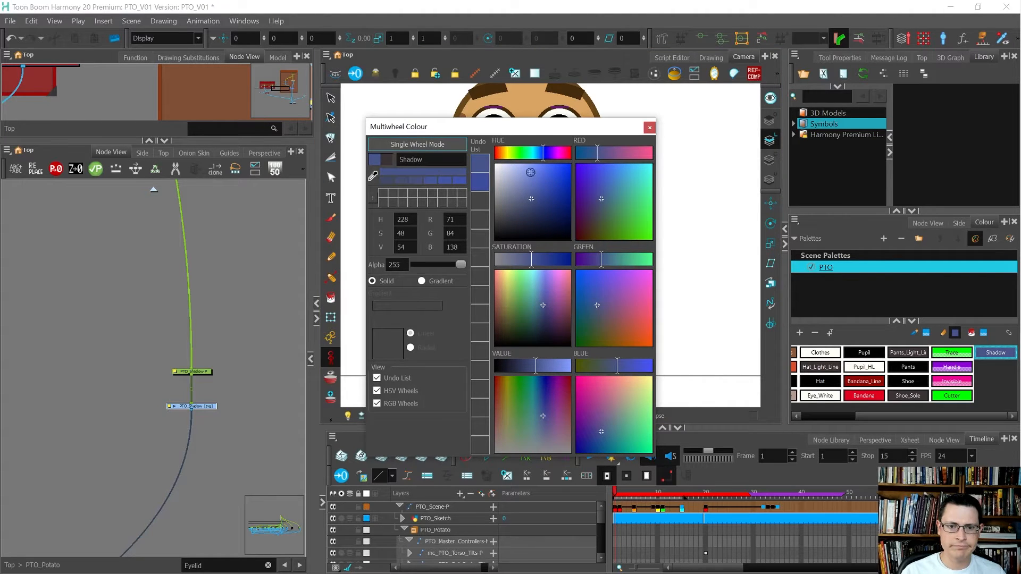
drag(527, 127, 191, 139)
Step: Draw a flat ellipse on the ground around the potato's feet and recolour it with the Shadow swatch
drag(455, 334, 600, 365)
key(alt+s)
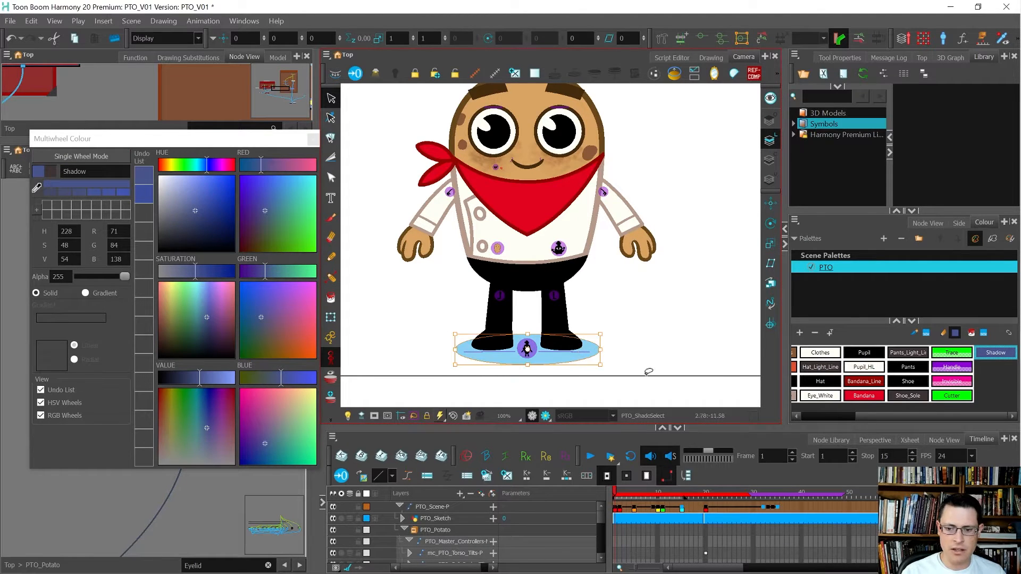
click(995, 353)
click(659, 332)
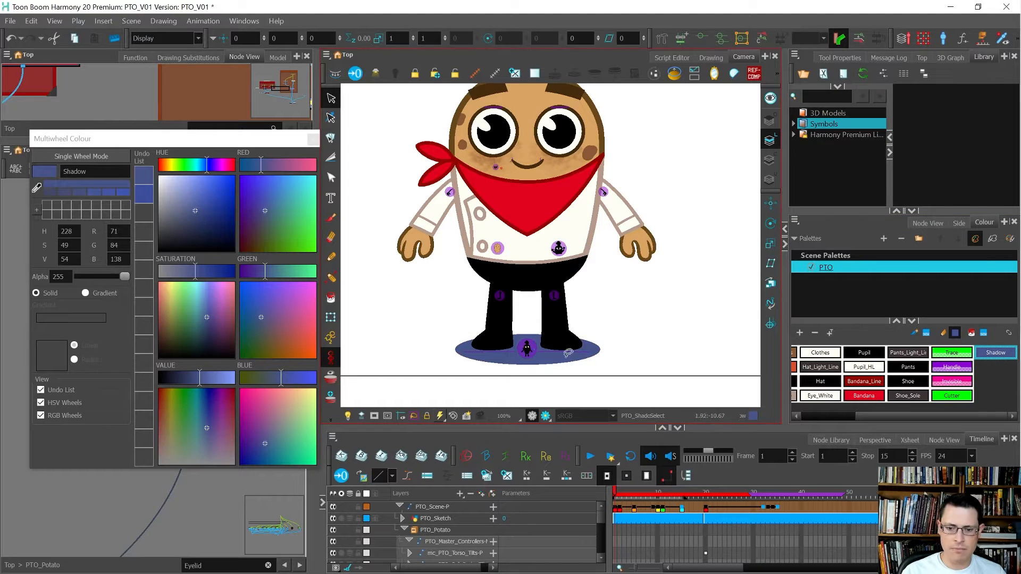
Step: Select the shadow ellipse and nudge it slightly up and to the left beneath the feet
scroll(548, 365, down, 5)
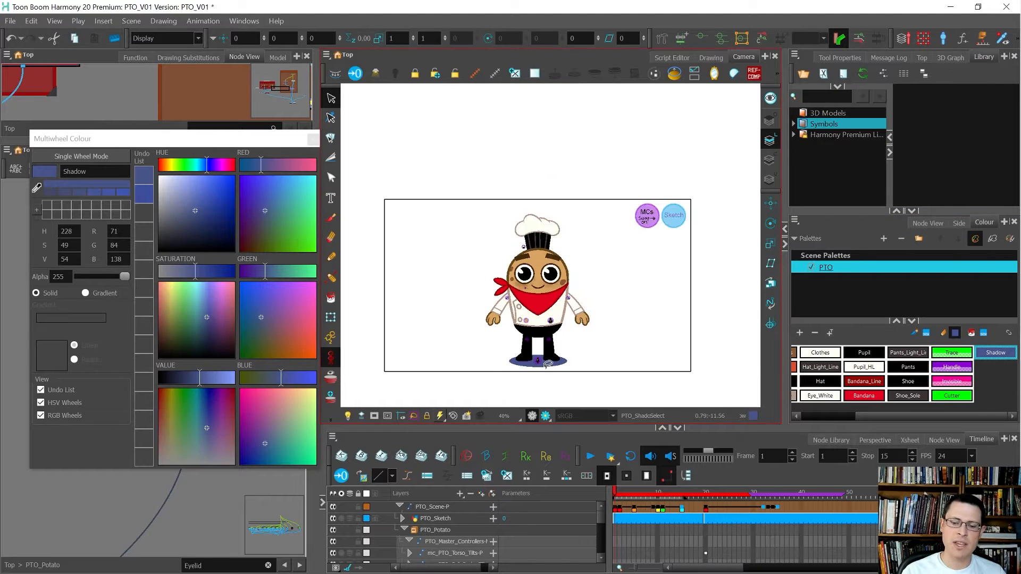
scroll(547, 365, up, 6)
click(545, 361)
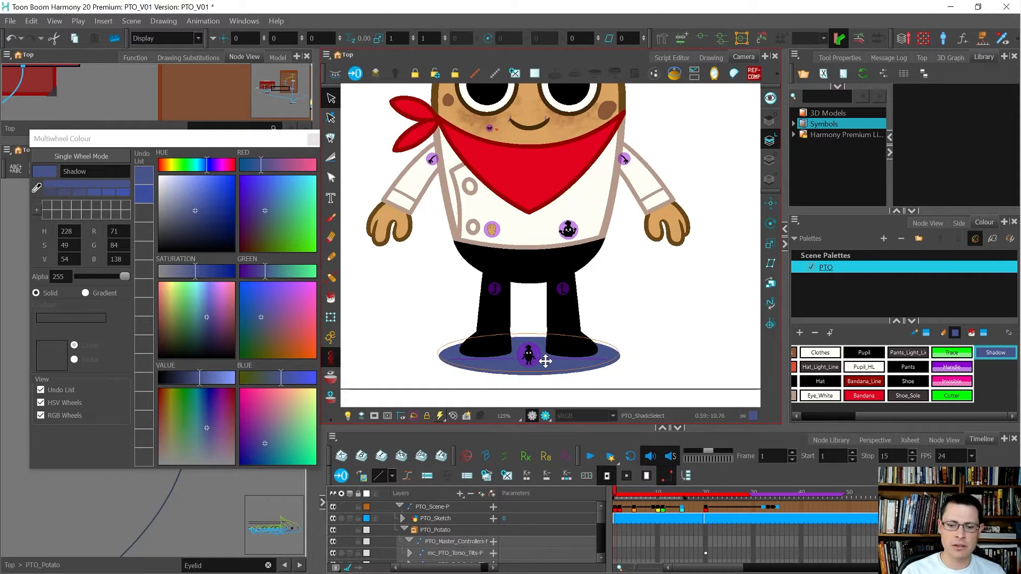
click(530, 353)
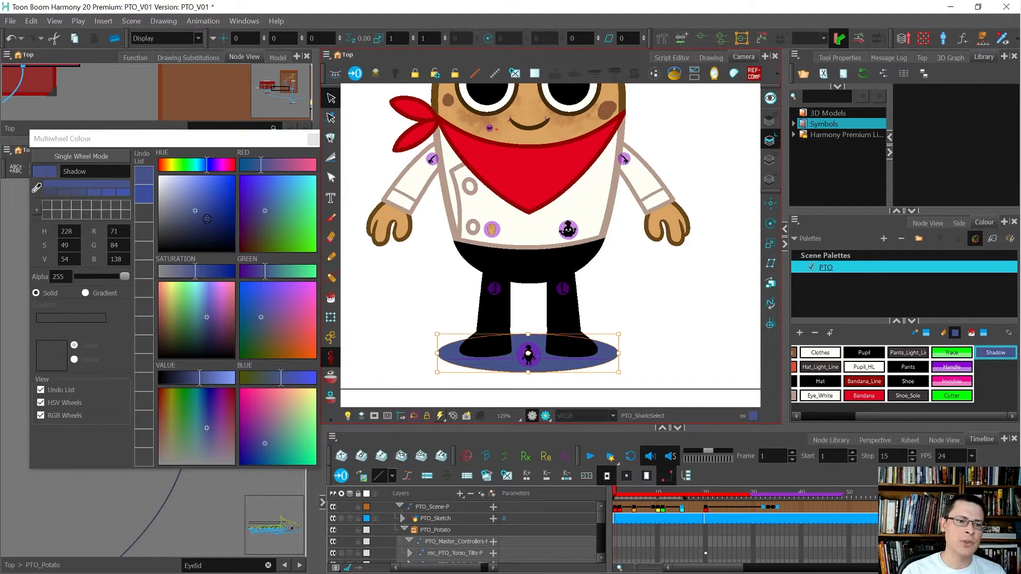
Step: Change the Shadow colour to a saturated semi-transparent blue with H 226, S 96, V 57 and alpha 109
click(207, 218)
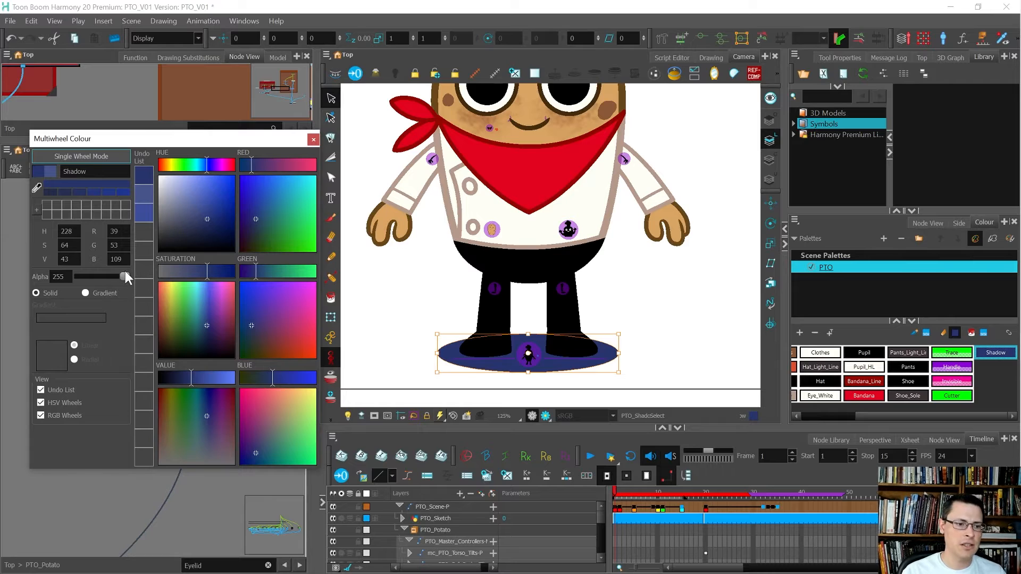
drag(125, 274, 97, 275)
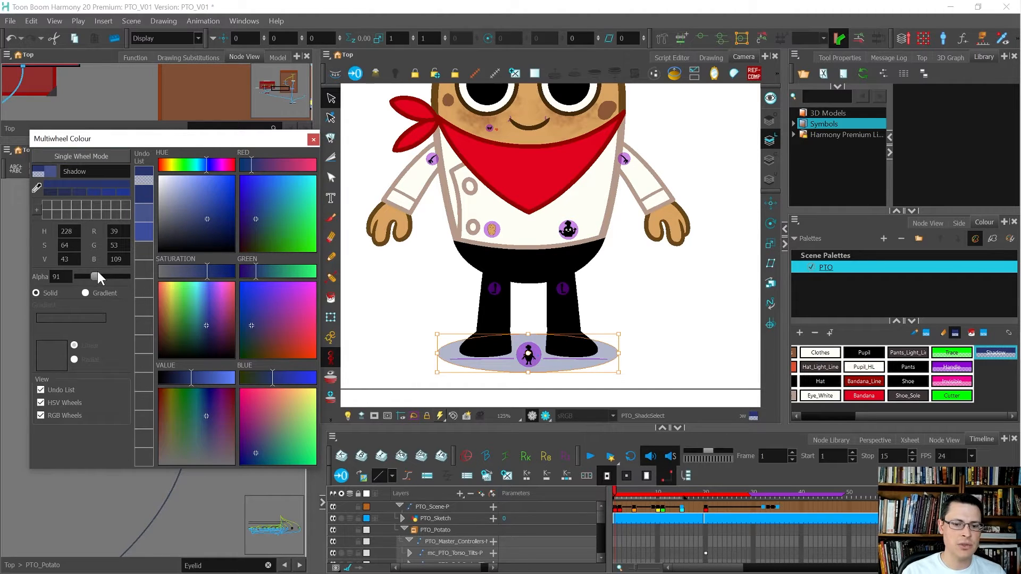
drag(98, 274, 101, 276)
click(220, 217)
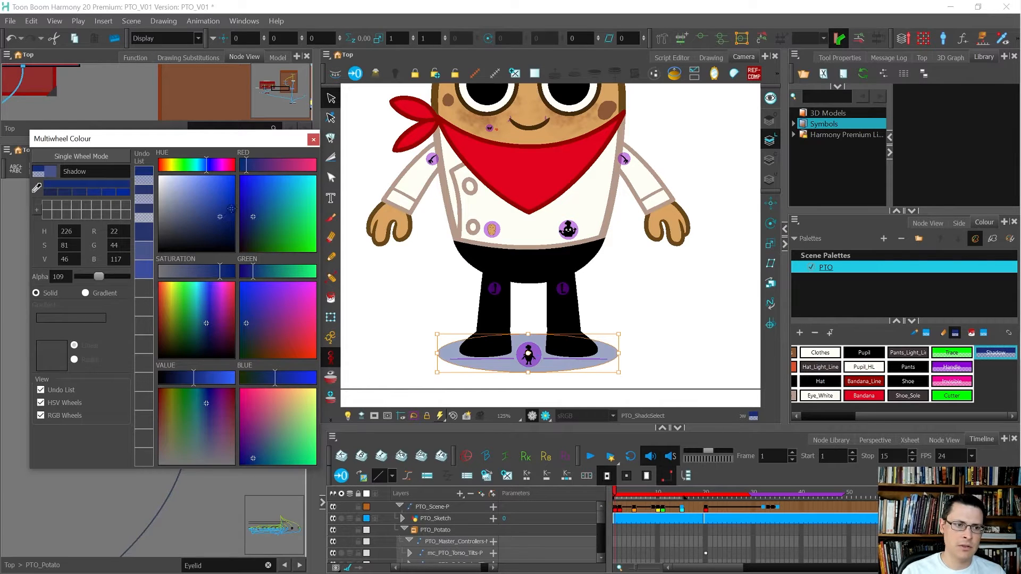
click(231, 208)
scroll(472, 306, down, 5)
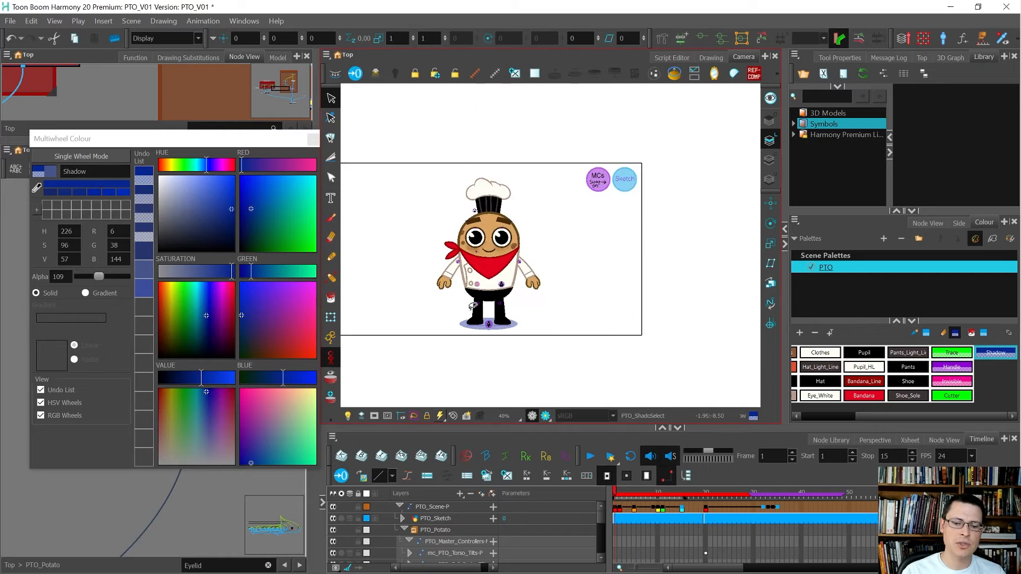
drag(175, 138, 0, 153)
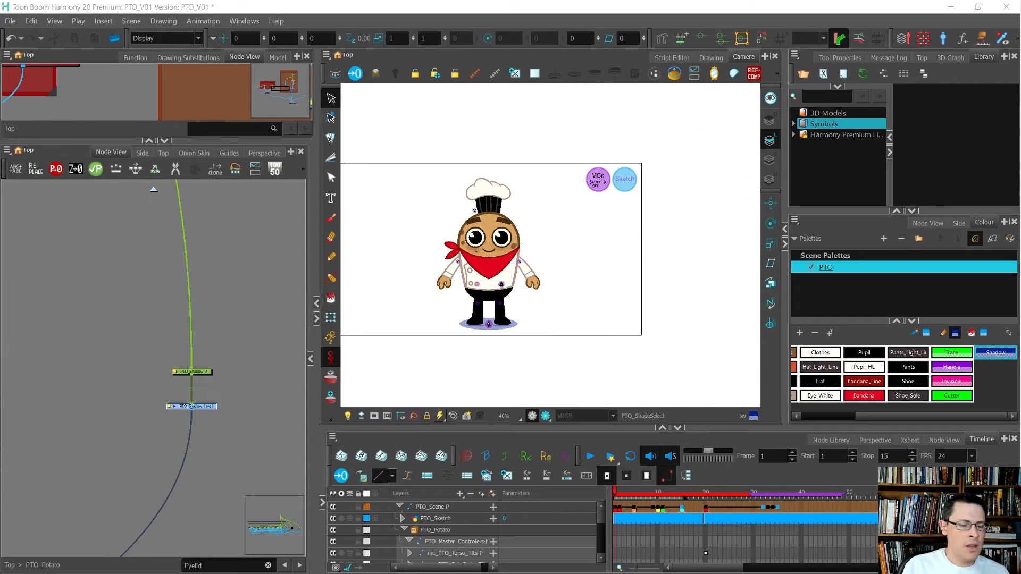
Step: Add a Blur-Gaussian node and insert it into the connection directly below the PTO_Shadow drawing node
scroll(213, 421, up, 4)
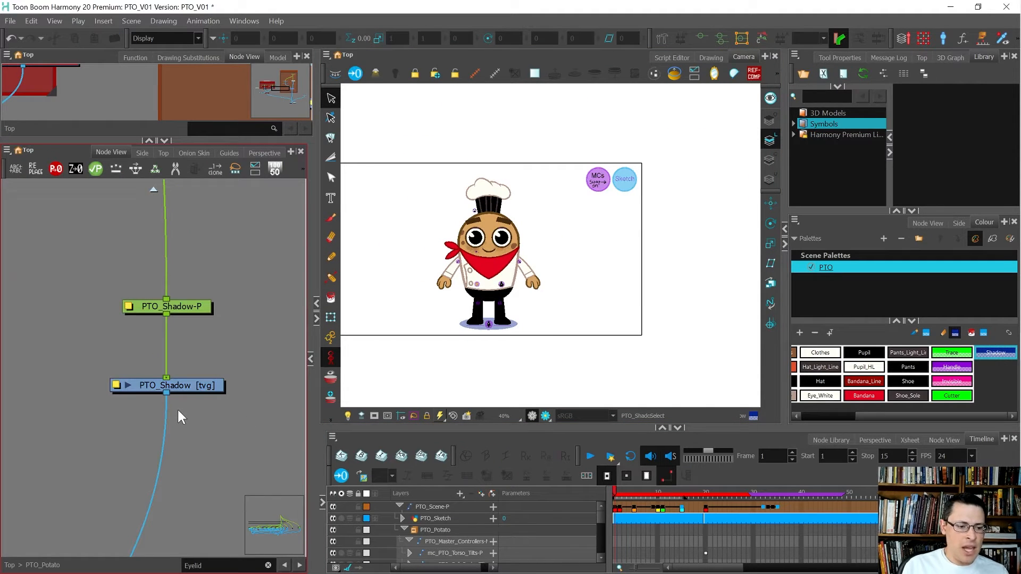
key(Tab)
text(blur)
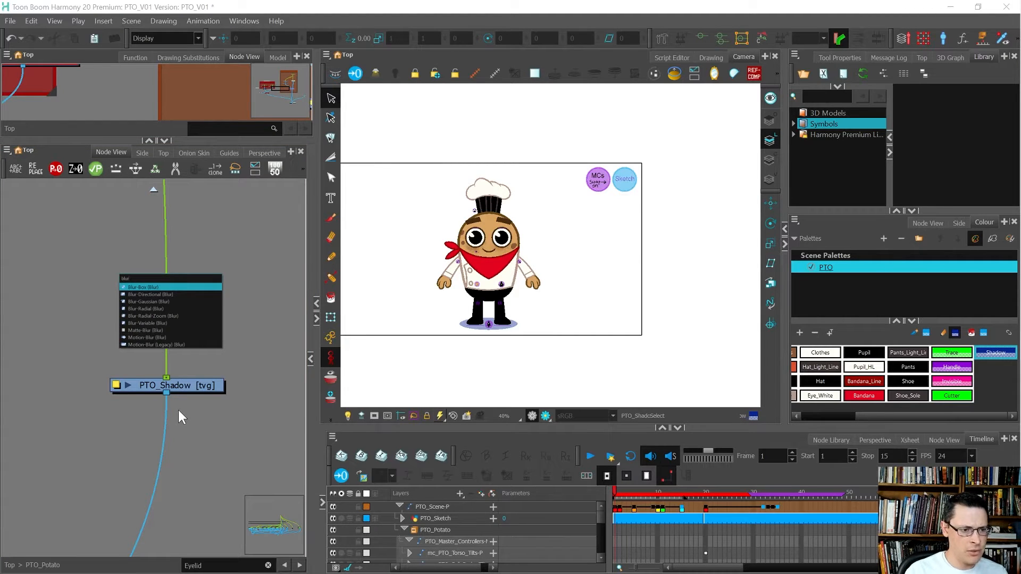
key(Down)
key(Down)
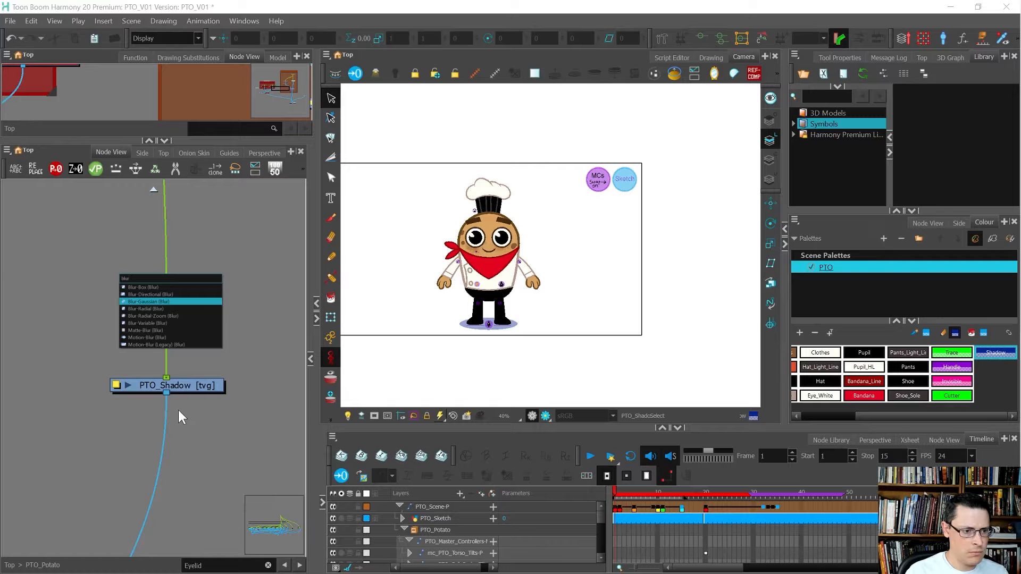
key(Return)
drag(255, 392, 201, 436)
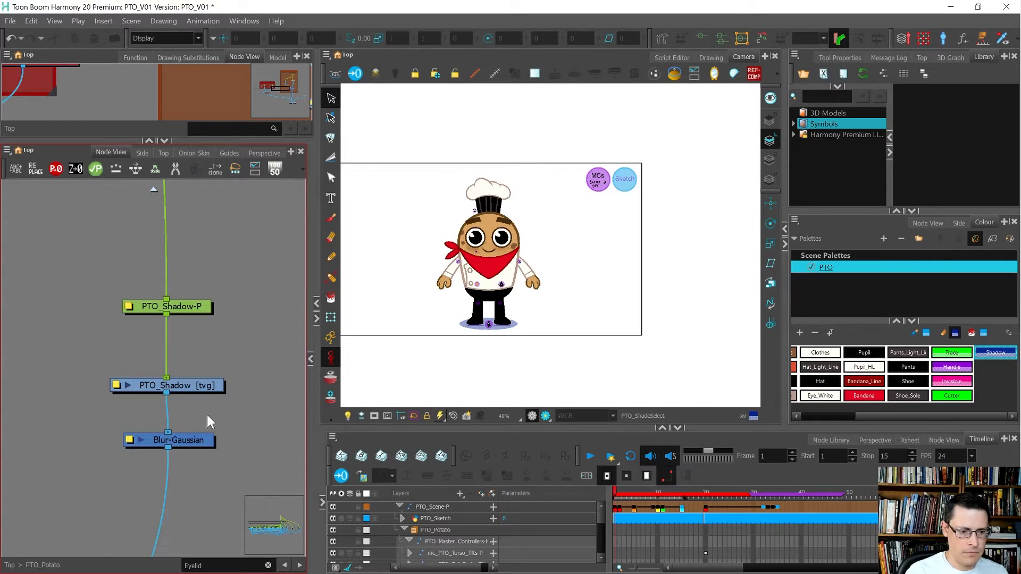
Step: Open the Blur-Gaussian node's layer properties and switch the camera to Render View to preview the shadow
click(201, 441)
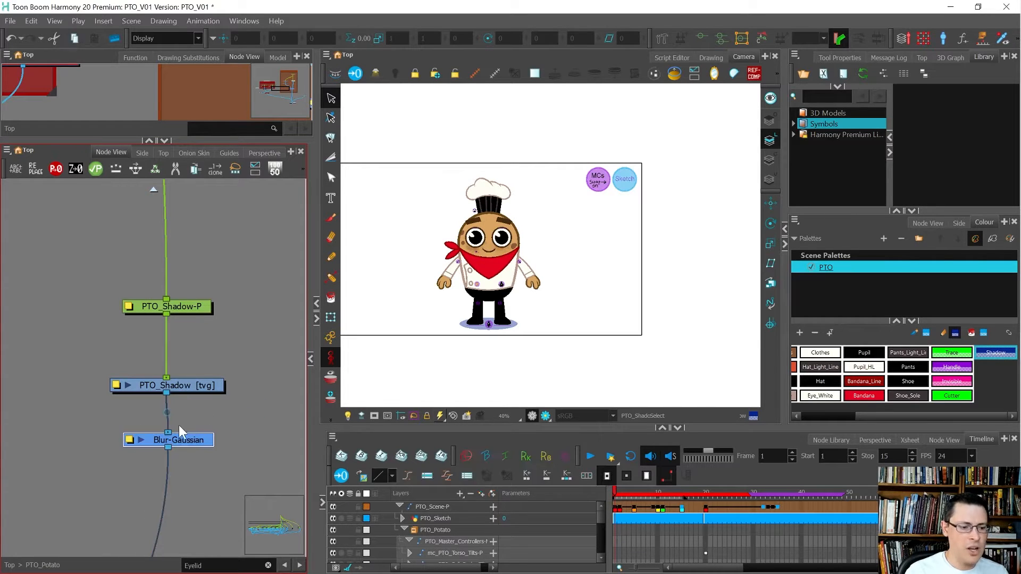
click(130, 443)
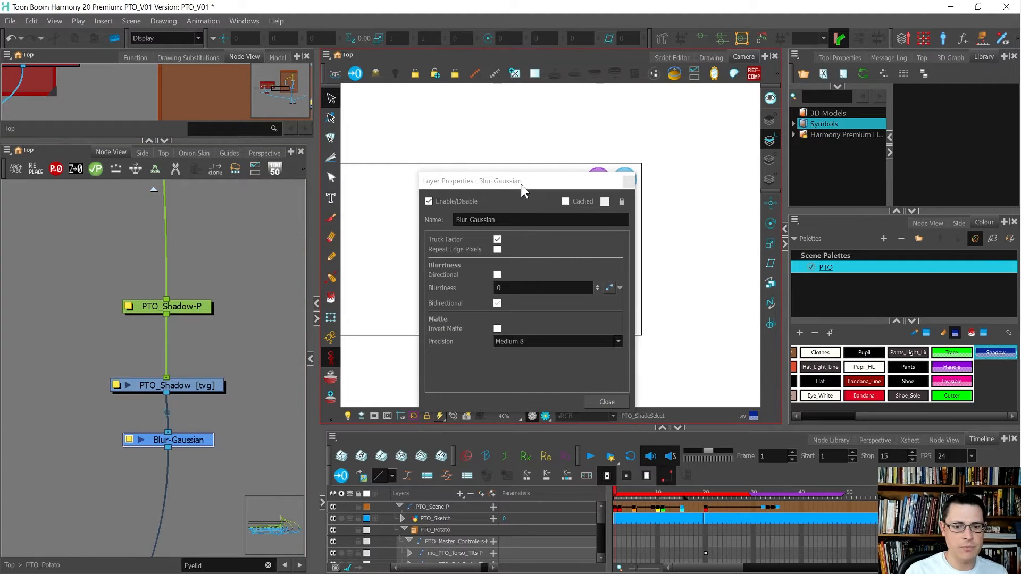
drag(521, 186, 320, 190)
scroll(453, 318, up, 1)
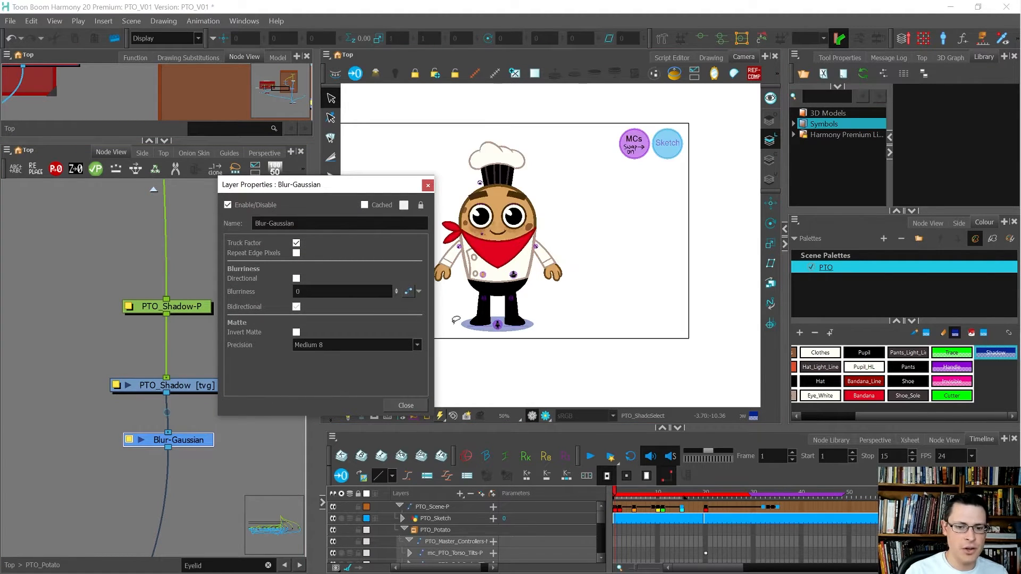
scroll(456, 320, up, 2)
click(545, 416)
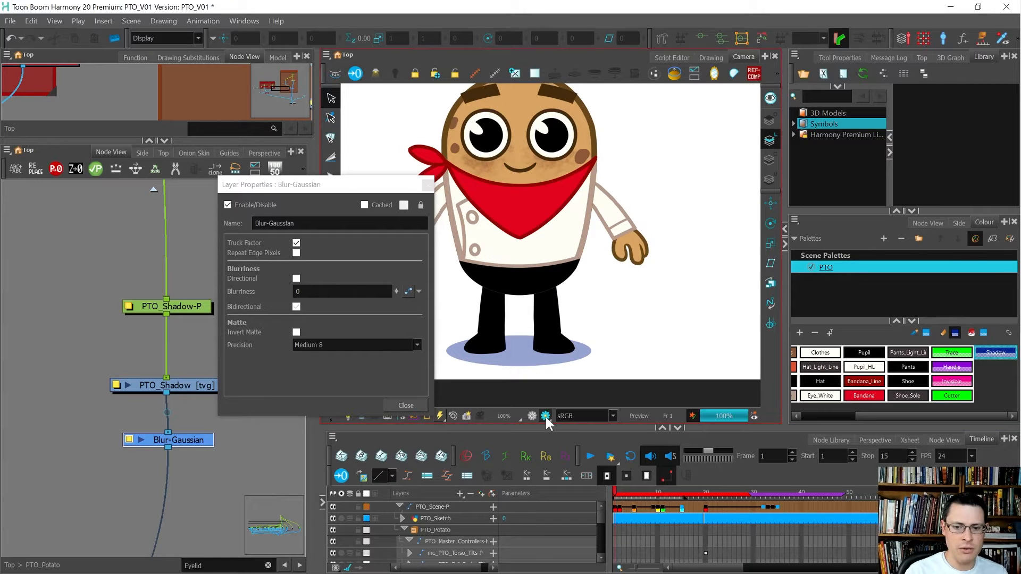
Step: Try Blurriness values of 1 and 3 on the shadow's Gaussian blur
click(306, 291)
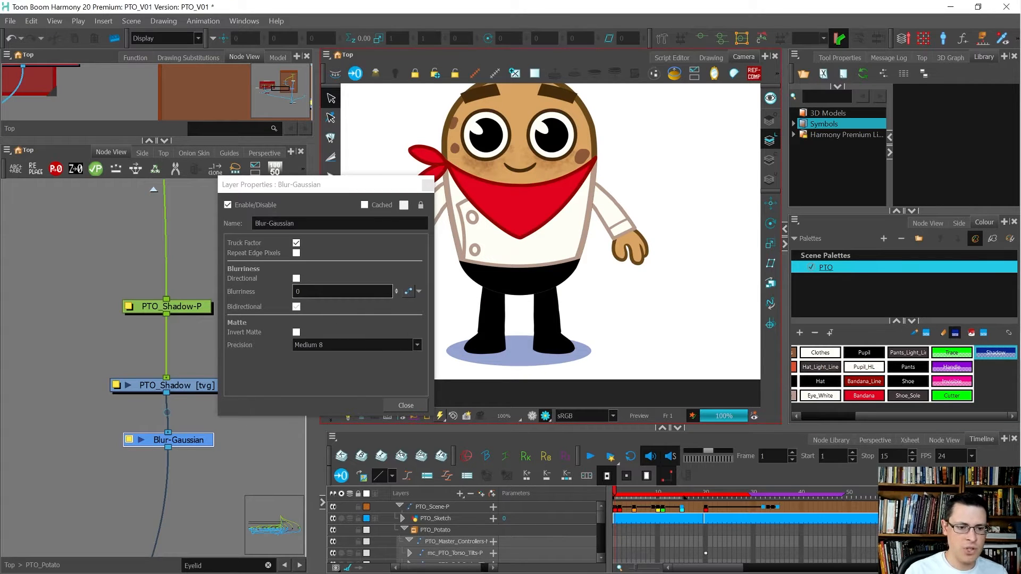
text(1)
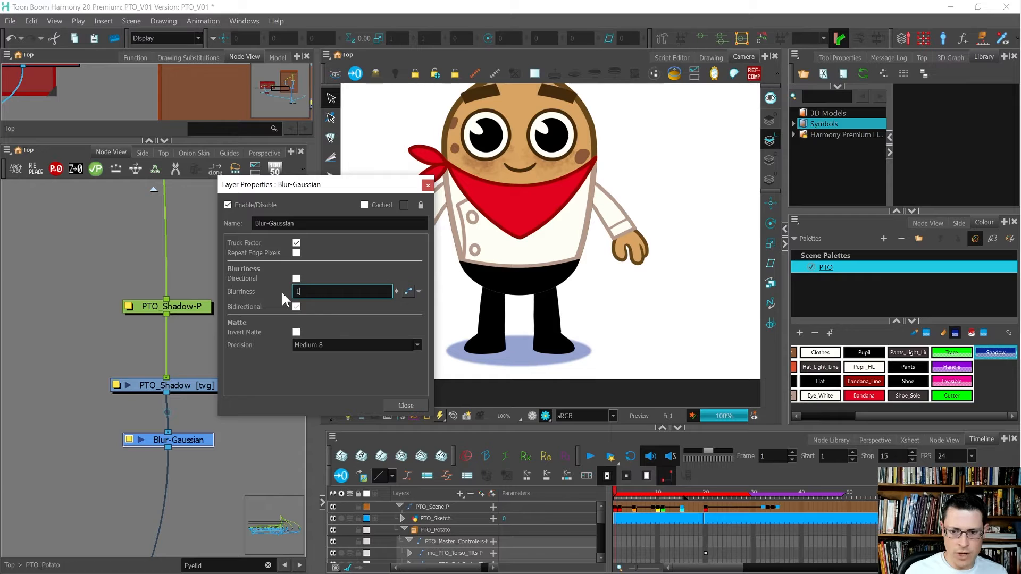
scroll(669, 339, down, 1)
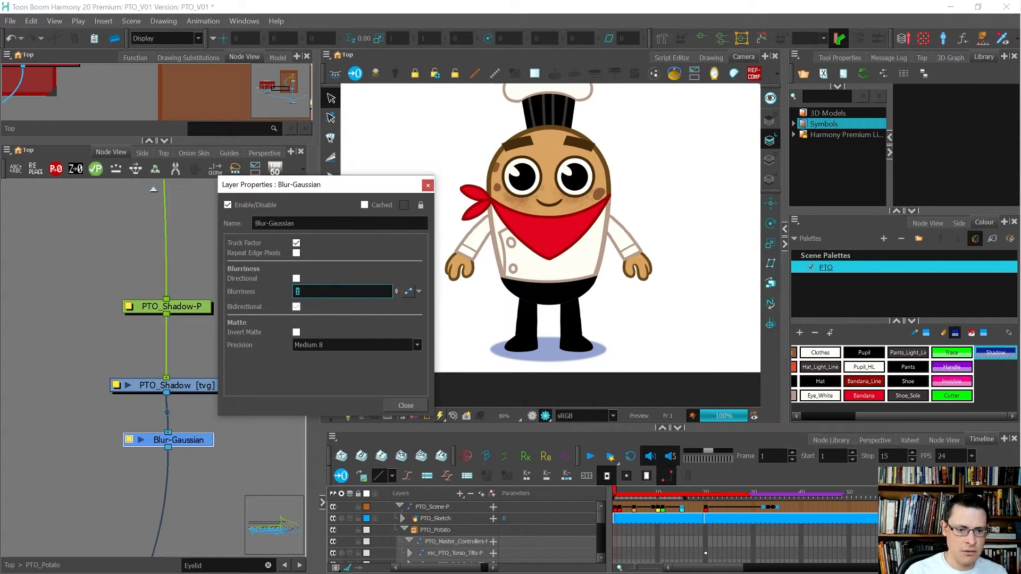
text(3)
scroll(643, 295, down, 1)
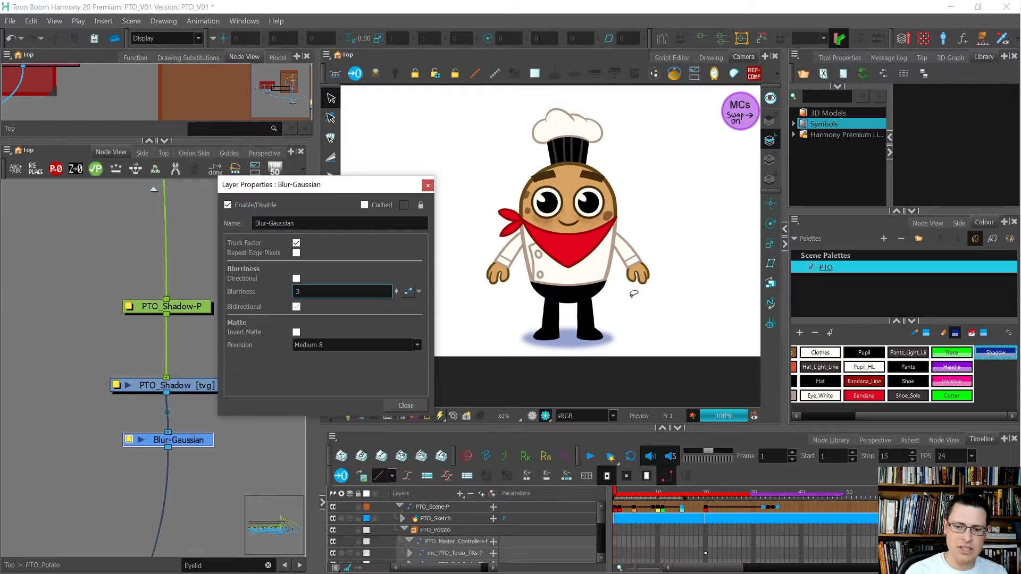
scroll(631, 295, up, 1)
Step: Try softer-edge Blurriness values of 2 and 1.5 on the shadow's Gaussian blur
drag(311, 291, 267, 290)
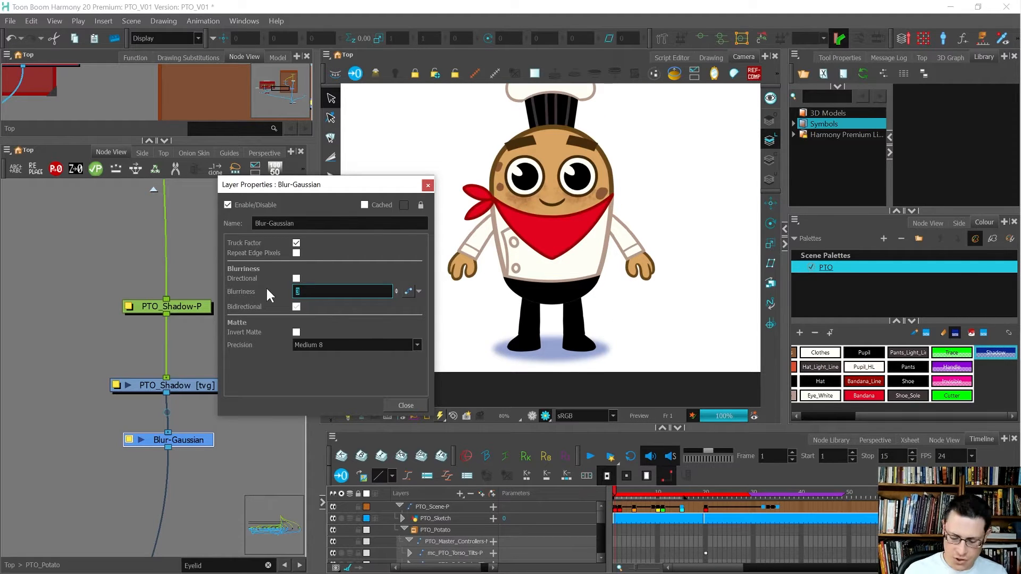
key(Return)
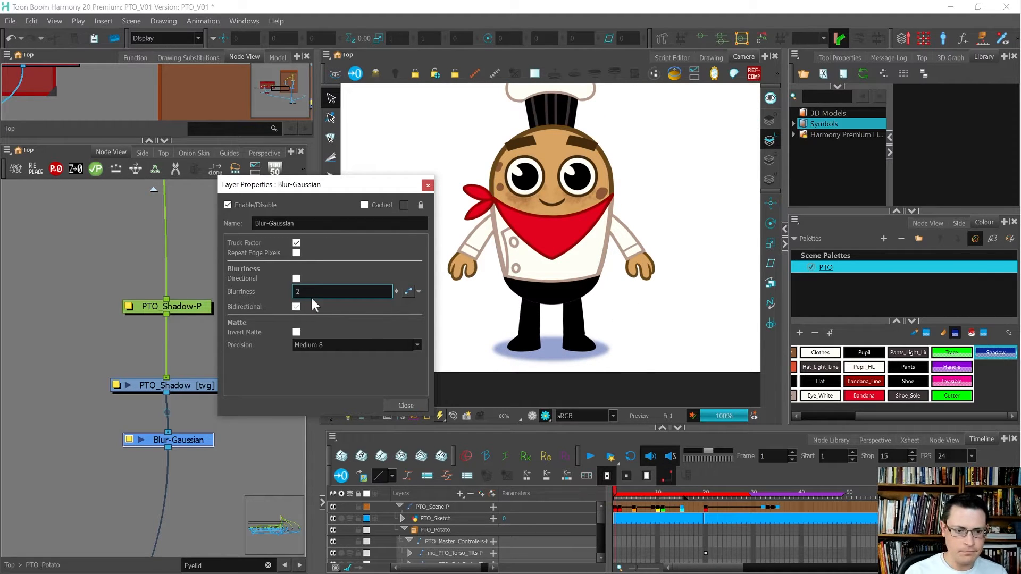
drag(301, 291, 280, 288)
text(1.5)
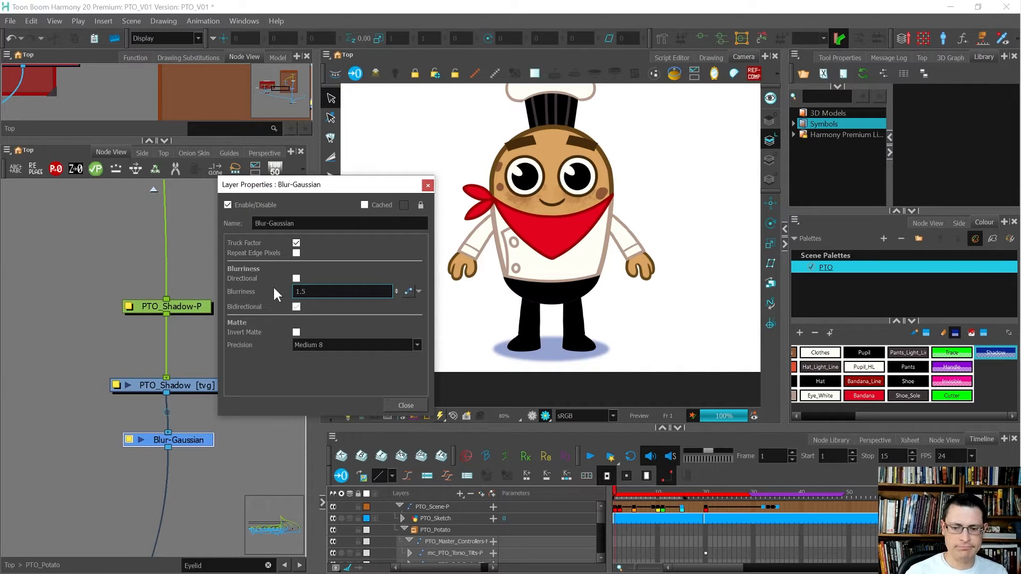
scroll(477, 255, down, 4)
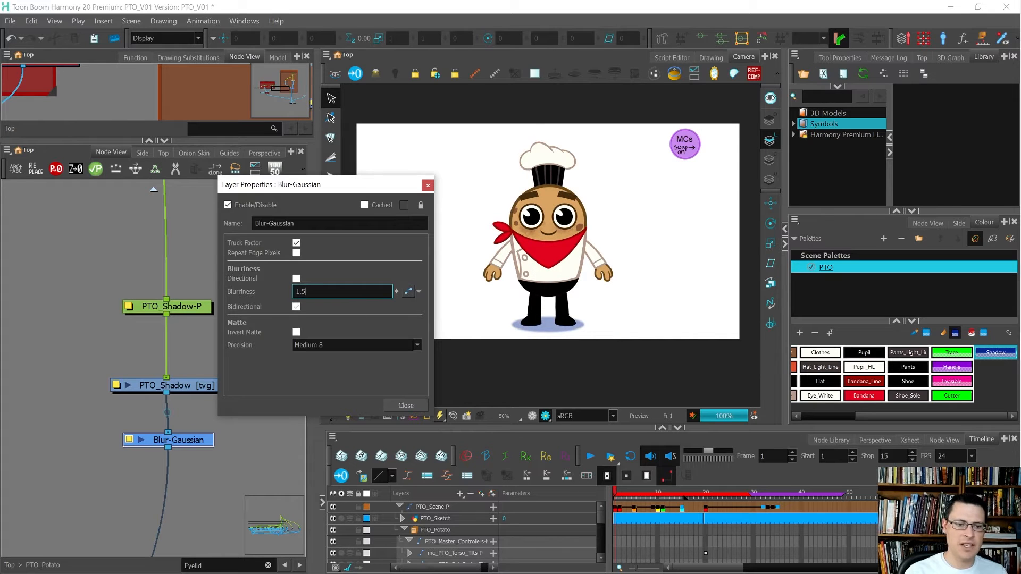
Step: Set the Gaussian blur's Blurriness to 1 and return the camera from Render View to the normal working view
drag(300, 291, 292, 286)
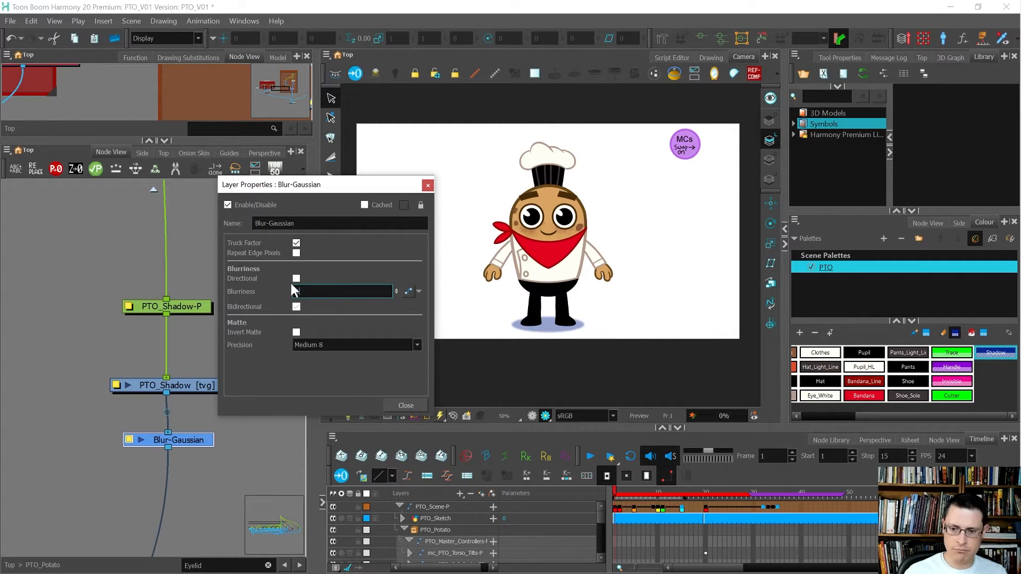
text(1)
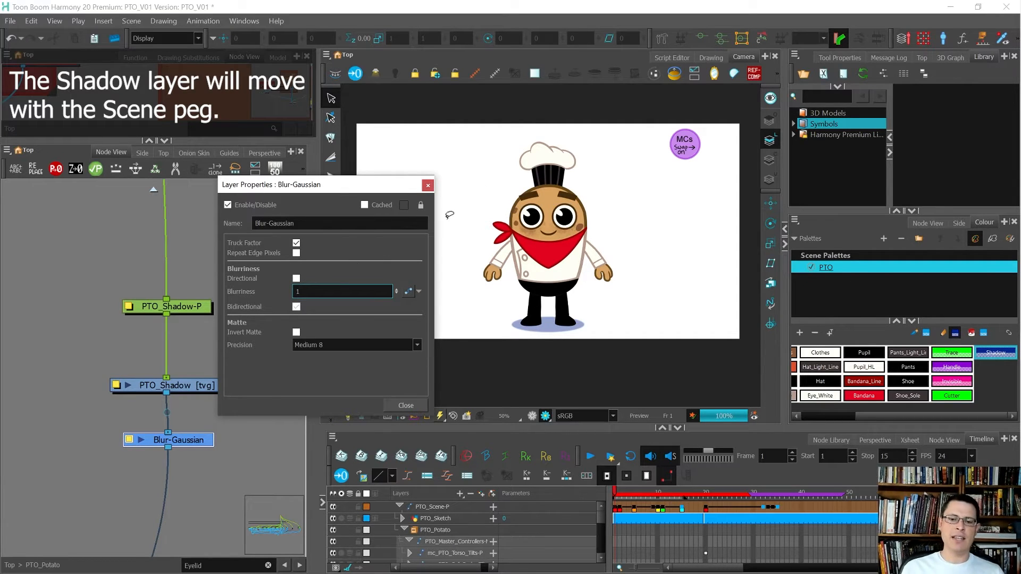
click(427, 185)
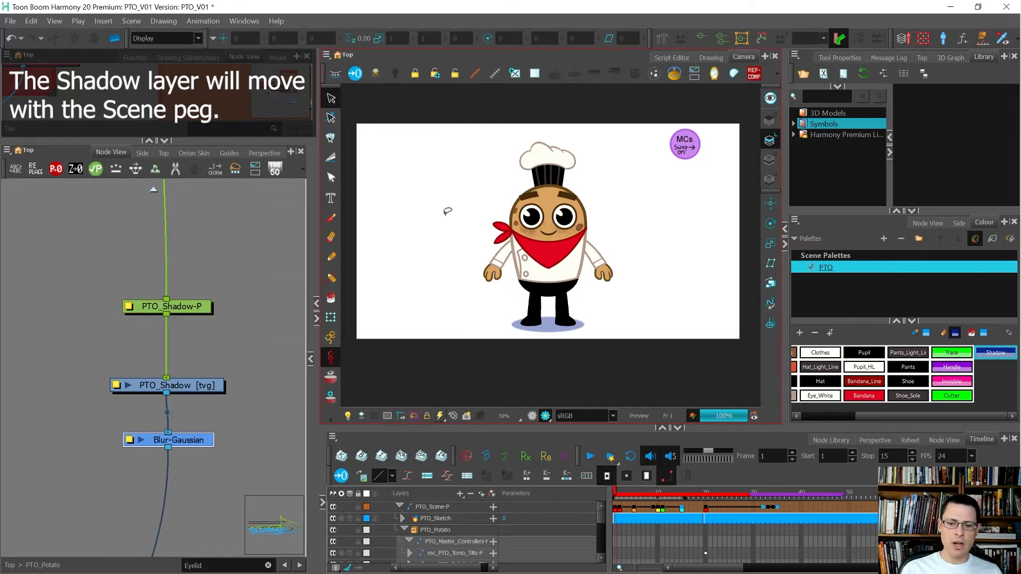
click(532, 416)
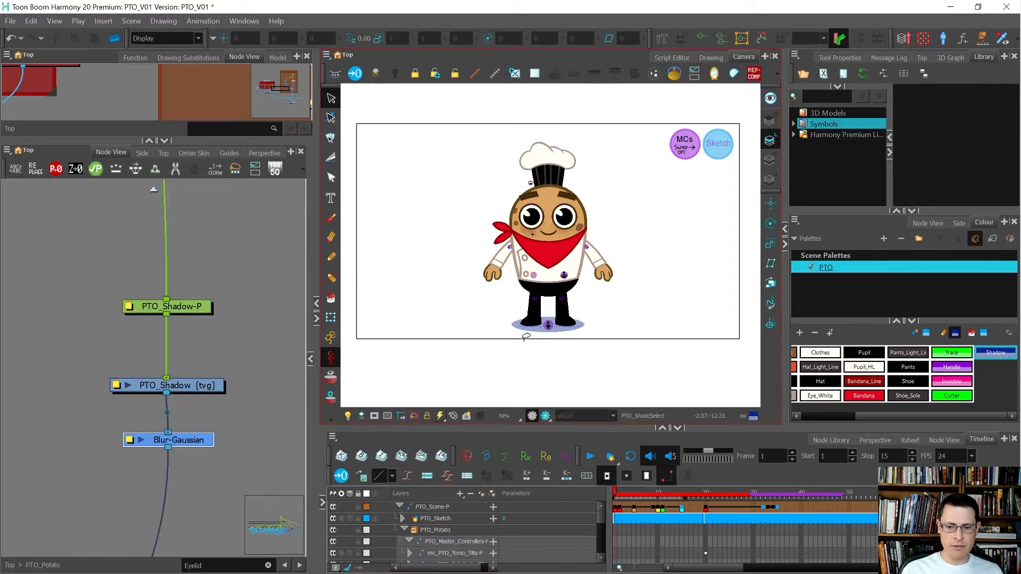
Step: Select the PTO_Scene-P peg and enlarge the upper node view to show the whole PTO Potato V01 backdrop
click(620, 508)
drag(182, 140, 180, 339)
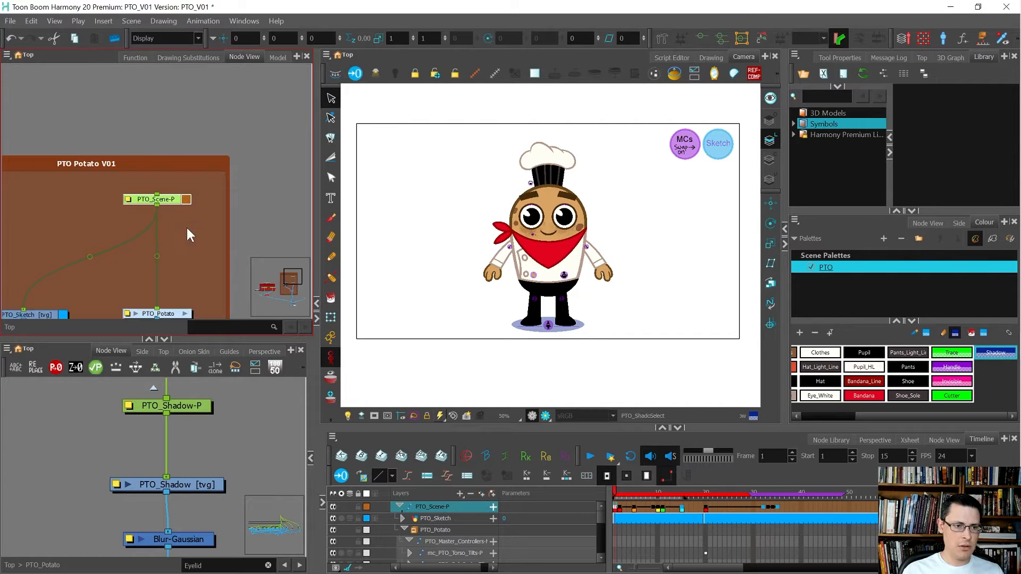
scroll(151, 180, down, 3)
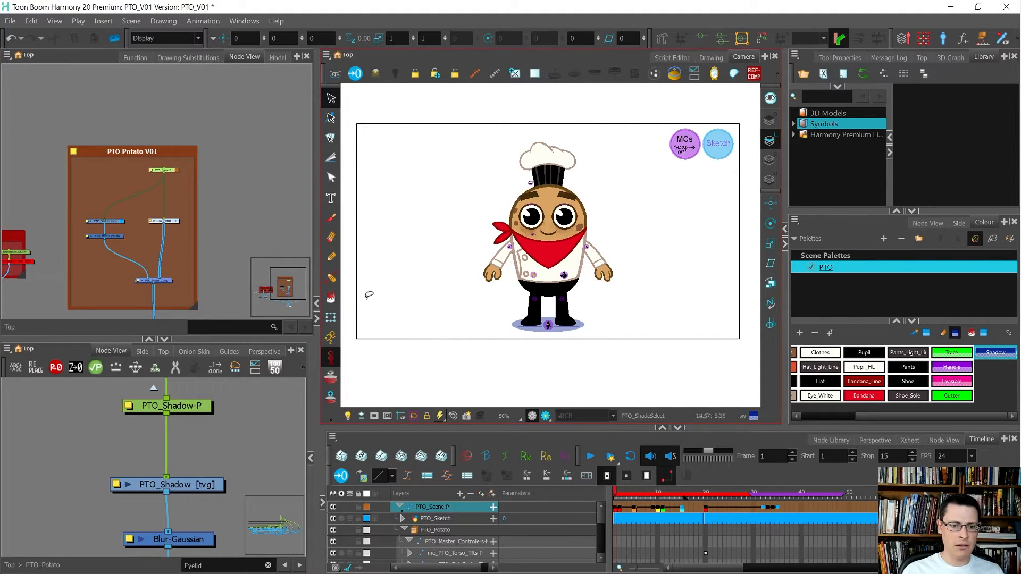
Step: Try moving everything under the PTO_Scene-P peg upward with the Transform tool, then undo the move
click(330, 336)
key(shift+t)
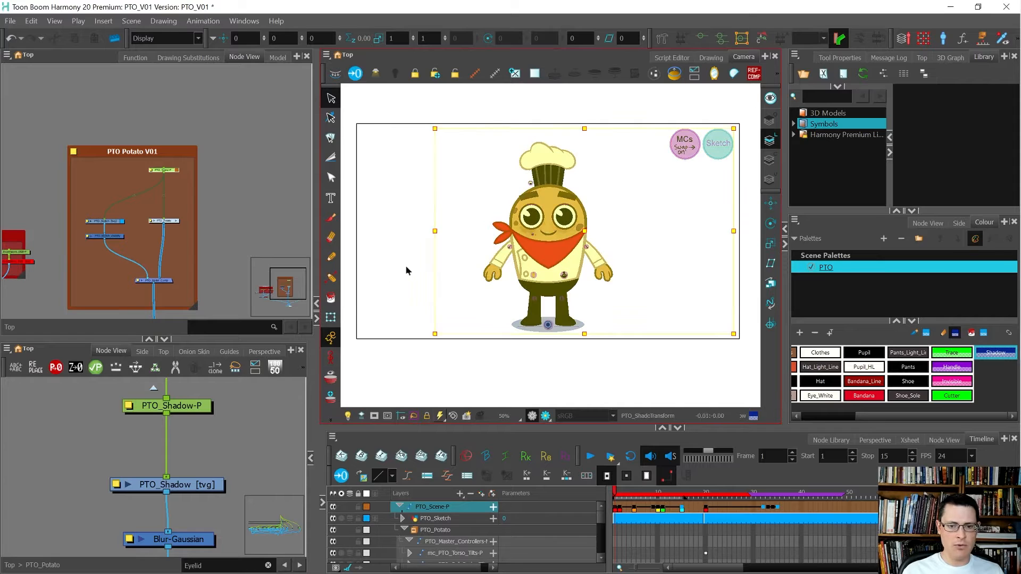
drag(405, 261, 374, 279)
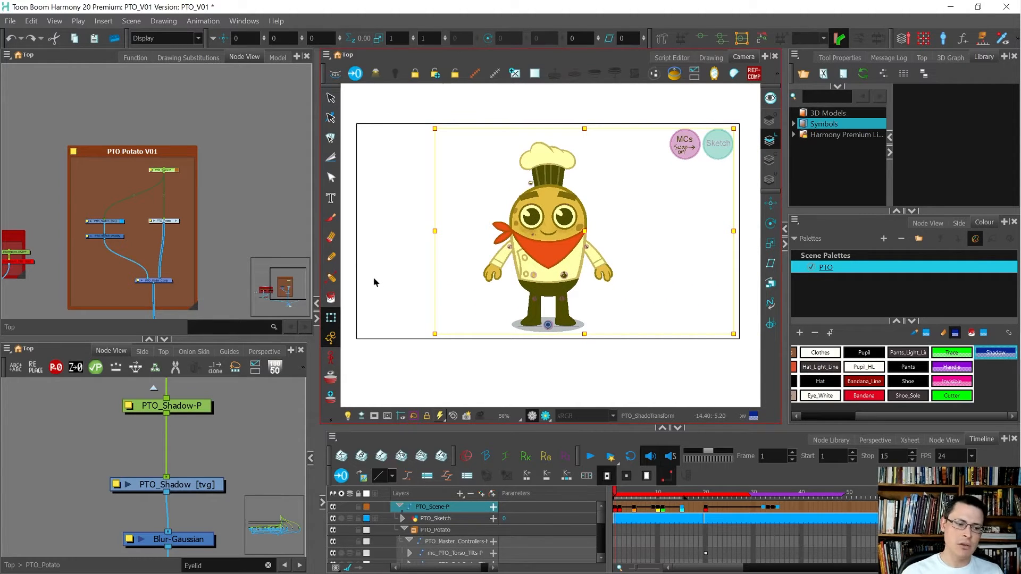
scroll(181, 431, down, 6)
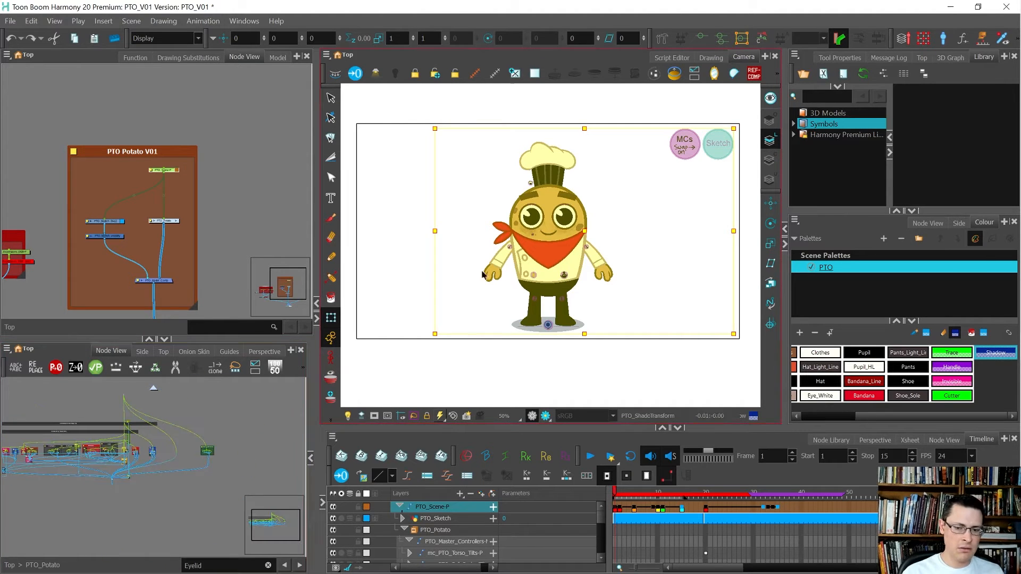
drag(553, 289, 553, 259)
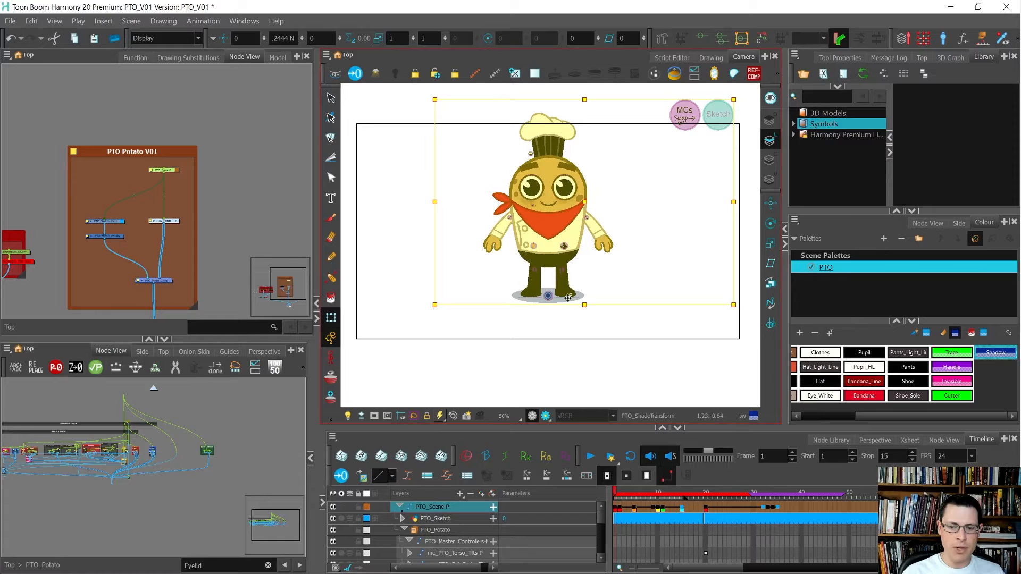
scroll(568, 298, up, 2)
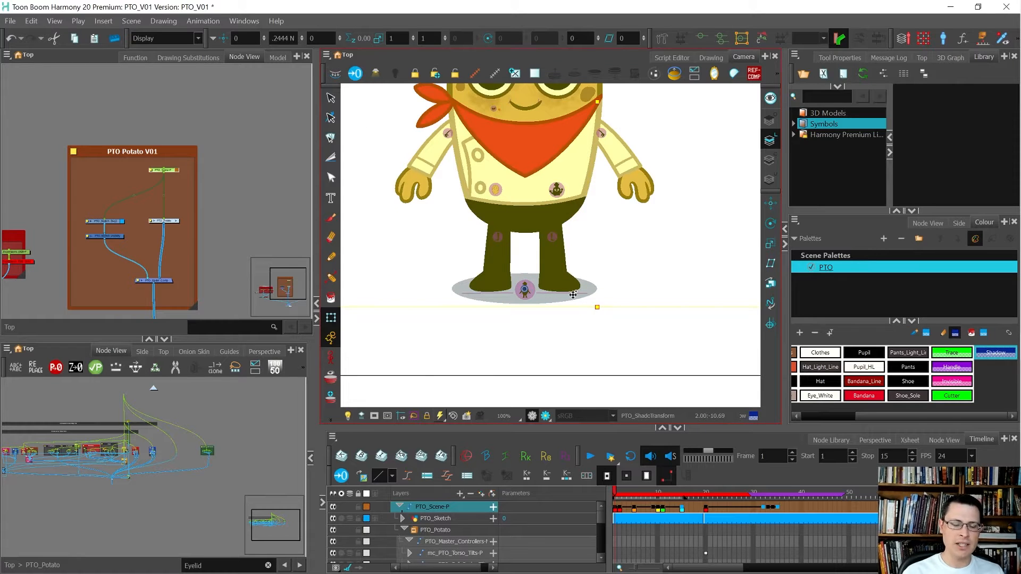
key(ctrl+z)
Step: Select the PTO_Master-P peg inside the PTO_Potato group, try moving the character upward, and undo the move
scroll(123, 436, up, 3)
scroll(114, 404, up, 6)
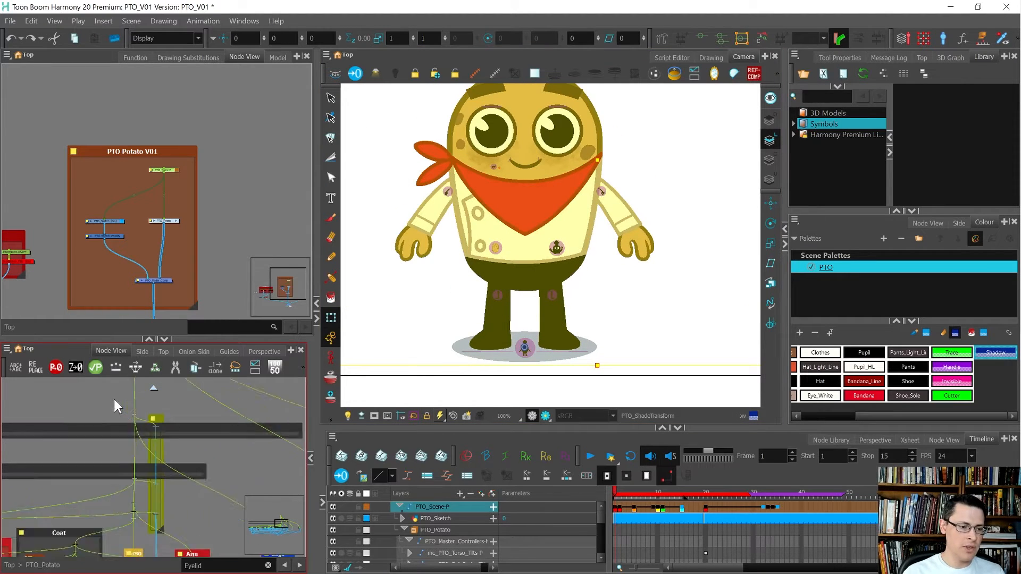
drag(126, 412, 200, 457)
scroll(190, 446, up, 3)
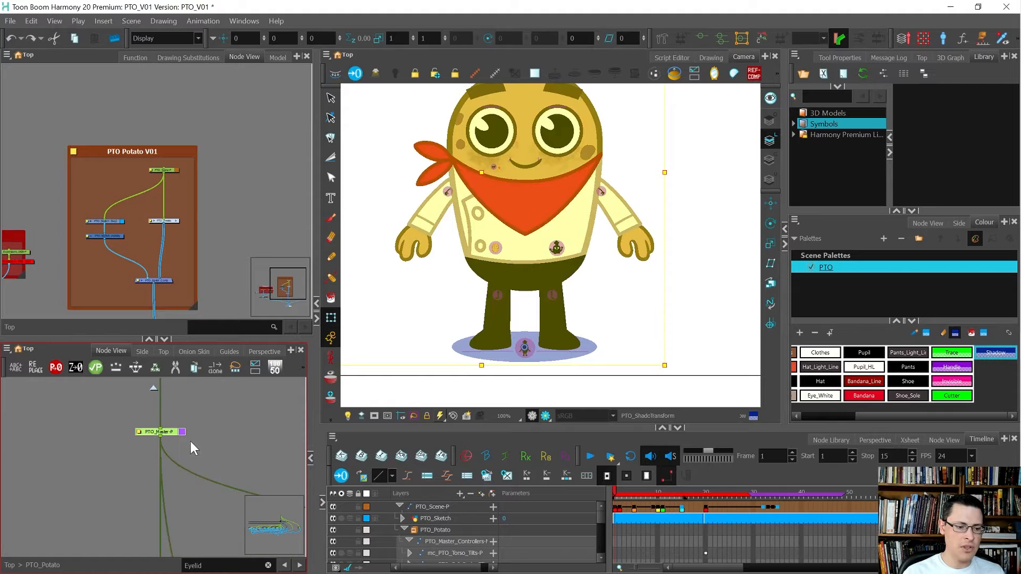
drag(470, 318, 467, 281)
key(ctrl+z)
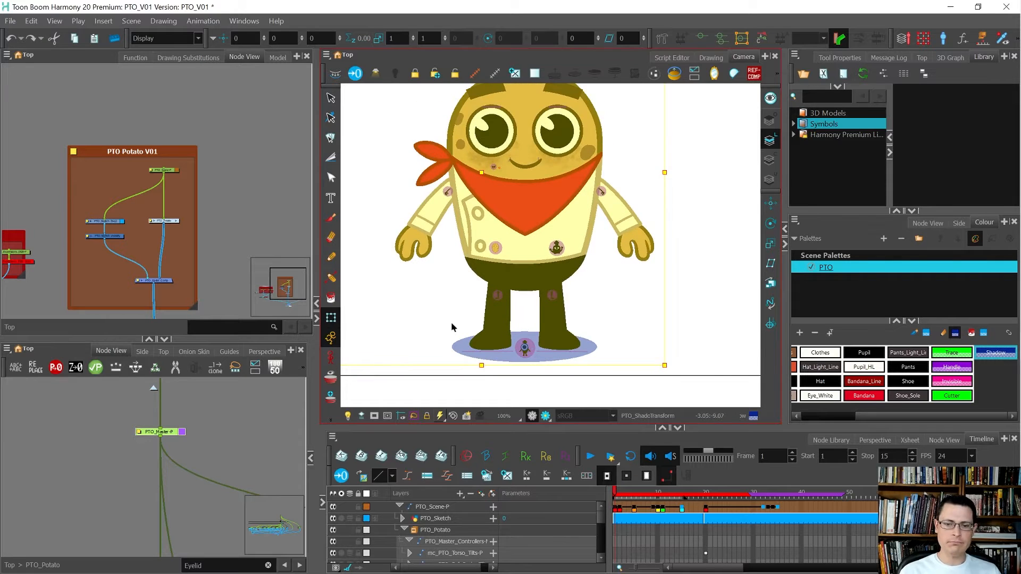
Step: Examine the ground shadow under the potato's feet against its Shadow palette colour, selecting the shadow on the canvas
key(1)
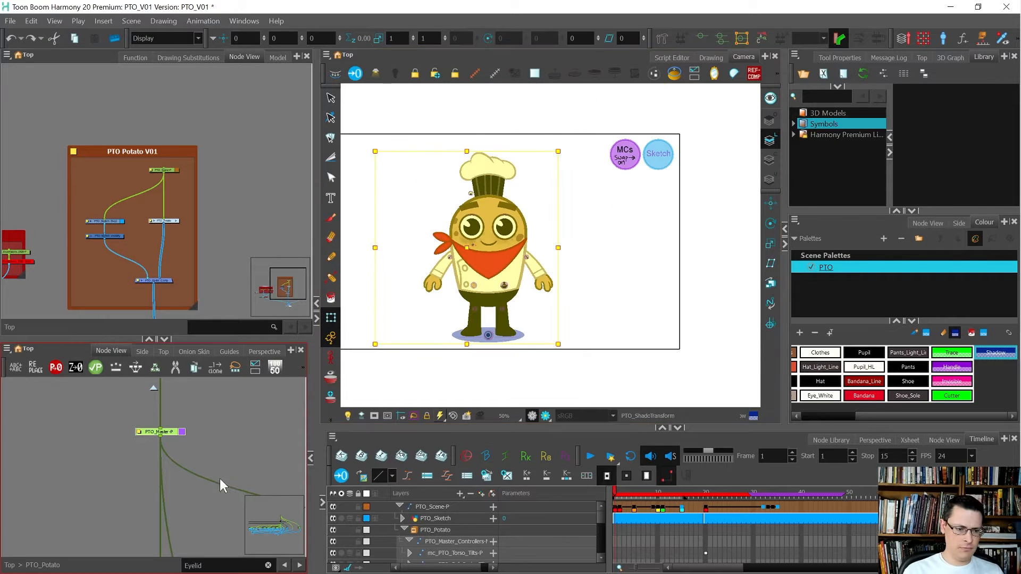
scroll(106, 429, down, 7)
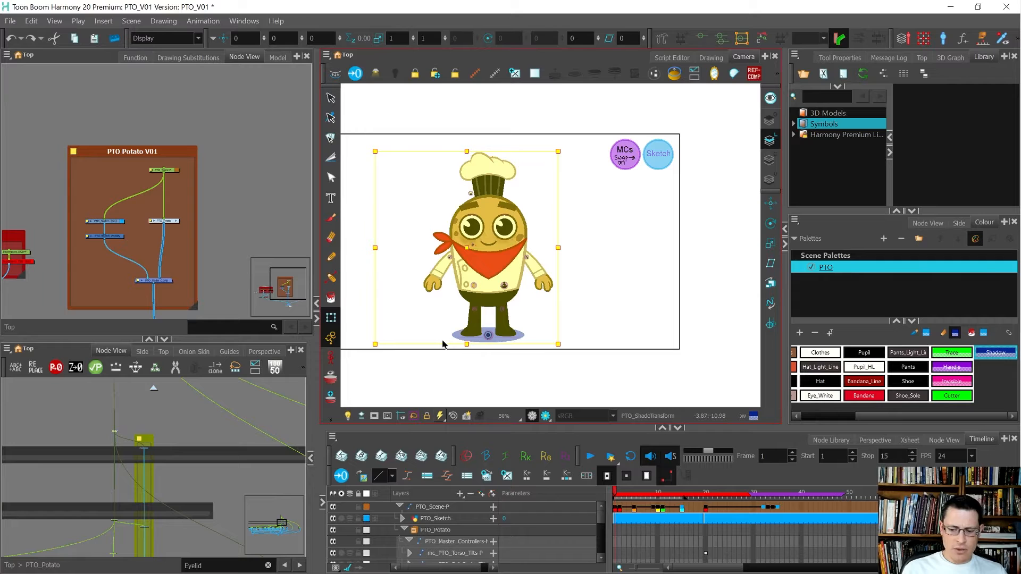
scroll(125, 422, down, 6)
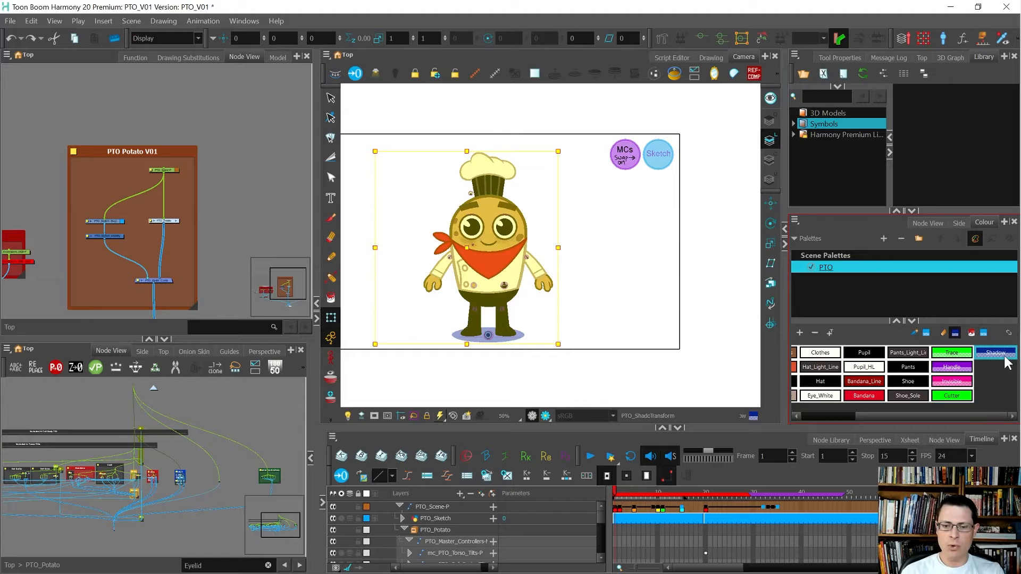
scroll(497, 343, up, 4)
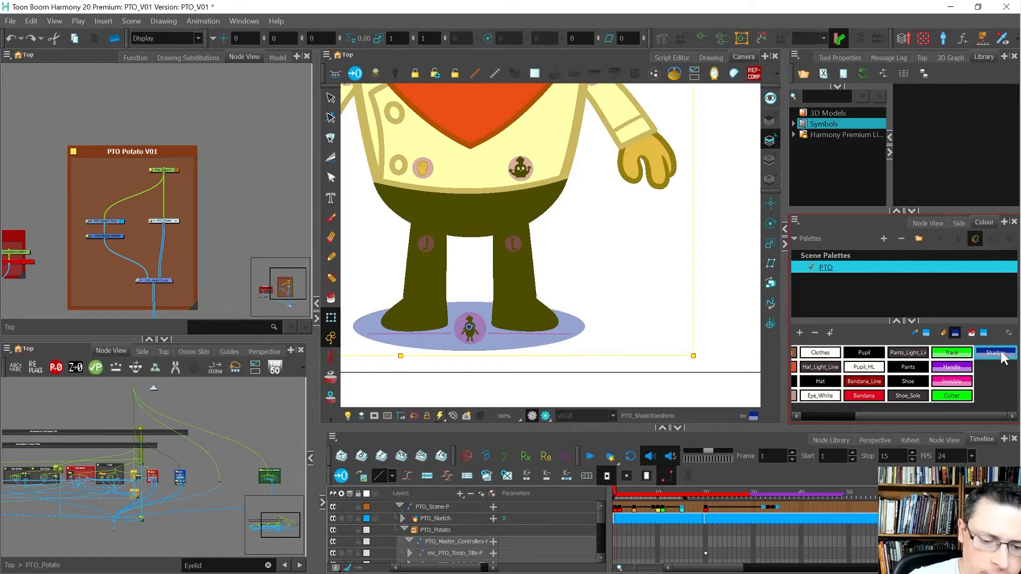
click(583, 324)
scroll(576, 307, down, 5)
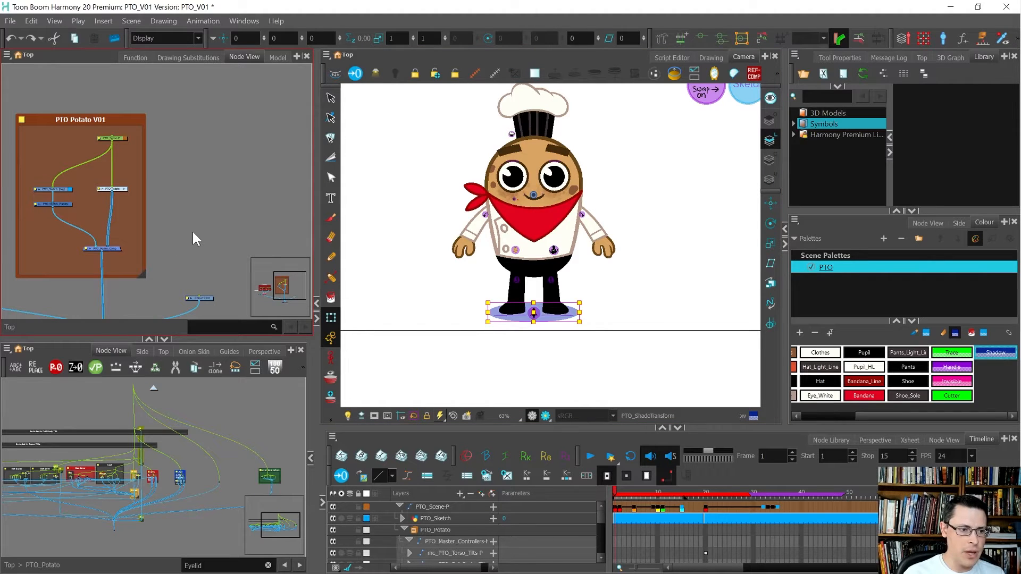
Step: Add a vector drawing layer named Background at the top level and place its node beside the PTO Potato V01 backdrop
key(ctrl+r)
text(Backgrou)
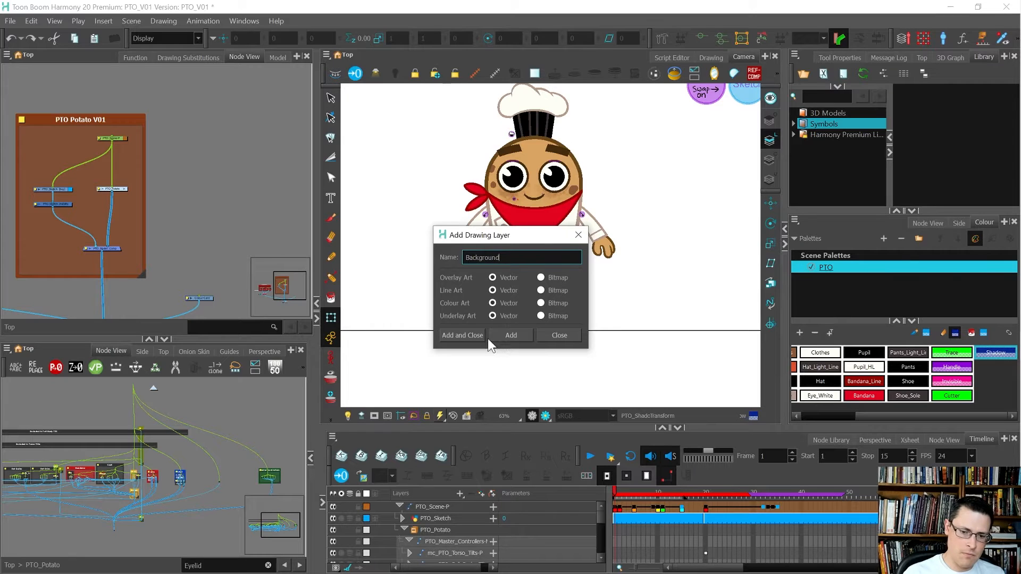
click(471, 336)
drag(173, 209, 194, 223)
scroll(227, 178, down, 5)
drag(181, 252, 175, 298)
scroll(101, 255, down, 4)
scroll(216, 108, up, 3)
drag(210, 116, 194, 156)
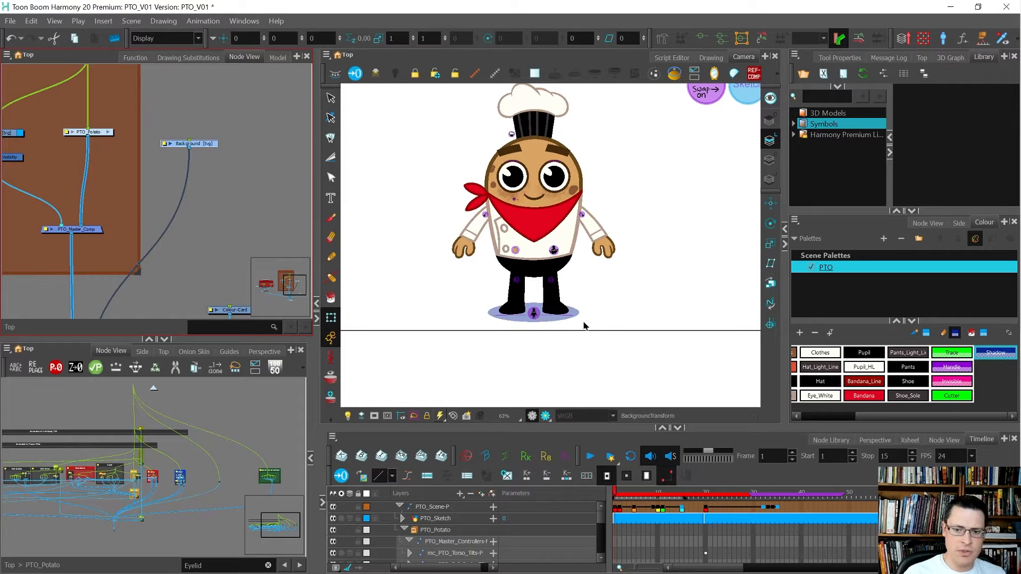
Step: Scribble green, black and red Brush strokes around the potato's feet on the Background layer, using the Cutter, Hat and Bandana colours
click(583, 323)
key(alt+b)
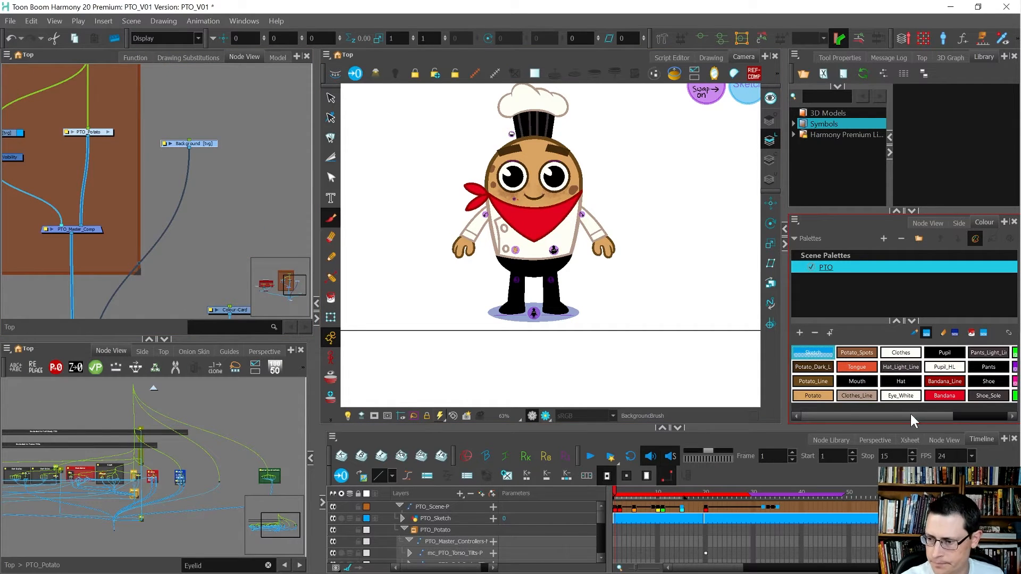
drag(910, 412, 980, 406)
click(951, 395)
mouse_move(490, 320)
mouse_down()
mouse_move(547, 297)
mouse_move(590, 309)
mouse_move(473, 322)
mouse_move(503, 288)
mouse_up()
click(819, 384)
mouse_move(564, 275)
mouse_down()
mouse_move(524, 318)
mouse_move(479, 328)
mouse_move(505, 301)
mouse_move(556, 297)
mouse_move(590, 323)
mouse_move(476, 324)
mouse_move(563, 317)
mouse_up()
click(863, 396)
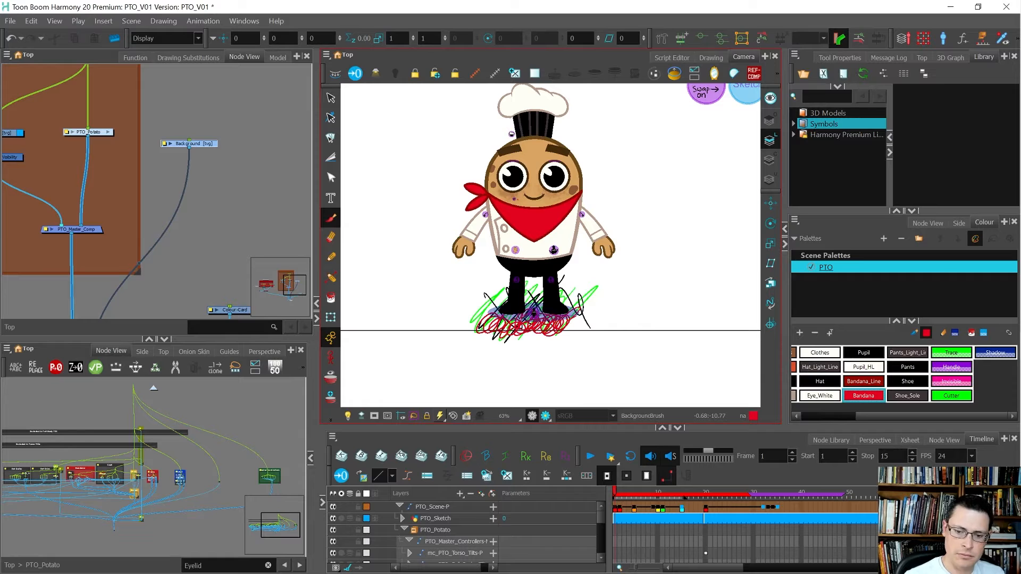
Step: Switch the camera to Render View and examine how the shadow overlays the coloured scribbles around the feet
scroll(524, 316, up, 4)
scroll(492, 329, down, 3)
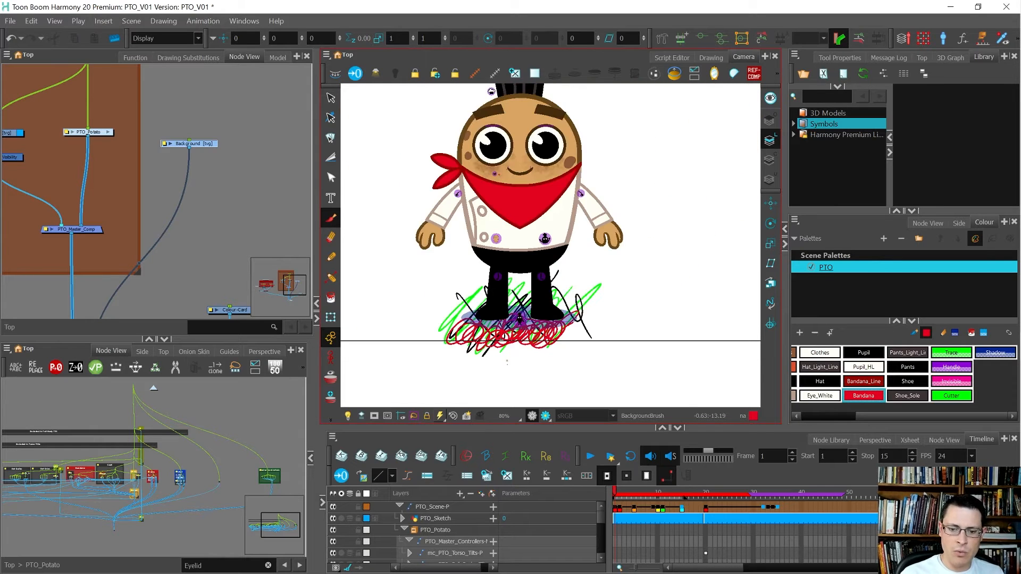
click(547, 416)
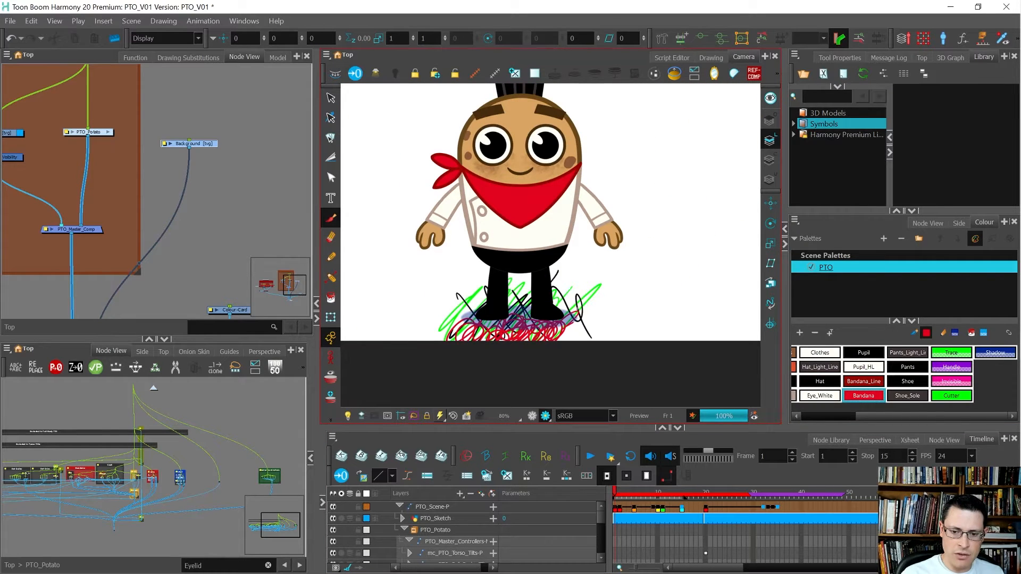
scroll(541, 277, up, 3)
scroll(519, 336, up, 2)
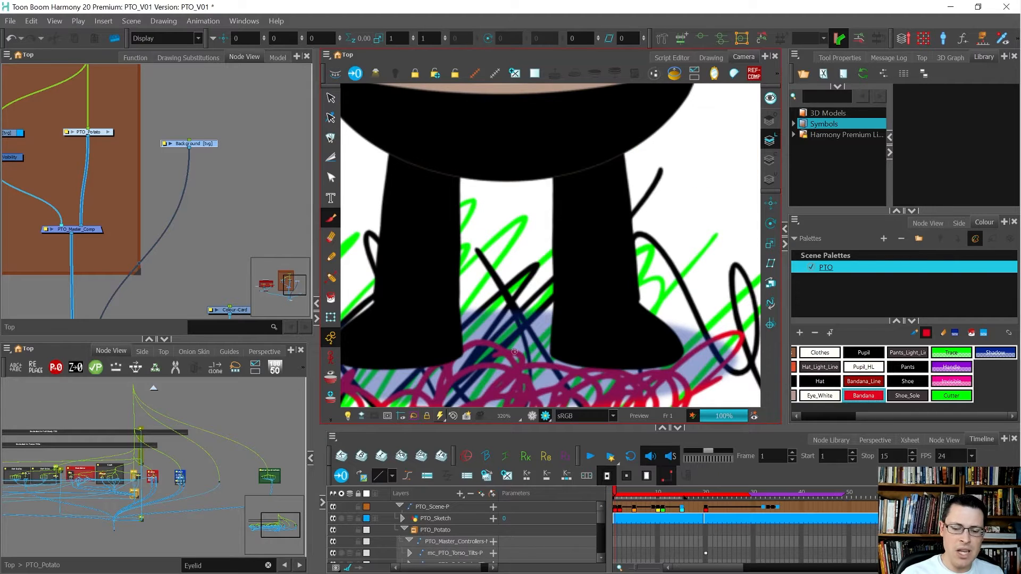
scroll(514, 351, down, 1)
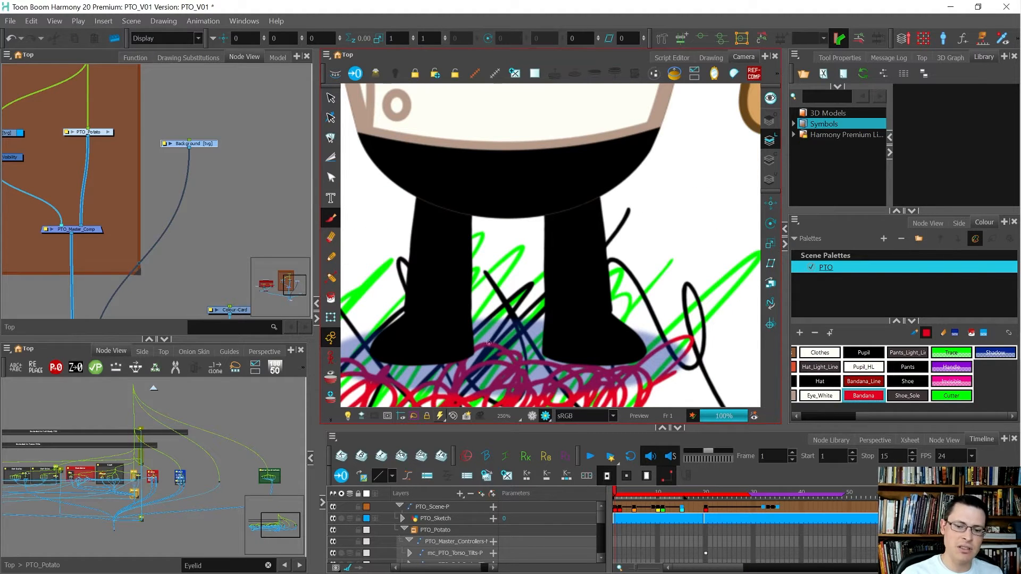
scroll(515, 354, down, 1)
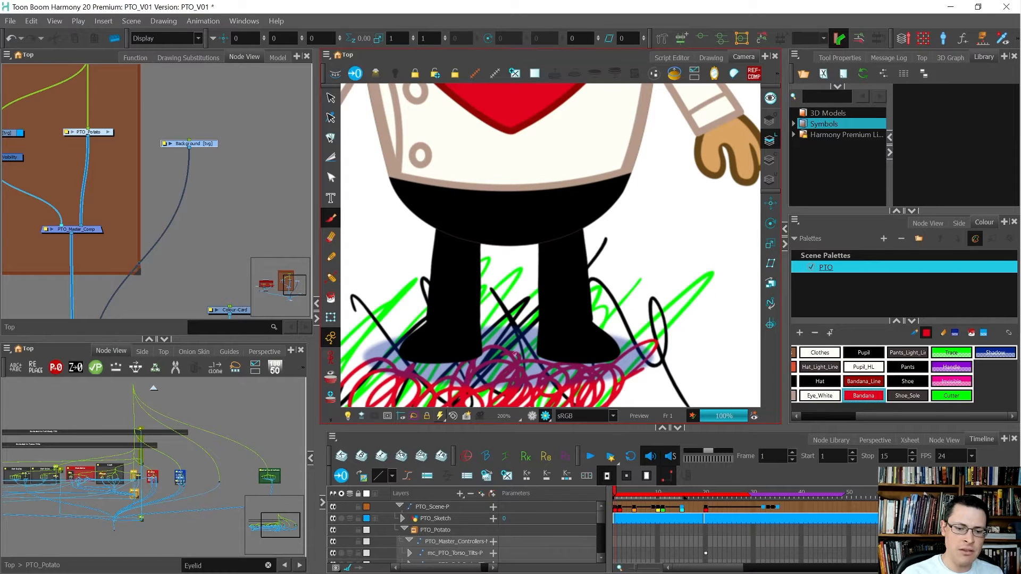
scroll(382, 372, up, 3)
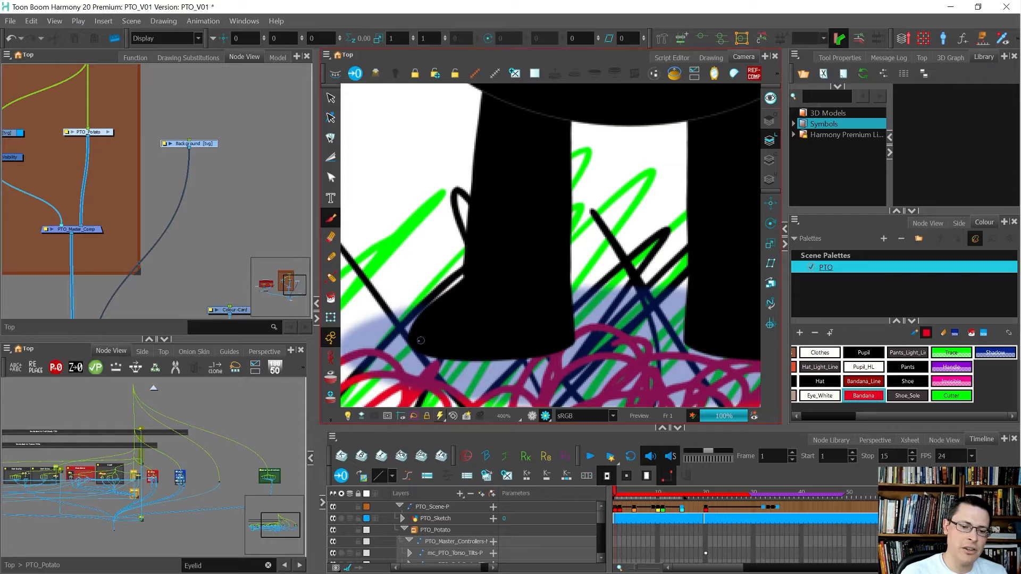
scroll(417, 341, down, 3)
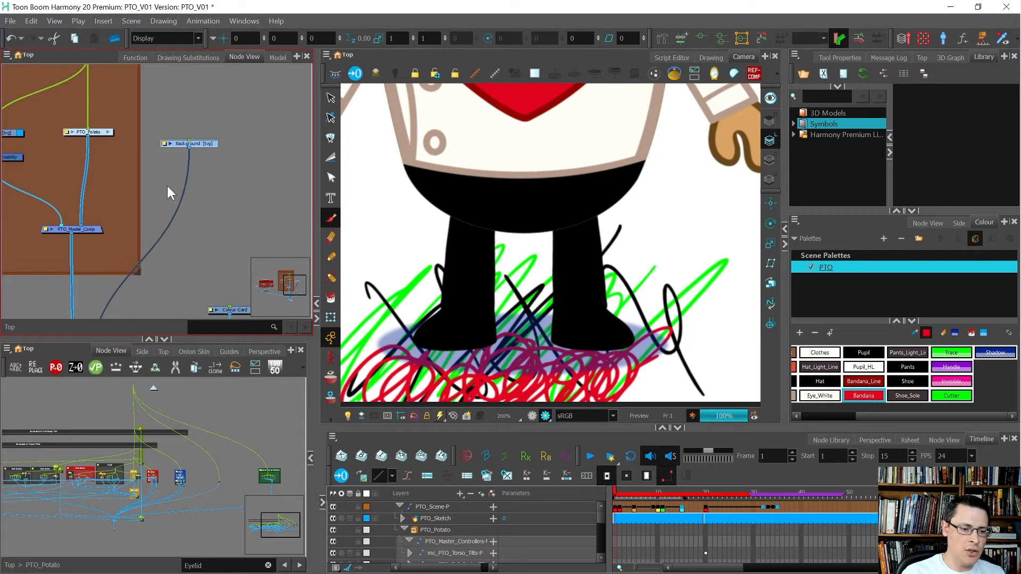
Step: Add a Blending node inside the PTO_Potato group and insert it in the shadow's cable below Blur-Gaussian
scroll(212, 487, up, 3)
scroll(226, 481, up, 4)
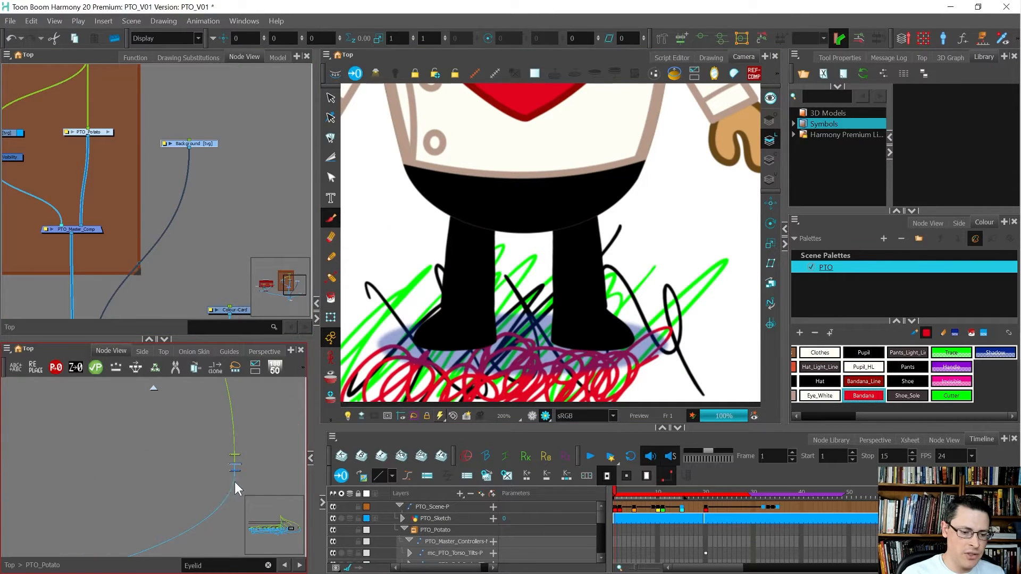
click(187, 487)
key(Tab)
text(blend)
key(Return)
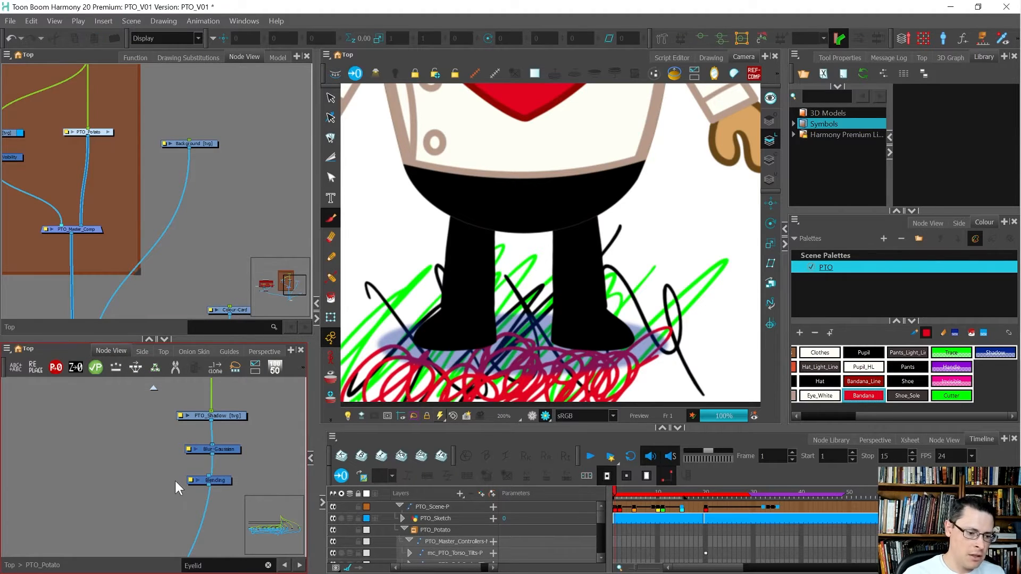
scroll(209, 472, up, 5)
drag(225, 489, 229, 490)
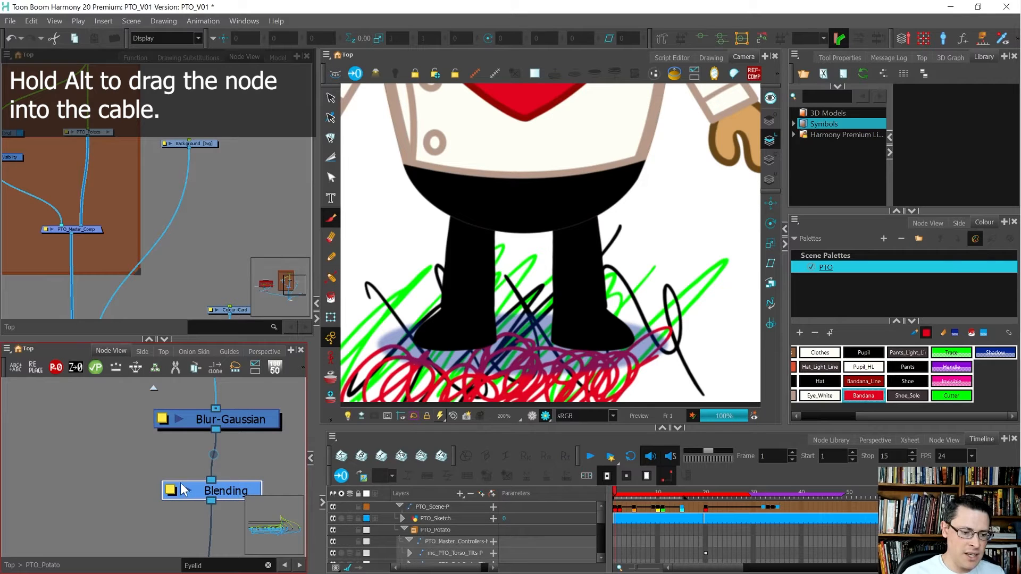
Step: Set the shadow's Blending node to the Multiply blend mode and compare the render with the node toggled
double_click(170, 496)
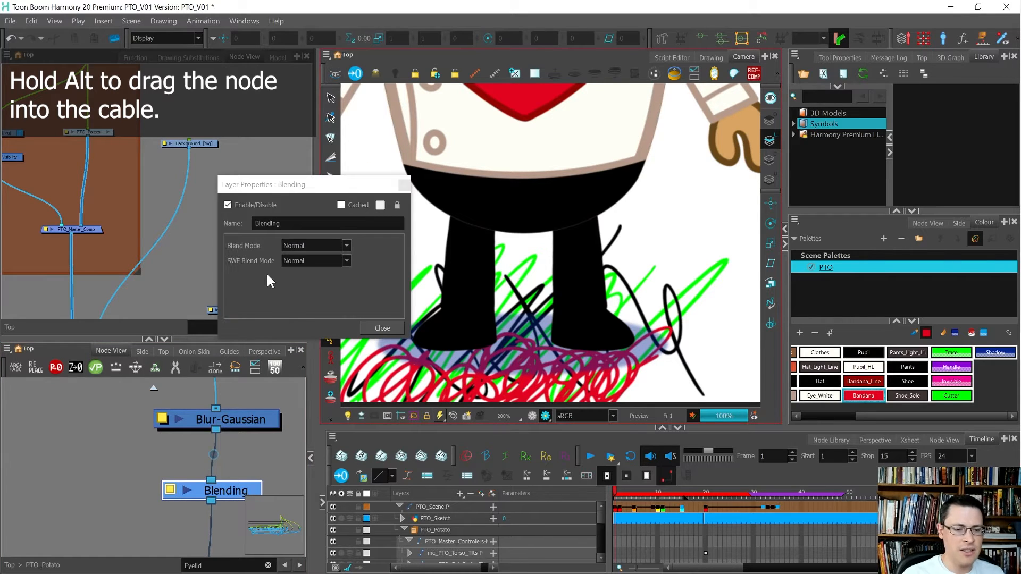
click(291, 246)
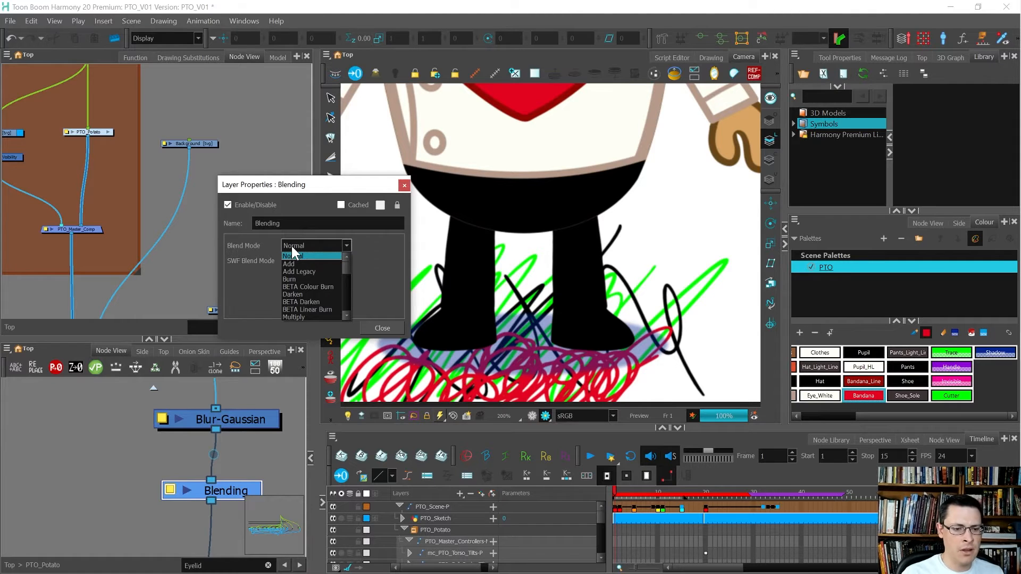
scroll(298, 289, down, 2)
scroll(299, 290, down, 3)
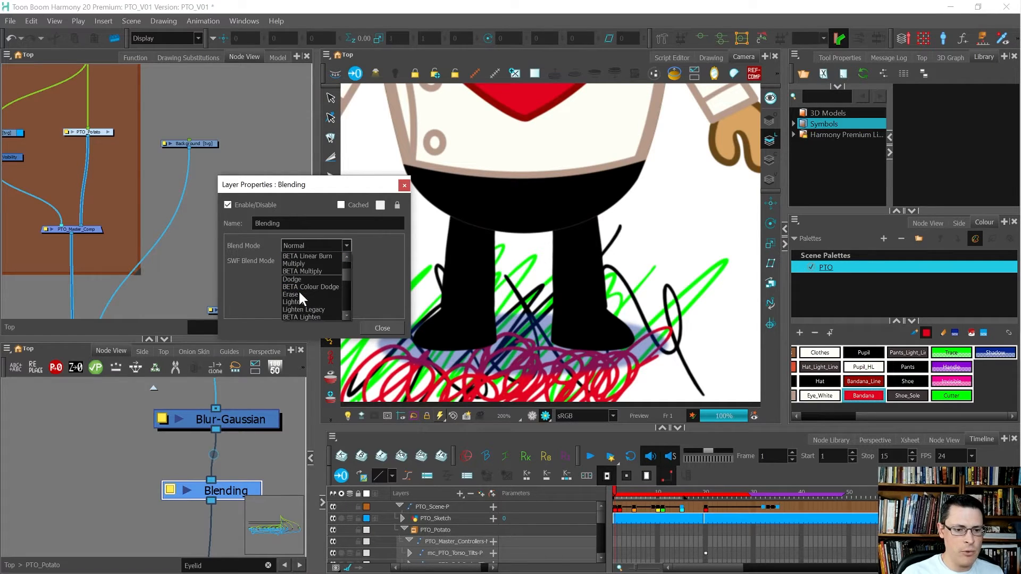
scroll(298, 288, down, 2)
click(298, 263)
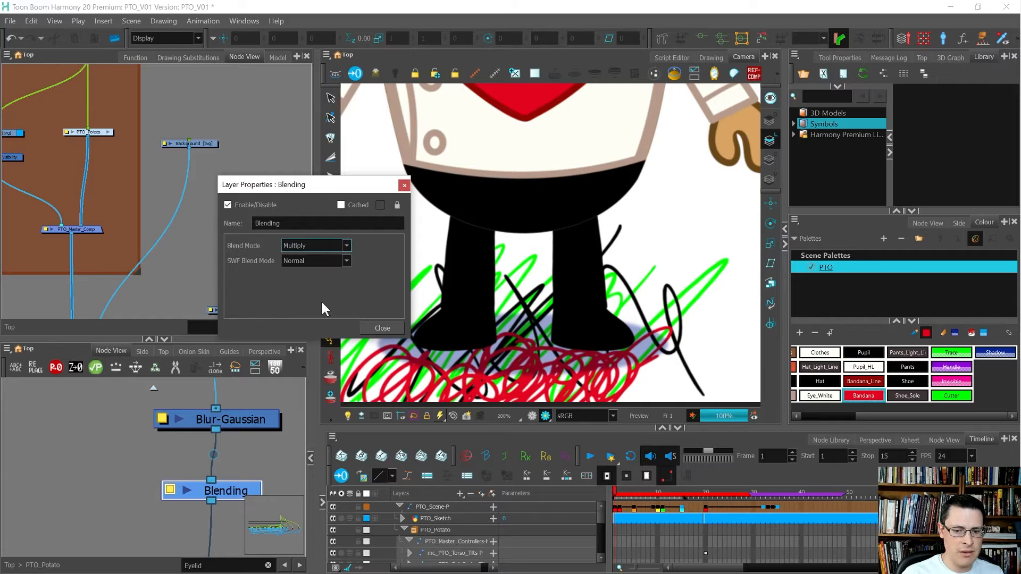
click(402, 187)
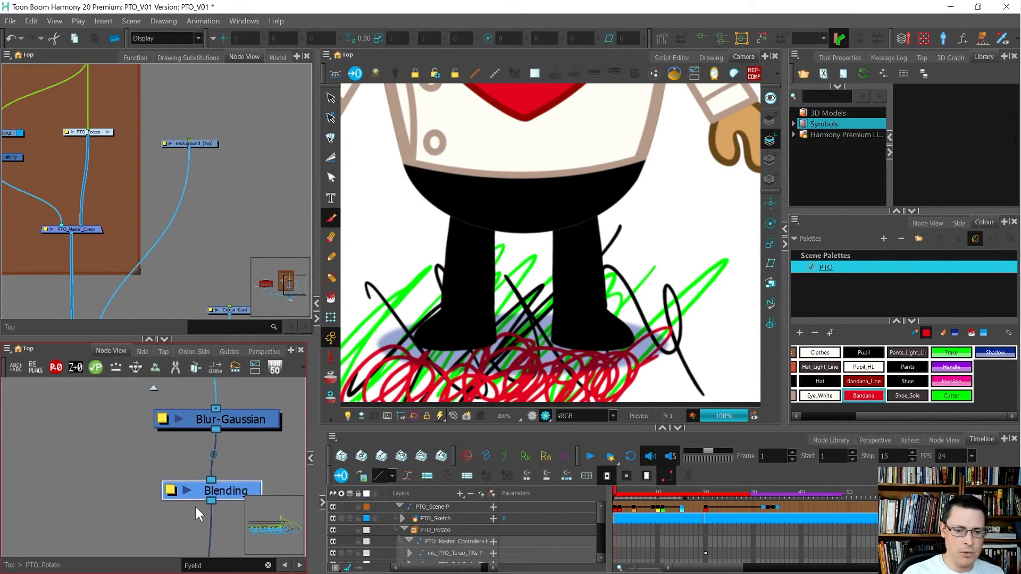
key(d)
key(d)
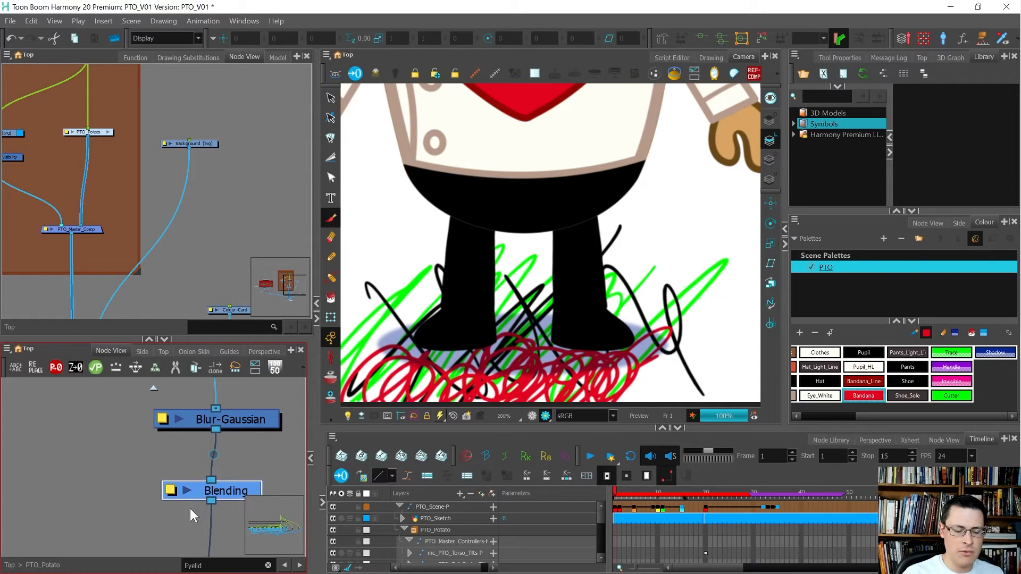
Step: Test the Shadow palette colour at full alpha 255, and lower its alpha to 84
ctrl+click(260, 419)
scroll(220, 496, down, 2)
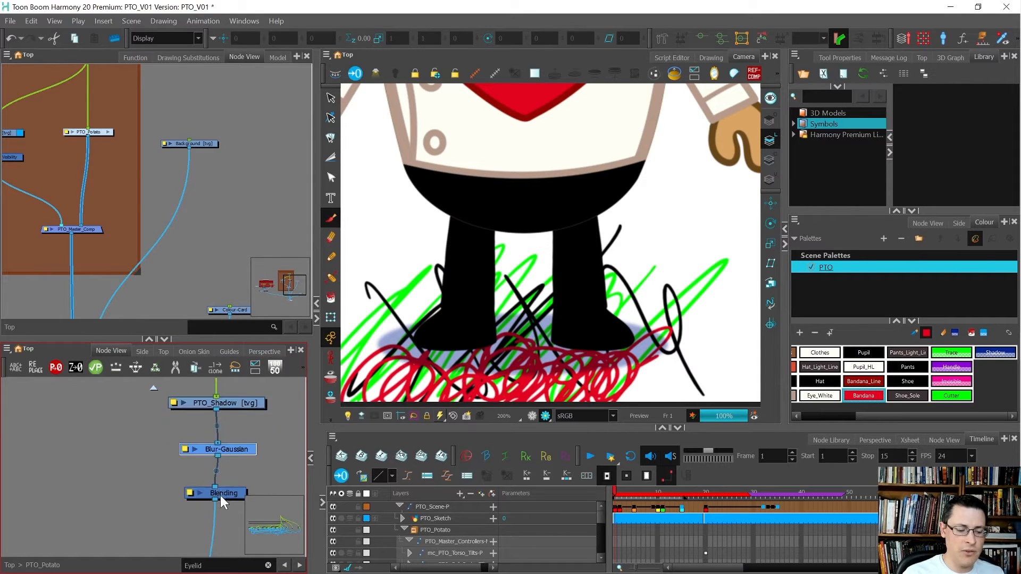
scroll(248, 417, up, 1)
click(237, 398)
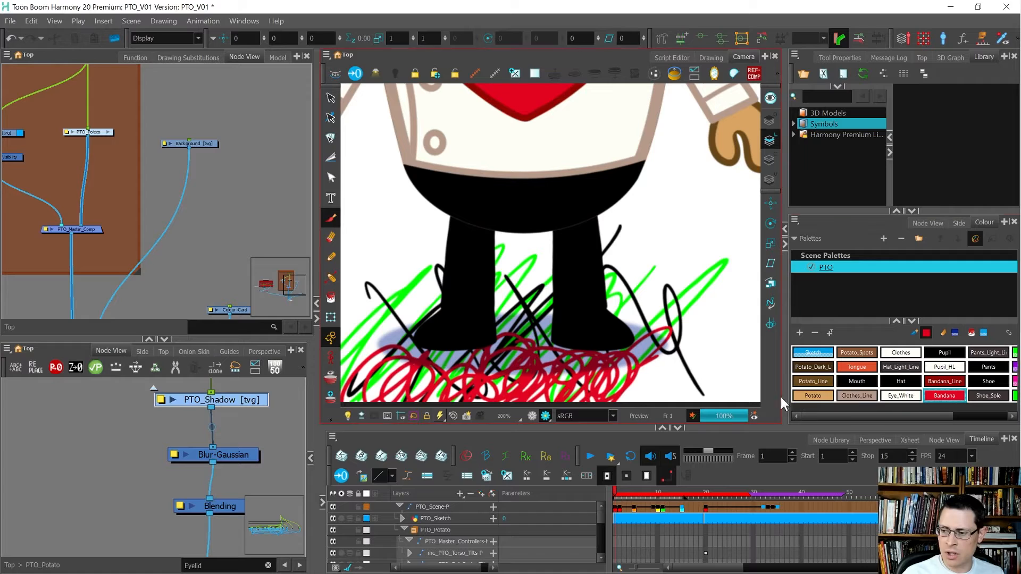
drag(910, 416, 984, 407)
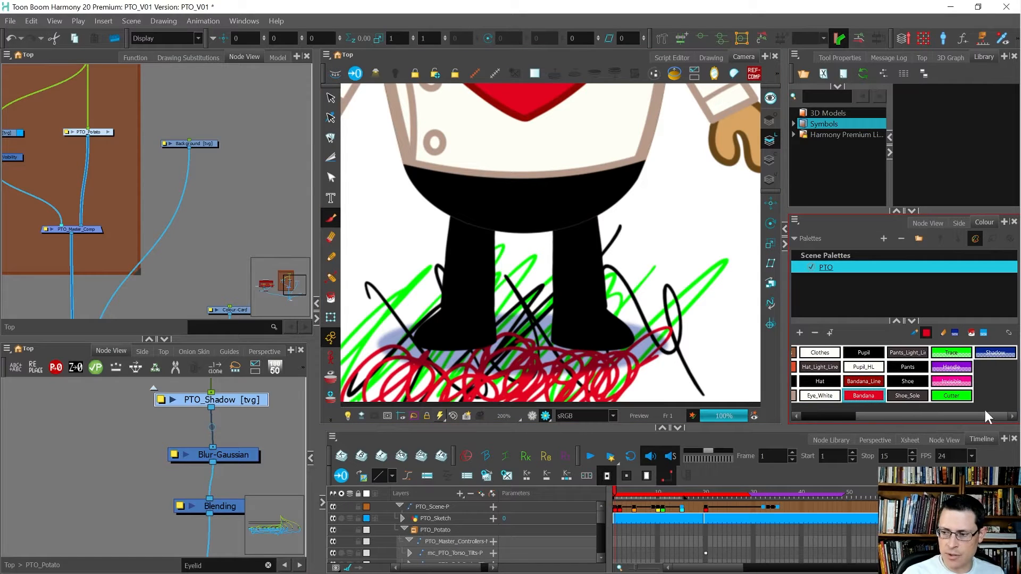
click(992, 355)
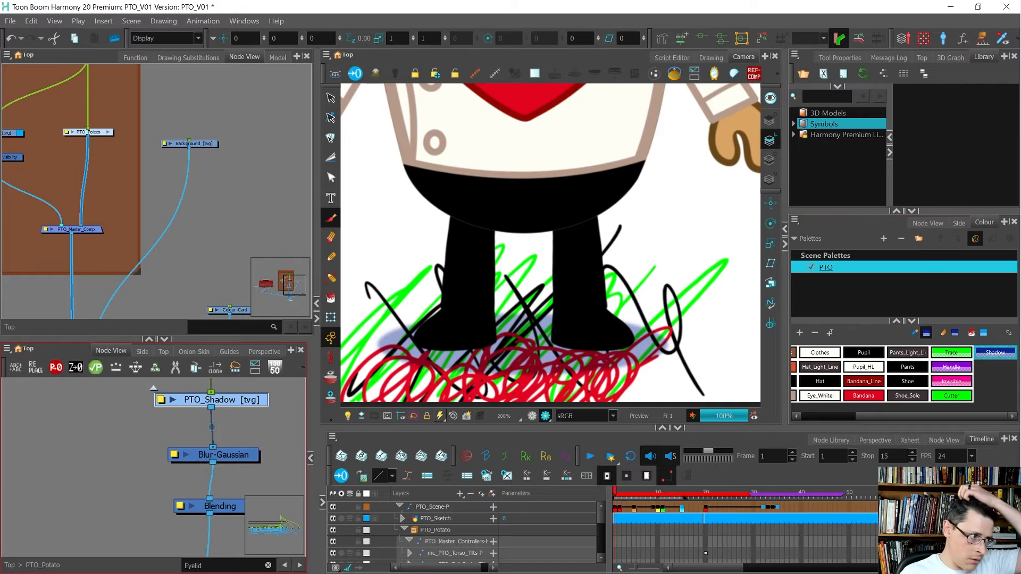
drag(0, 144, 148, 85)
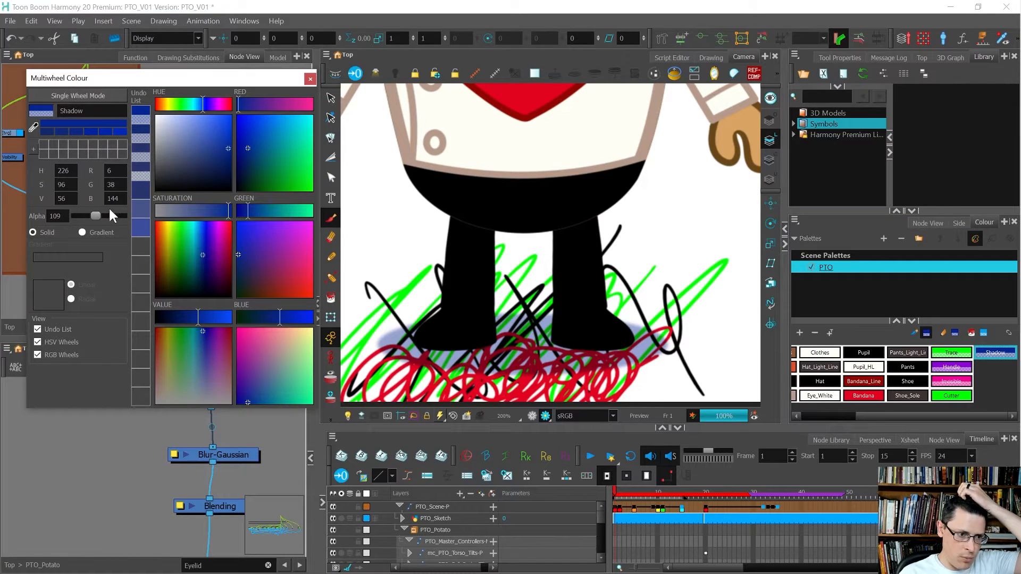
drag(97, 215, 137, 211)
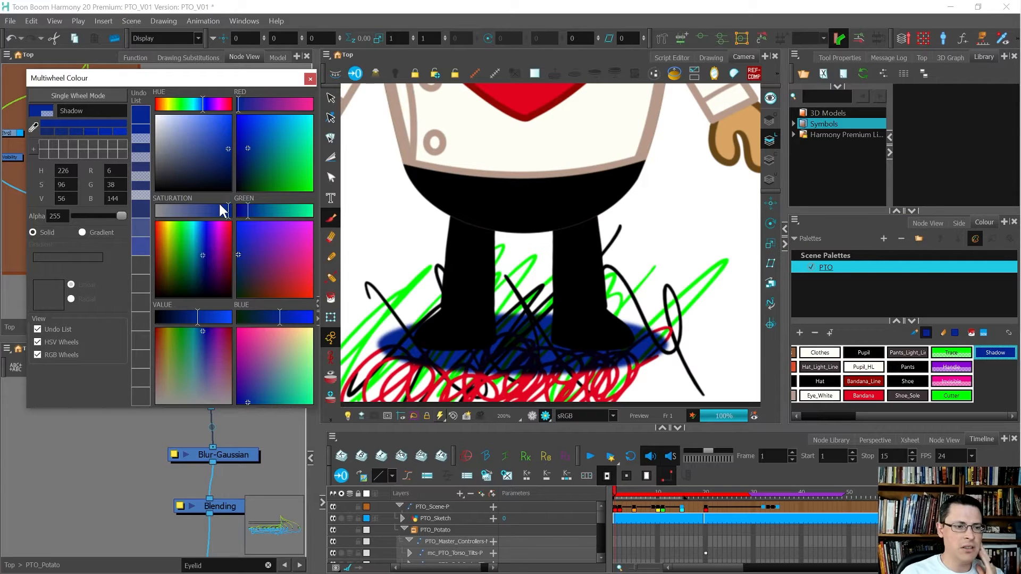
drag(120, 216, 91, 214)
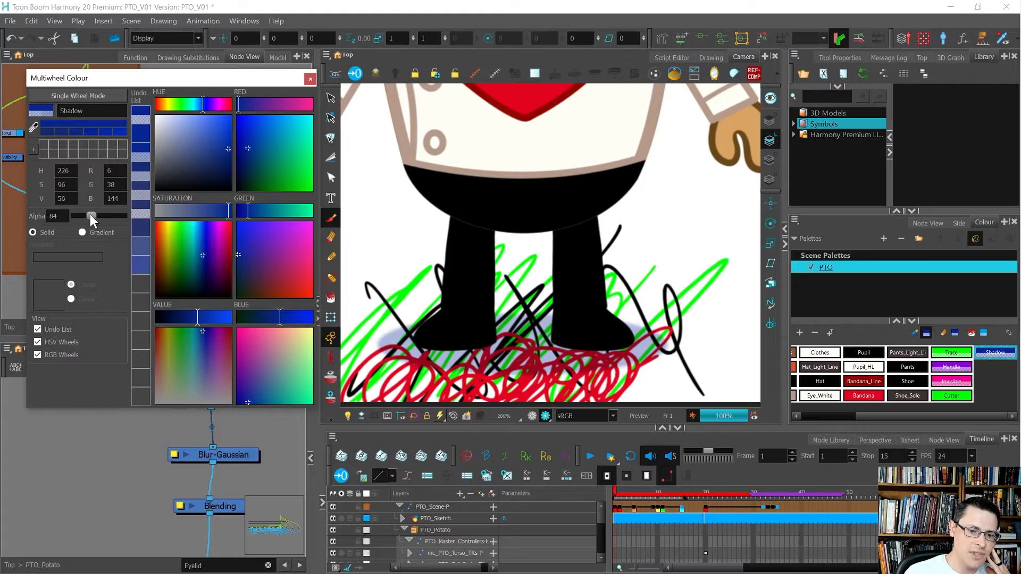
Step: Disable the shadow's Blending node, delete it from below Blur-Gaussian, and close the colour editor
click(183, 505)
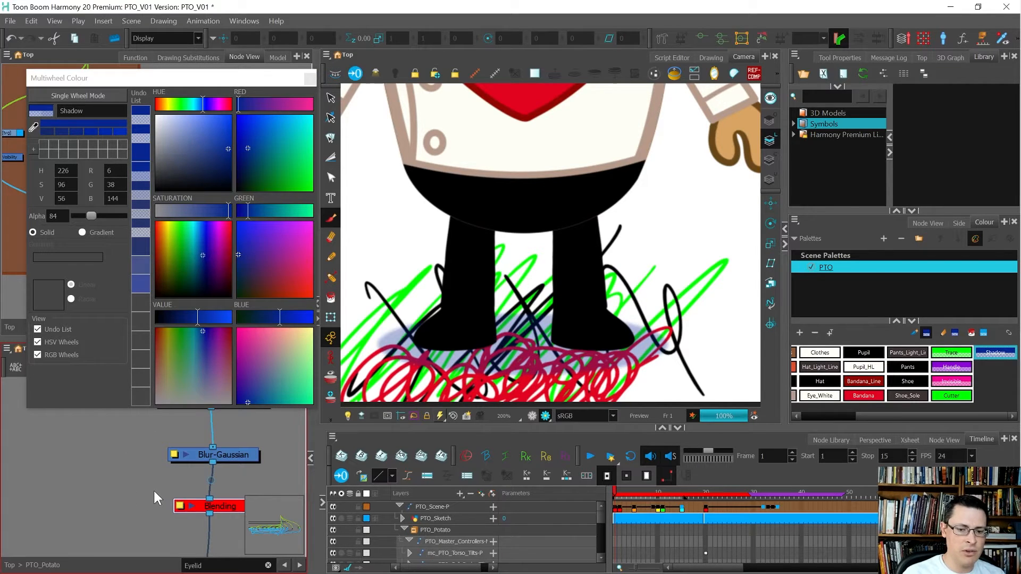
scroll(179, 497, down, 3)
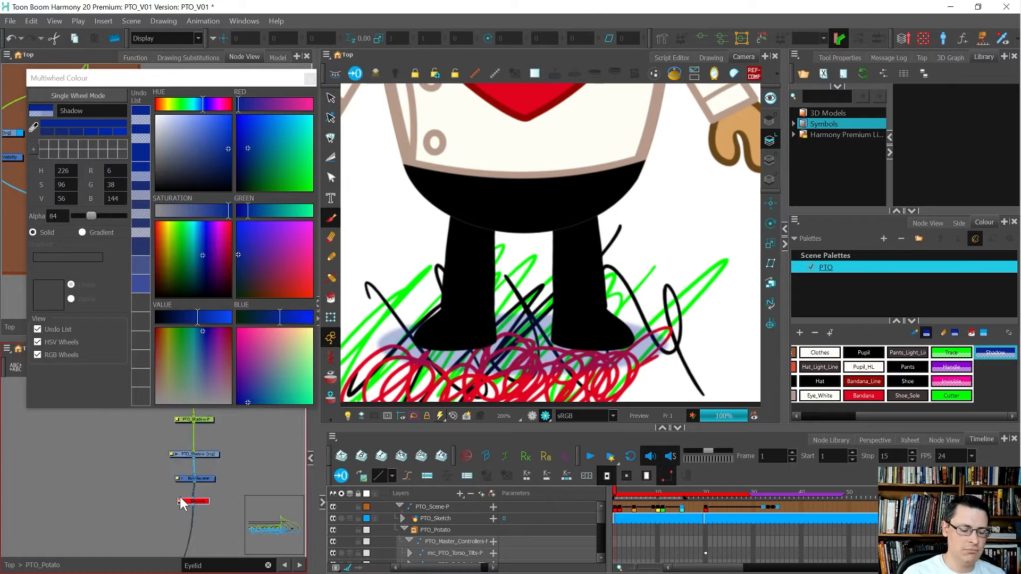
click(310, 78)
scroll(164, 451, down, 3)
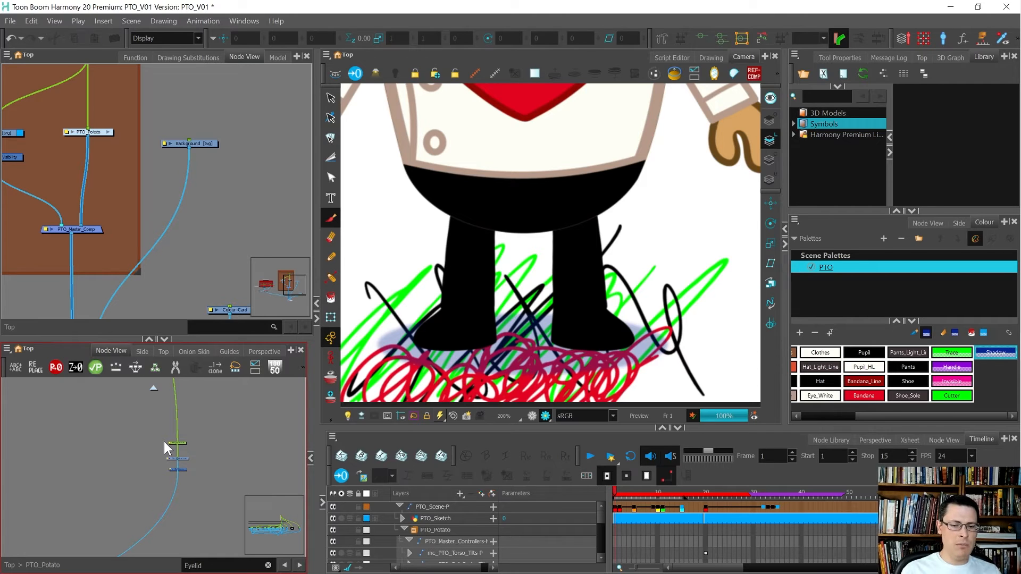
scroll(481, 335, down, 2)
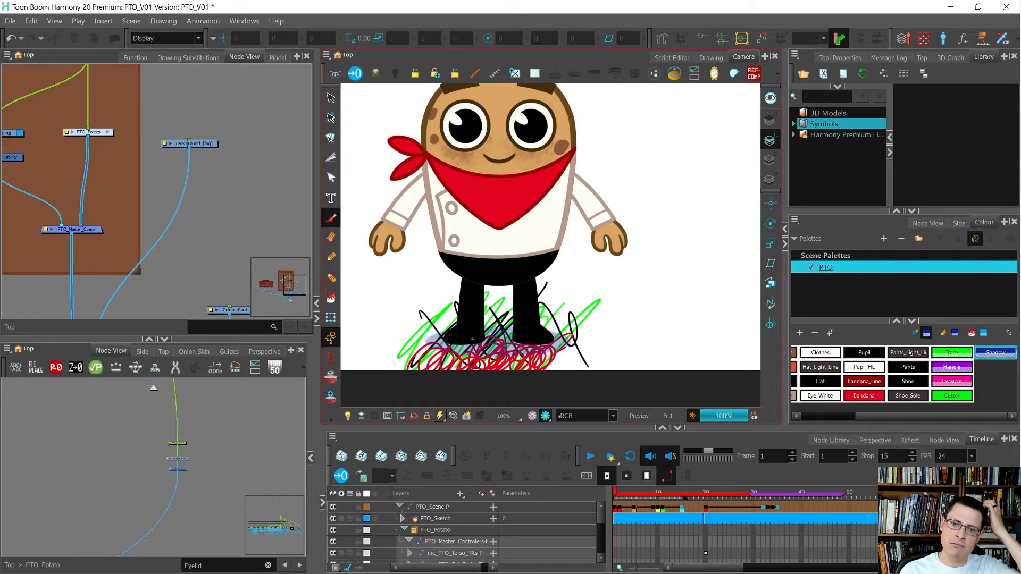
scroll(573, 374, down, 2)
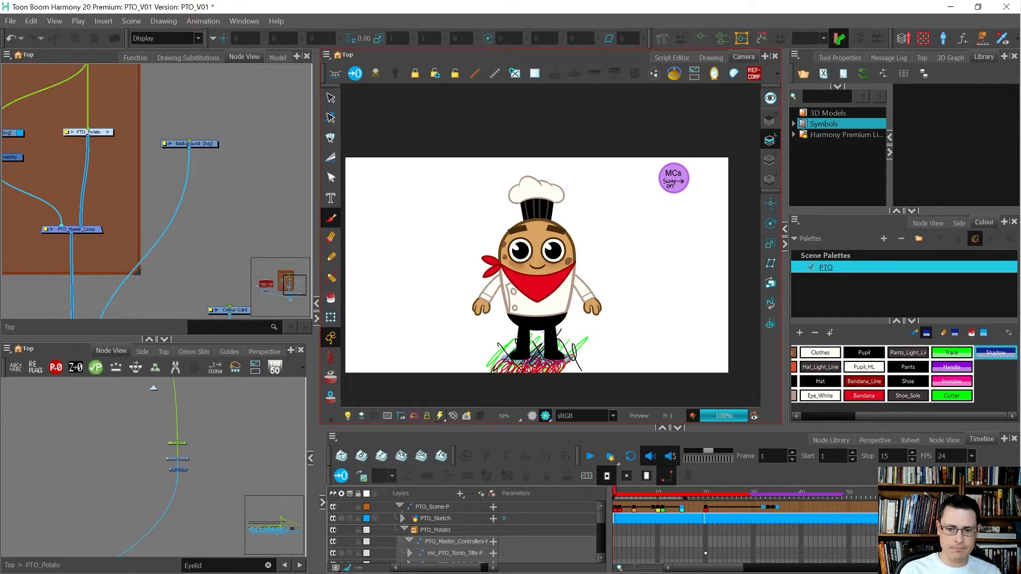
Step: Create a blue-violet backdrop named Shadow around the PTO_Shadow-P peg, the PTO_Shadow drawing and the Blur-Gaussian node
scroll(186, 442, up, 4)
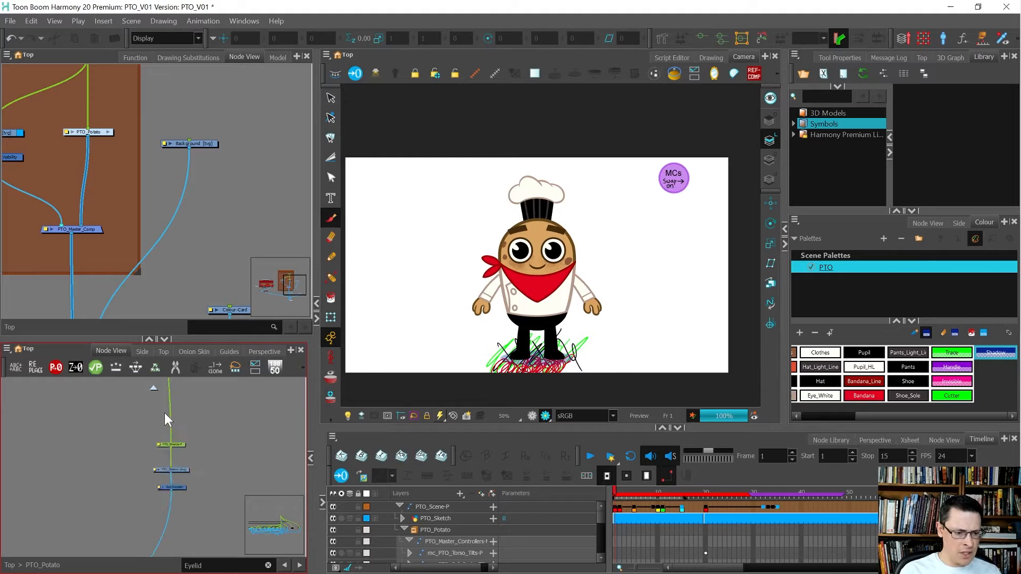
drag(99, 426, 225, 538)
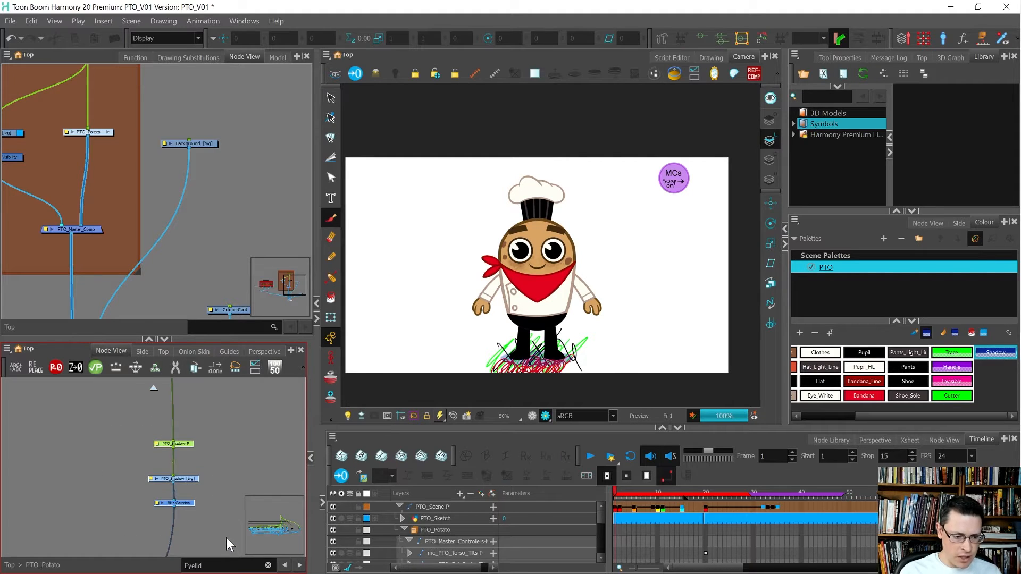
key(Insert)
click(134, 413)
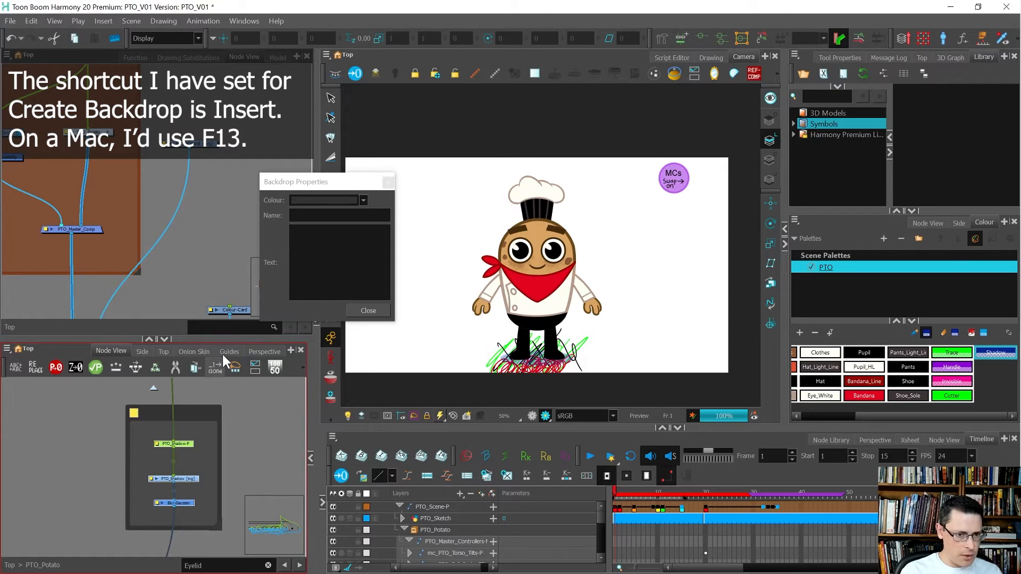
text(Shadow)
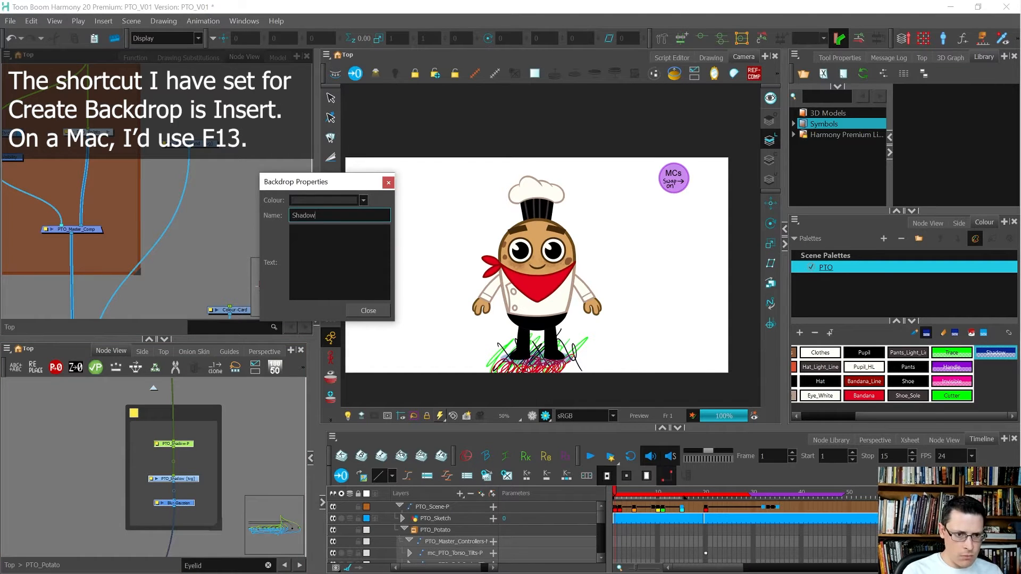
click(352, 196)
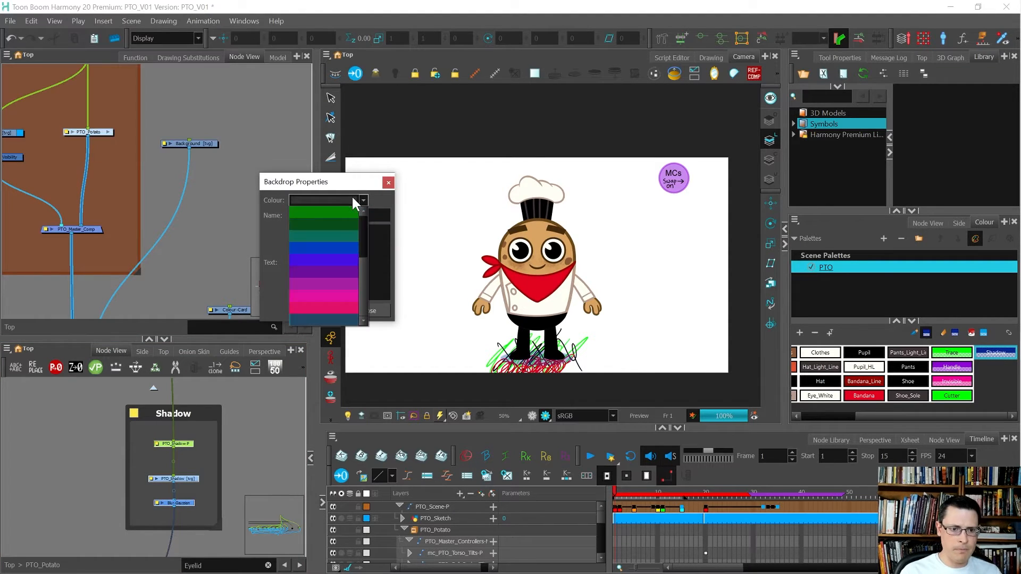
click(343, 252)
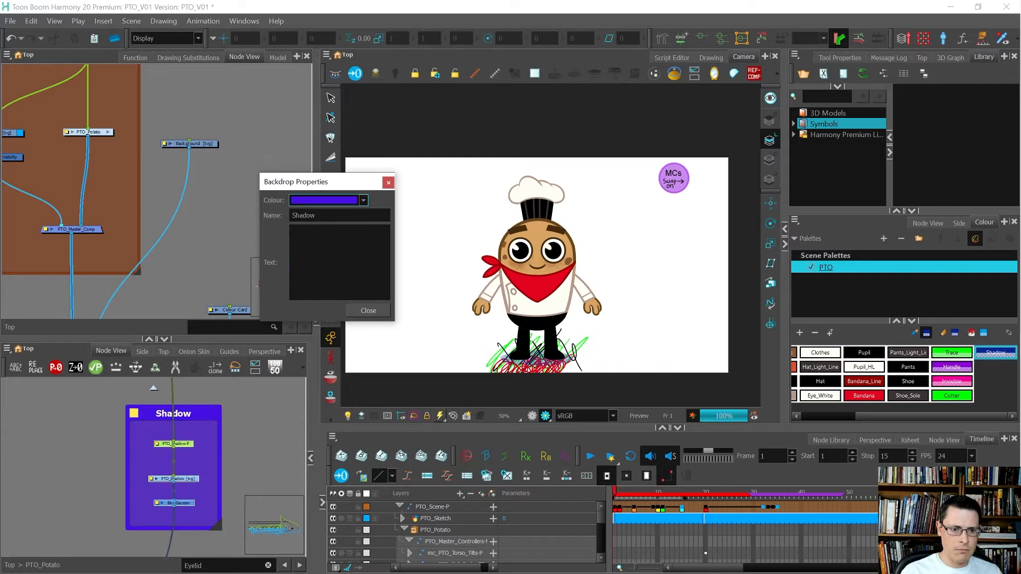
click(368, 310)
click(193, 513)
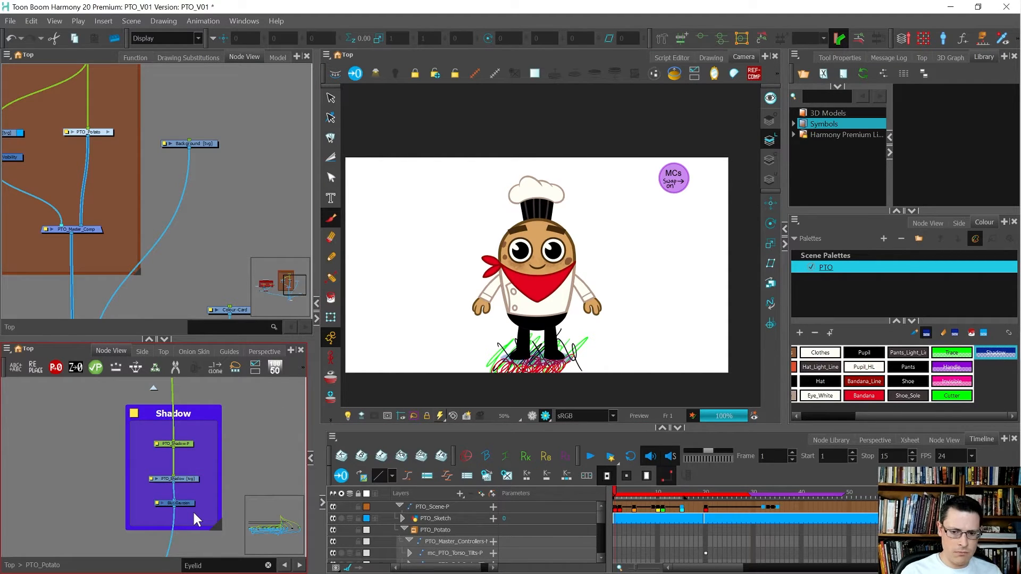
Step: Disable the PTO_Shadow drawing node and enable it again to compare the render with and without it
click(188, 479)
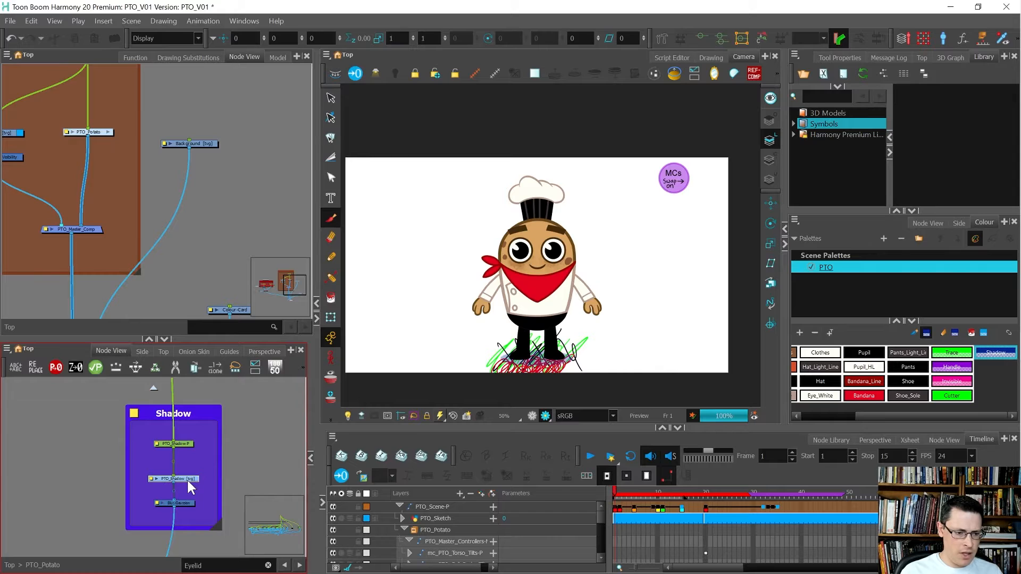
key(d)
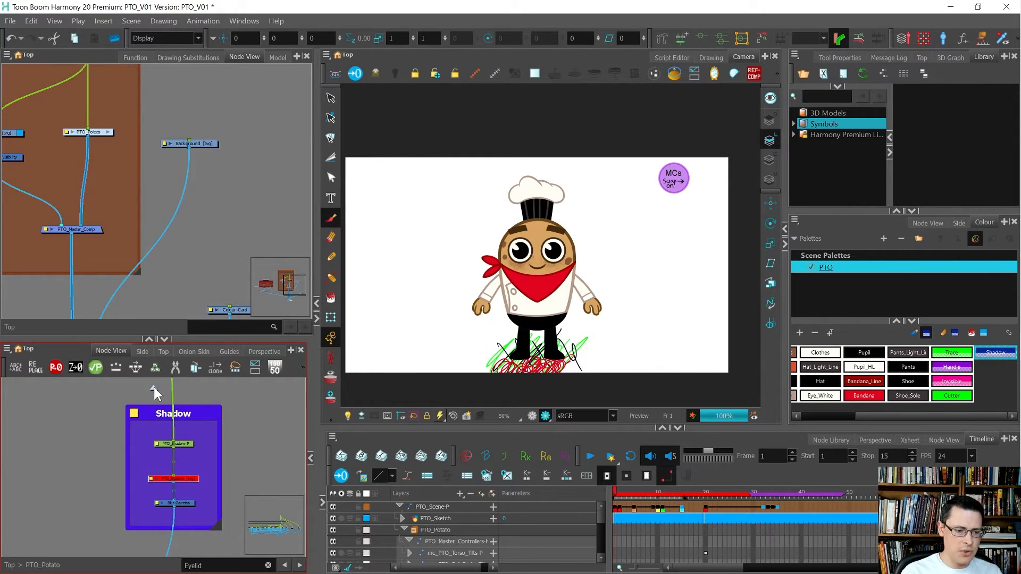
key(d)
click(193, 464)
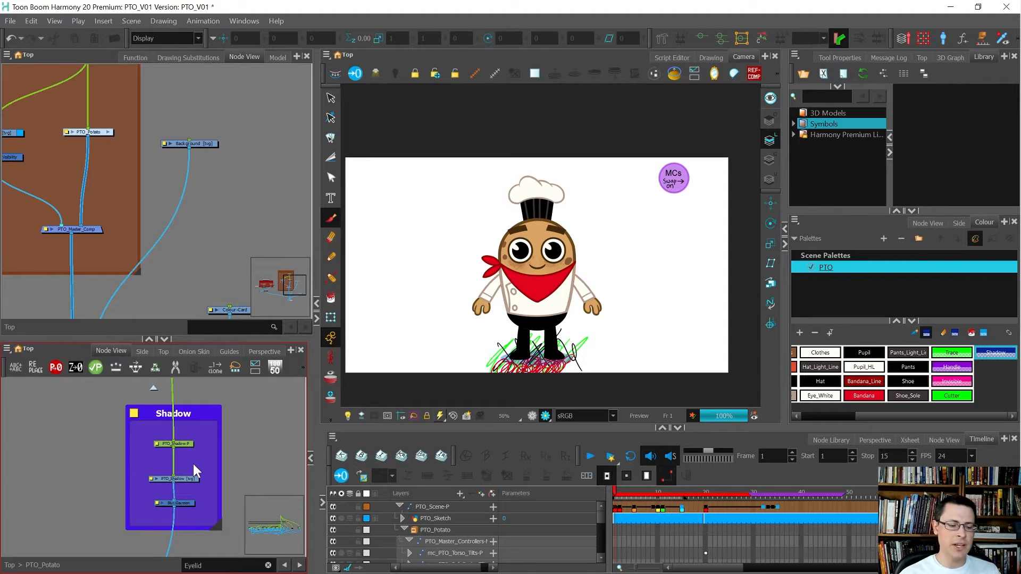
Step: Extend the PTO_Shadow drawing's exposure from frame 1 to frame 800, overwriting existing exposure
click(185, 479)
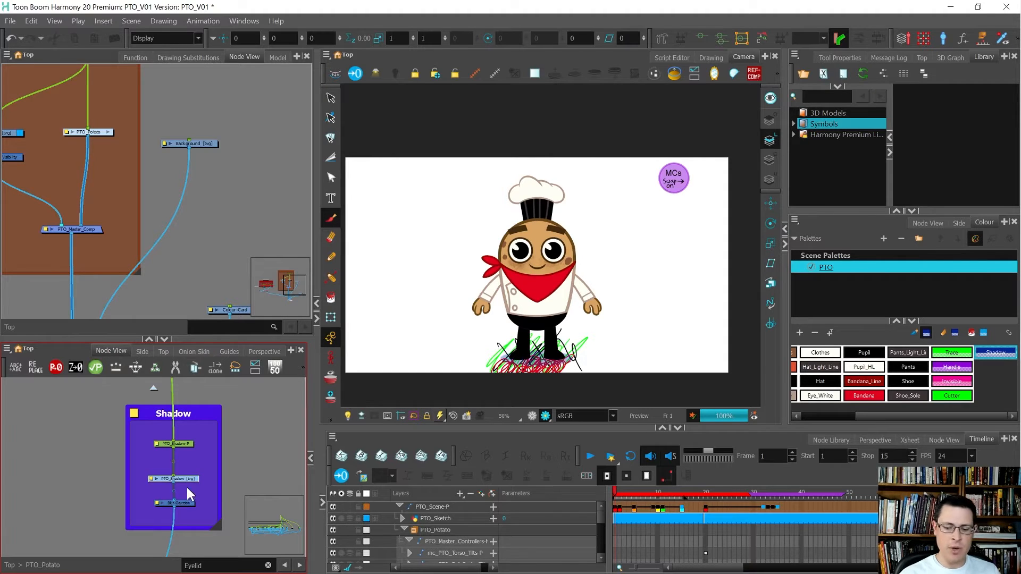
click(613, 506)
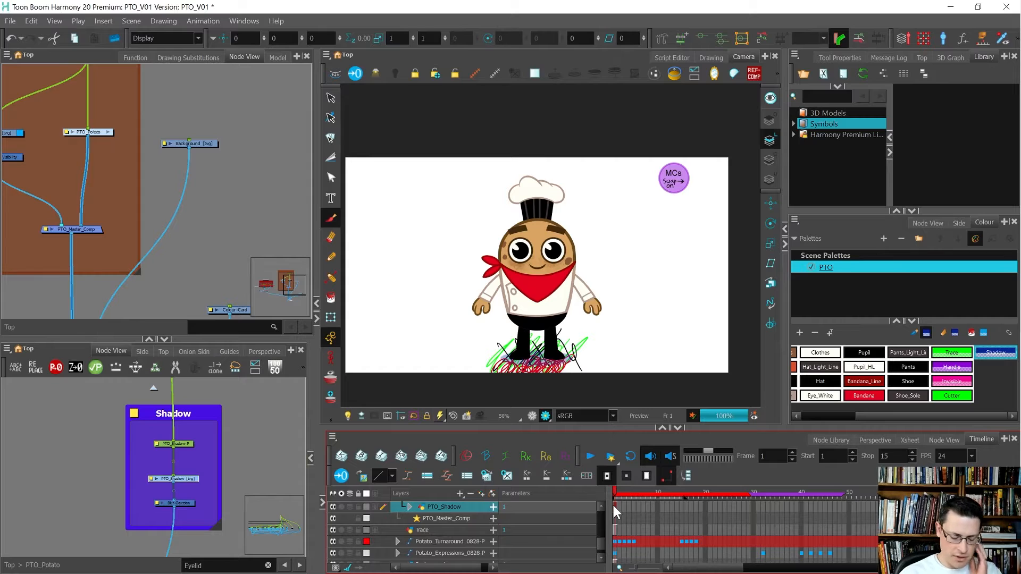
key(F5)
text(60)
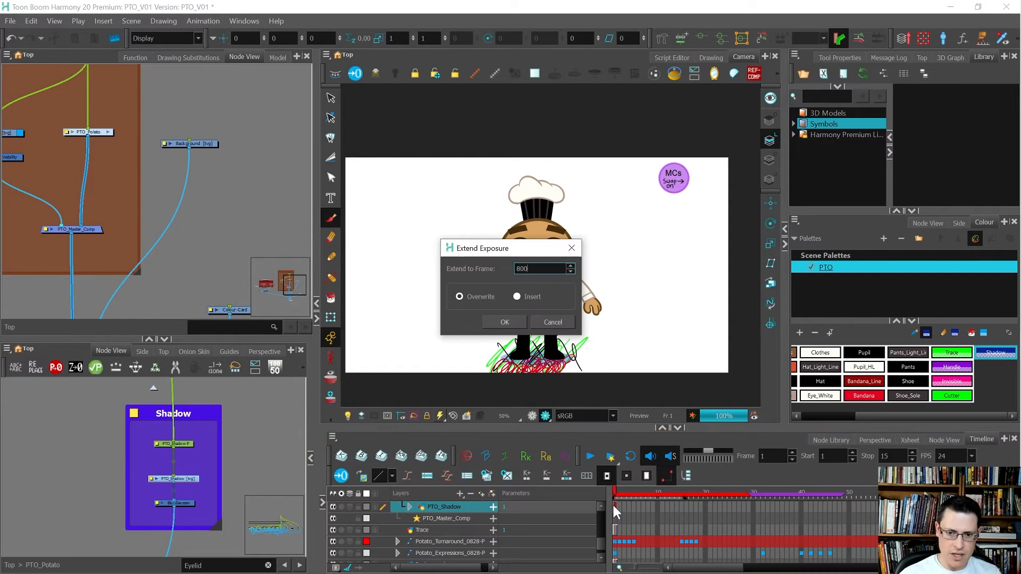
key(Return)
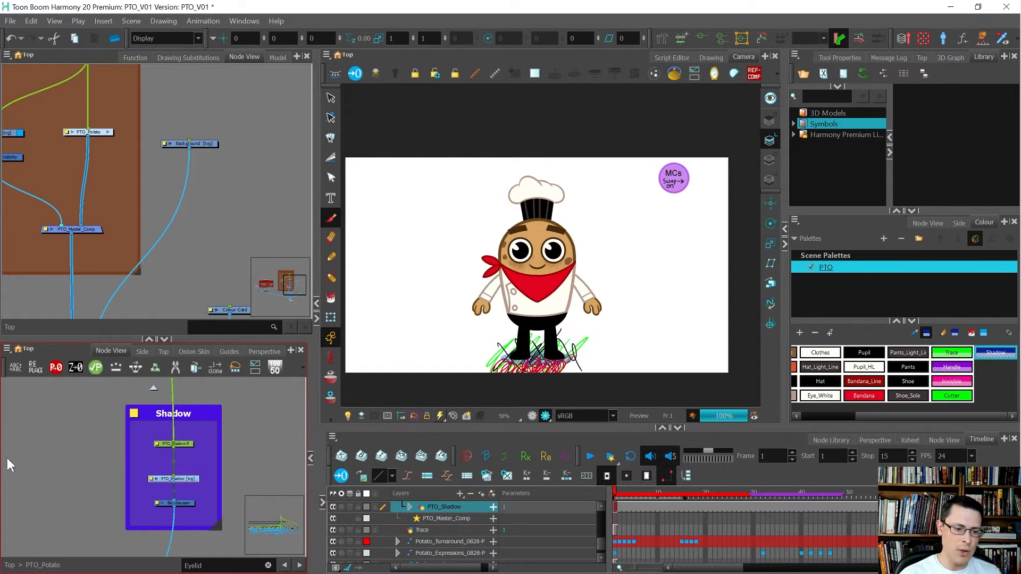
Step: Select the Shadow backdrop's nodes and position them between the Legs and Master Controllers backdrops
click(193, 470)
scroll(193, 469, down, 4)
scroll(215, 459, down, 8)
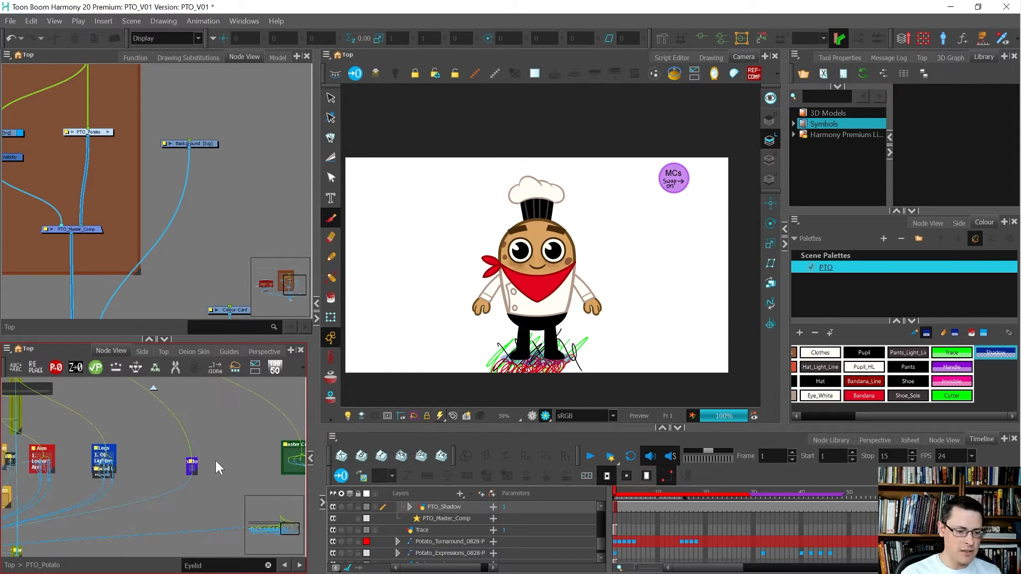
scroll(209, 454, up, 3)
drag(210, 454, 187, 477)
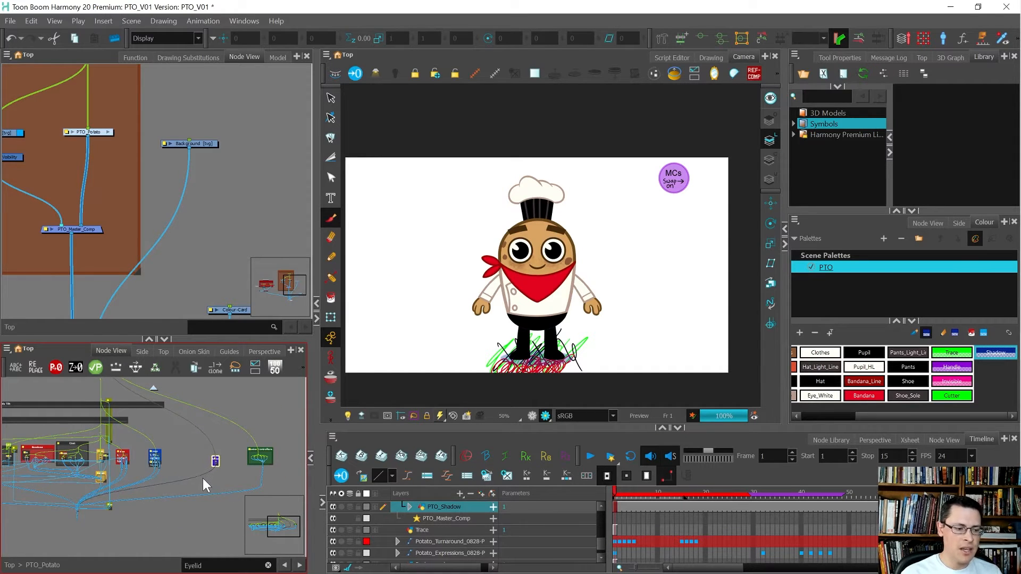
scroll(227, 458, down, 3)
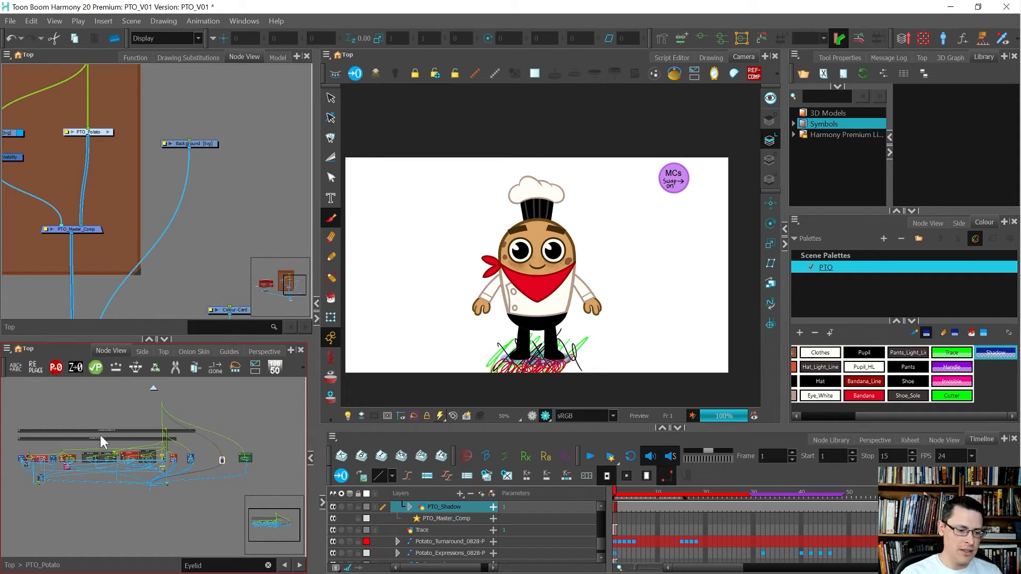
Step: Go up to the Top level and delete the Background drawing node together with its drawing files
click(182, 402)
click(156, 387)
scroll(117, 439, down, 8)
scroll(135, 446, up, 6)
scroll(148, 449, up, 3)
drag(166, 397, 76, 428)
key(Delete)
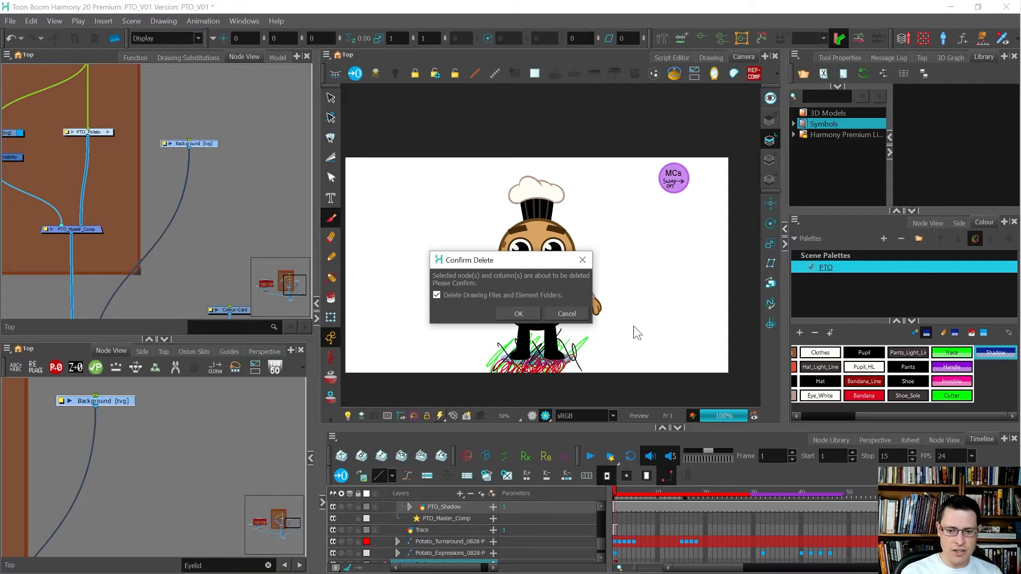
click(526, 314)
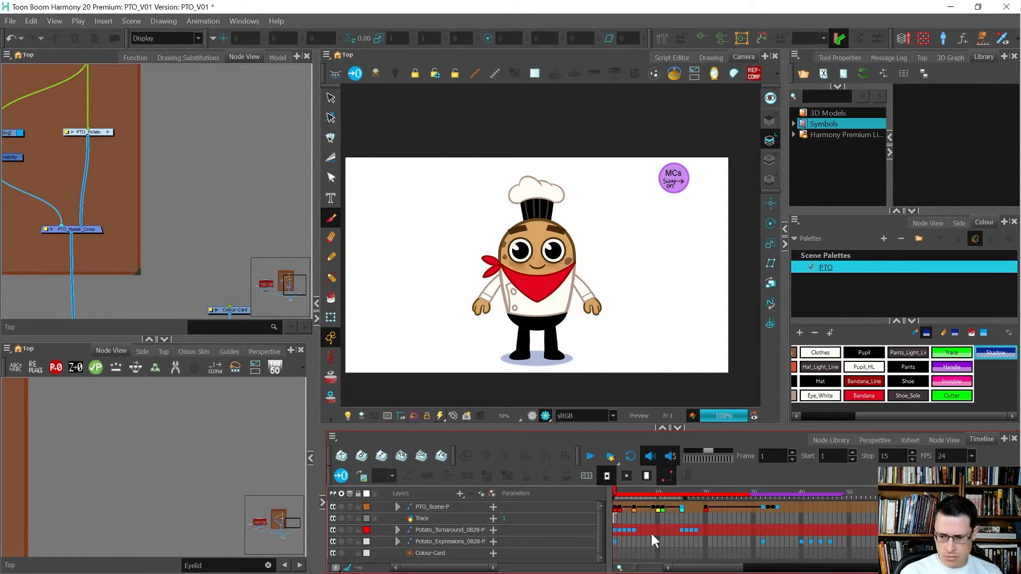
Step: Switch the camera from Render View back to OpenGL View and move the playhead to frame 20
click(533, 416)
drag(619, 495, 705, 516)
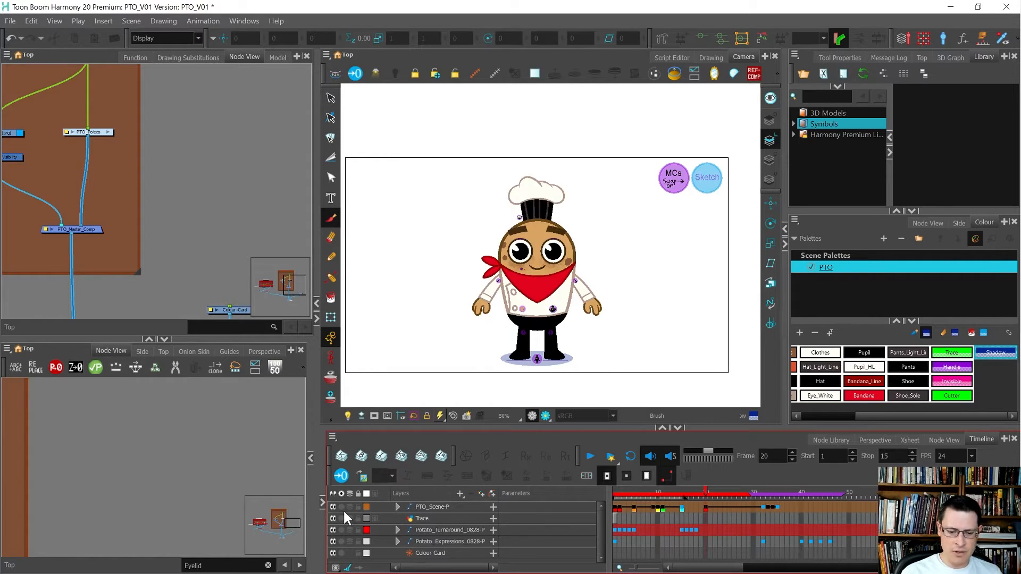
Step: Add a shared parent peg above the Potato_Turnaround and Potato_Expressions pegs in the Reference backdrop
click(415, 528)
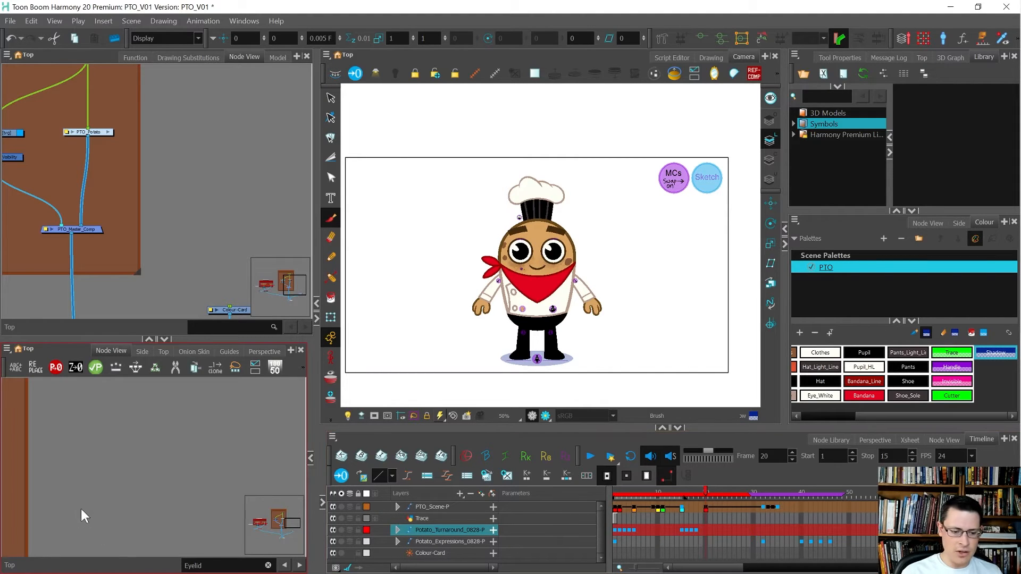
scroll(139, 496, down, 5)
scroll(40, 496, up, 3)
scroll(83, 487, up, 2)
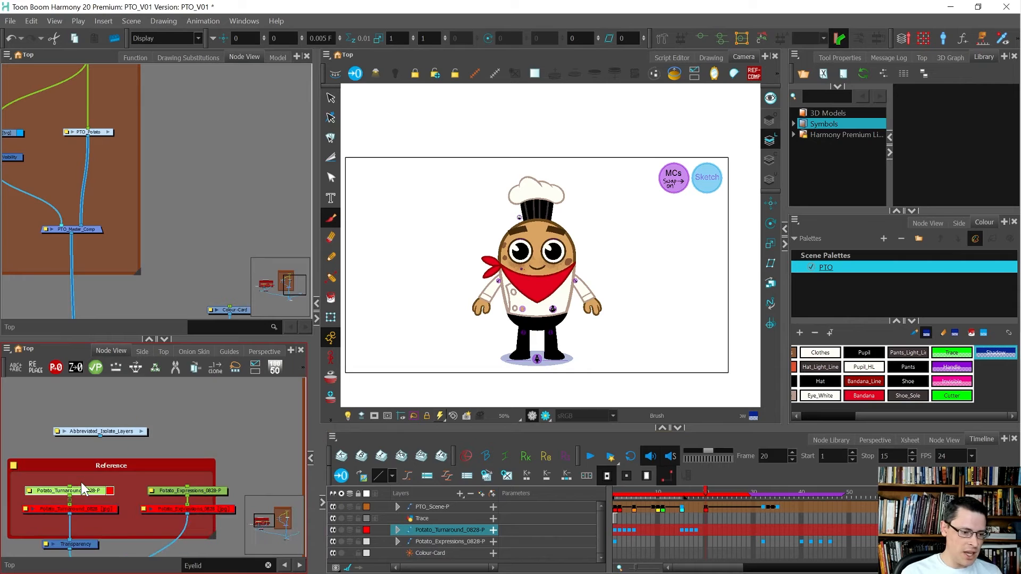
drag(237, 494, 56, 480)
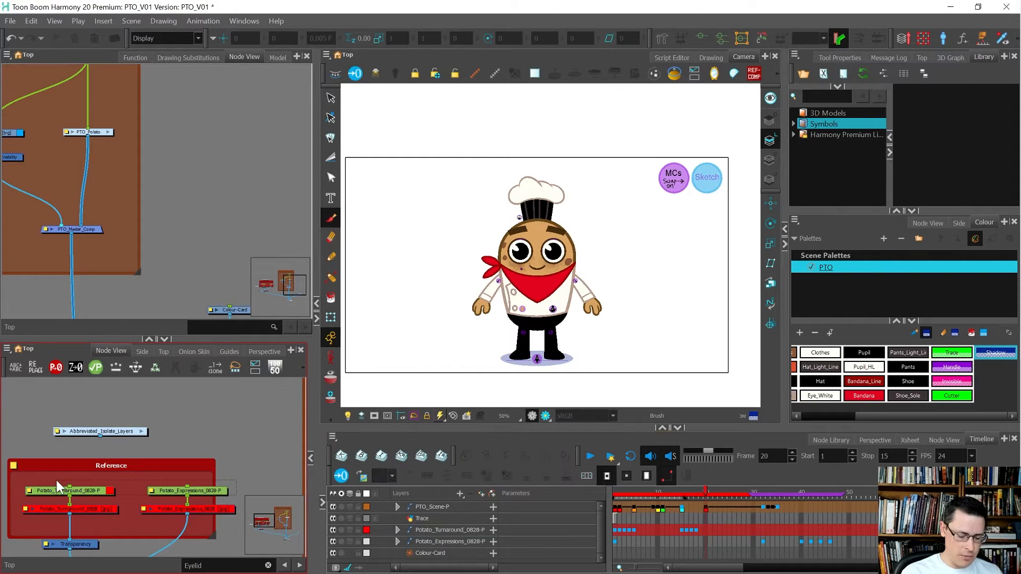
key(ctrl+p)
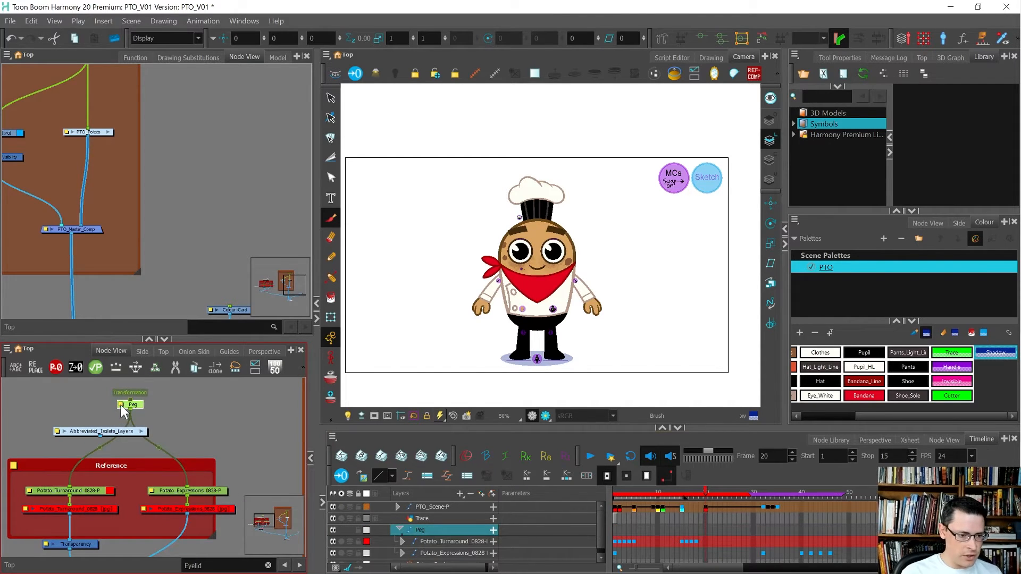
Step: Rename the new parent peg to Reference-MP
double_click(129, 404)
text(Ref)
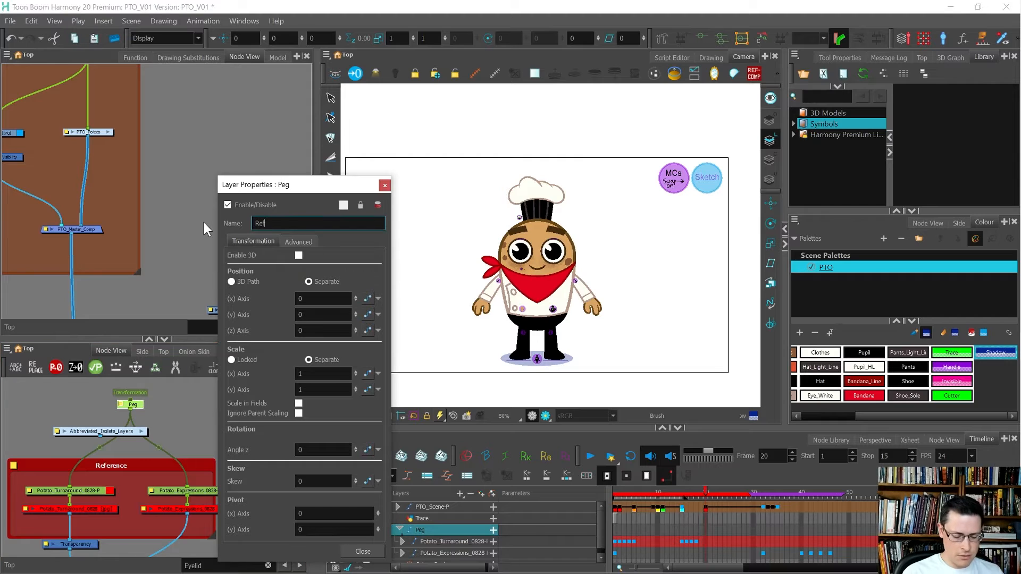
text(erence-MP)
key(Return)
click(384, 185)
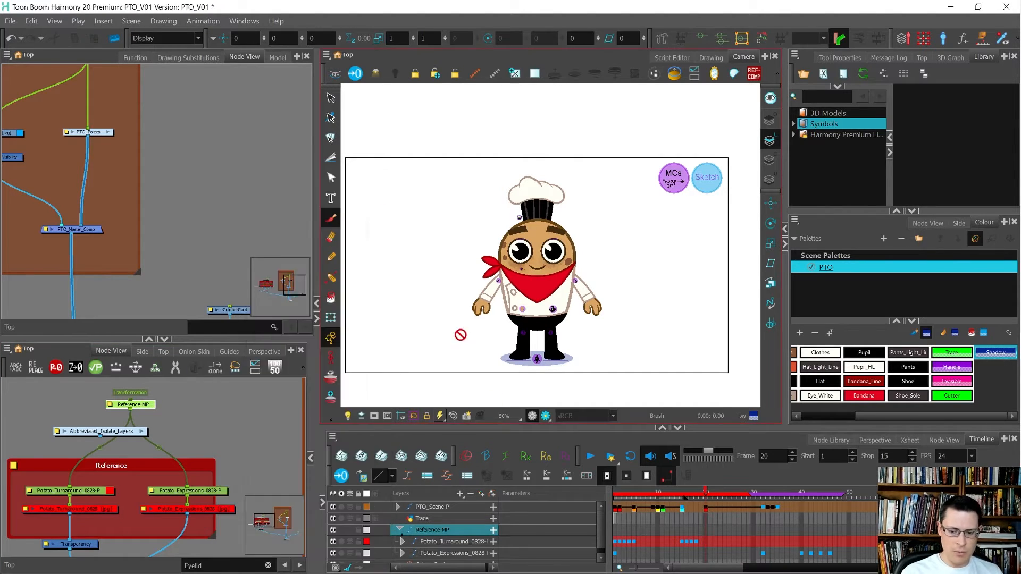
Step: Disconnect the Trace drawing node from the Reference_Comp composite
click(615, 508)
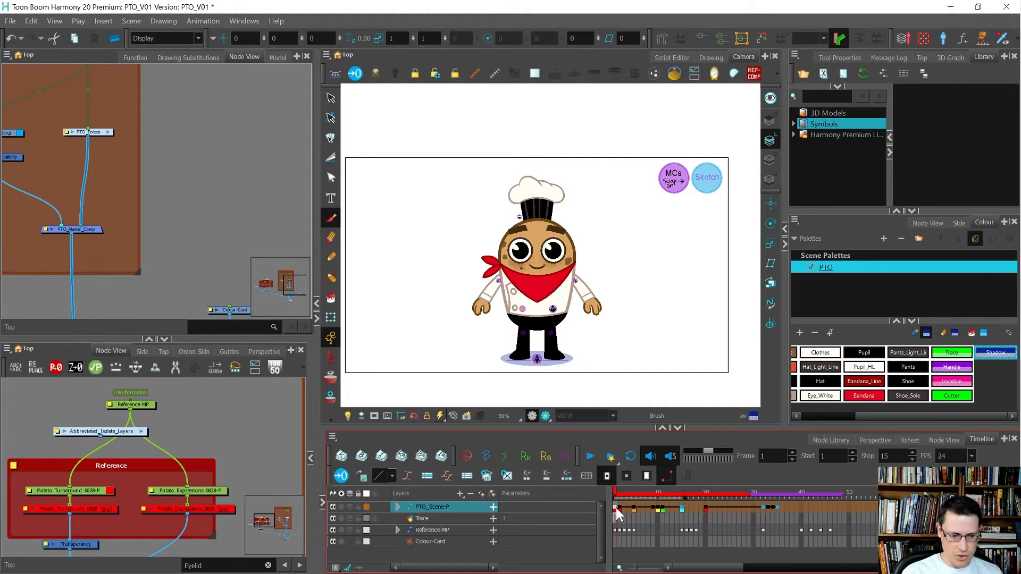
scroll(180, 451, down, 3)
scroll(137, 479, down, 1)
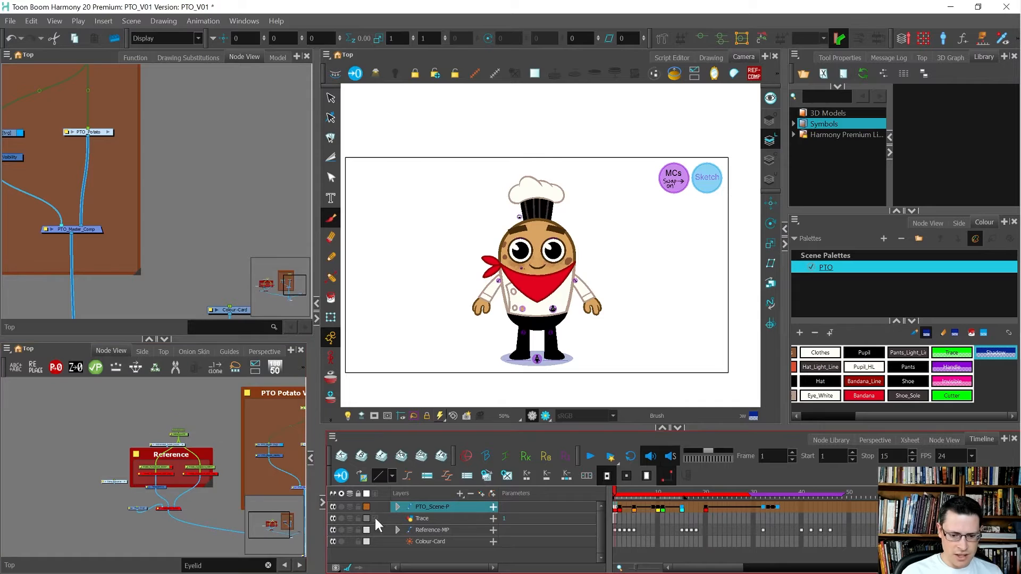
click(434, 519)
scroll(152, 515, up, 2)
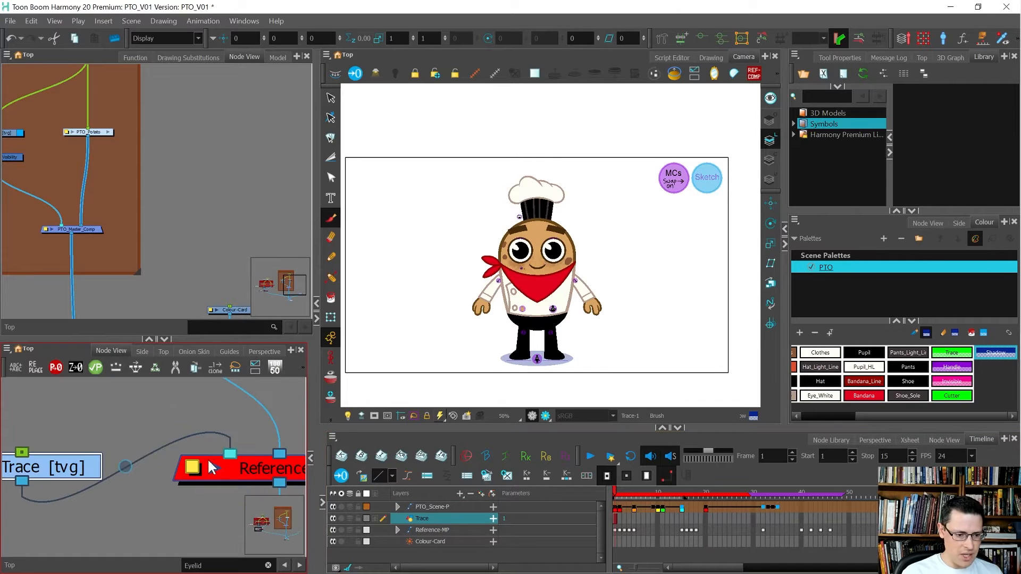
mouse_move(225, 448)
mouse_down()
mouse_move(122, 477)
mouse_move(149, 472)
mouse_up()
scroll(119, 483, down, 3)
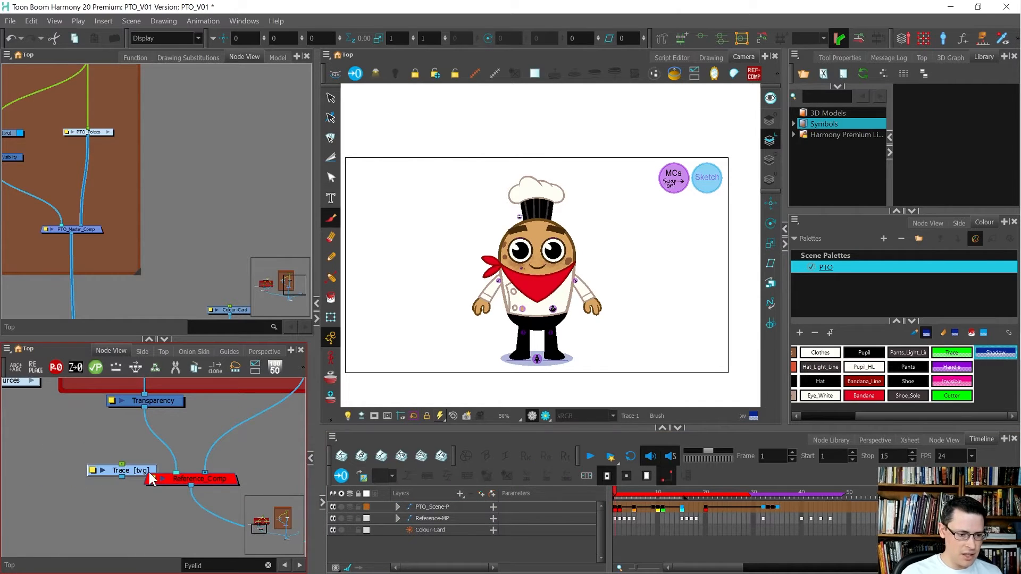
Step: Move the Trace drawing node into the Extra_Resources group by cutting and pasting it, and return to the Top level
key(ctrl+x)
scroll(154, 490, down, 5)
scroll(96, 435, up, 3)
click(103, 445)
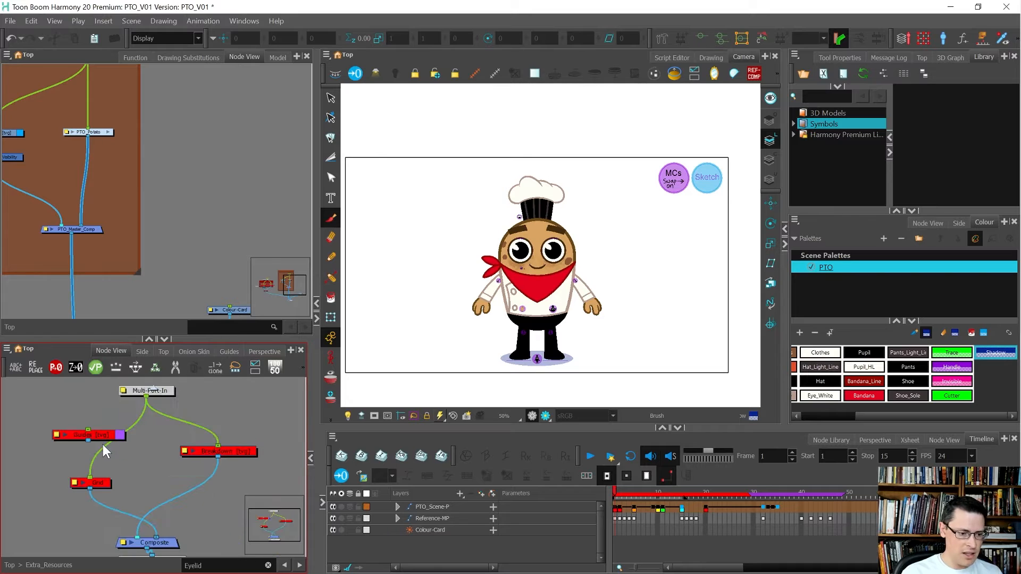
key(ctrl+v)
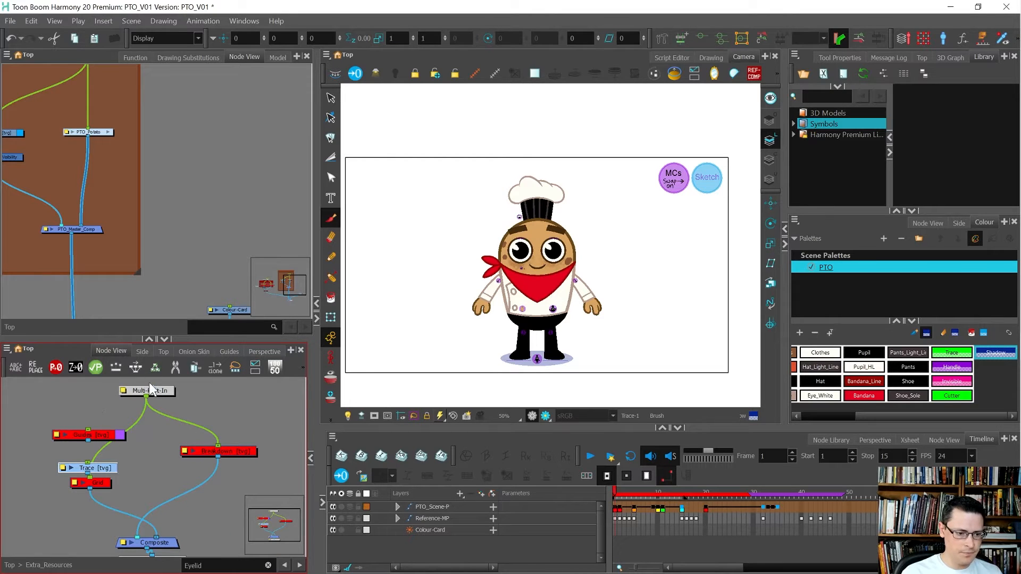
click(155, 387)
click(126, 480)
click(104, 520)
Step: Clear the exposures and keyframes of the collapsed PTO_Scene-P layer from frame 17 to frame 31
drag(627, 496, 683, 516)
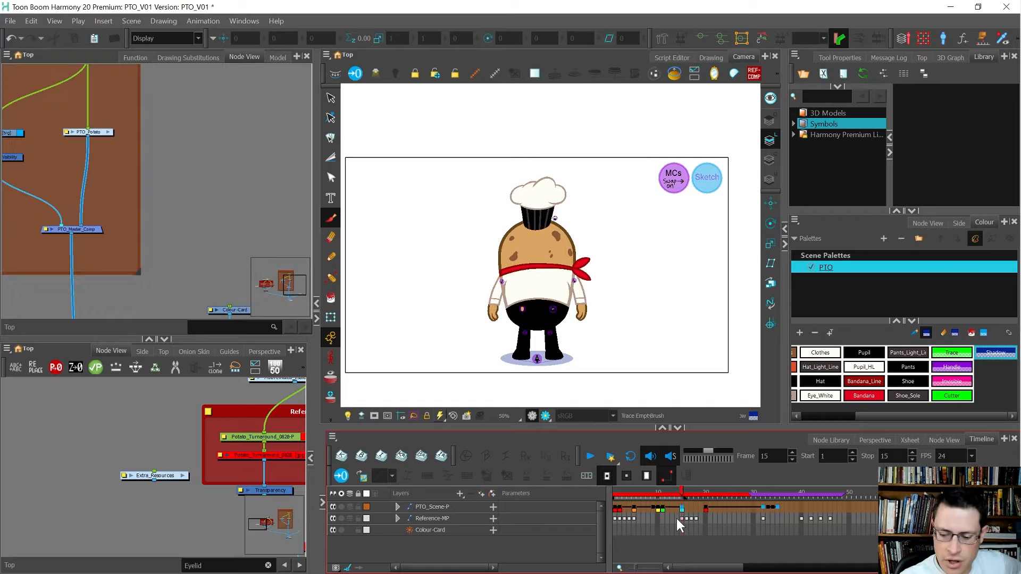
click(706, 509)
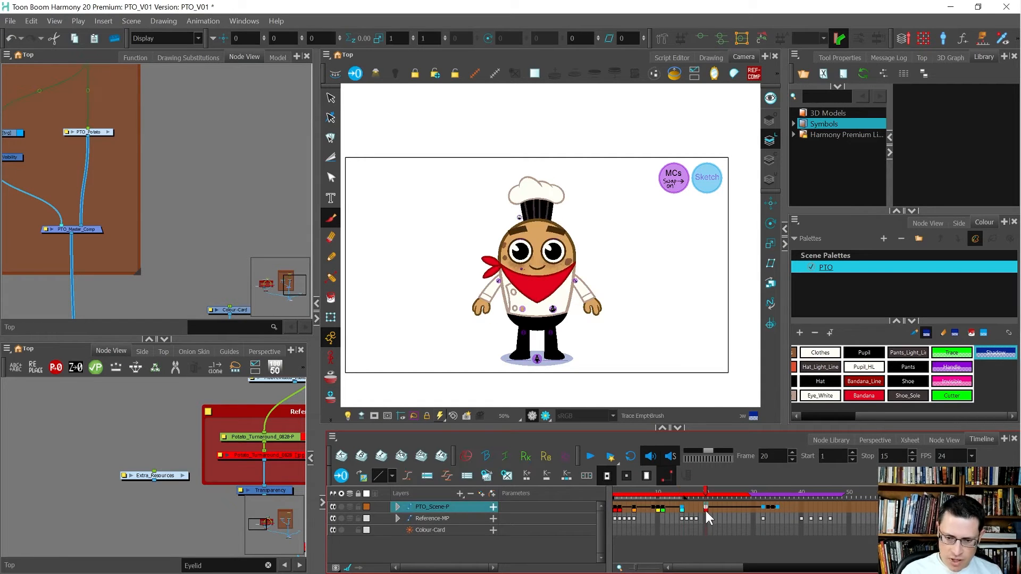
click(688, 509)
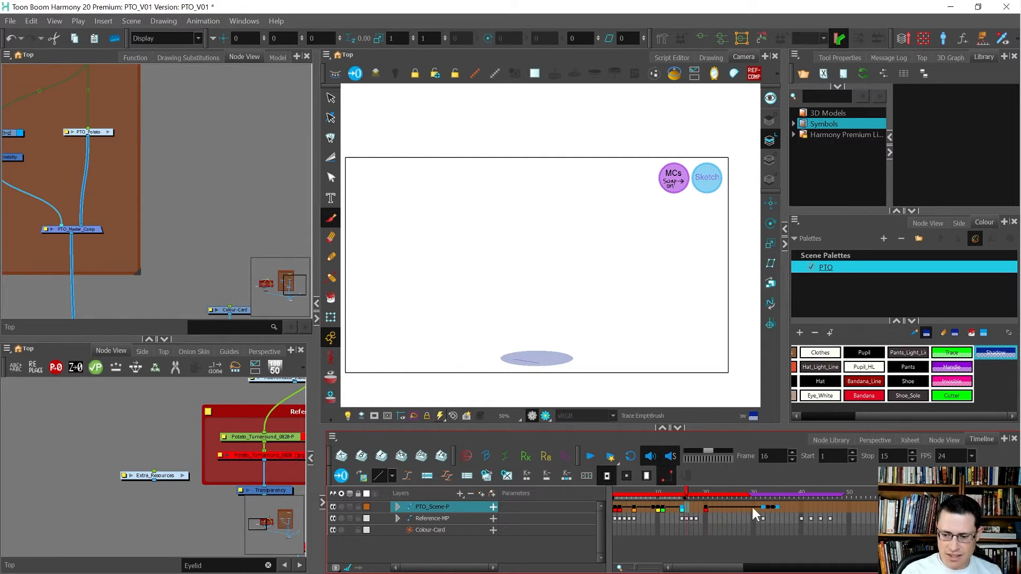
key(period)
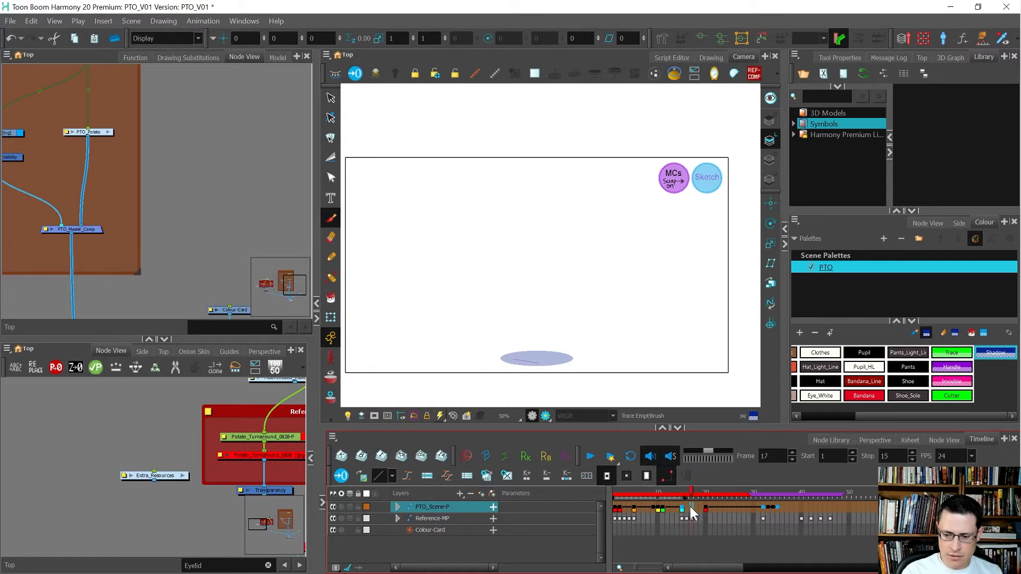
shift+click(758, 508)
key(Delete)
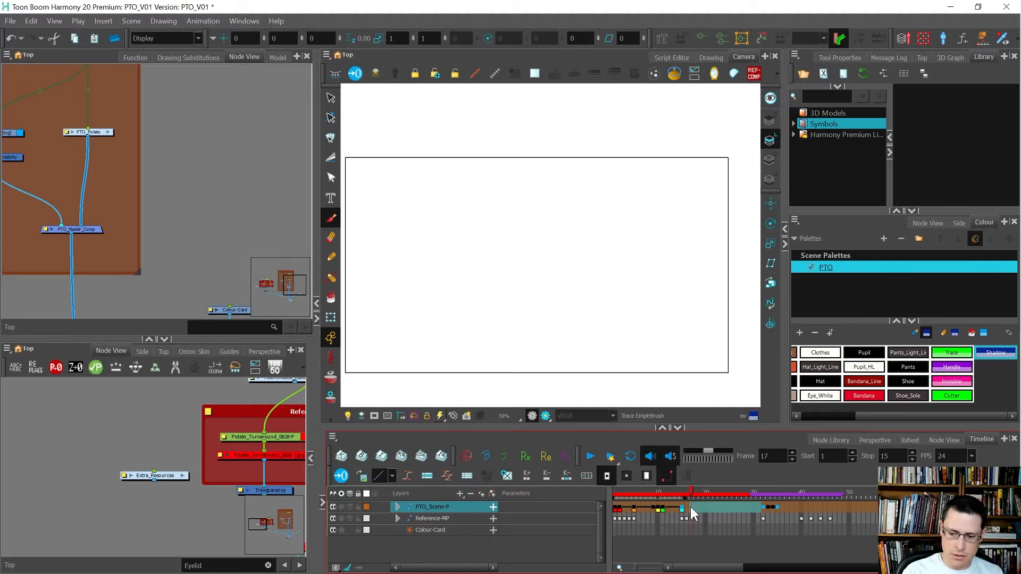
key(comma)
Step: Locate the shadow's nodes inside PTO_Potato and move the shadow's pivot to the centre of its ellipse with the Rotate tool
click(548, 358)
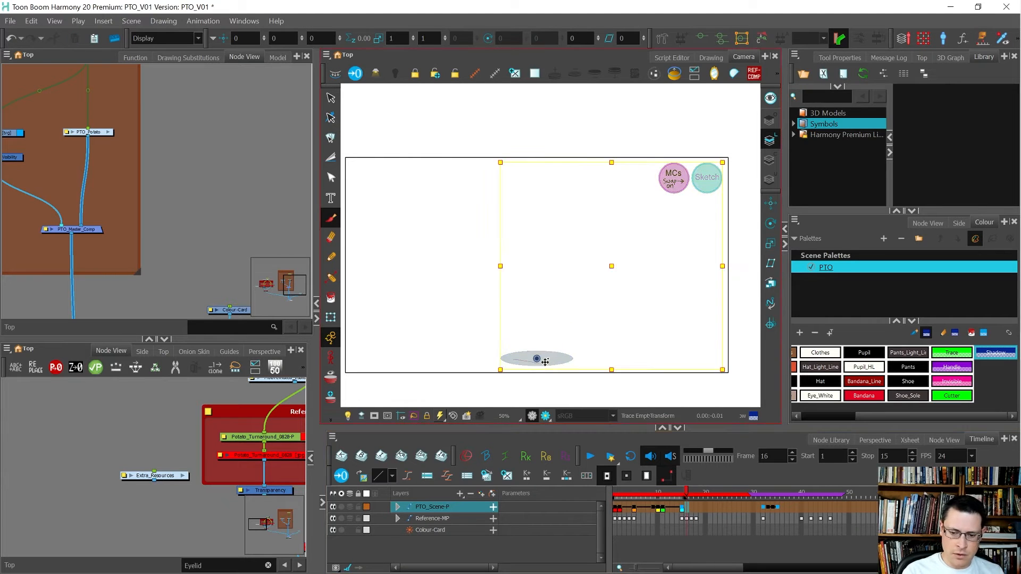
key(o)
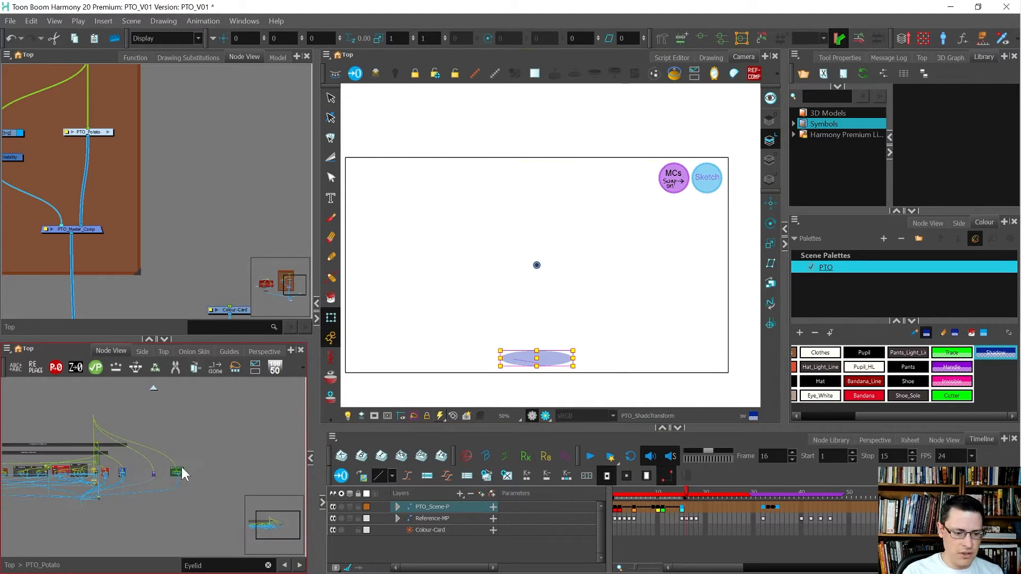
scroll(237, 500, up, 8)
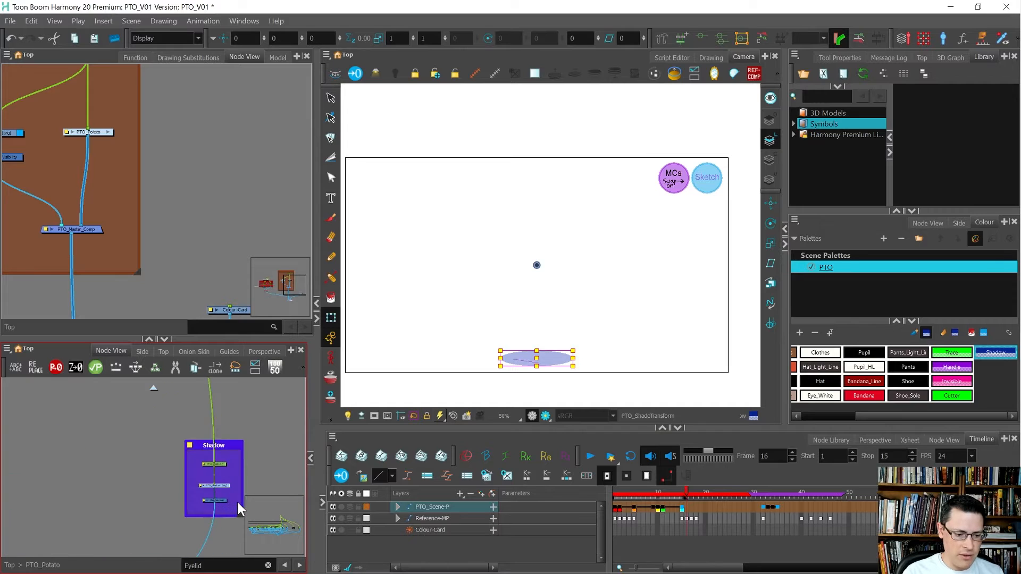
drag(232, 478, 146, 394)
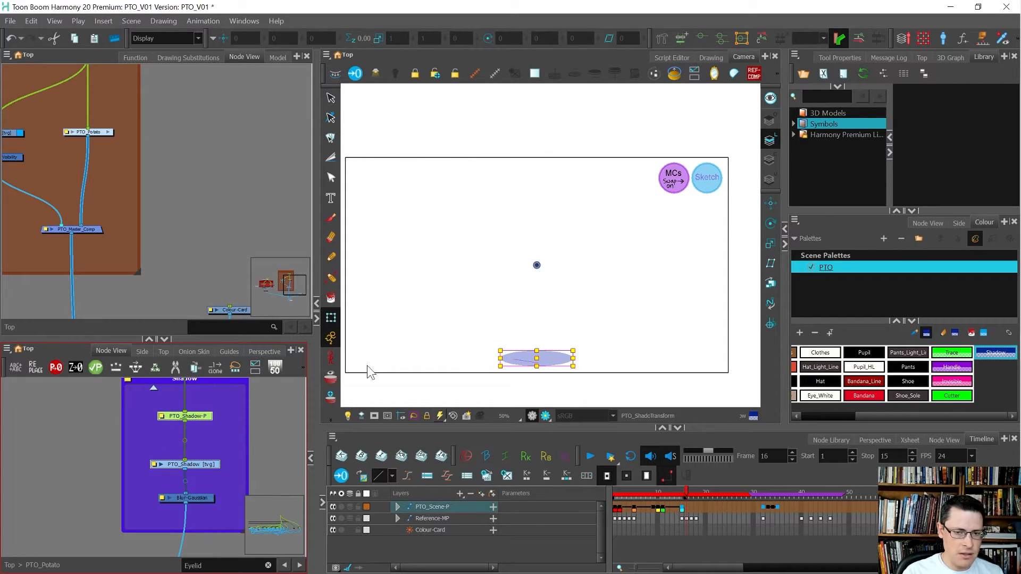
click(772, 223)
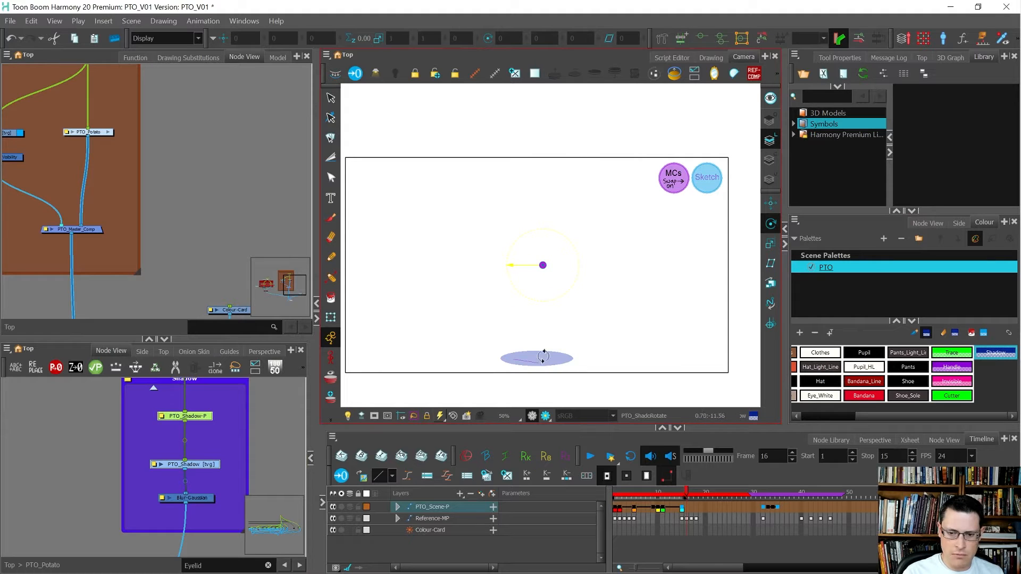
drag(537, 268, 537, 360)
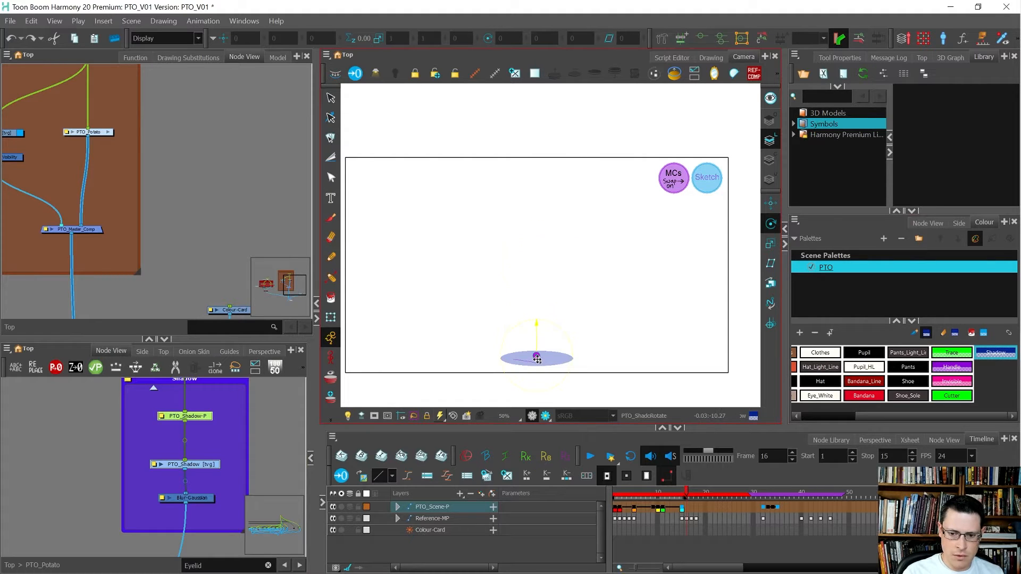
scroll(537, 359, up, 5)
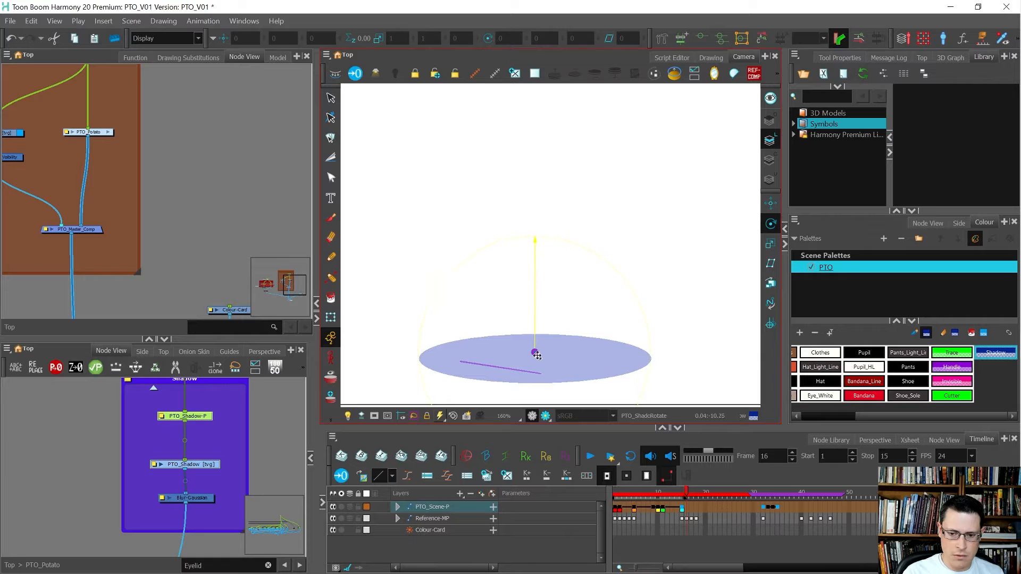
scroll(537, 359, down, 3)
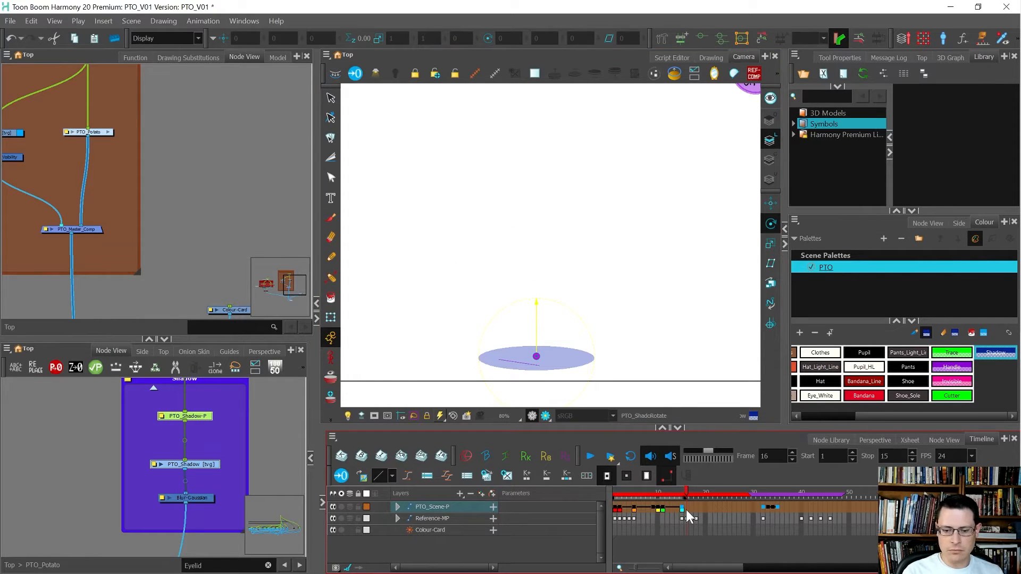
Step: Create an empty PTO_Shadow drawing at frame 16, rename it 0, and extend its exposure to frame 31
click(274, 441)
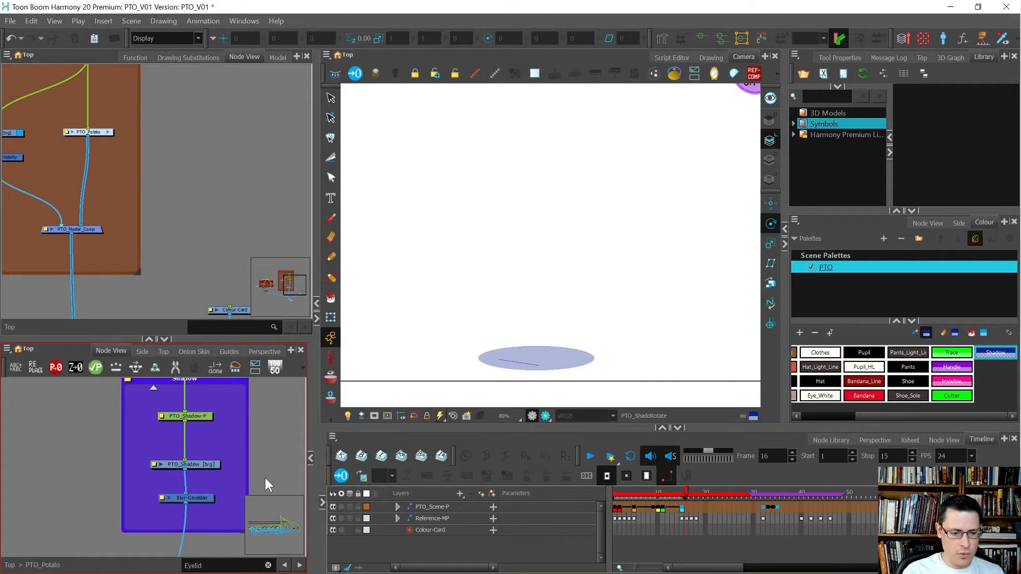
click(216, 466)
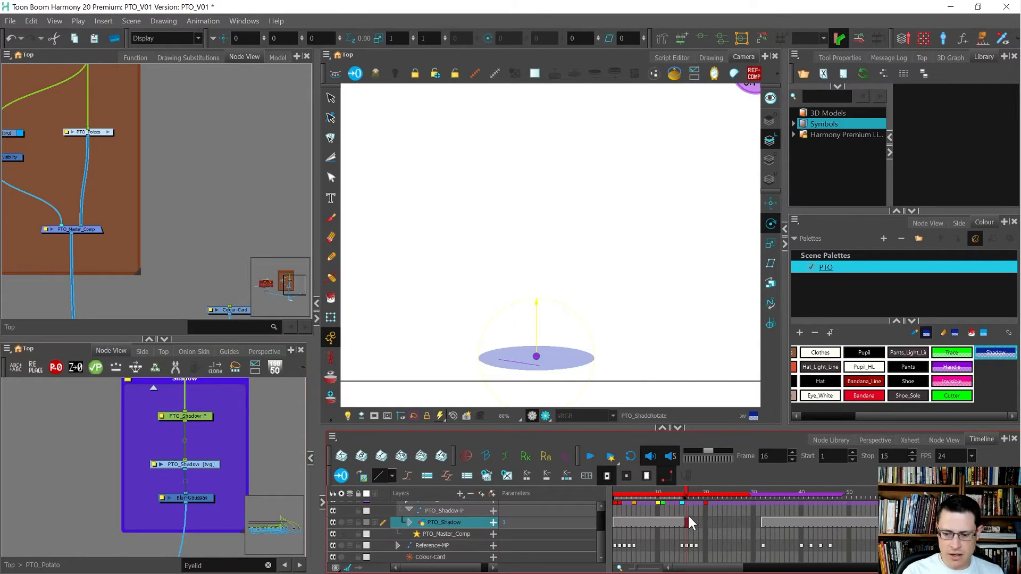
click(685, 517)
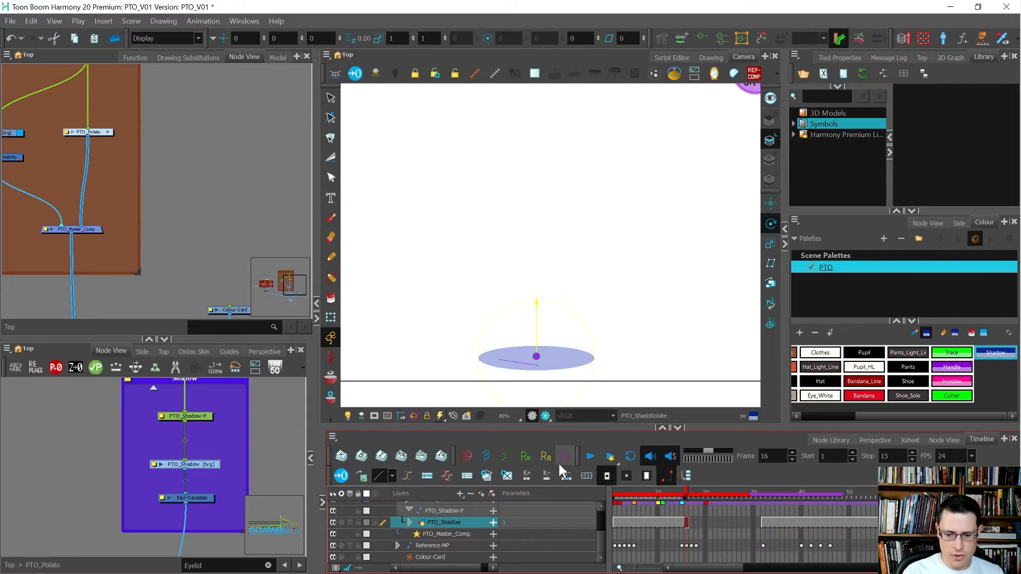
click(504, 475)
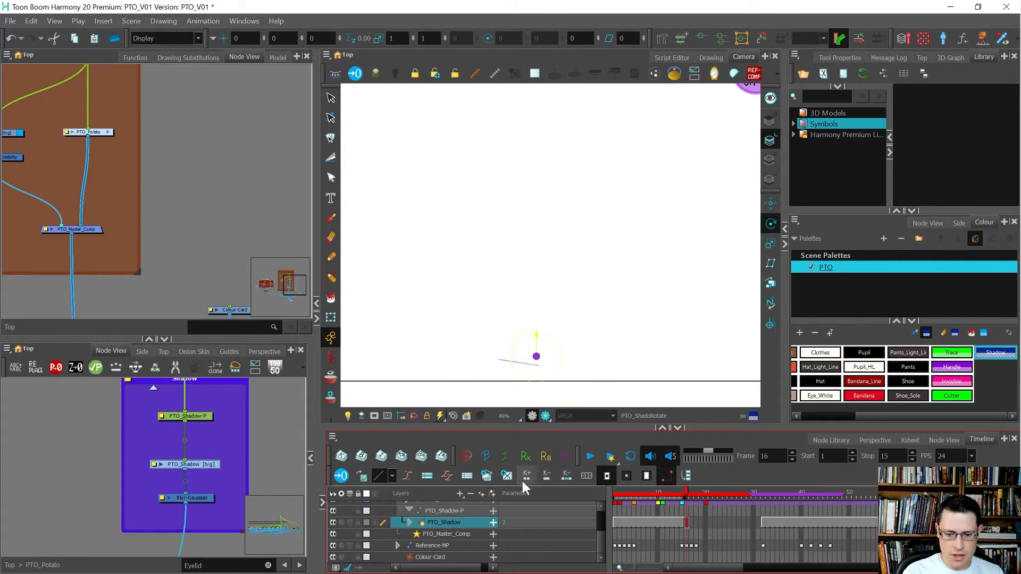
double_click(686, 524)
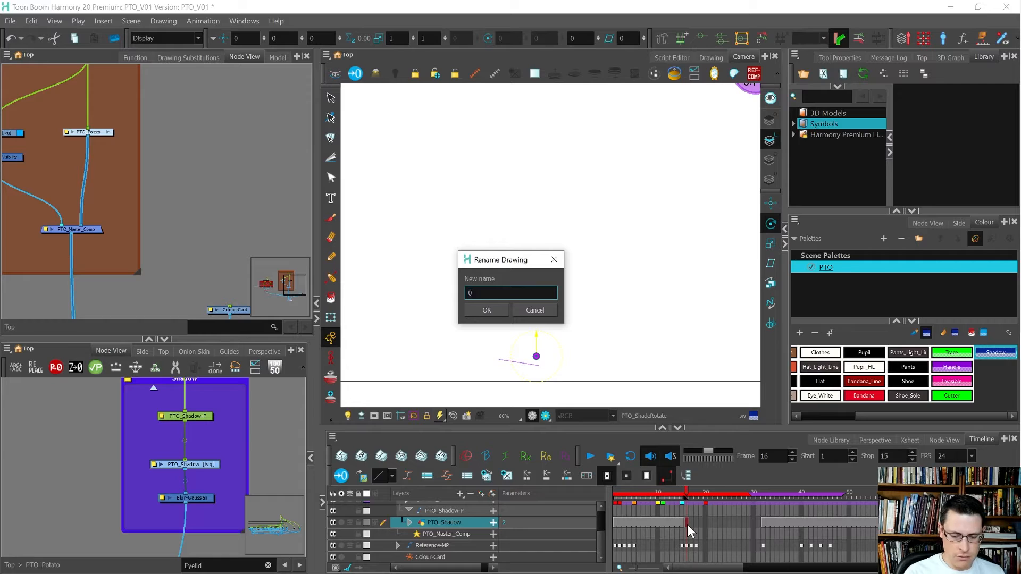
key(Return)
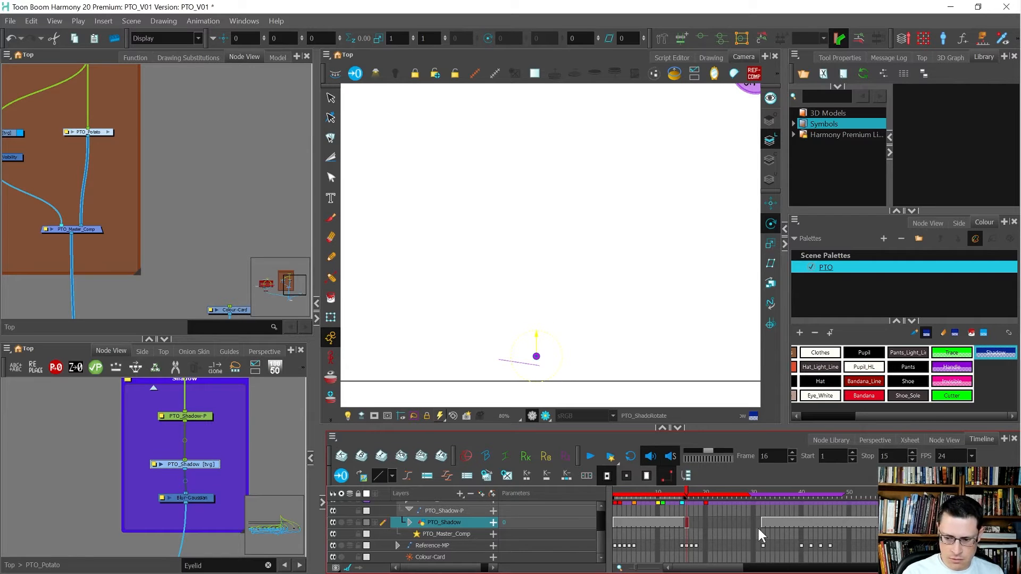
click(759, 523)
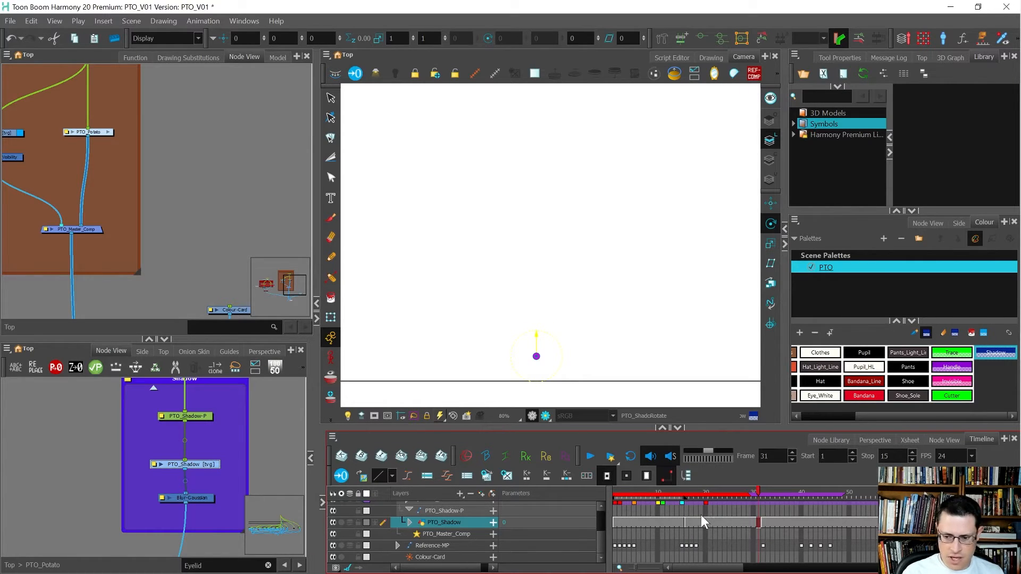
click(687, 523)
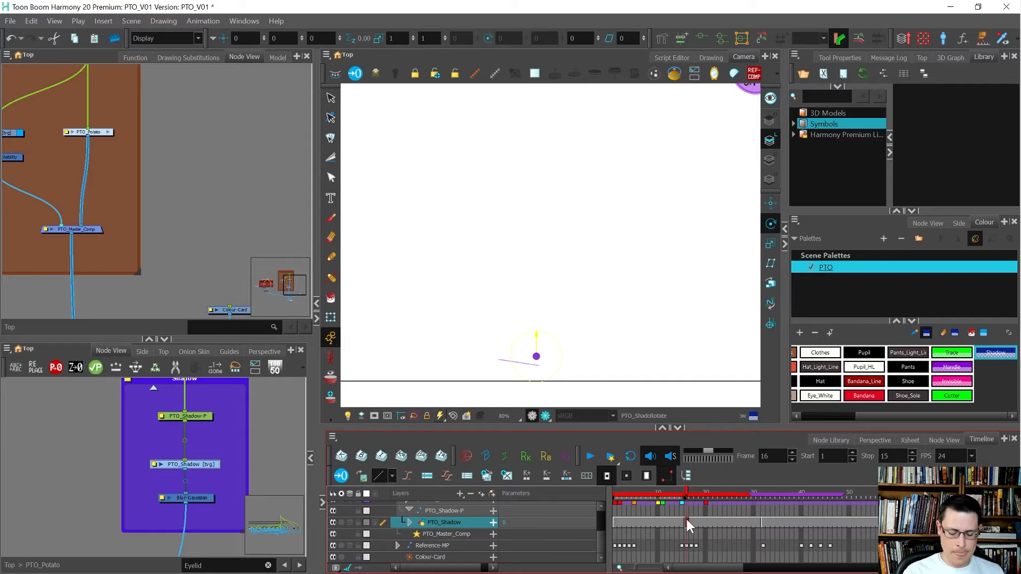
Step: Collapse the timeline layers and save the scene, with the Transform tool active and the shadow deselected
key(ctrl+shift+c)
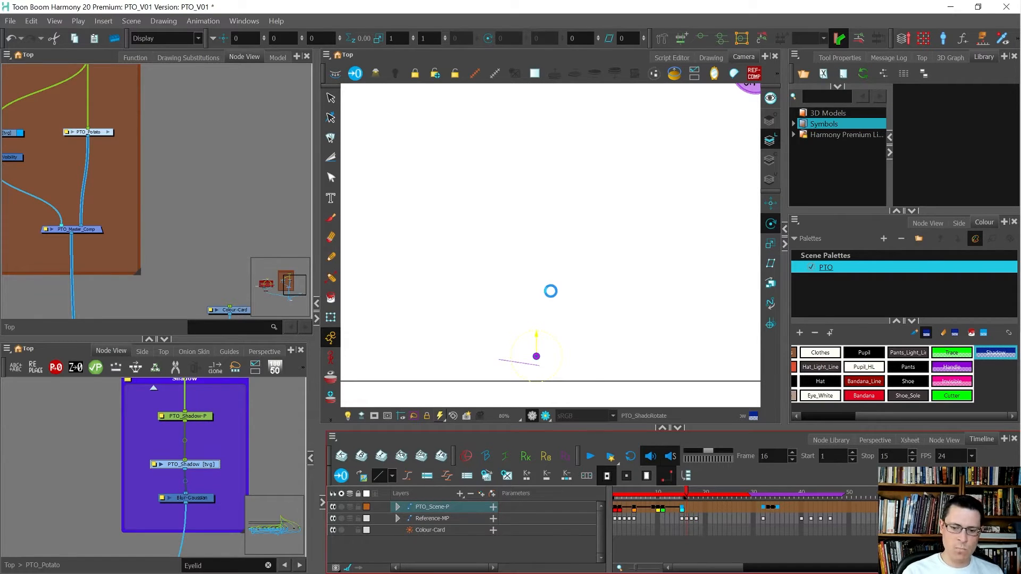
scroll(547, 293, down, 2)
key(shift+t)
click(578, 354)
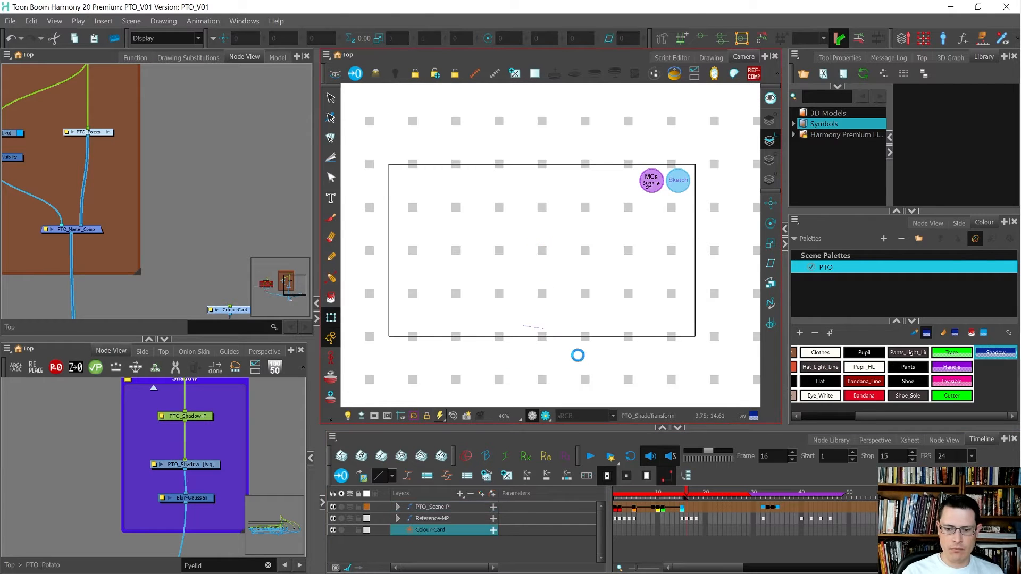
Step: Copy the PTO_Scene-P pose from frame 5 and paste it at frame 30
mouse_move(741, 492)
mouse_down()
mouse_move(805, 491)
mouse_move(765, 473)
mouse_move(605, 477)
mouse_move(676, 468)
mouse_move(615, 473)
mouse_move(707, 491)
mouse_move(785, 486)
mouse_move(754, 482)
mouse_up()
click(618, 511)
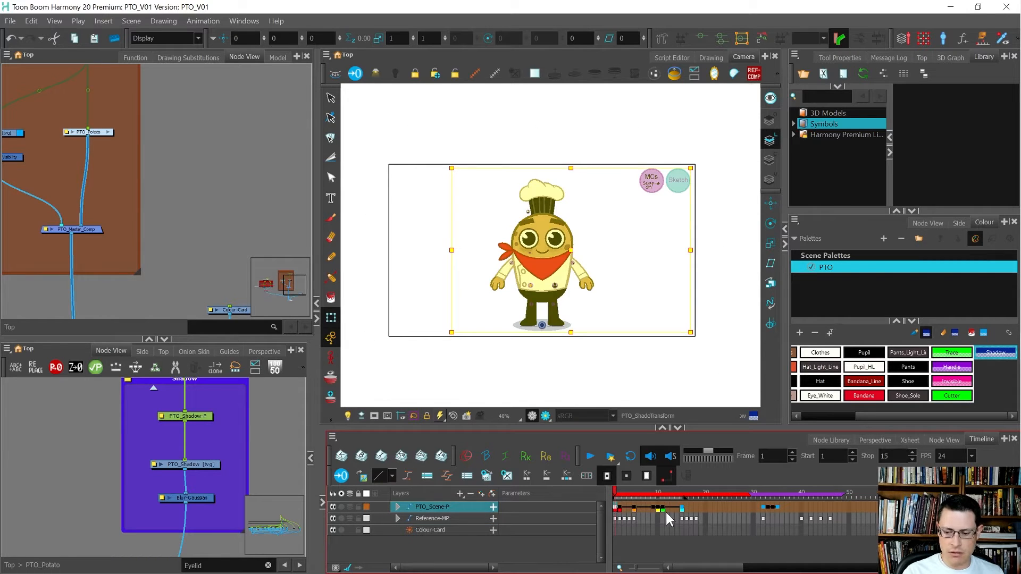
click(635, 508)
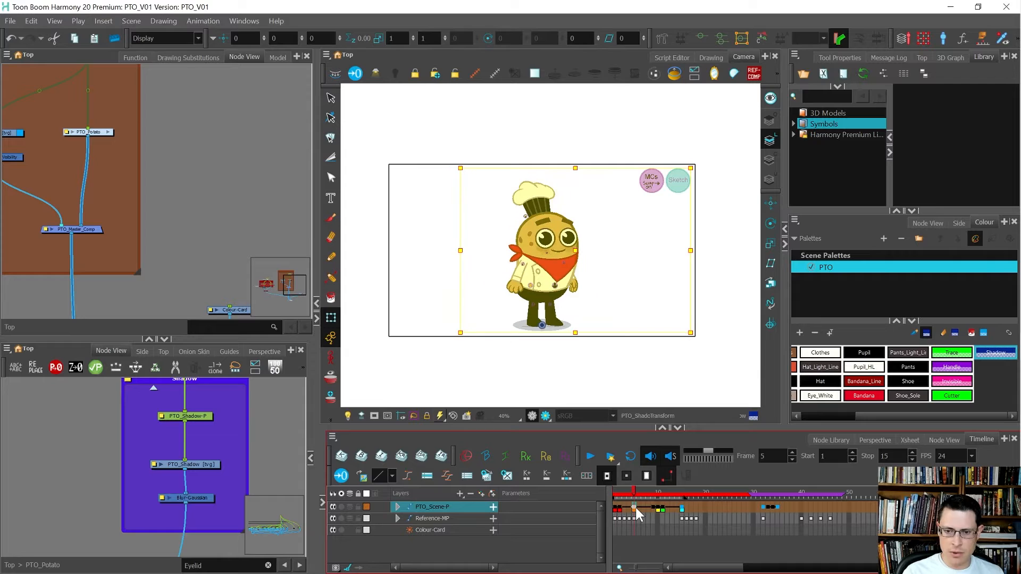
click(751, 507)
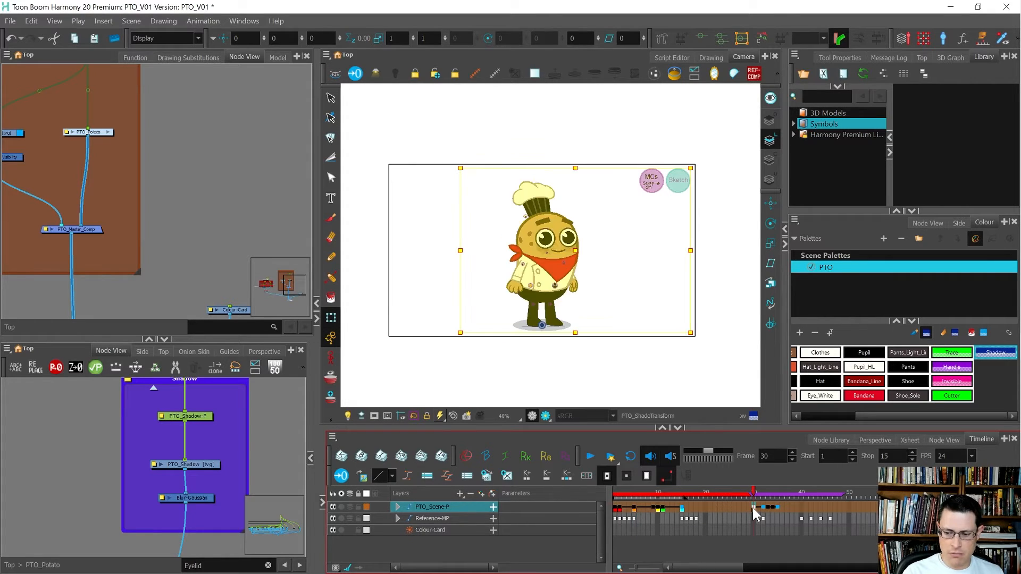
click(758, 509)
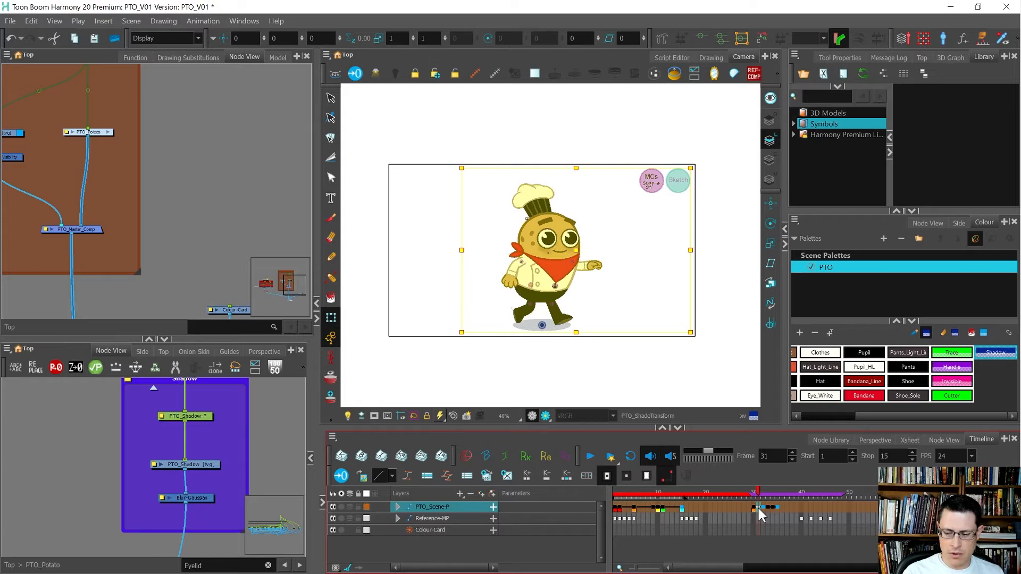
click(752, 508)
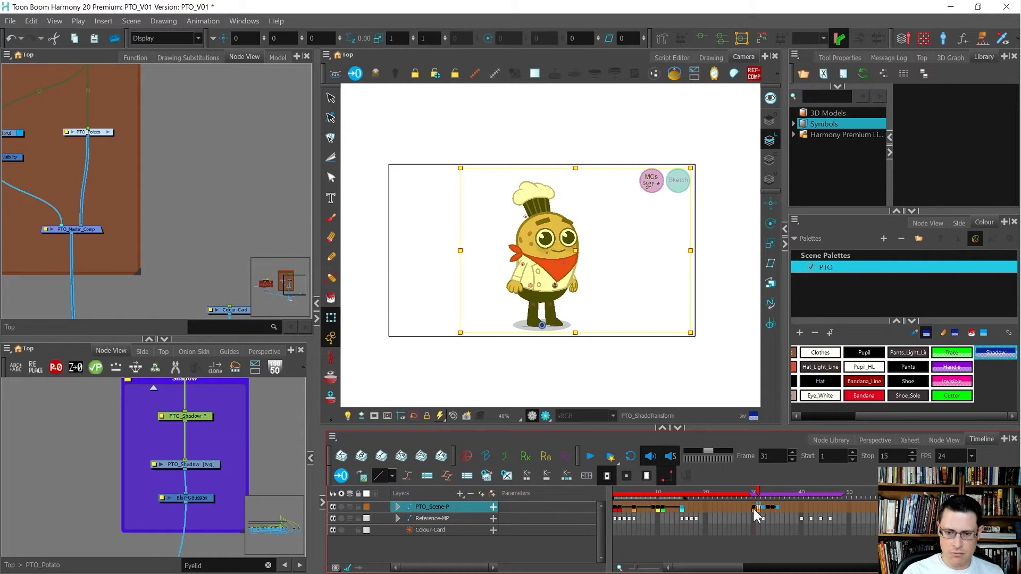
Step: Rotate the character's far leg inward over the other leg at frame 30 and locate its Upper Leg nodes inside PTO_Leg_Clone
scroll(558, 261, up, 2)
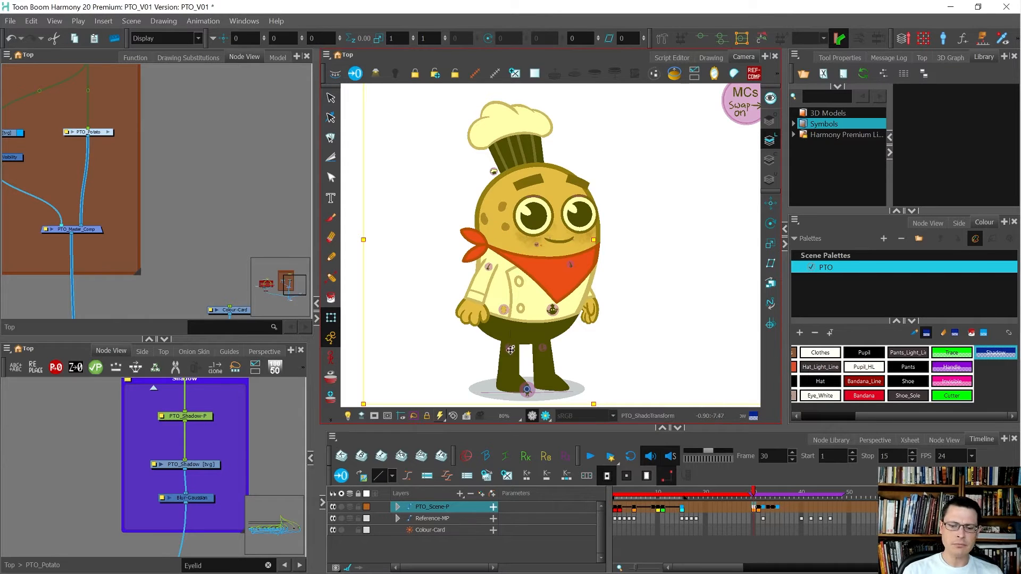
click(514, 375)
click(514, 374)
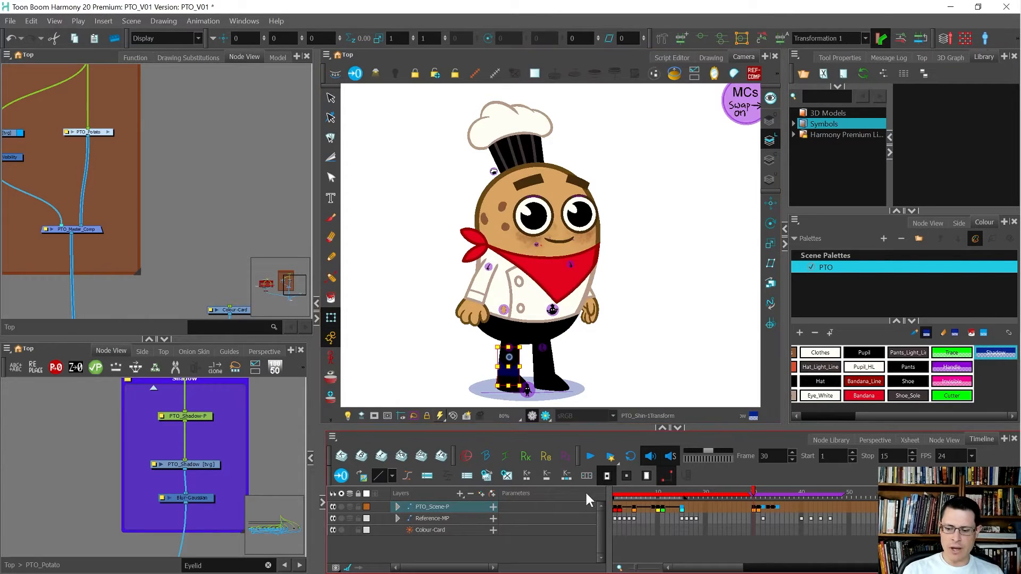
scroll(524, 392, up, 3)
click(594, 330)
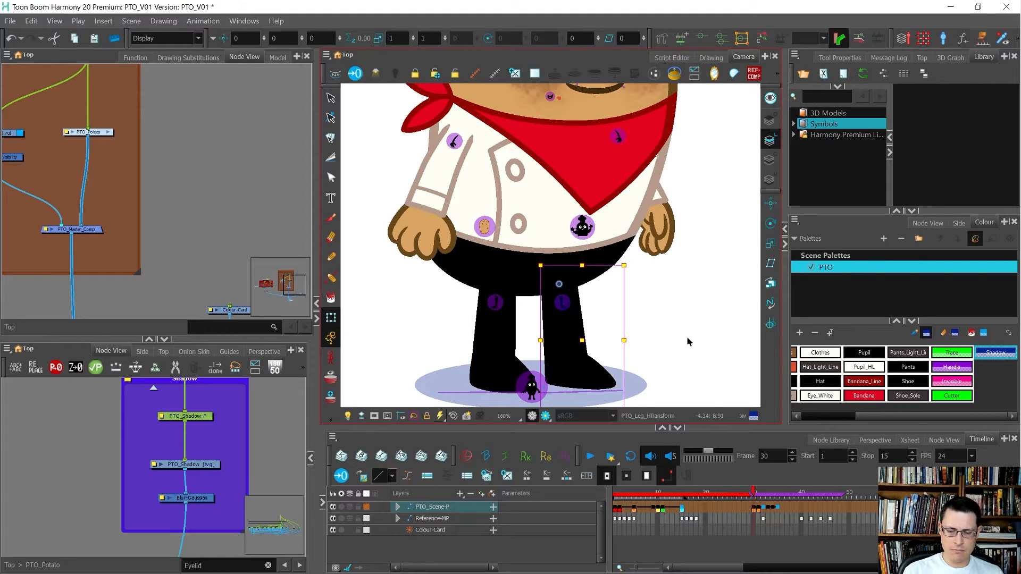
drag(687, 342, 633, 364)
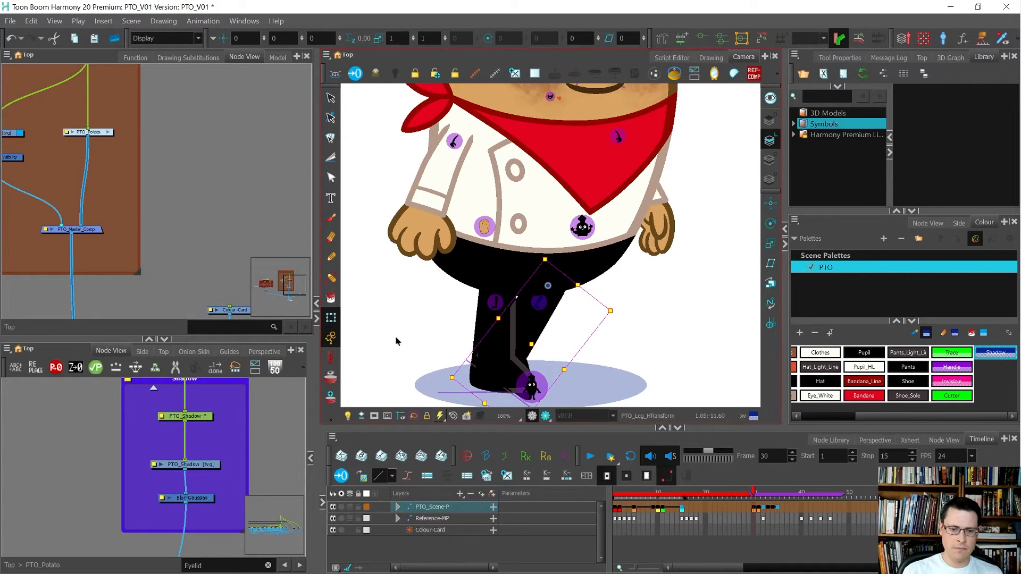
key(o)
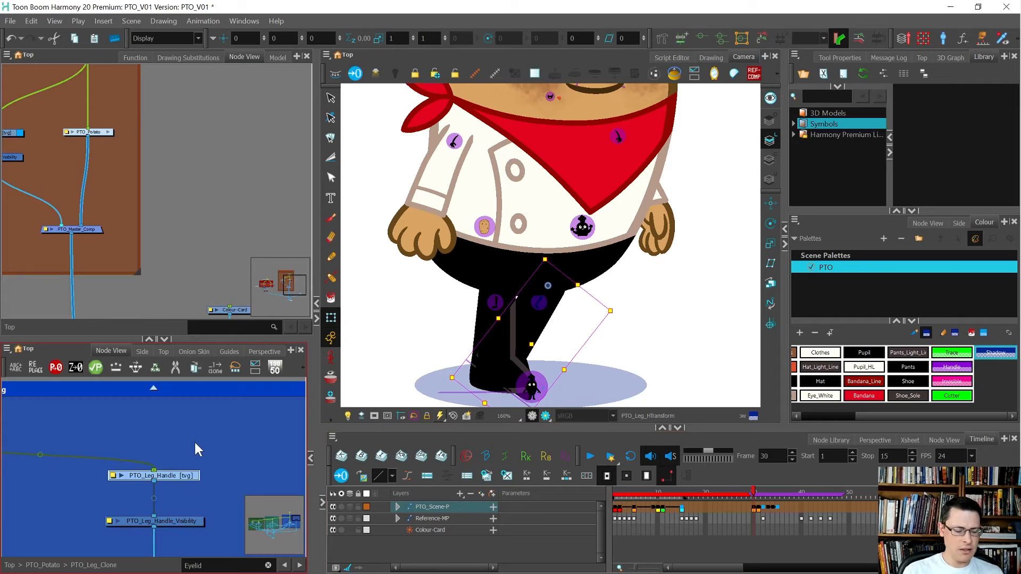
scroll(195, 449, down, 3)
scroll(149, 198, down, 5)
Step: Create a separate PTO_Sketch drawing at frame 30 and name it Notes
scroll(151, 193, up, 6)
click(116, 181)
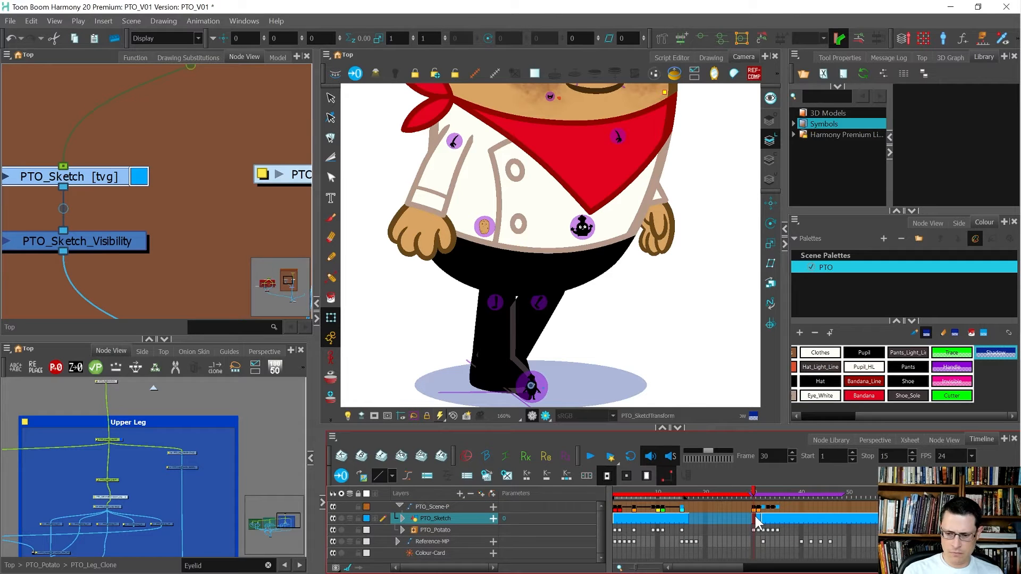
click(756, 517)
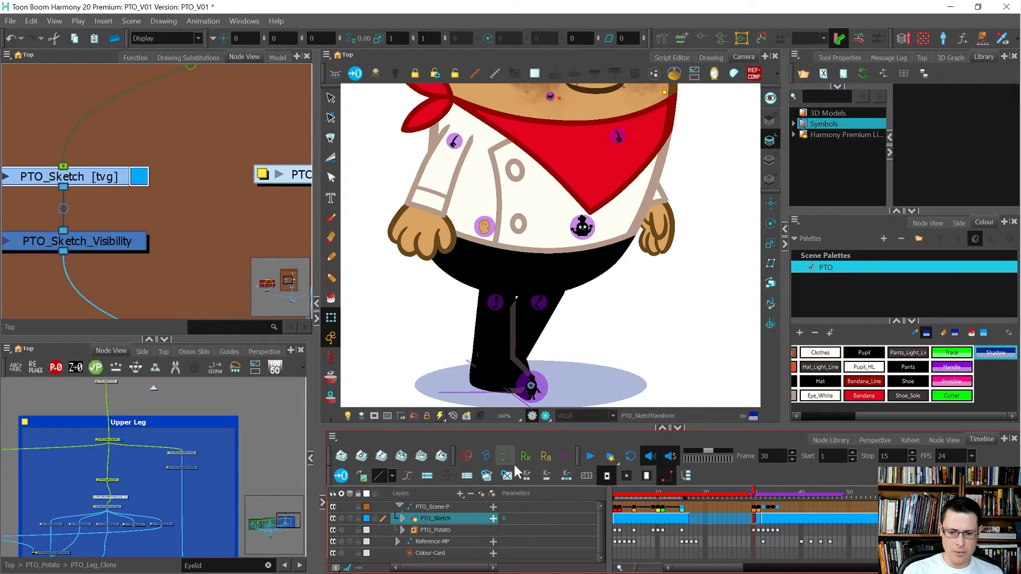
double_click(755, 519)
text(Notes)
key(Return)
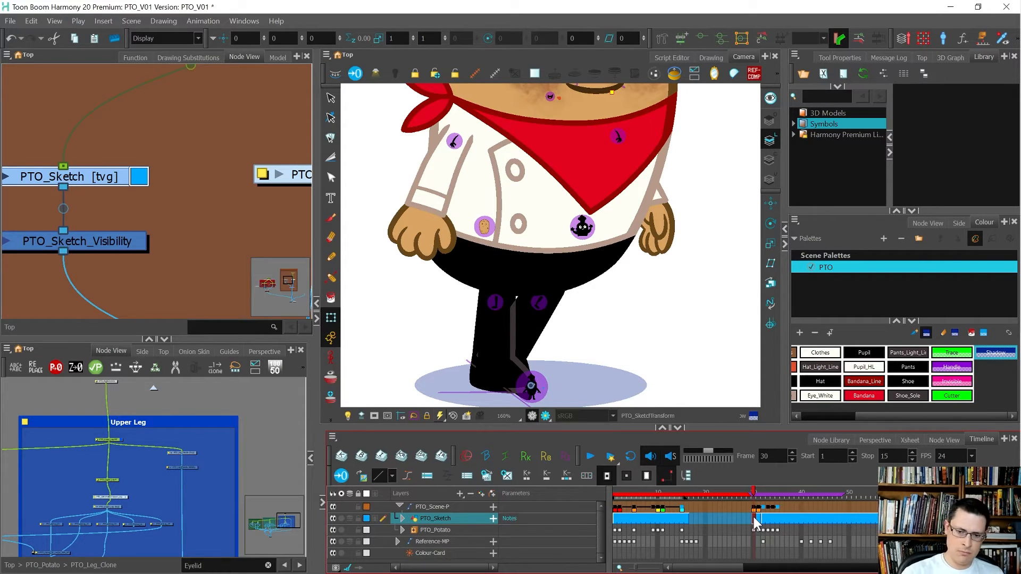
Step: Add the text note "Self-Traced Lines are included on the legs. You can disable them in the node view below the legs." beside the character's legs
key(alt+b)
scroll(581, 312, down, 2)
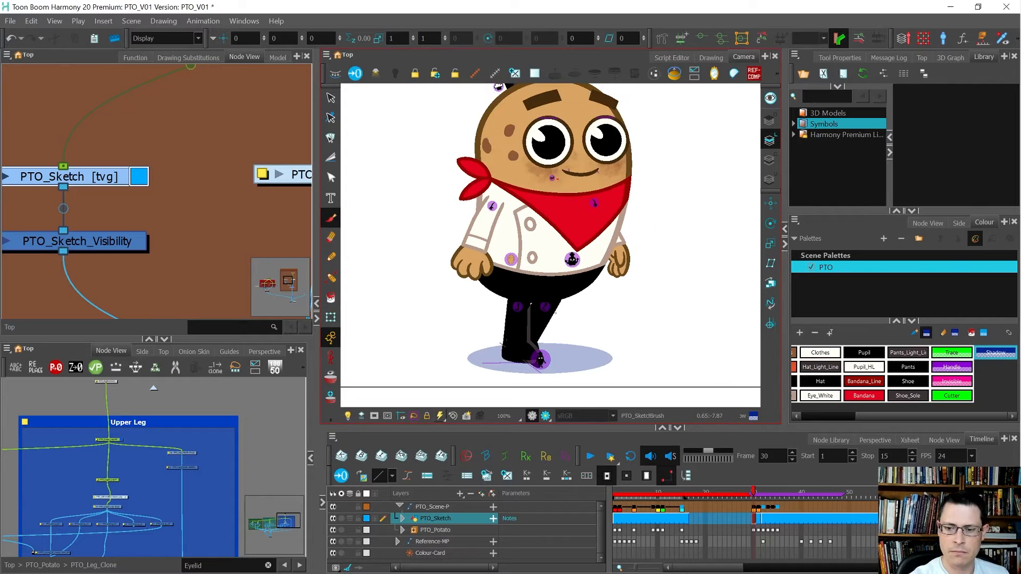
drag(616, 326, 525, 356)
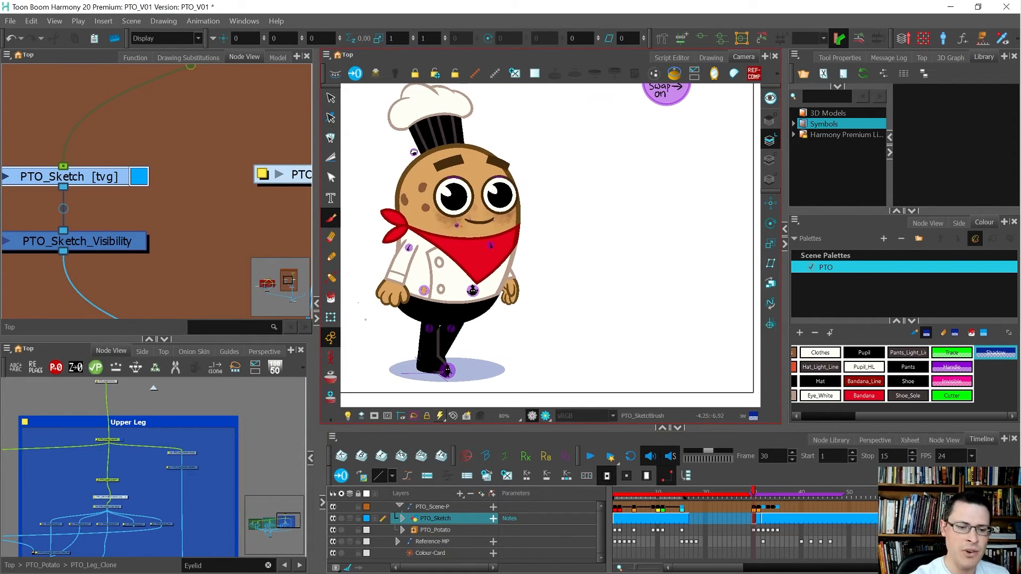
key(alt+t)
drag(512, 311, 732, 400)
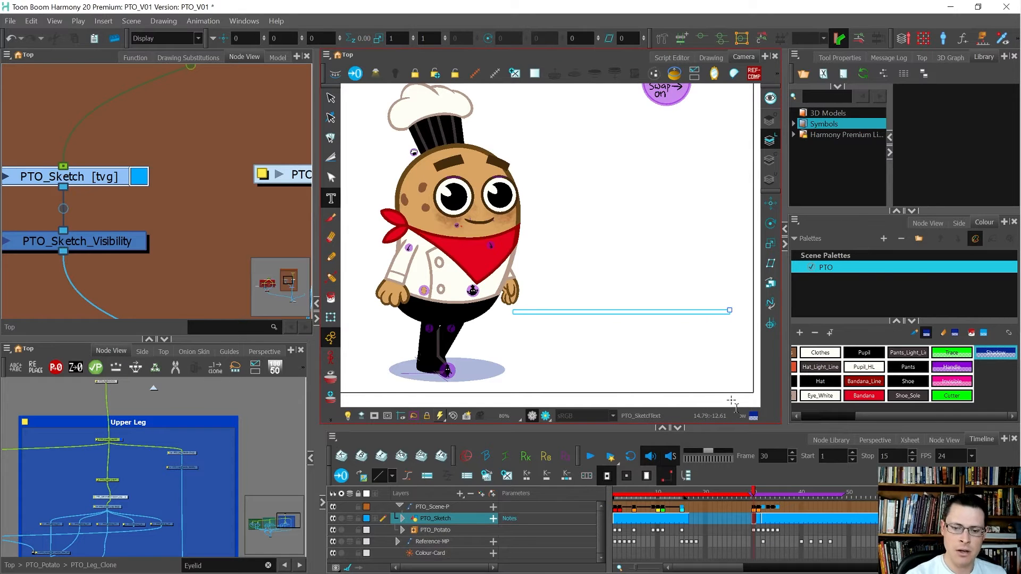
text(Self-Traced Lin)
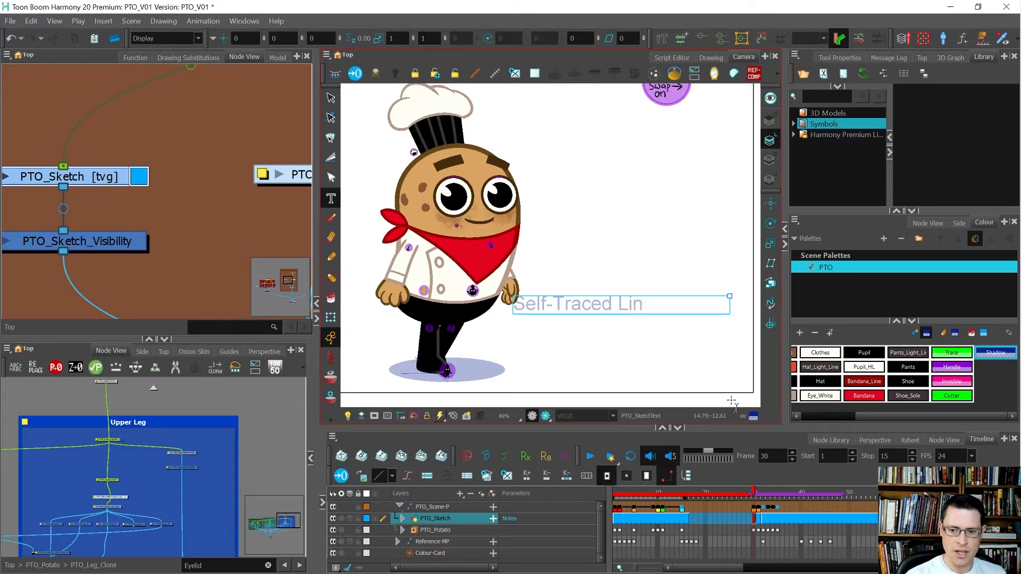
text(es are included )
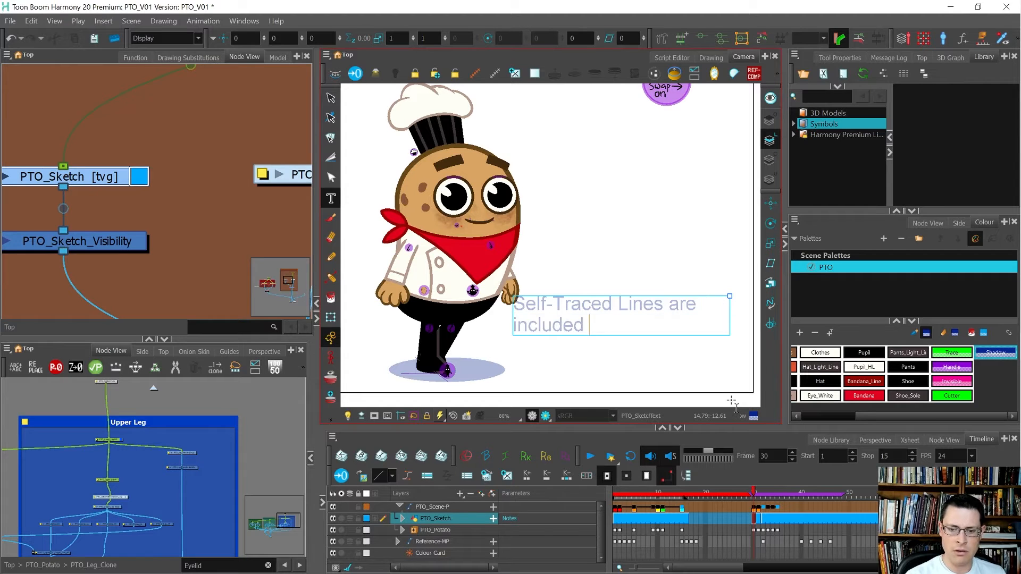
text(on the legs. You)
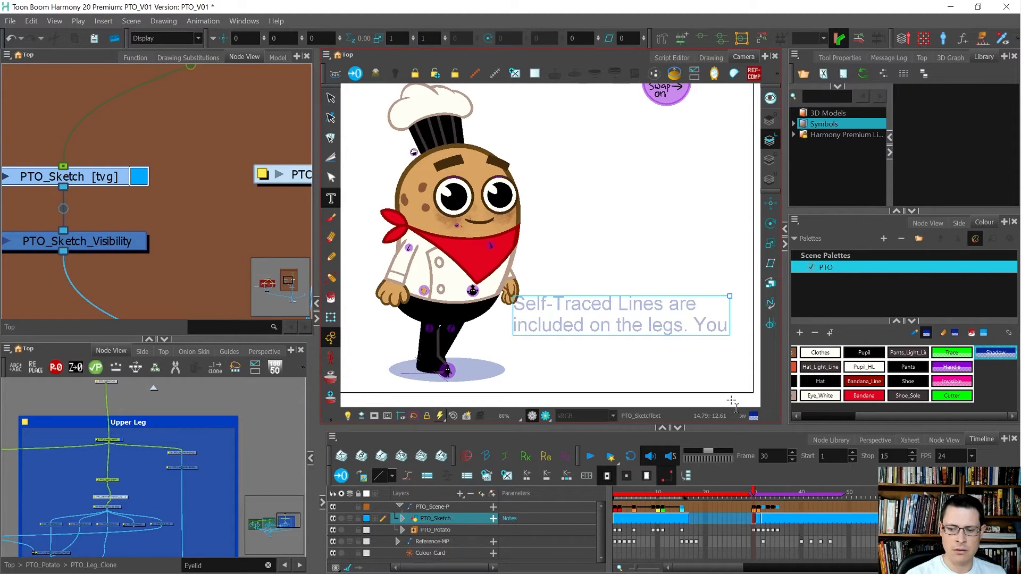
text( can disable th)
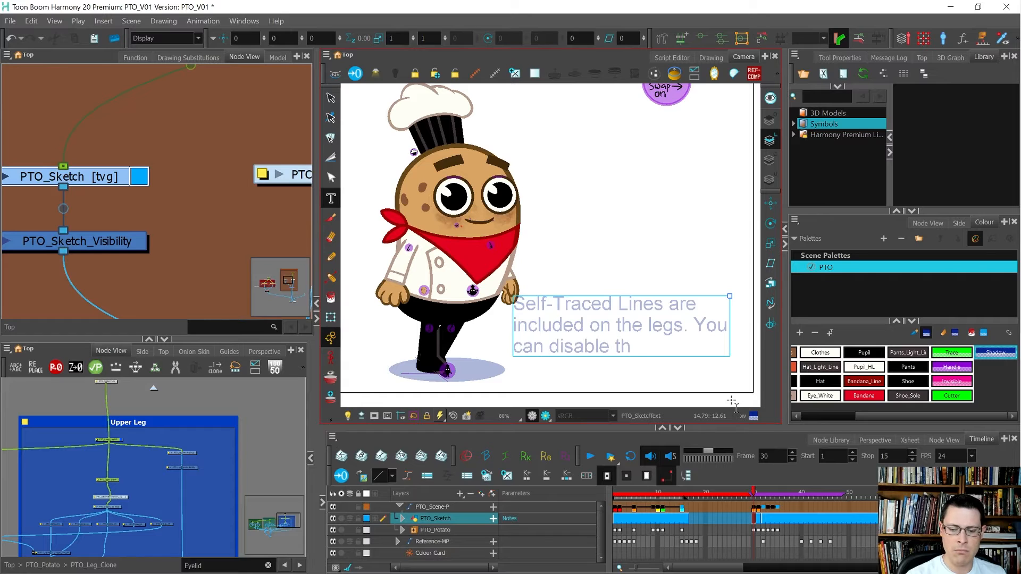
text(em i)
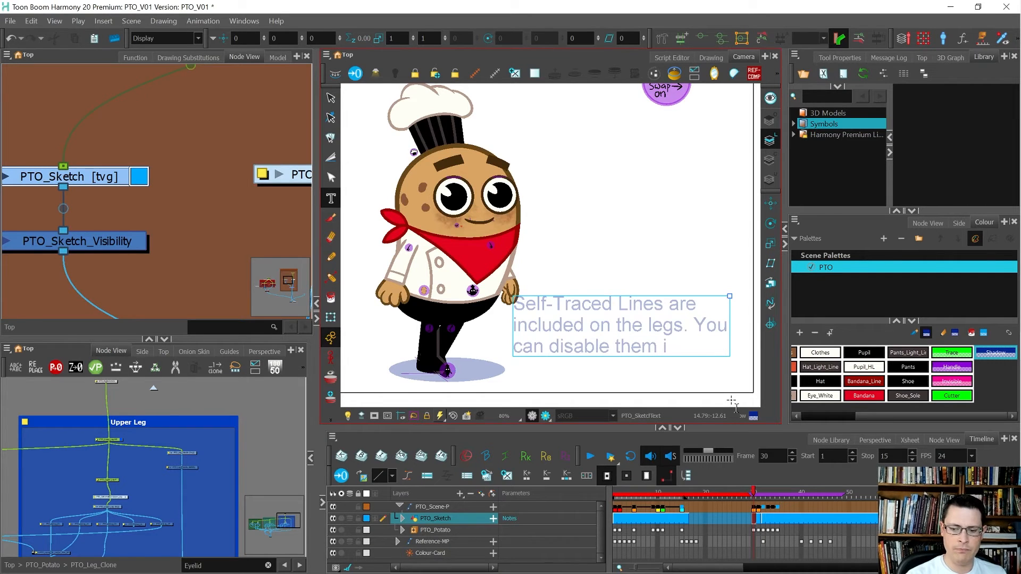
text(n the node view b)
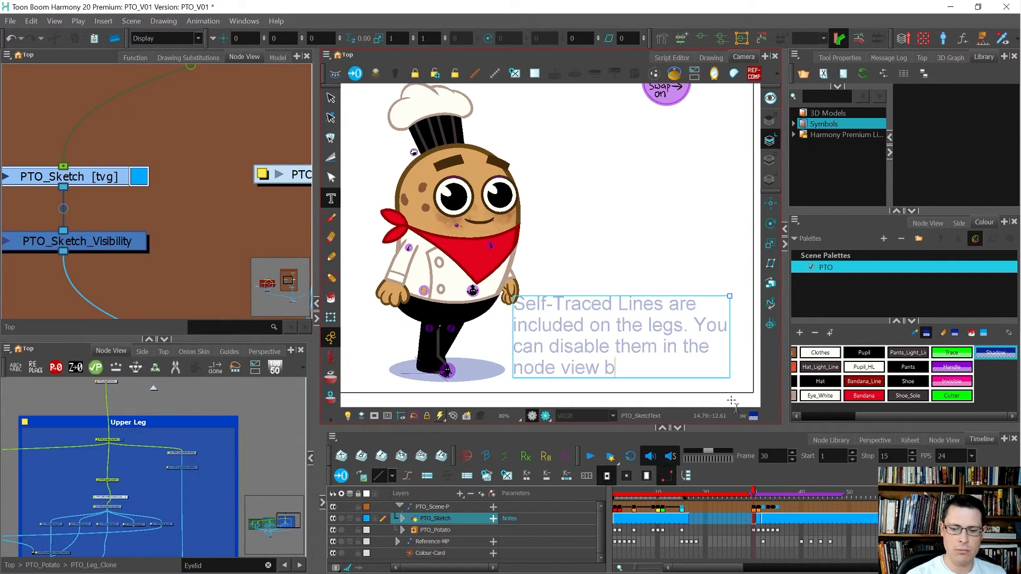
text(elow the legs)
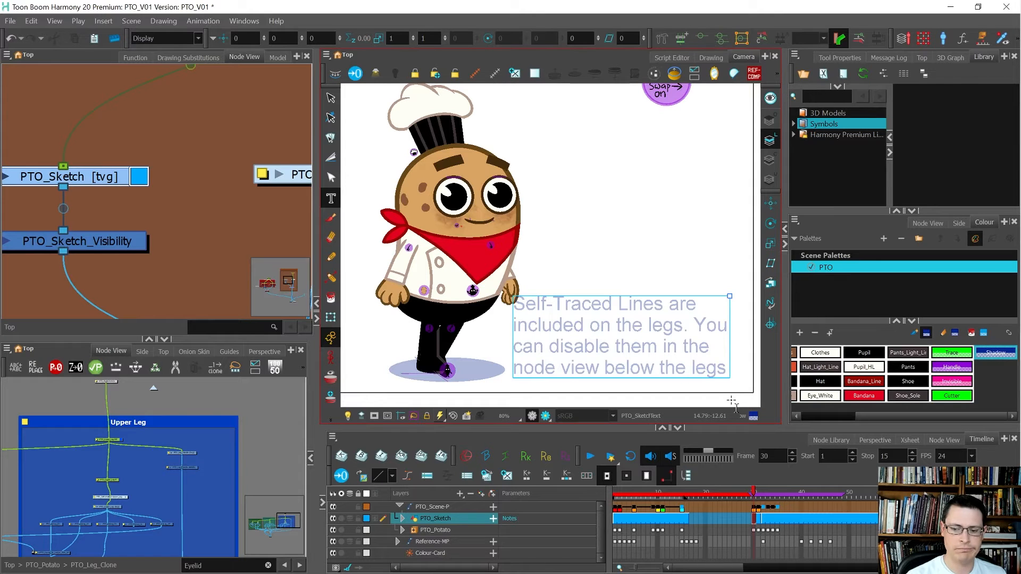
text(.)
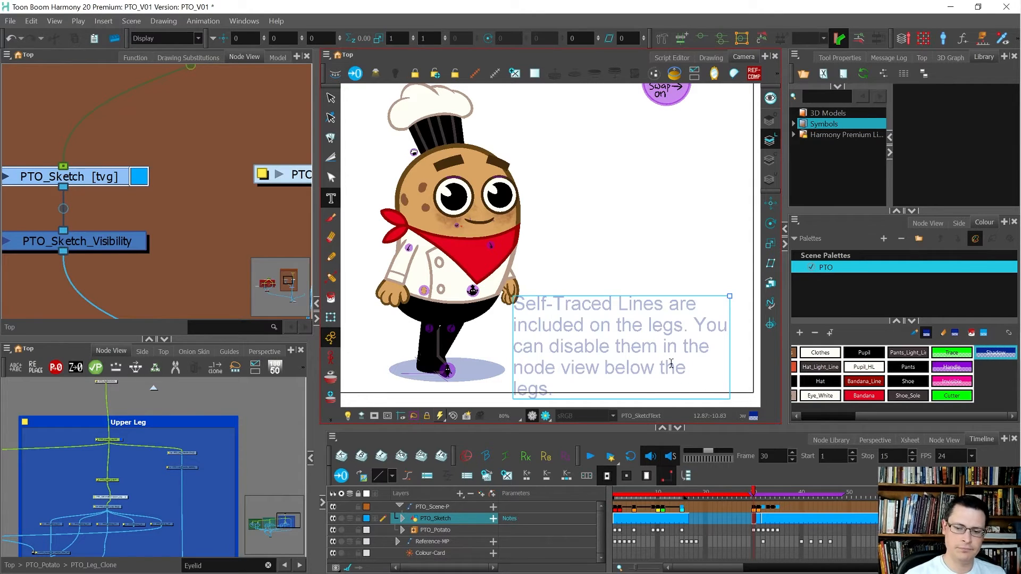
Step: Select all of the note's text and set its font size to 26
key(ctrl+a)
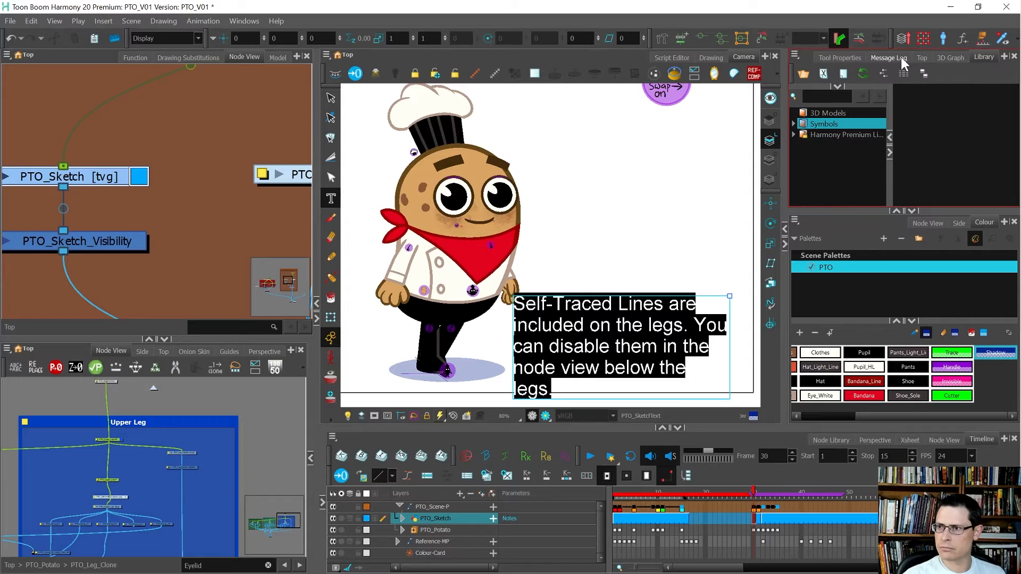
click(840, 57)
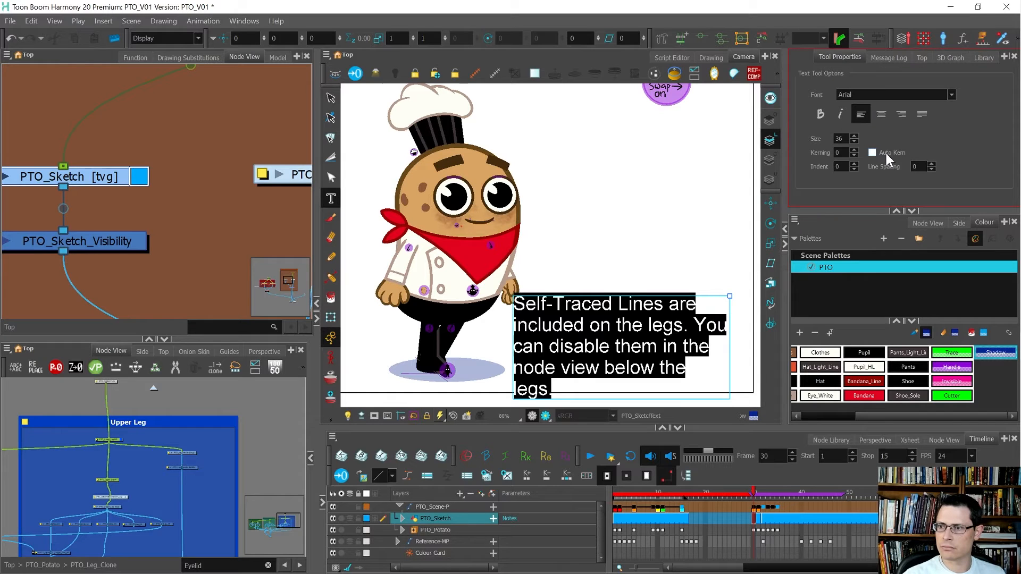
click(853, 140)
click(853, 140)
click(853, 140)
click(853, 141)
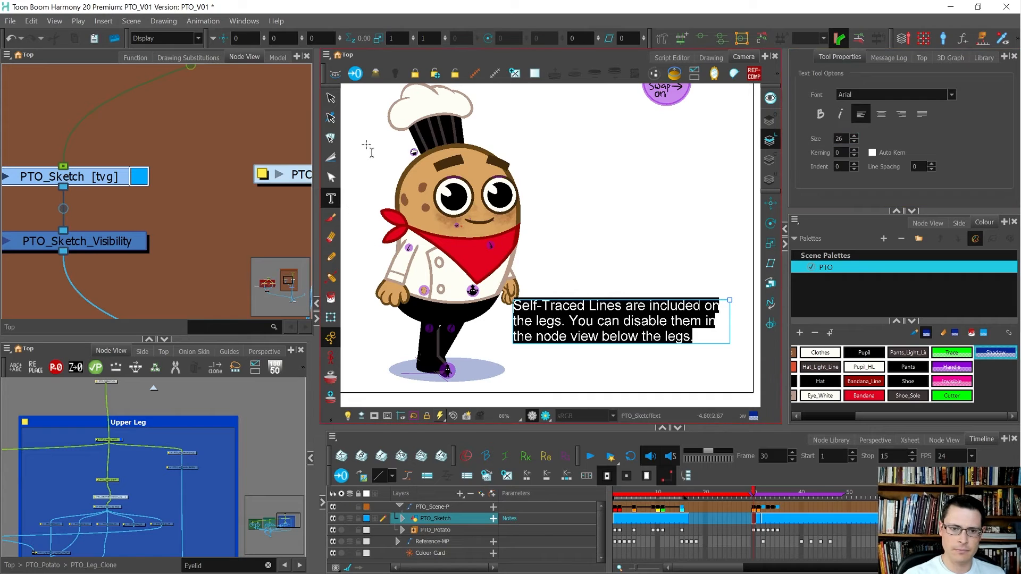
Step: Select the note text about the self-traced lines and shift it slightly lower beside the legs
click(330, 98)
click(583, 321)
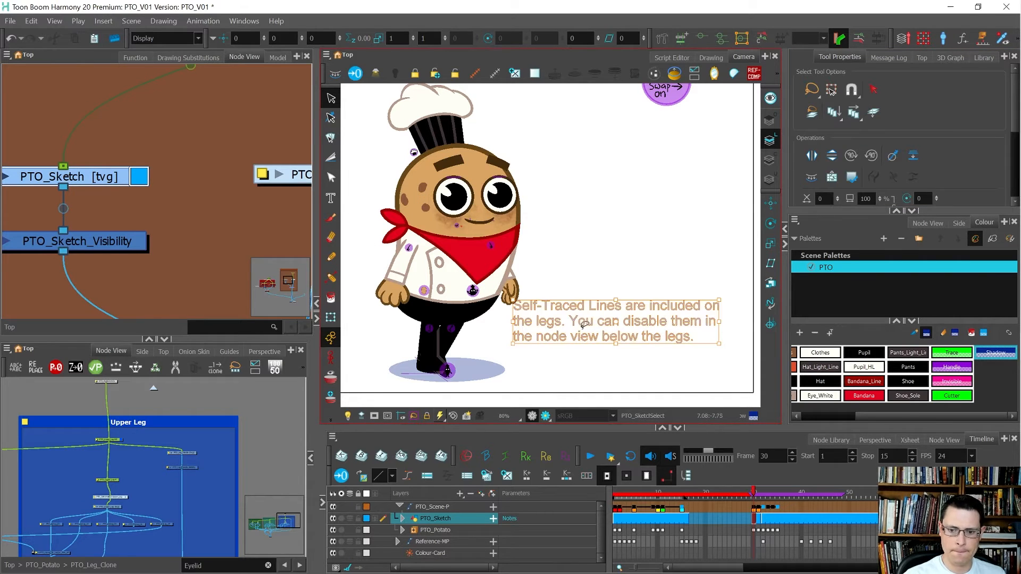
drag(583, 321, 585, 353)
Step: Brush a curved arrow from the note text to the self-traced line on the leg, redrawing the first stroke
scroll(483, 358, up, 4)
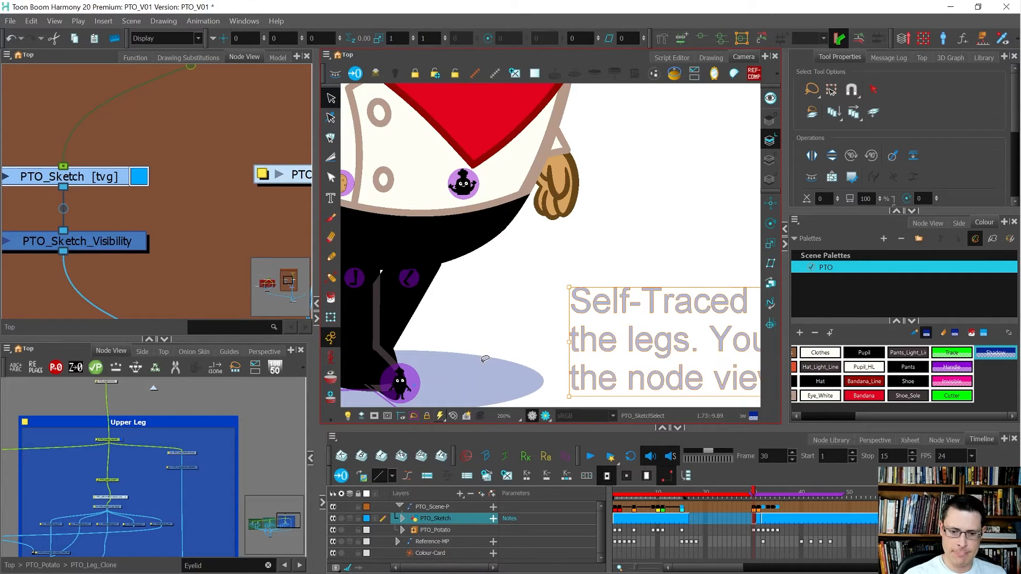
key(alt+b)
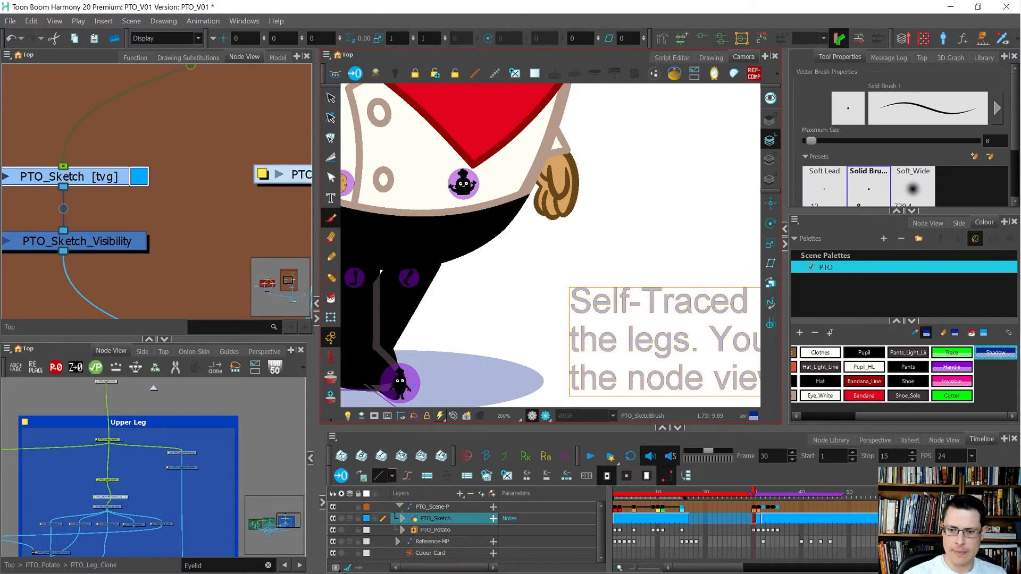
drag(558, 297, 421, 333)
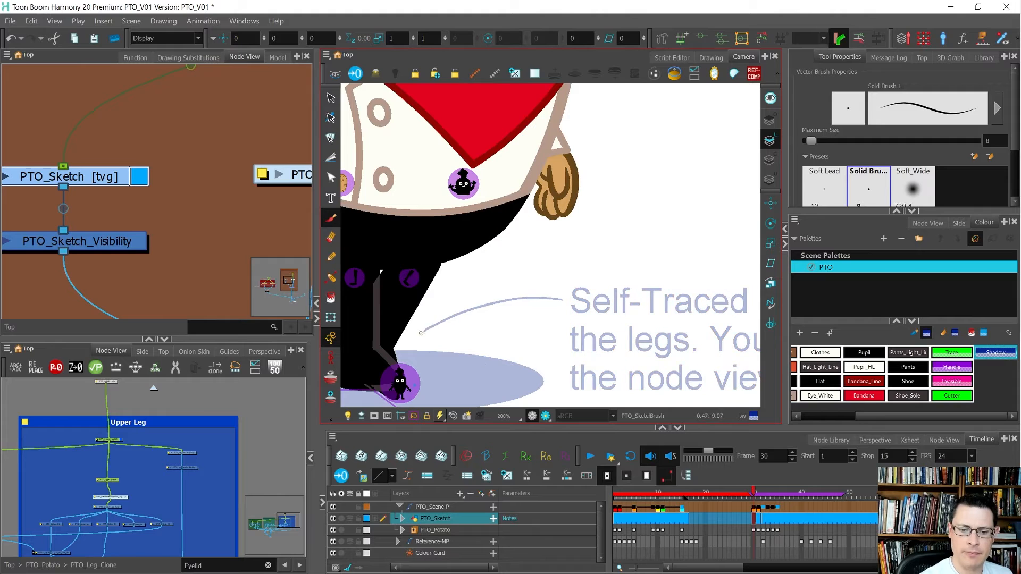
key(ctrl+z)
mouse_move(565, 302)
mouse_down()
mouse_move(427, 309)
mouse_move(379, 327)
mouse_up()
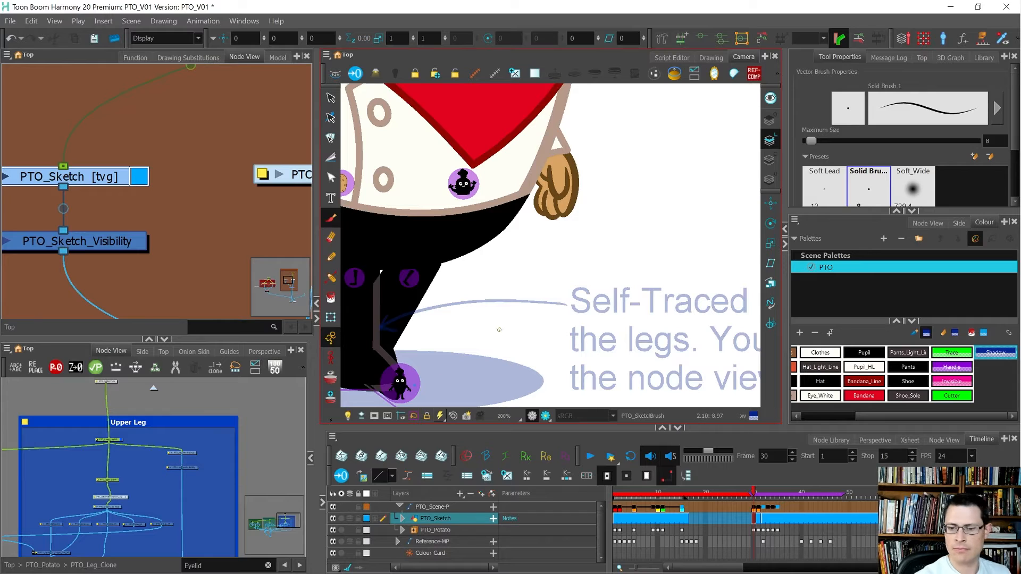
Step: Recolour the note text and arrow with the Pupil swatch
key(alt+s)
key(ctrl+a)
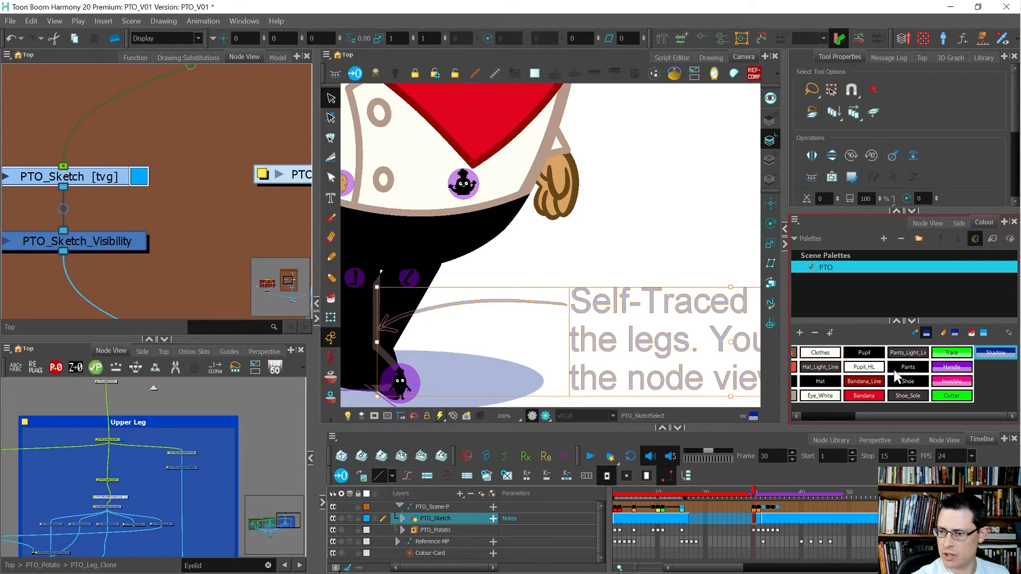
click(870, 354)
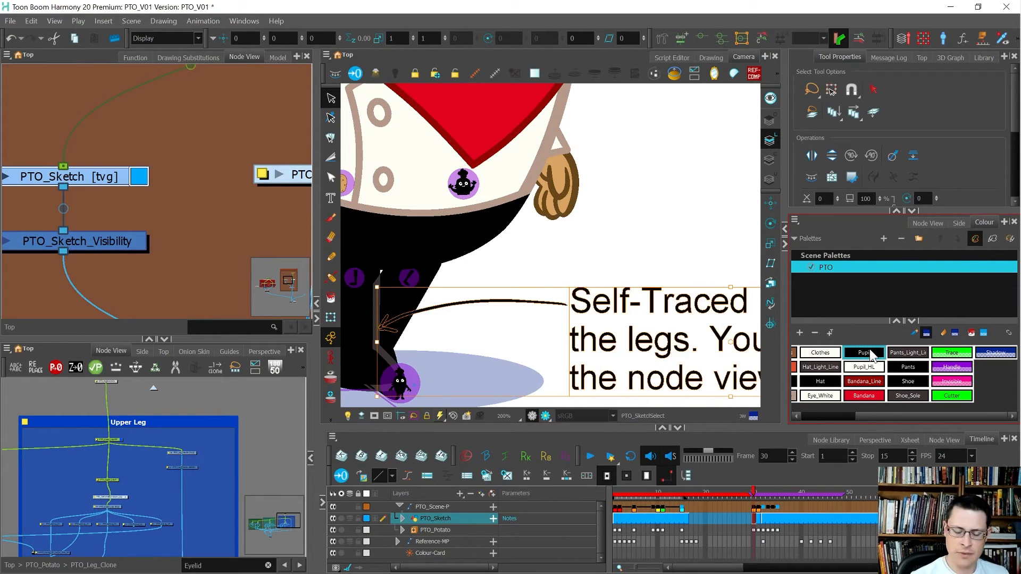
Step: Shorten the arrow horizontally so that its head ends just outside the leg
click(474, 304)
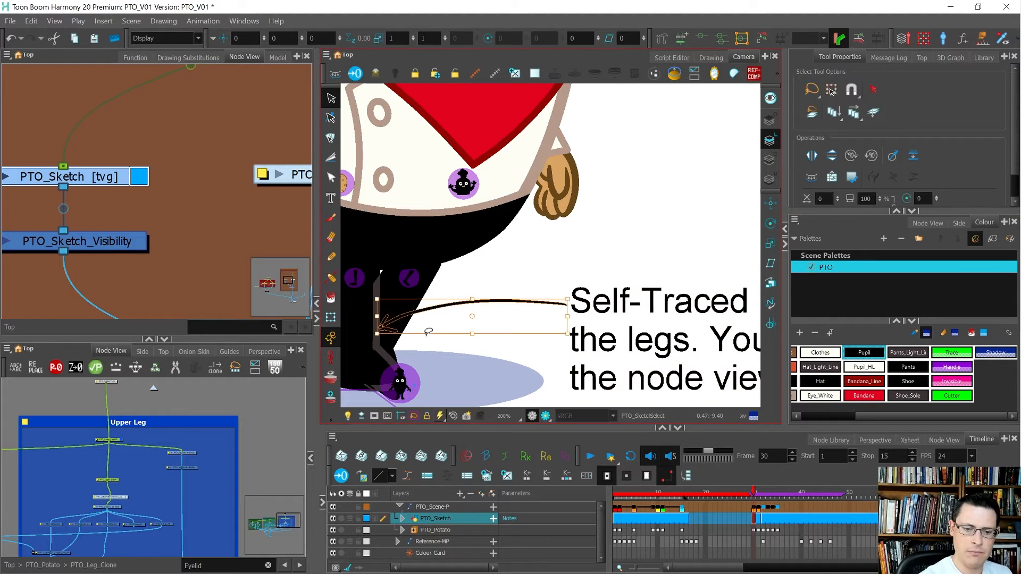
drag(378, 318, 417, 318)
click(511, 263)
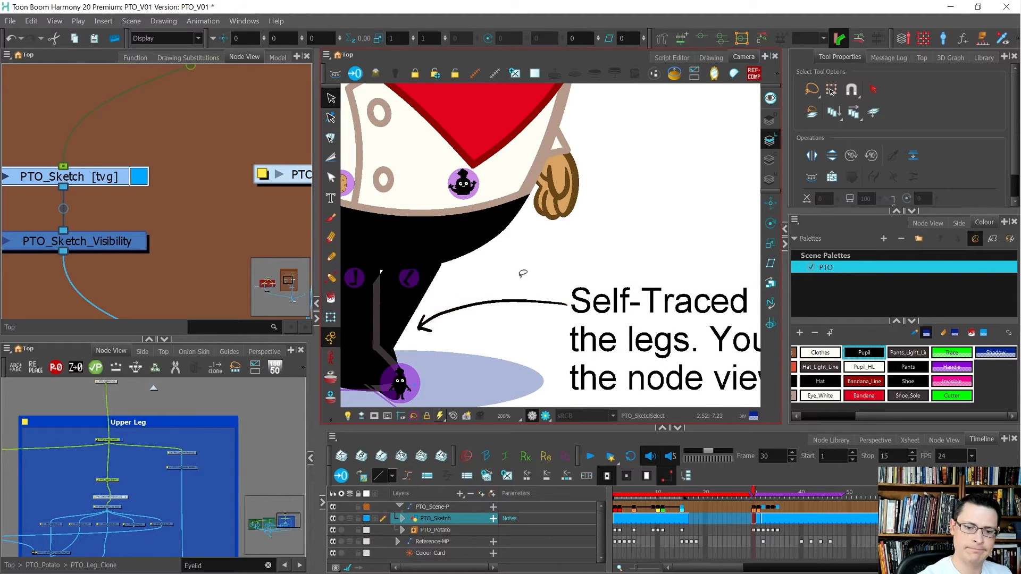
scroll(521, 306, down, 2)
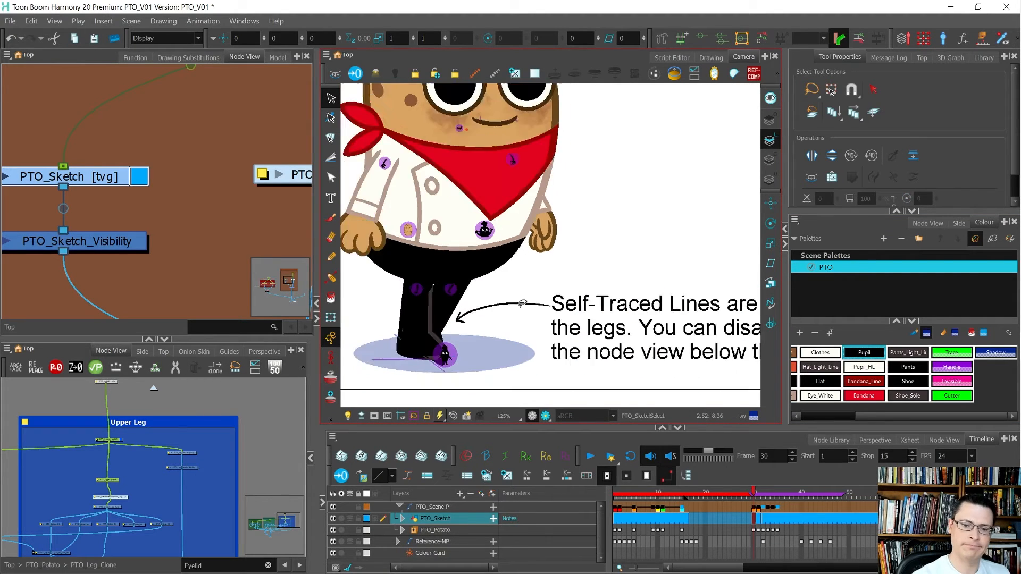
scroll(522, 303, down, 3)
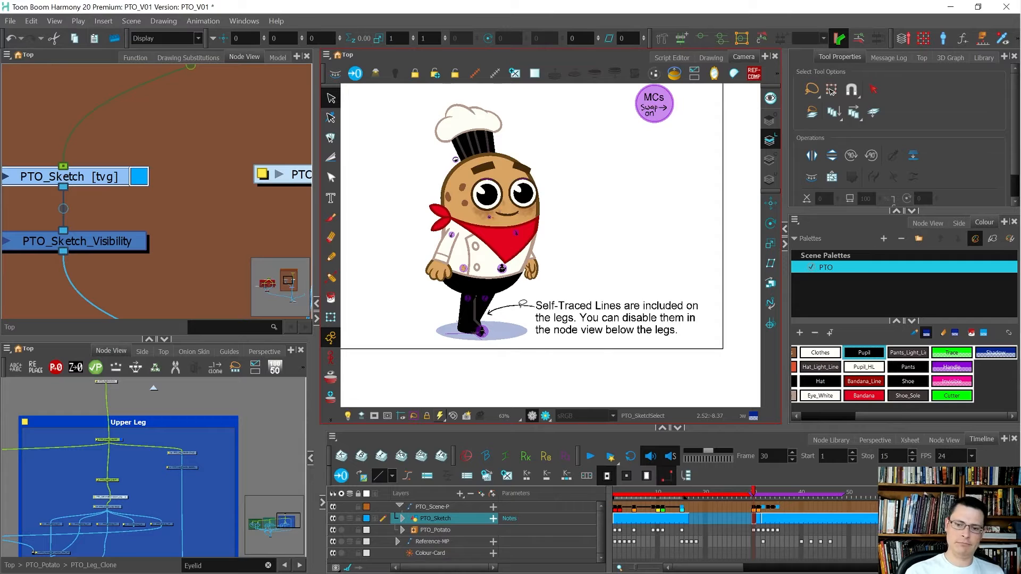
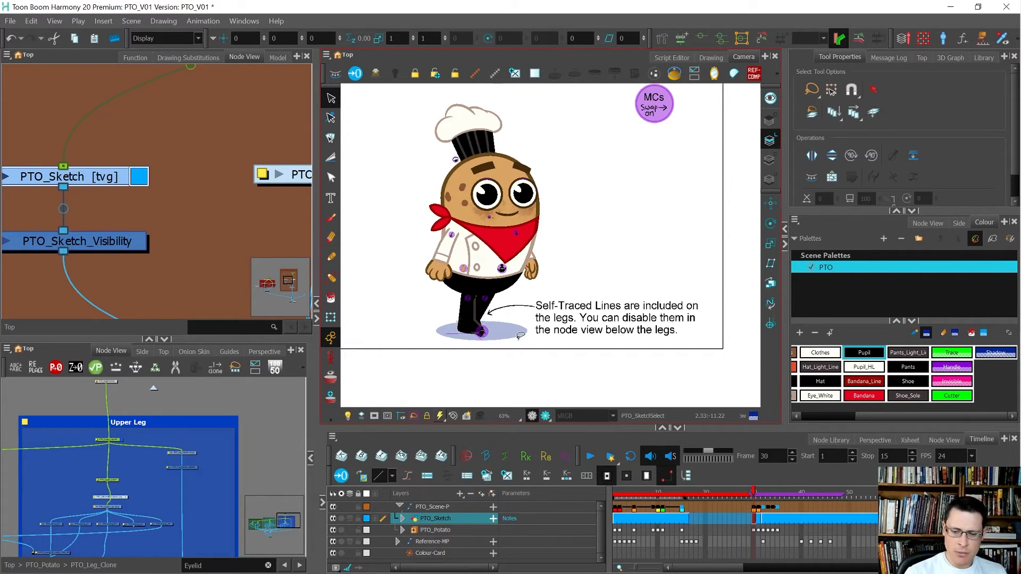
Step: Rotate the whole arm nearest the note outward from the body, with the hand's parent as the pivoting part
scroll(585, 248, up, 2)
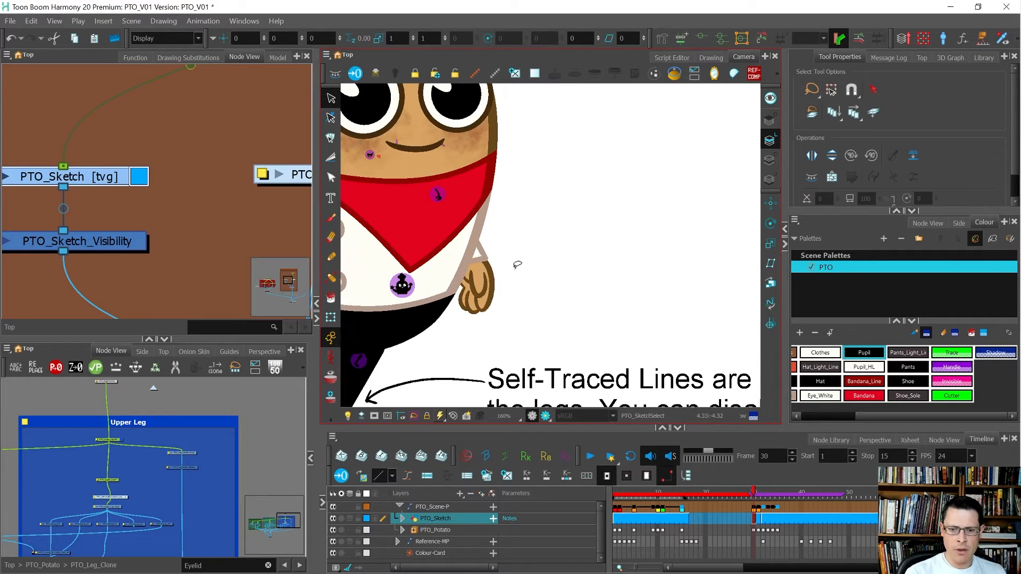
key(shift+t)
click(470, 281)
key(b)
key(b)
drag(481, 278, 560, 268)
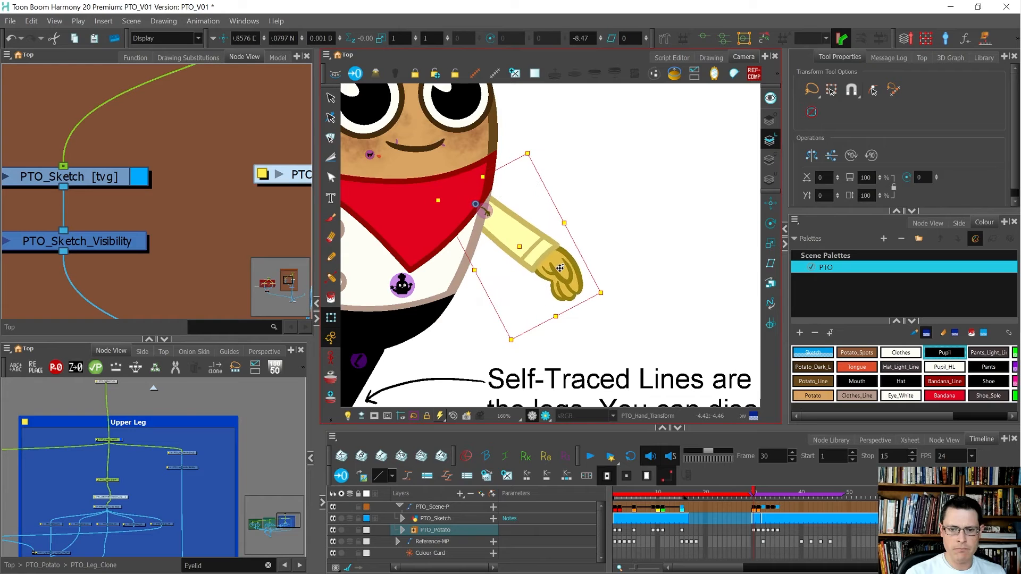
Step: Bend the forearm's deformer curve so the sleeve end bulges outward over the hand
click(540, 253)
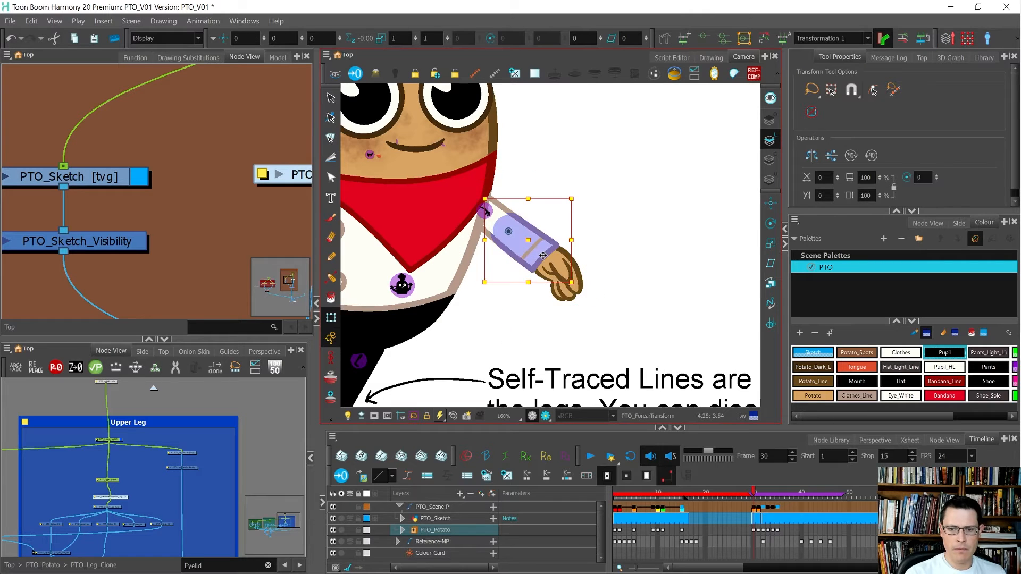
scroll(542, 257, up, 2)
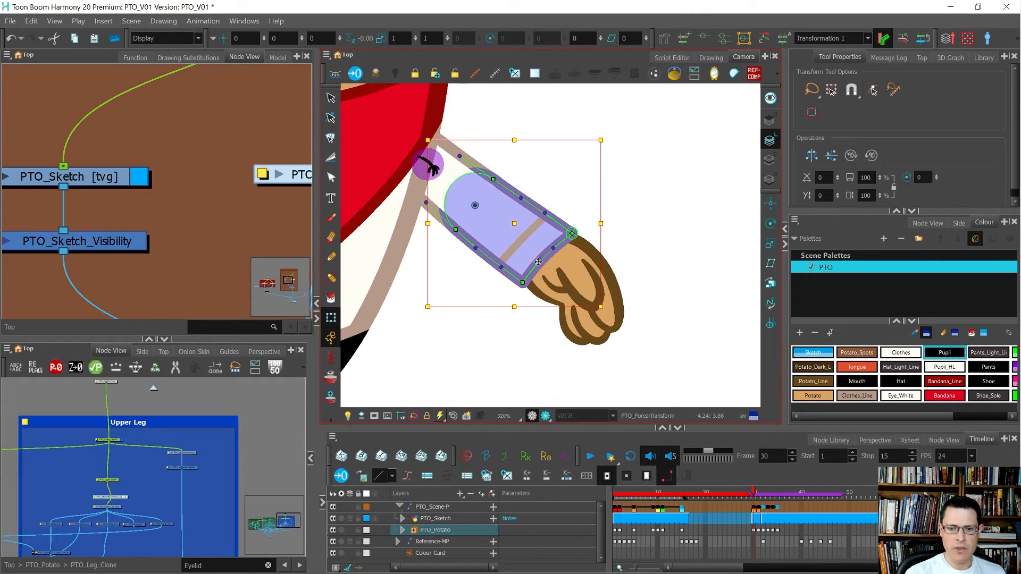
drag(538, 262, 566, 295)
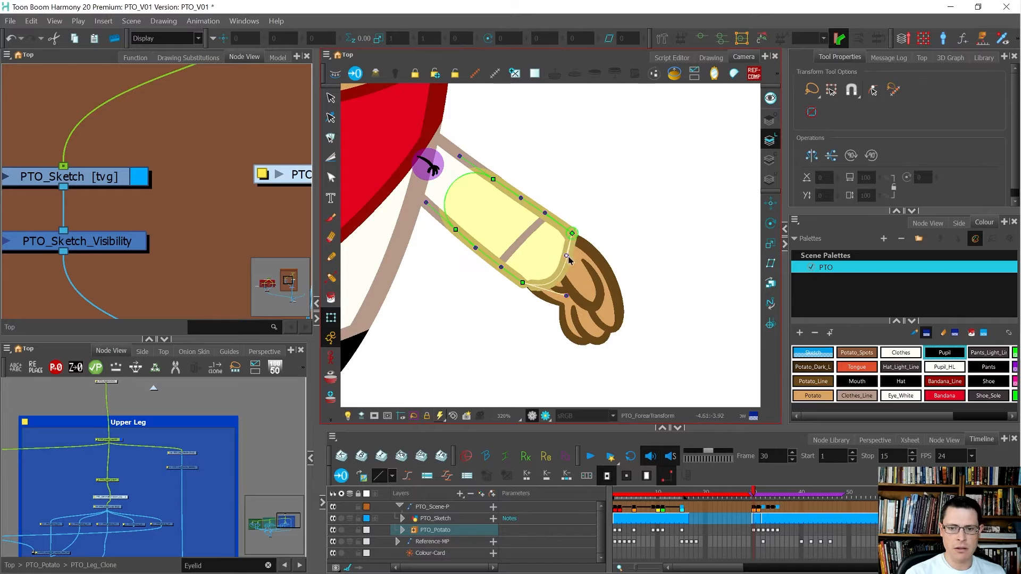
Step: Bend the cuff line's deformer into an arc curving toward the elbow and adjust its end to form a round sleeve opening
click(527, 241)
click(514, 247)
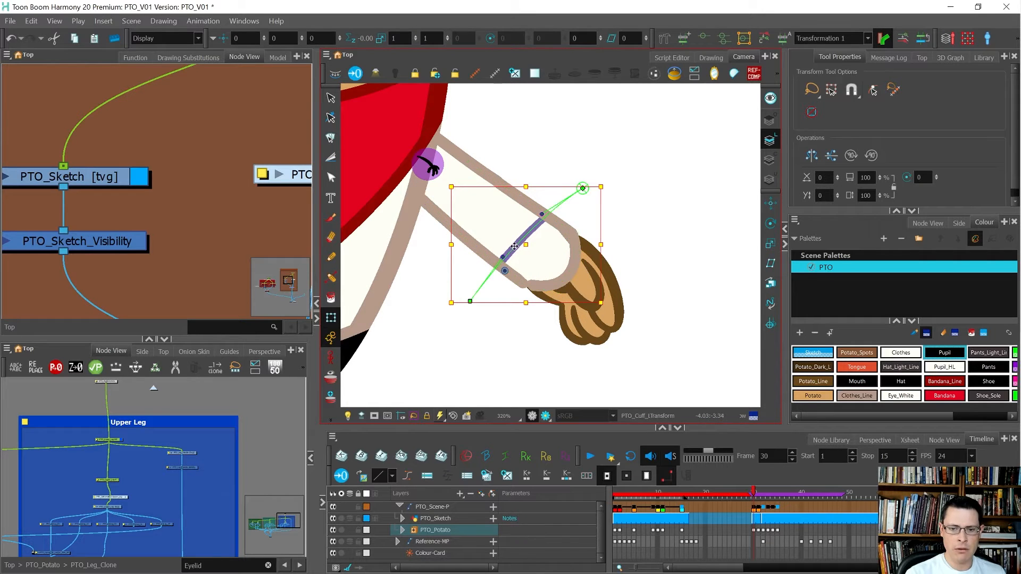
drag(503, 256, 463, 210)
mouse_move(544, 214)
mouse_down()
mouse_move(523, 195)
mouse_move(586, 201)
mouse_move(595, 228)
mouse_move(548, 206)
mouse_up()
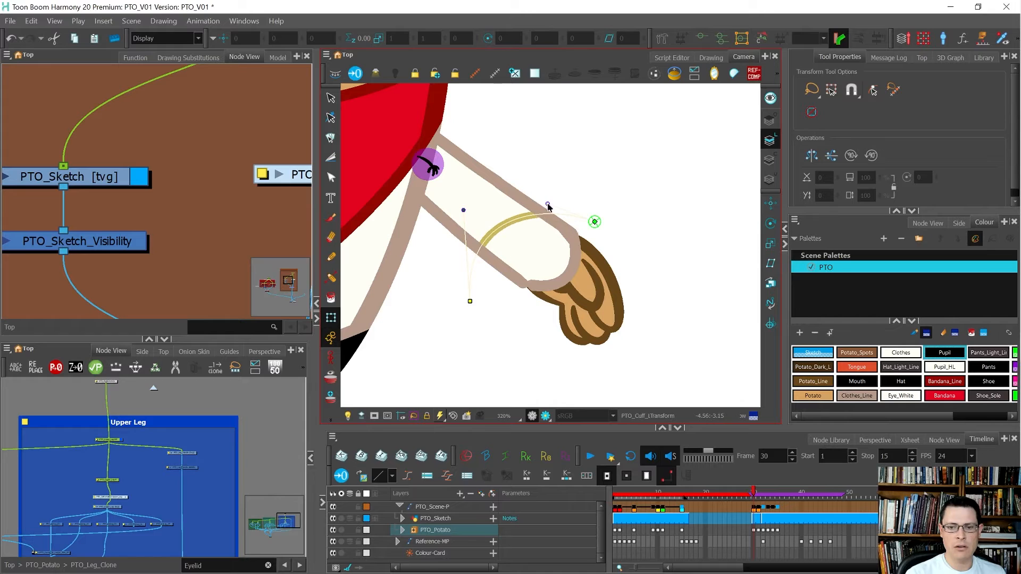
drag(477, 306, 511, 304)
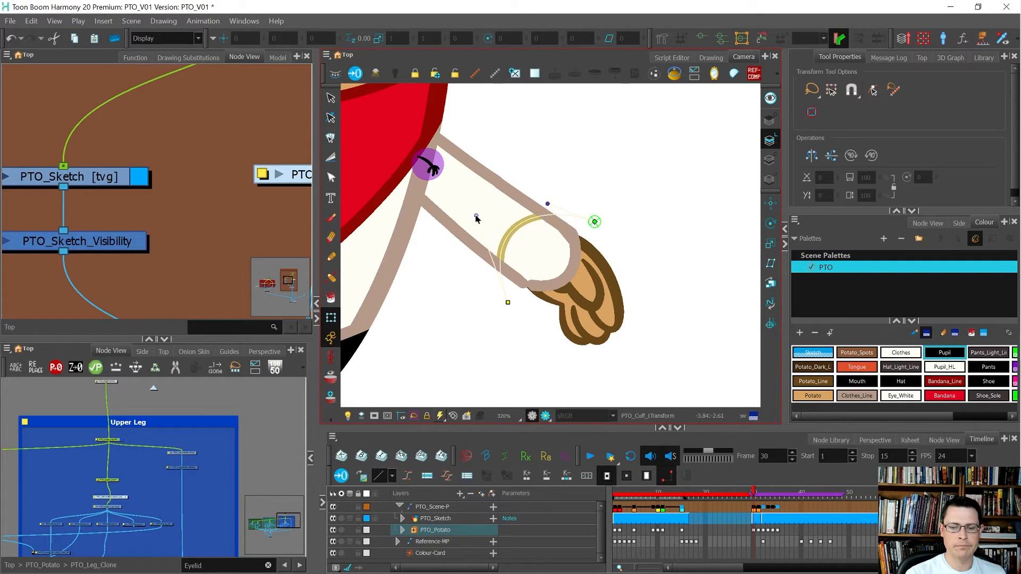
click(449, 289)
click(524, 258)
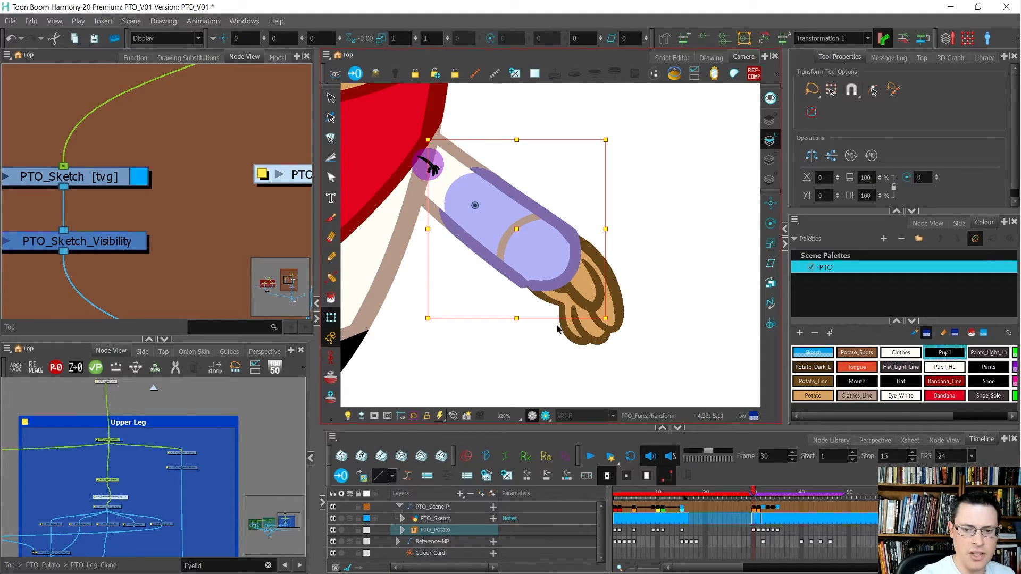
Step: Try brushing hatching strokes inside the cuff opening on the PTO_Sketch layer
scroll(558, 328, down, 5)
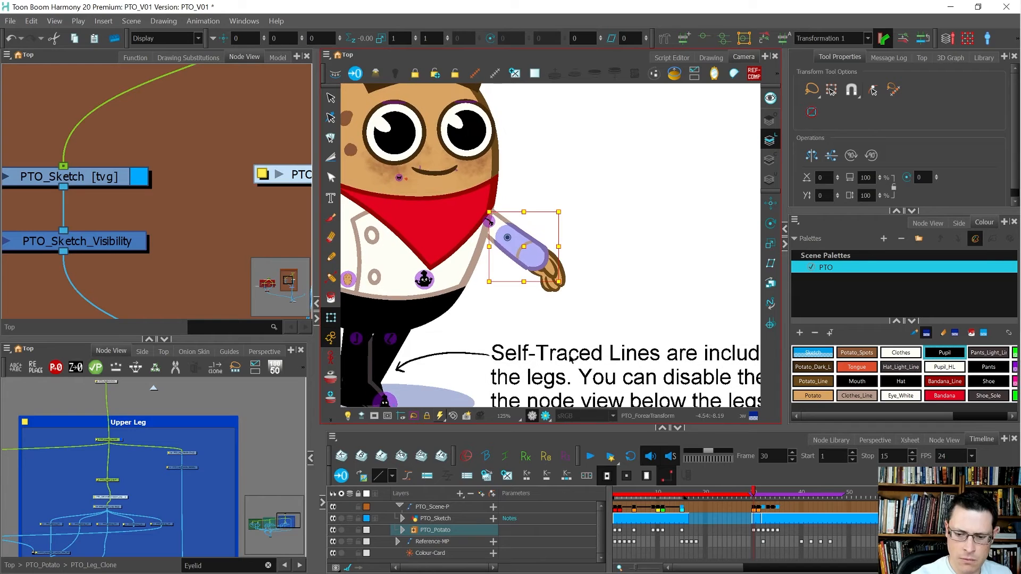
click(572, 361)
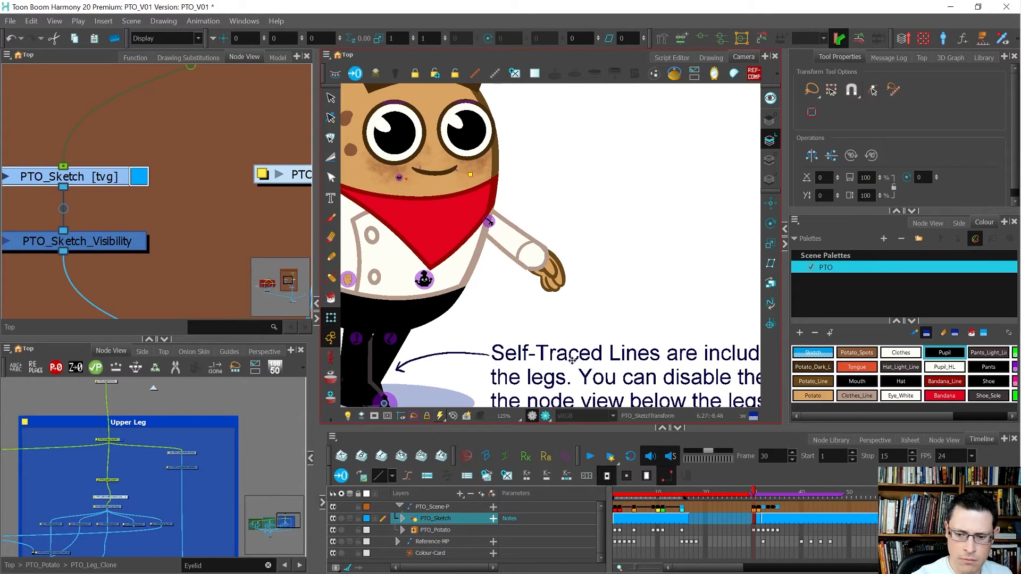
key(alt+b)
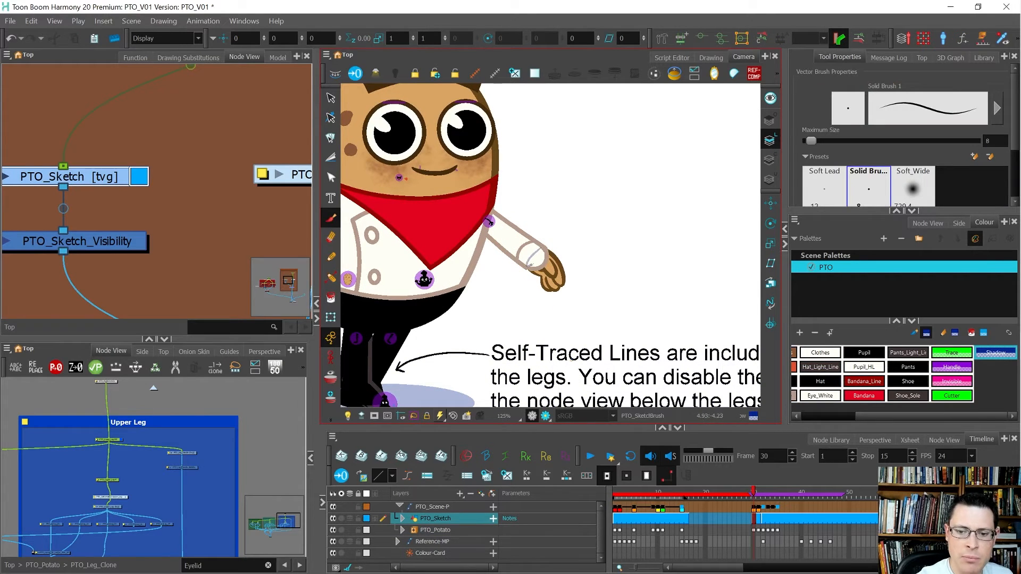
key(ctrl+z)
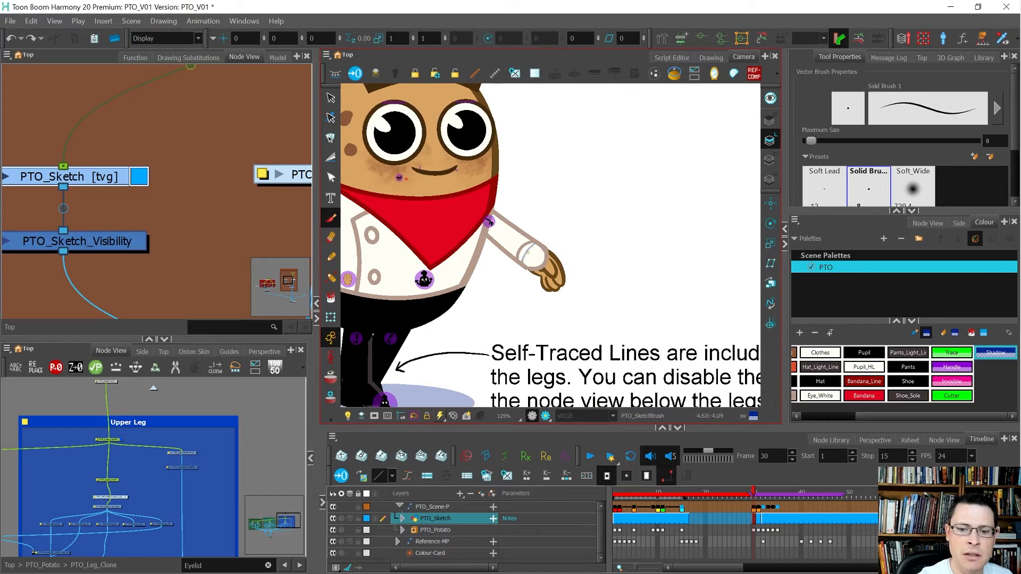
drag(528, 253, 538, 256)
key(ctrl+z)
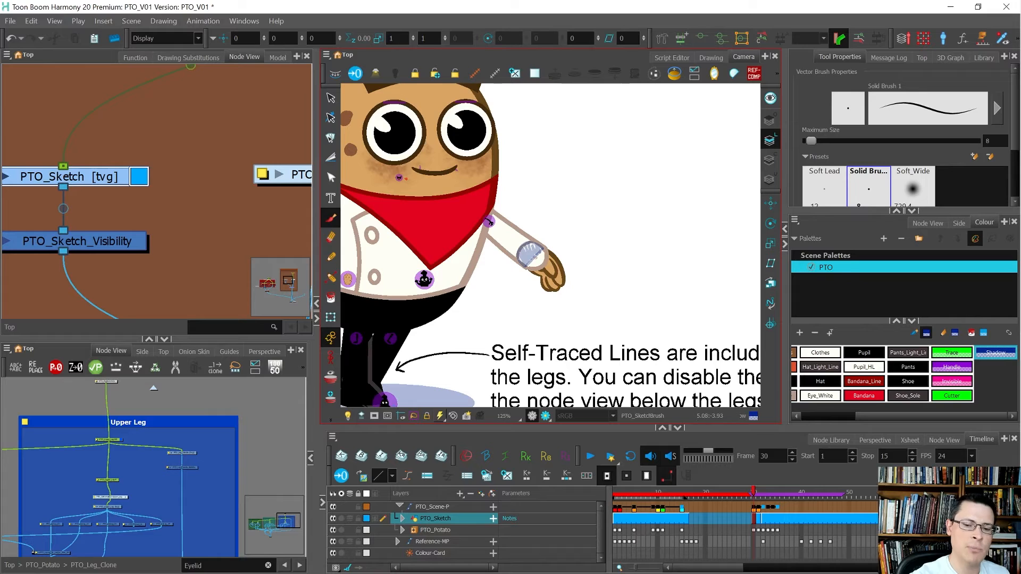
Step: Inspect the forearm's sleeve opening up close and remove the sketched hatching from the cuff
key(shift+t)
click(530, 257)
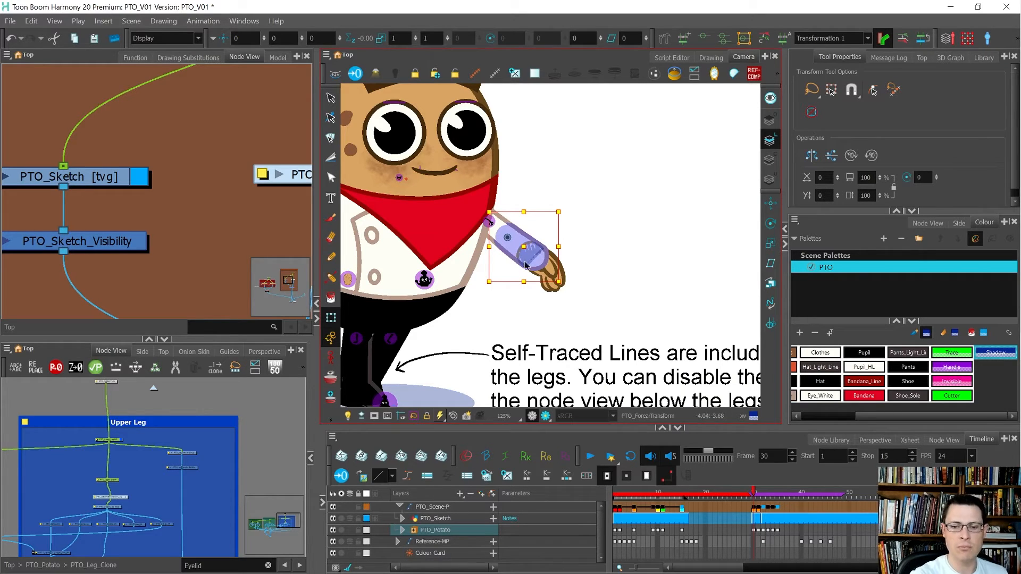
scroll(531, 264, up, 5)
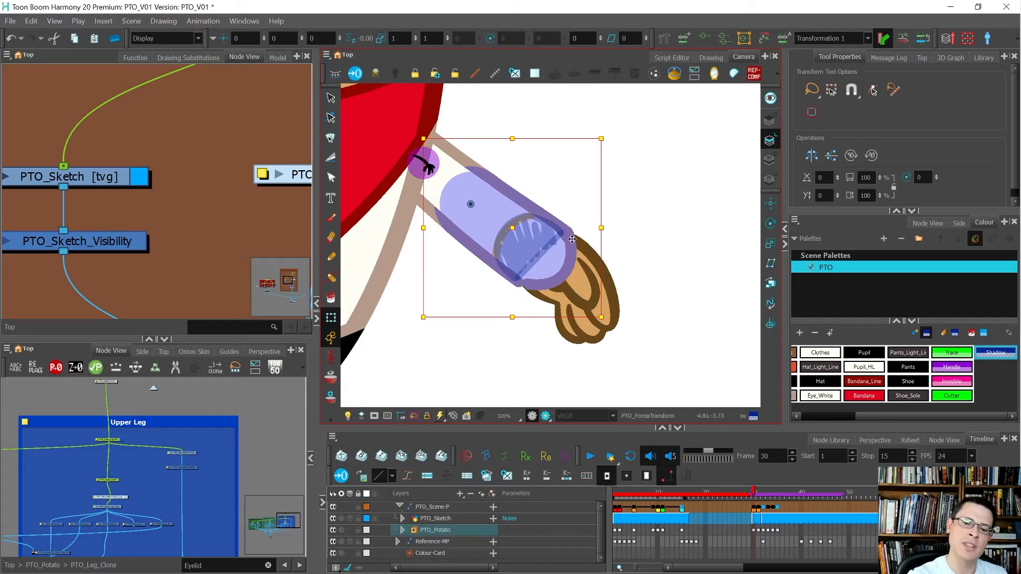
click(622, 289)
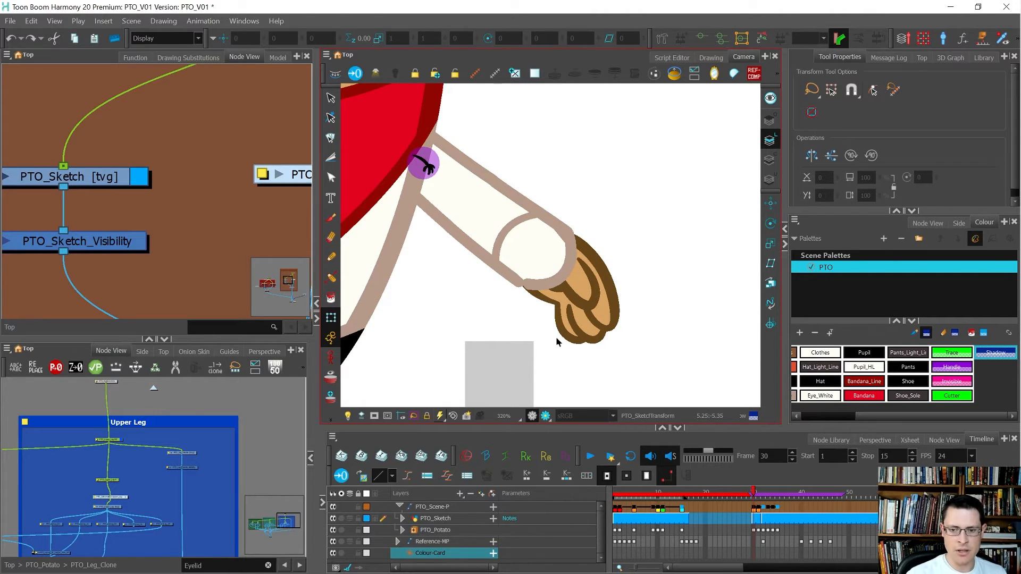
Step: Nudge the hand forward in depth so it sits in front of the sleeve cuff
click(584, 287)
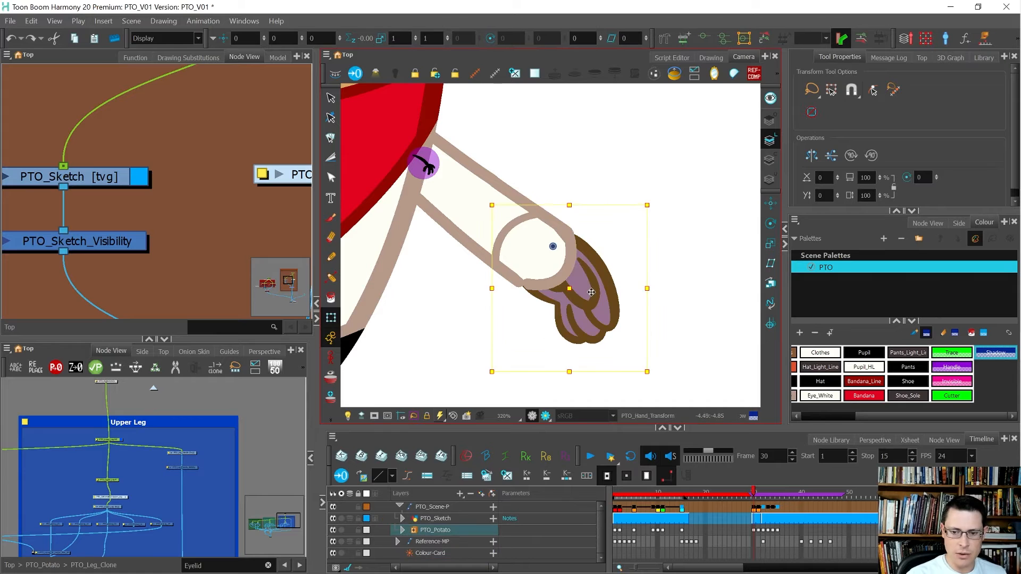
key(alt+Down)
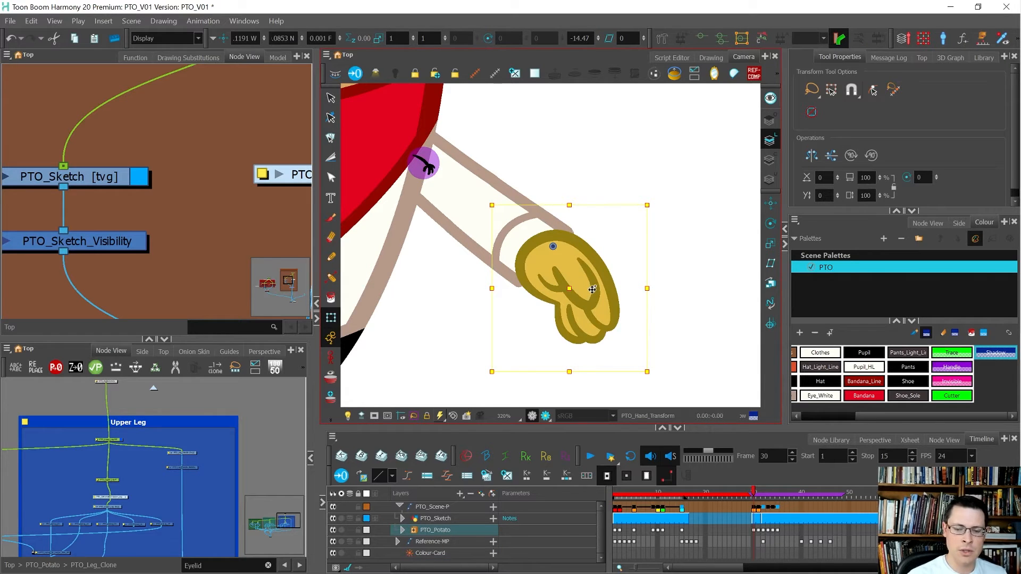
key(1)
scroll(579, 273, down, 1)
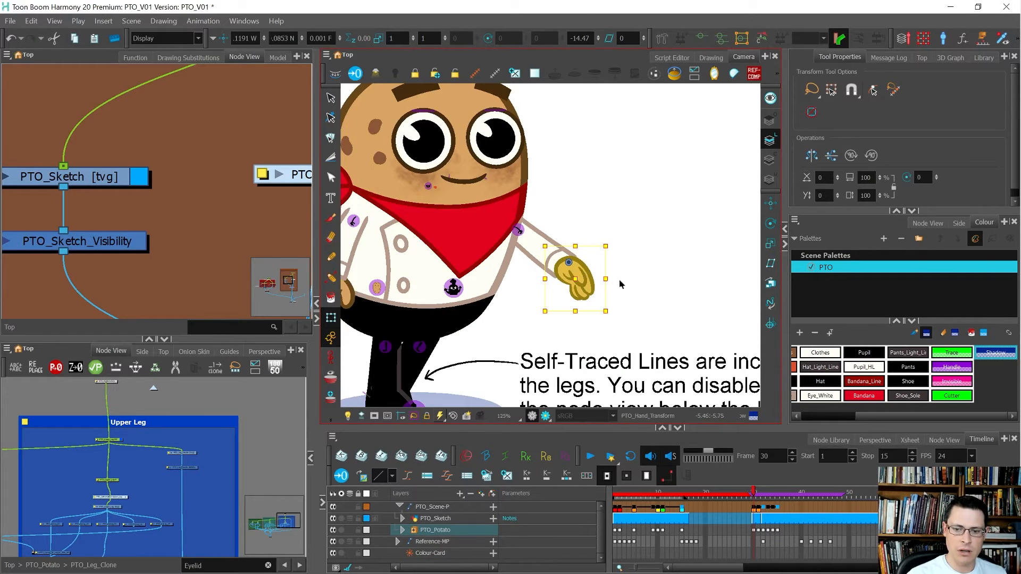
Step: Show the drawing substitutions for the potato chef's outstretched hand and swap its drawing to Default_000
click(620, 280)
click(582, 274)
key(2)
click(596, 306)
key(p)
click(566, 279)
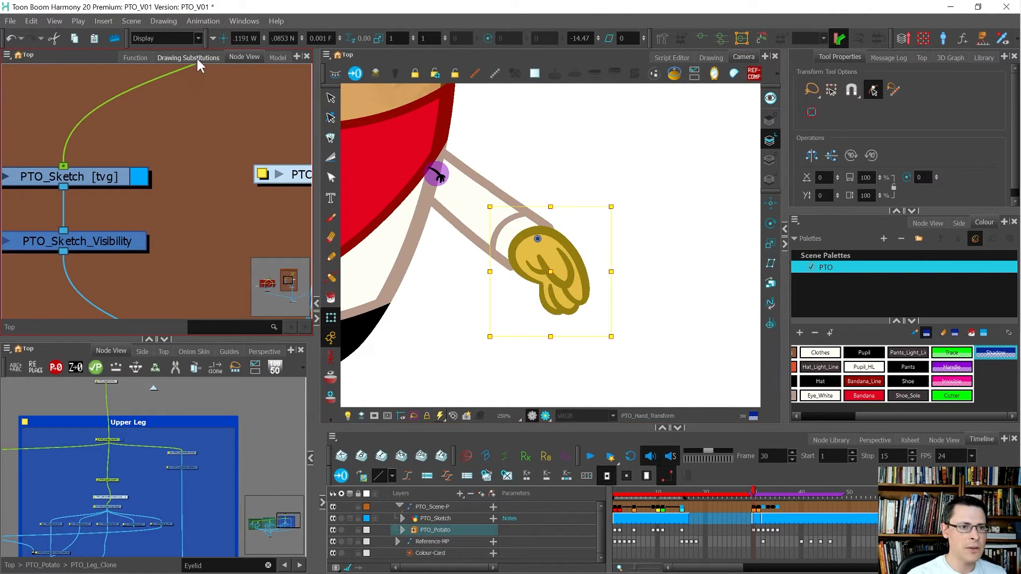
click(189, 58)
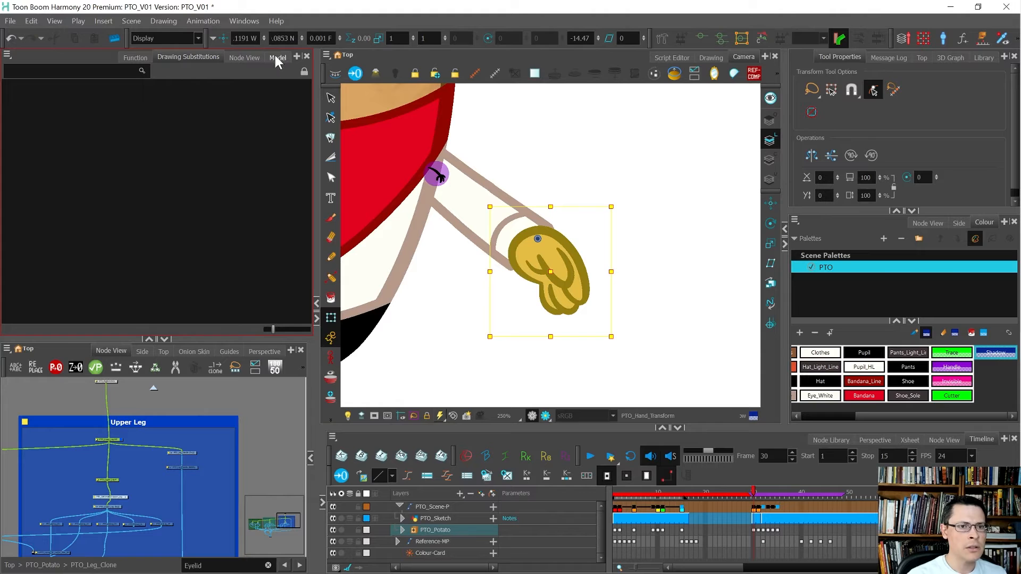
click(534, 207)
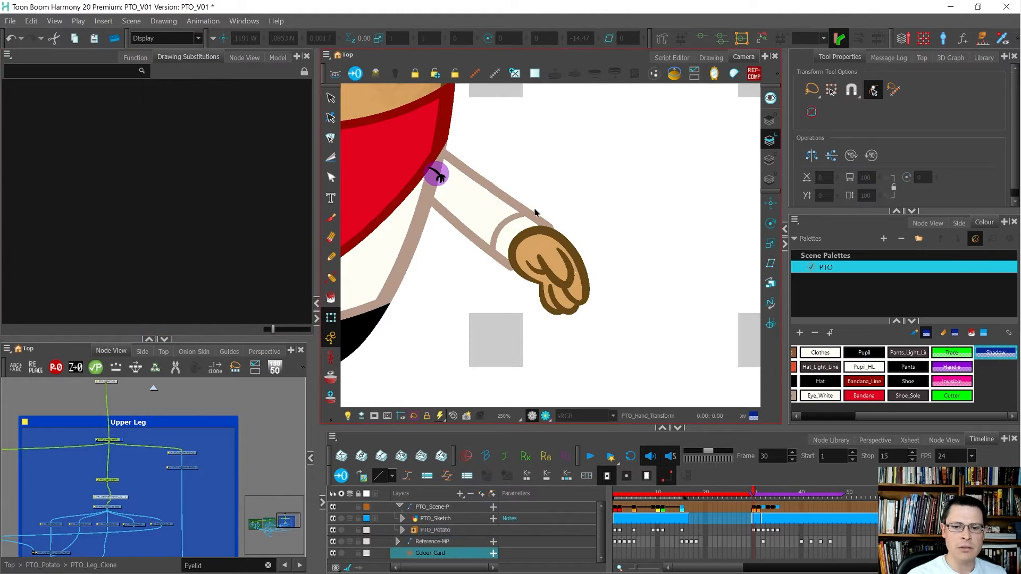
click(553, 272)
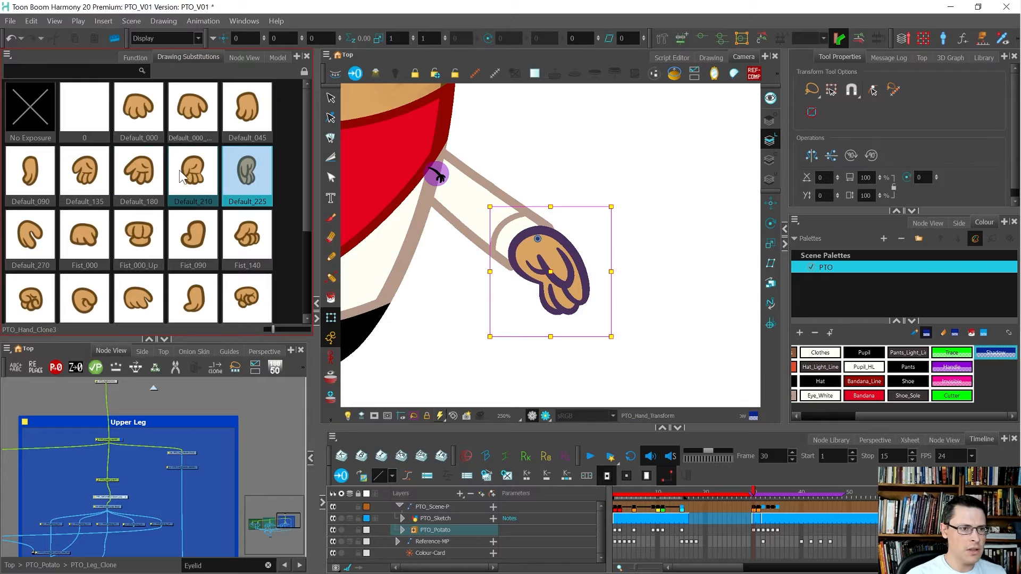
click(140, 111)
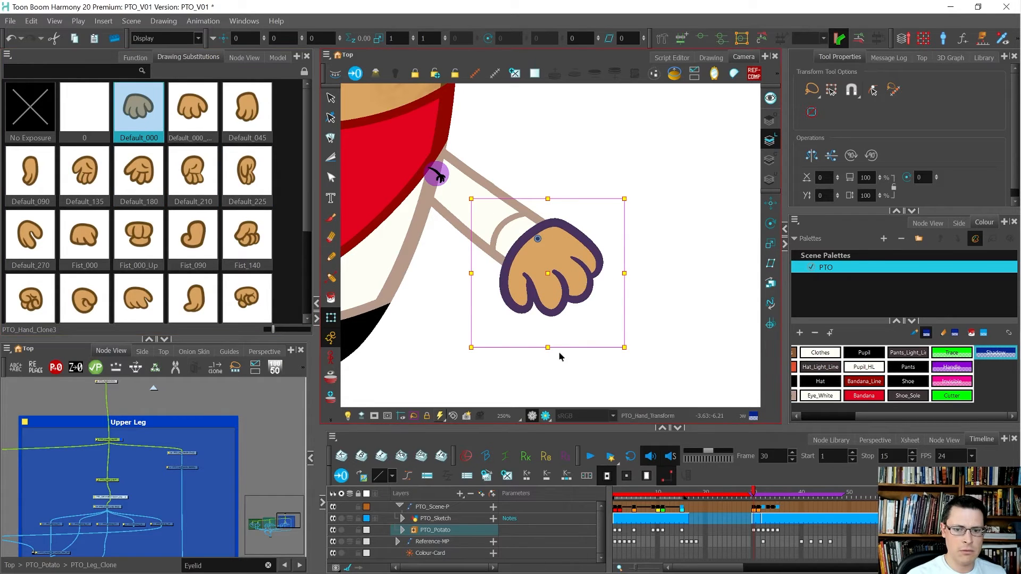
Step: Swap the hand to the Default_000 variant with a separate thumb and rotate the thumb outward from the palm
click(518, 301)
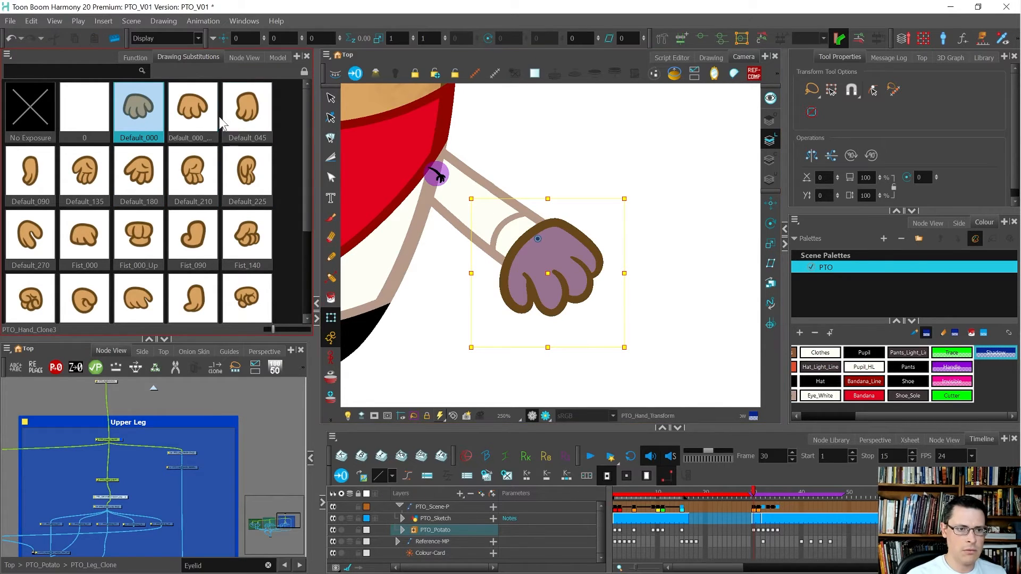
click(213, 113)
click(524, 308)
drag(541, 318, 497, 315)
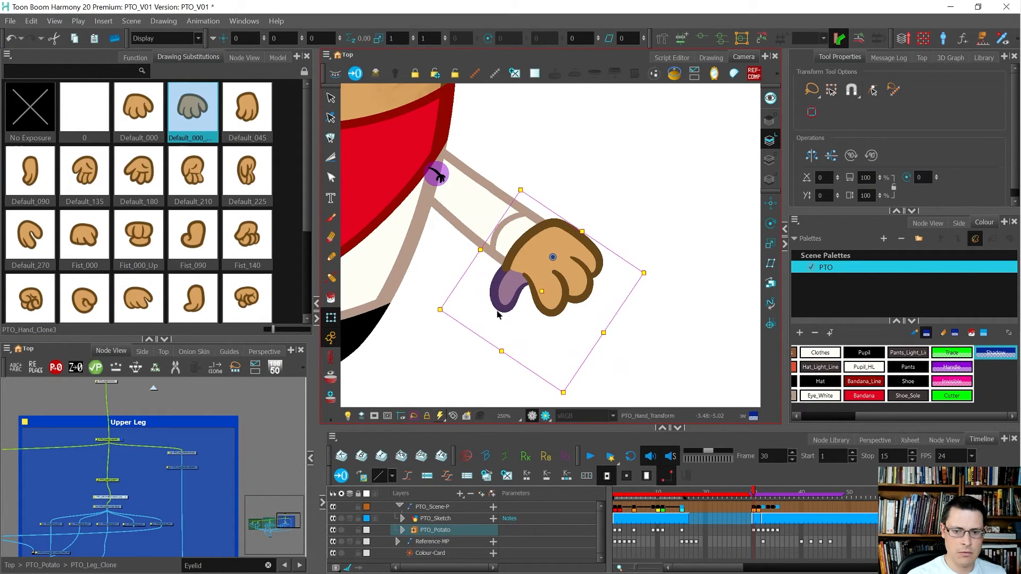
Step: Try moving the hand's outer finger away from the palm and undo the move
click(591, 263)
click(583, 292)
drag(577, 299, 602, 299)
key(ctrl+z)
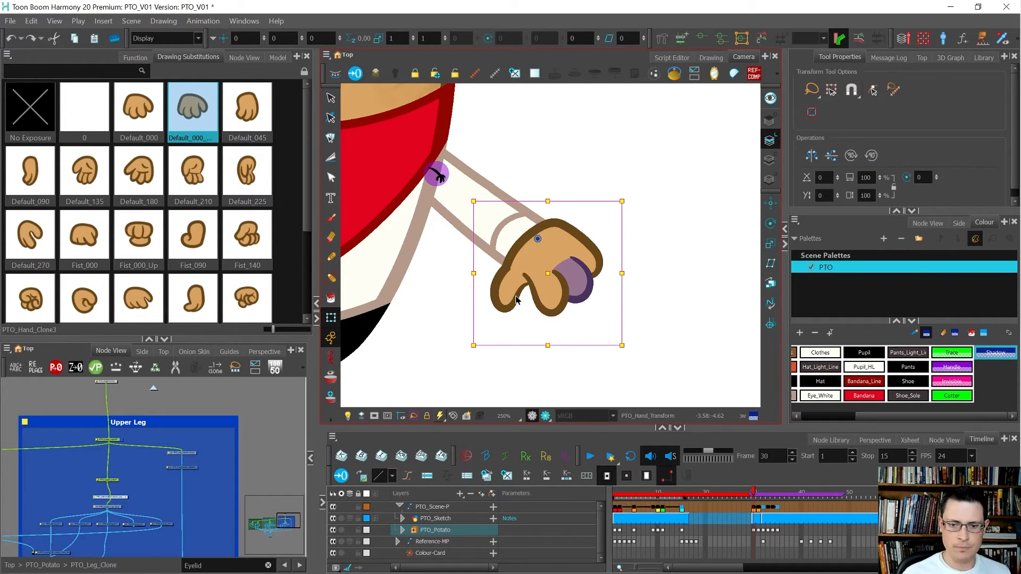
Step: Duplicate the Self-Traced Lines text note on the PTO_Sketch layer and place the copy above the outstretched arm, clear of the character
scroll(515, 297, down, 5)
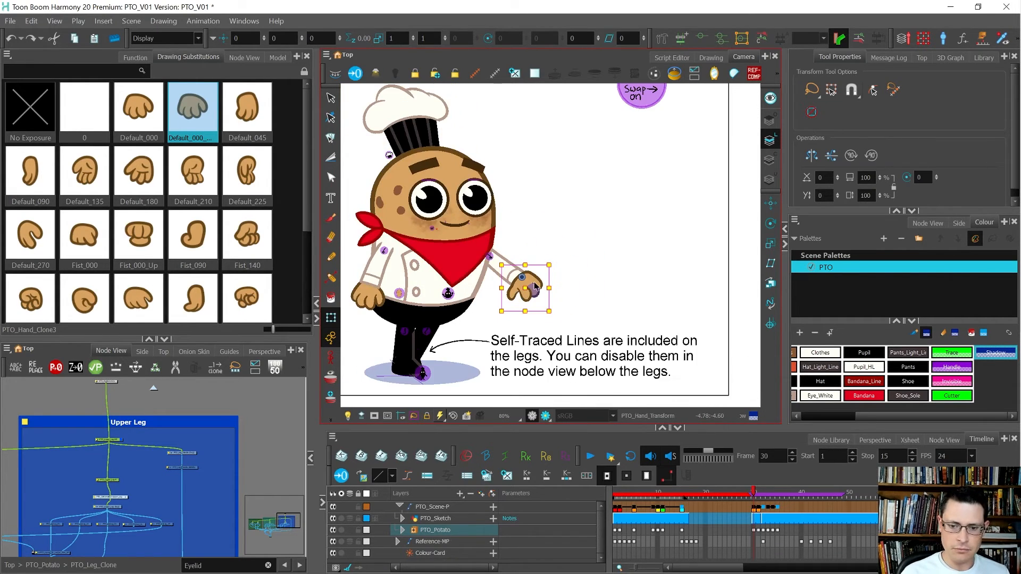
scroll(536, 287, up, 3)
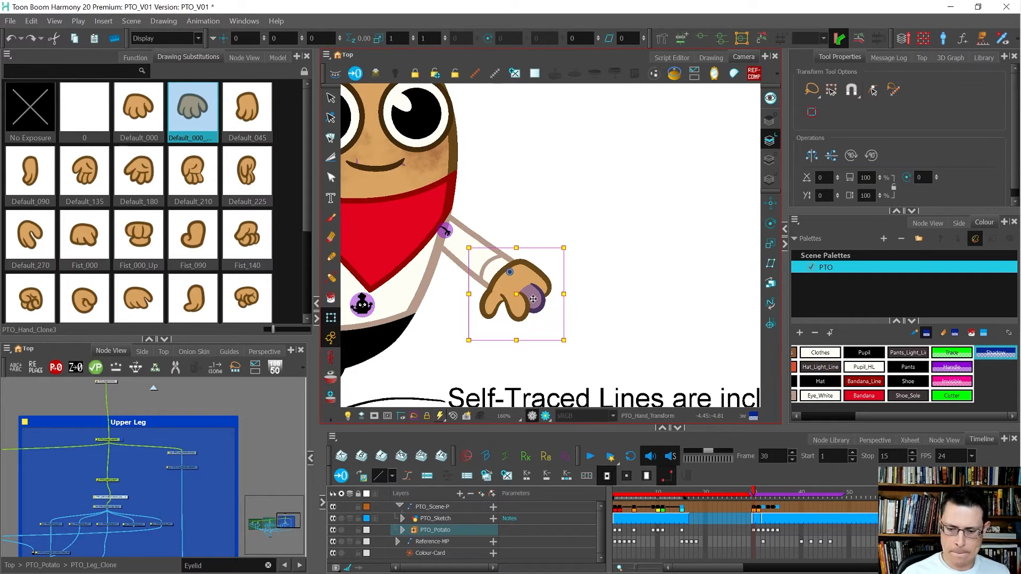
scroll(533, 299, down, 3)
scroll(556, 343, up, 4)
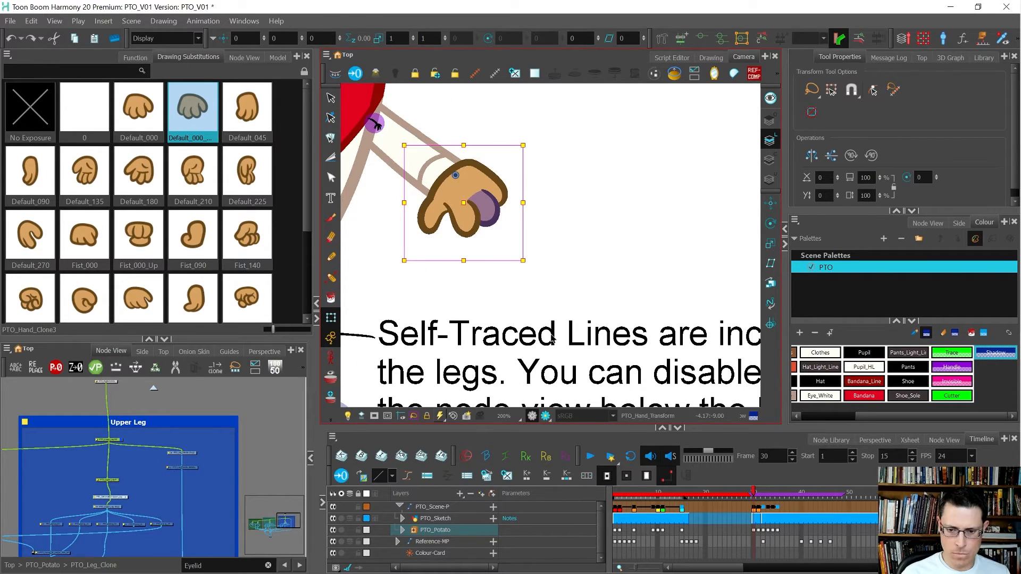
click(553, 336)
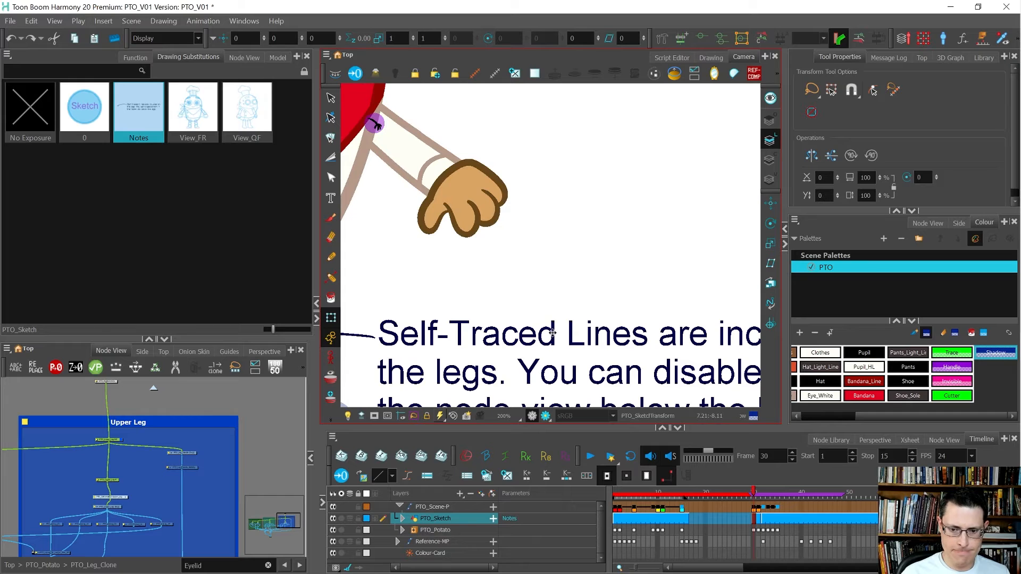
scroll(553, 332, down, 1)
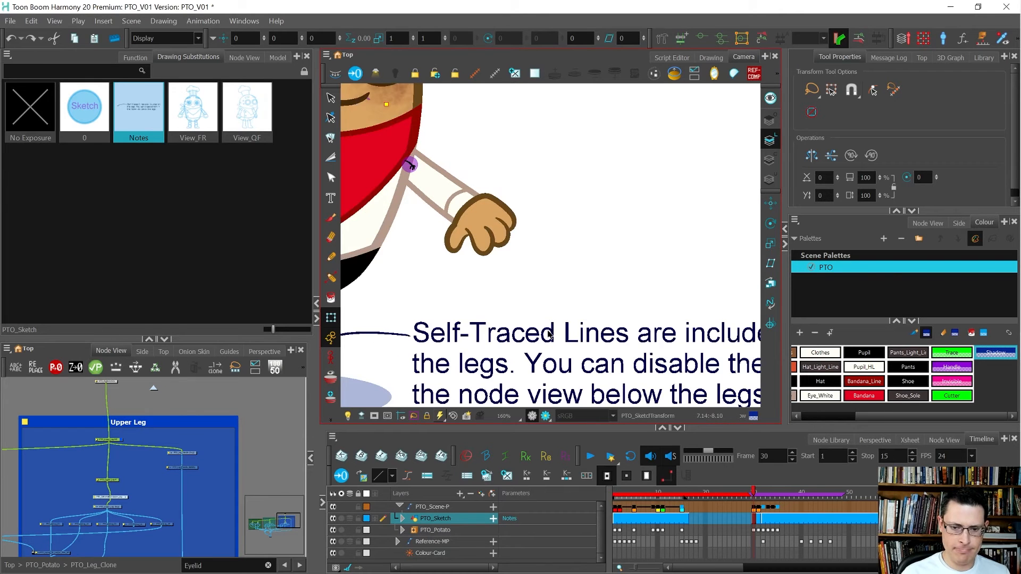
key(alt+s)
click(551, 334)
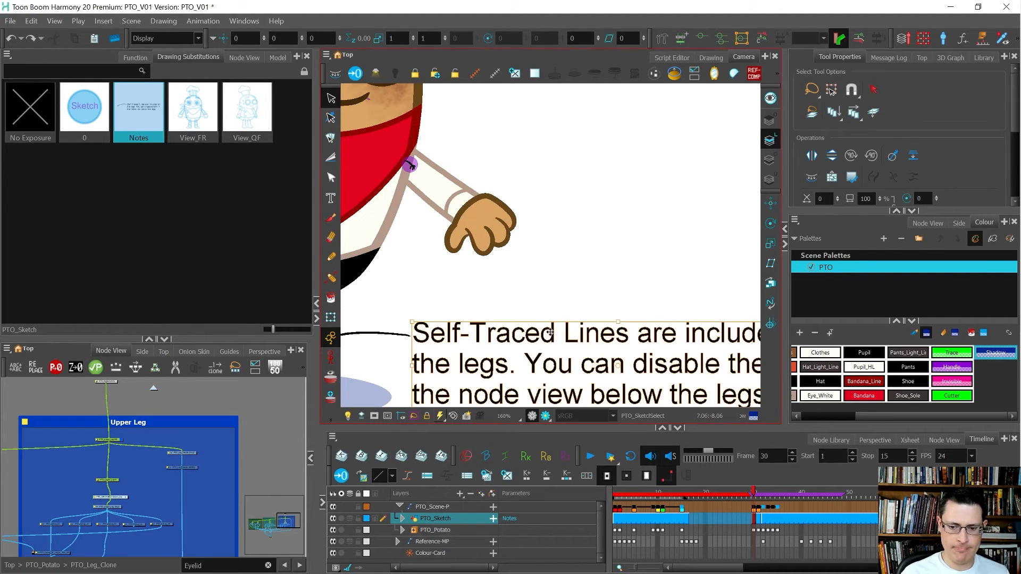
drag(553, 332, 553, 85)
scroll(497, 169, down, 2)
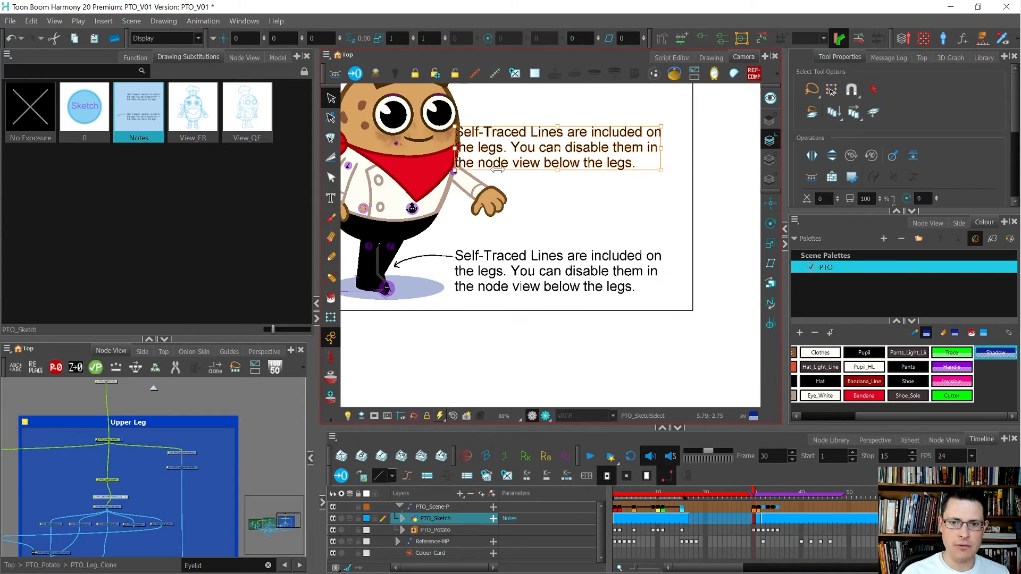
scroll(513, 134, up, 1)
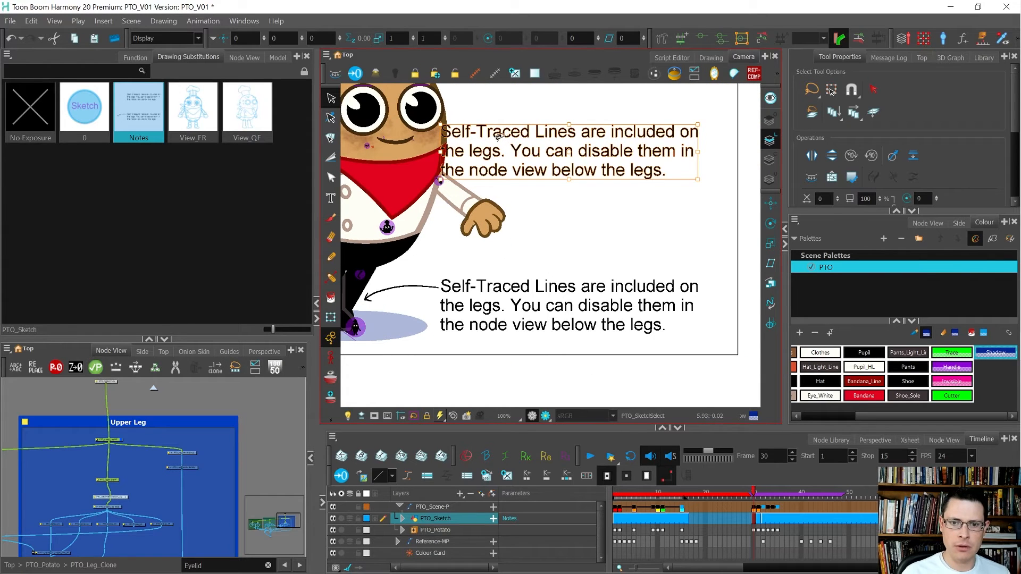
drag(499, 135, 532, 138)
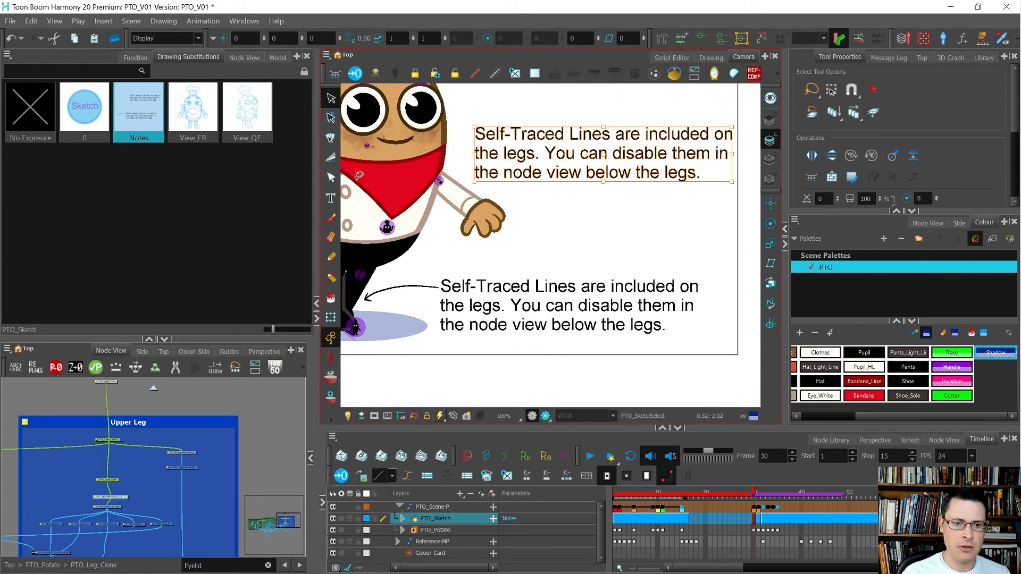
Step: Replace the copied note's text with "Arms- Simulate foreshortening as shown here by using z depth to bring the hand in front"
click(330, 198)
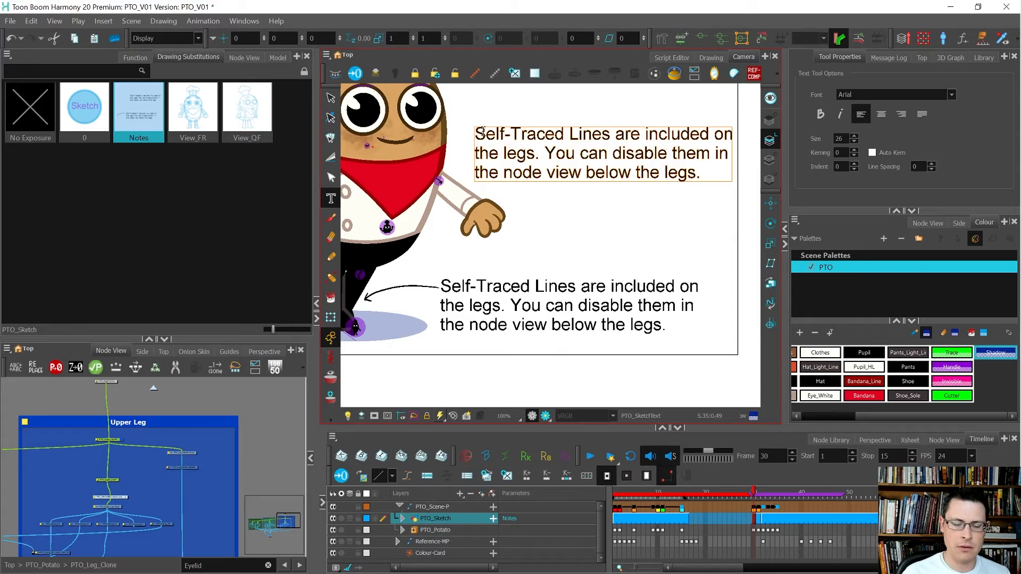
click(534, 175)
key(ctrl+a)
text(Arm)
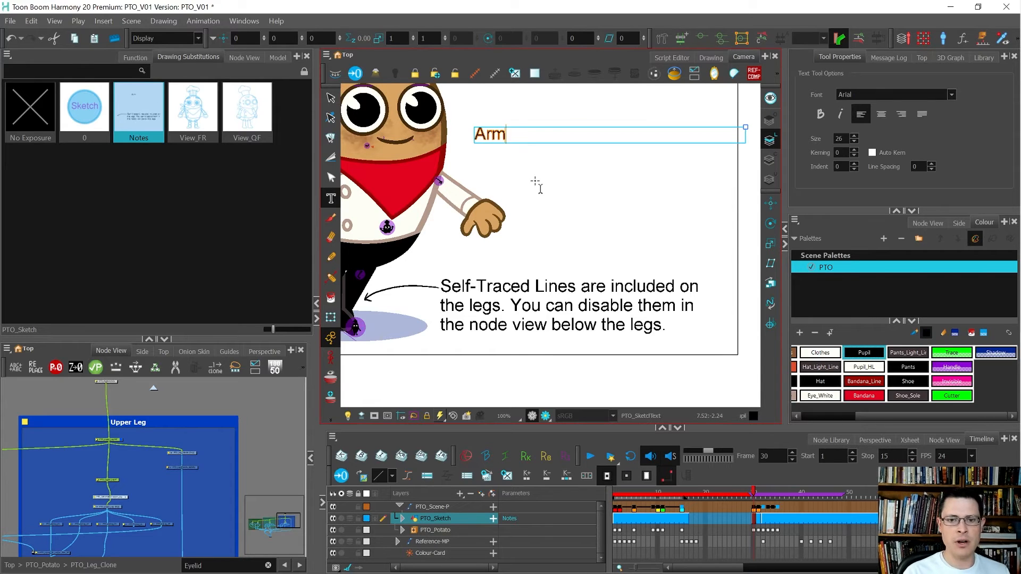
text(s- Simulate)
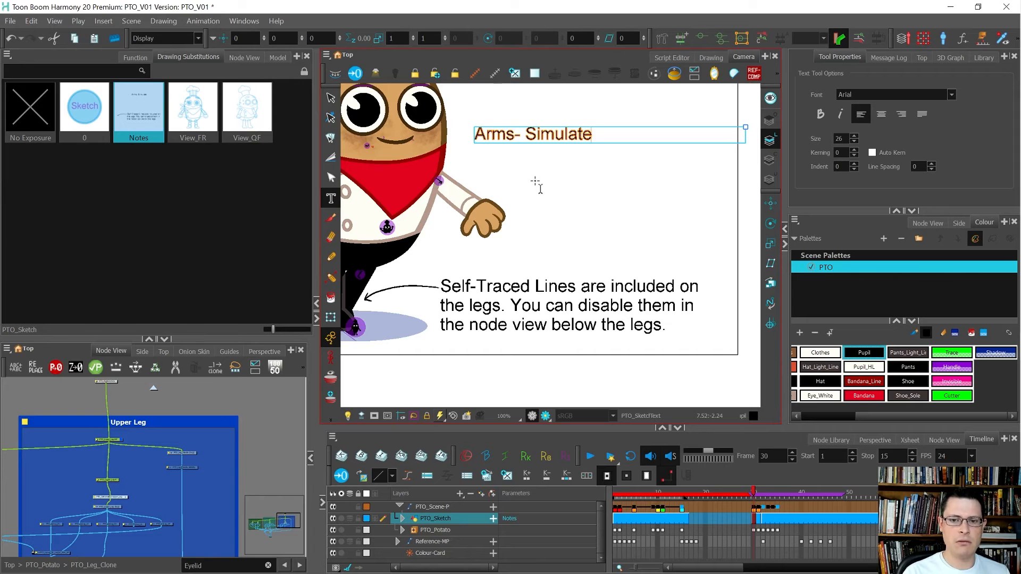
text( foreshorten)
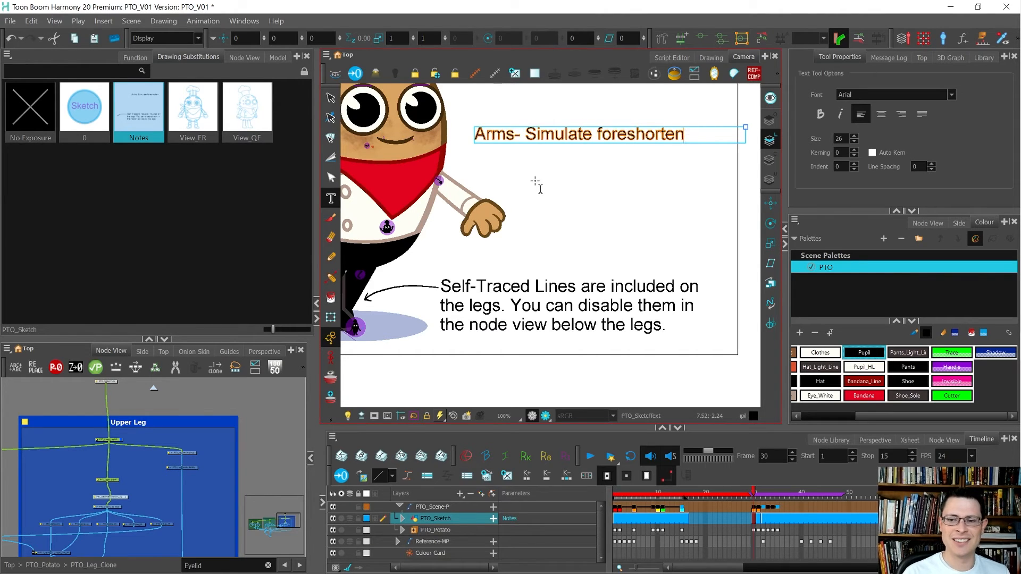
text(ing as shown here b)
text(y )
text(using)
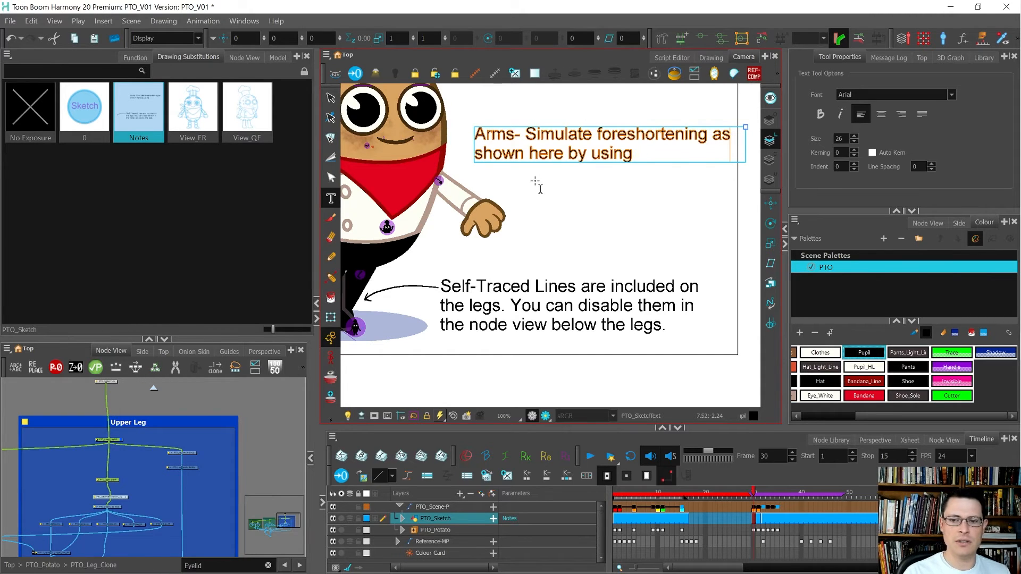
text( z depth to bring)
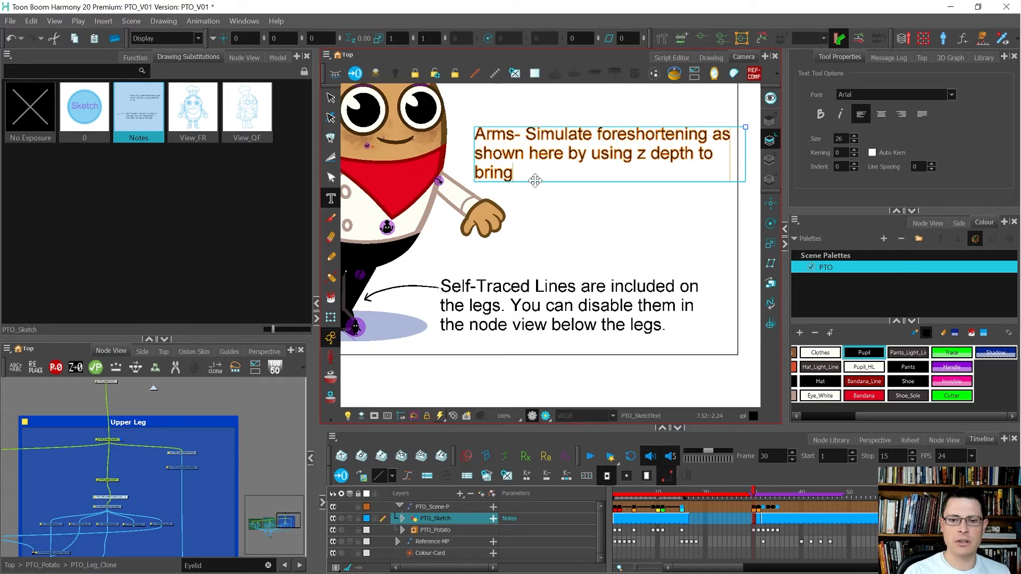
text( the hand in front)
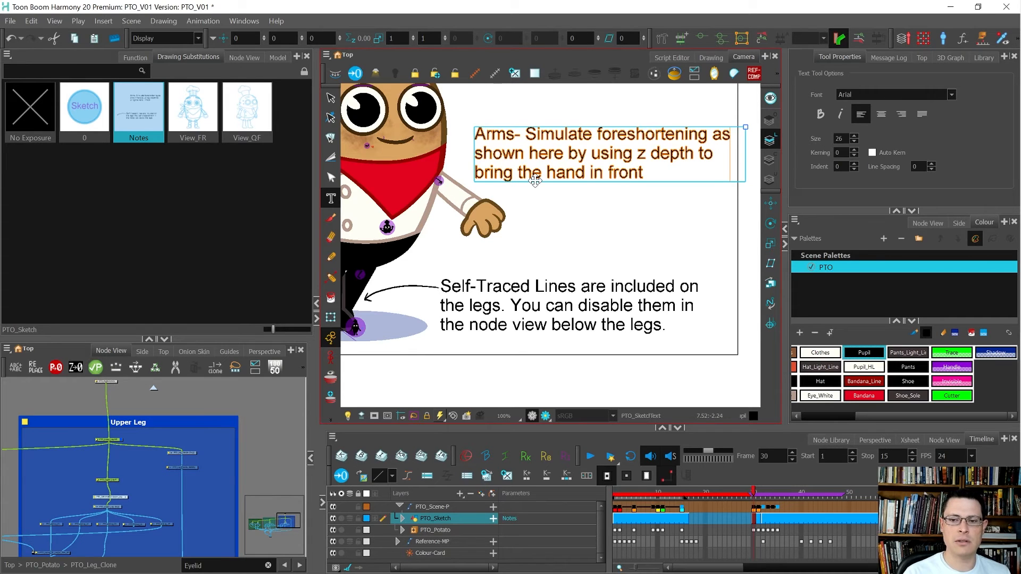
Step: Complete the arm note with ". There is not a back sleeve. It's not needed."
text(. There is no)
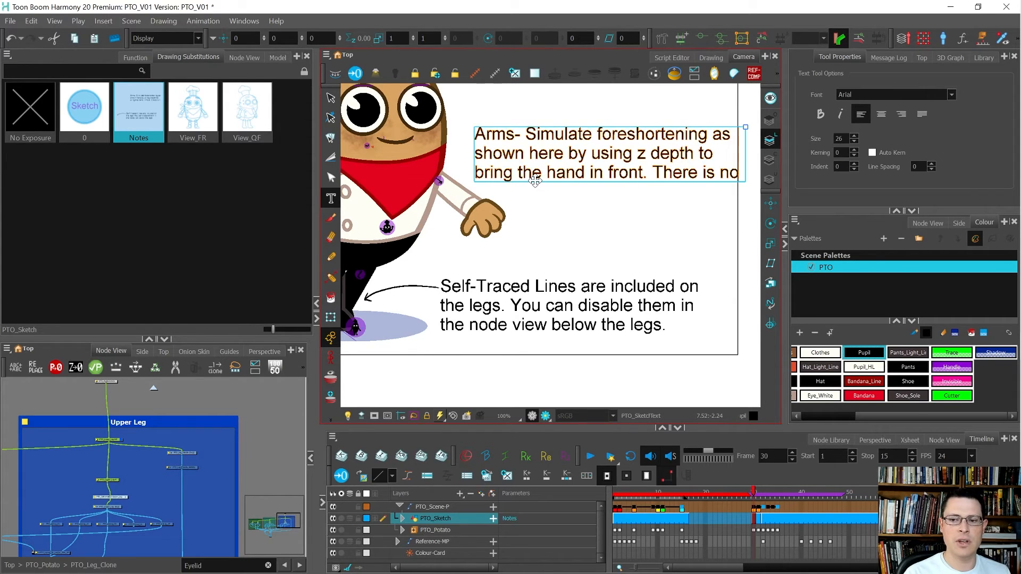
text(t a back slee)
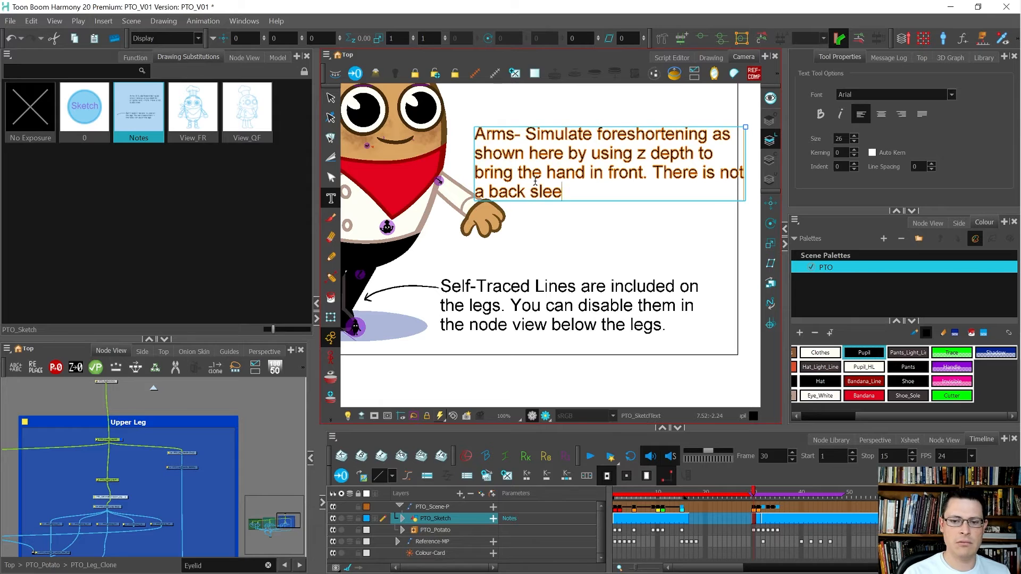
text(ve. It's not needed.)
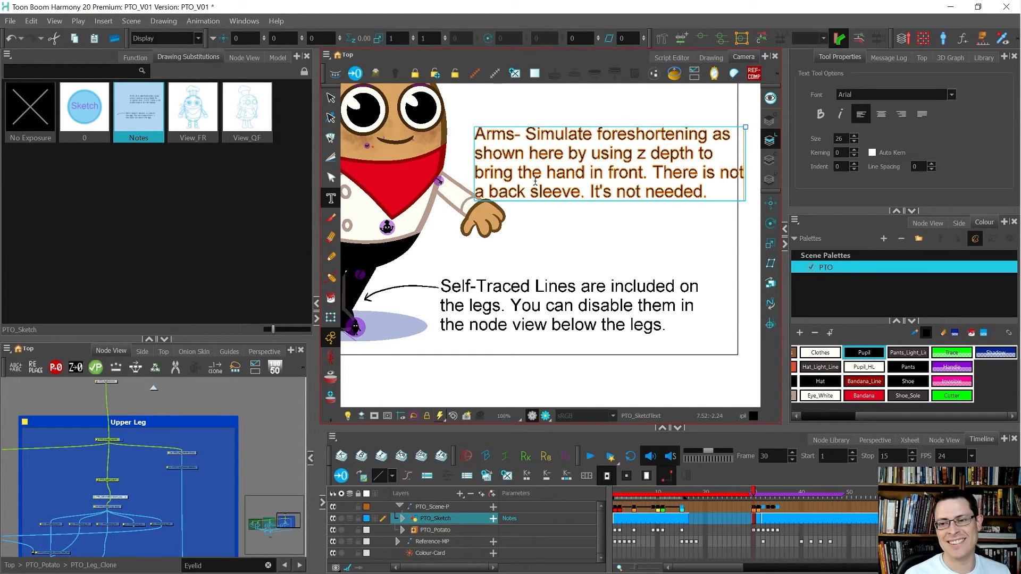
Step: Adjust the arm note's text box width and move the note up beside the chef's head, clear of the hand
drag(743, 137, 708, 137)
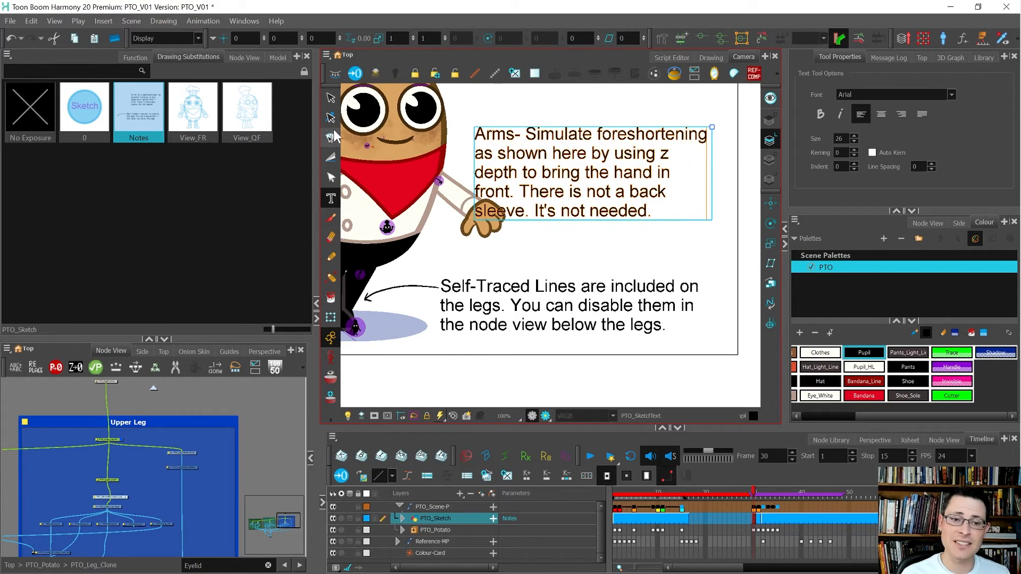
click(332, 100)
key(2)
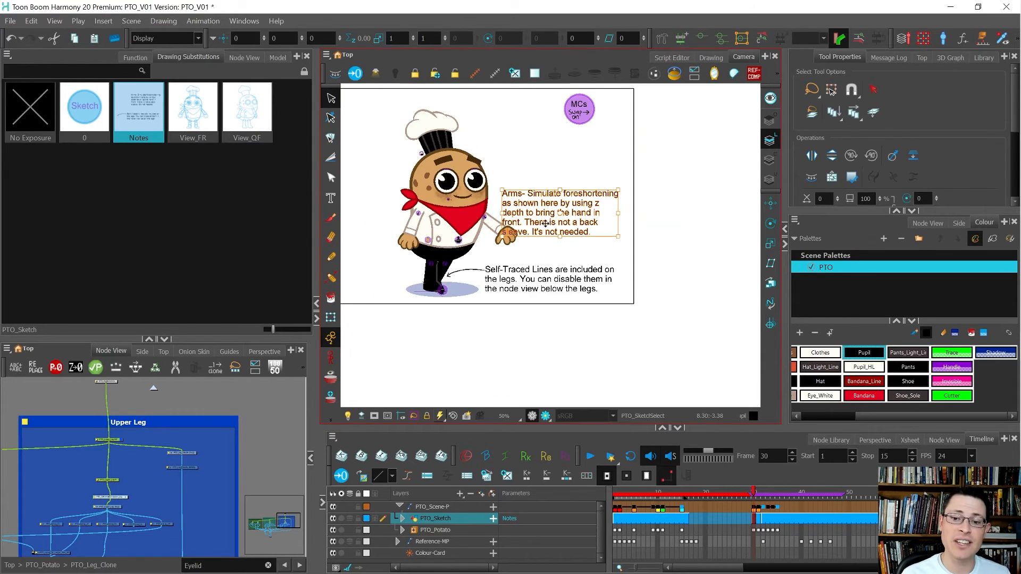
scroll(547, 215, up, 1)
drag(546, 215, 530, 134)
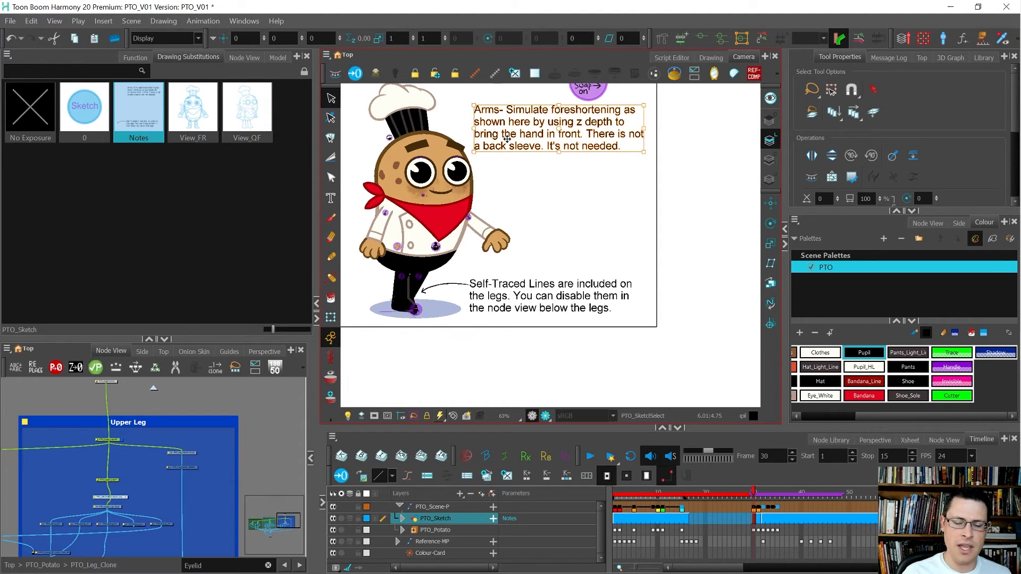
Step: Duplicate the arm note below itself with the text "Hands are layered, normally the Line Art and Colour Art pegs are not plugged in. Hold Alt and drag"
drag(531, 133, 531, 188)
click(331, 198)
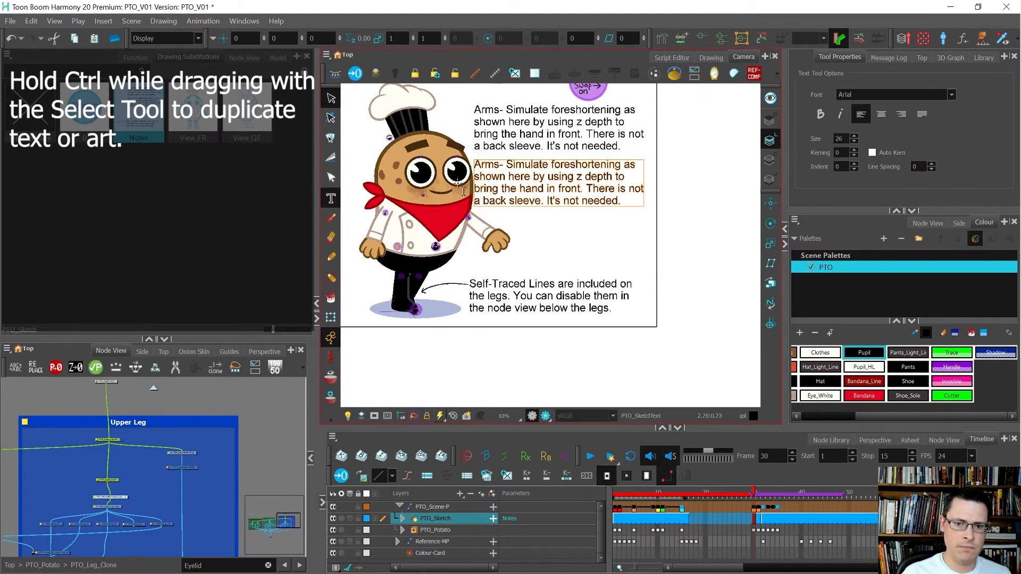
click(482, 163)
key(ctrl+a)
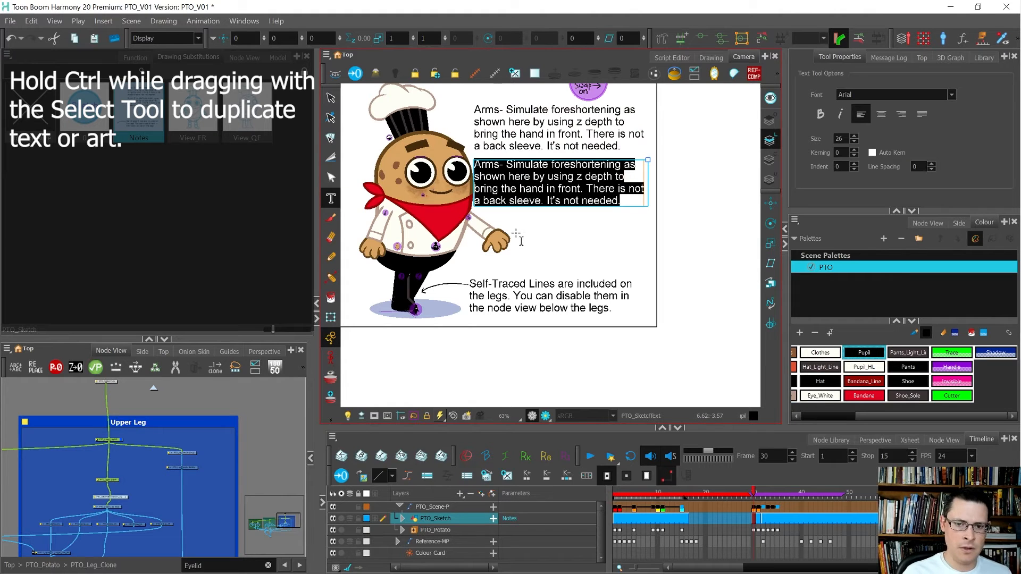
text(Hands are la)
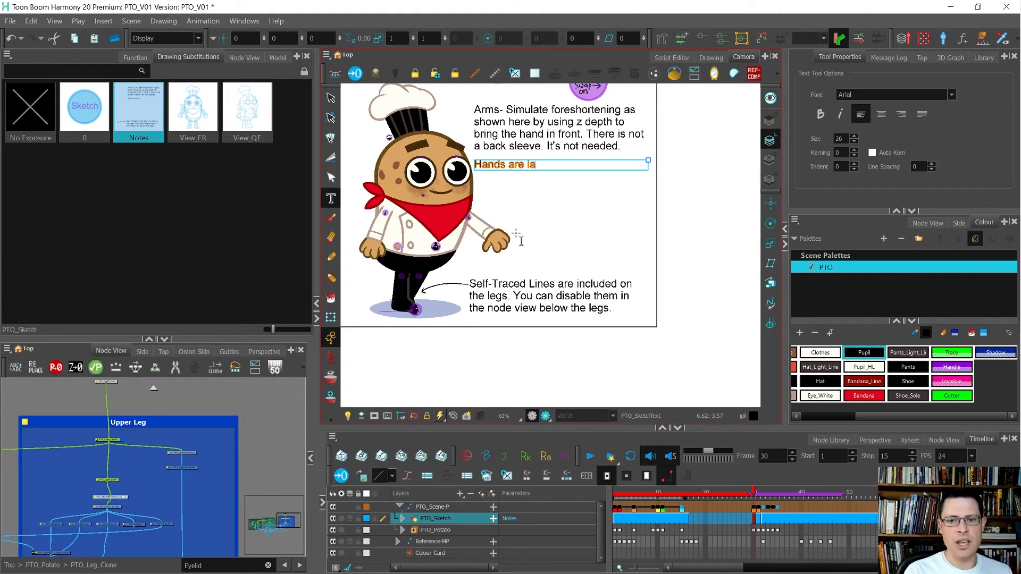
text(yered, normally t)
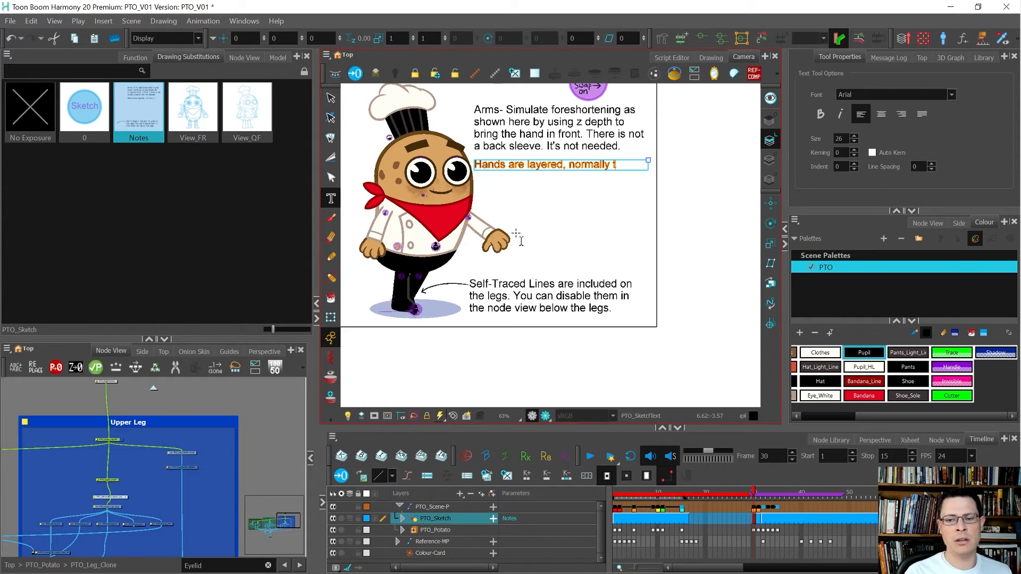
text(he Line Ar)
text(t and Colour)
key(BackSpace)
text(ur)
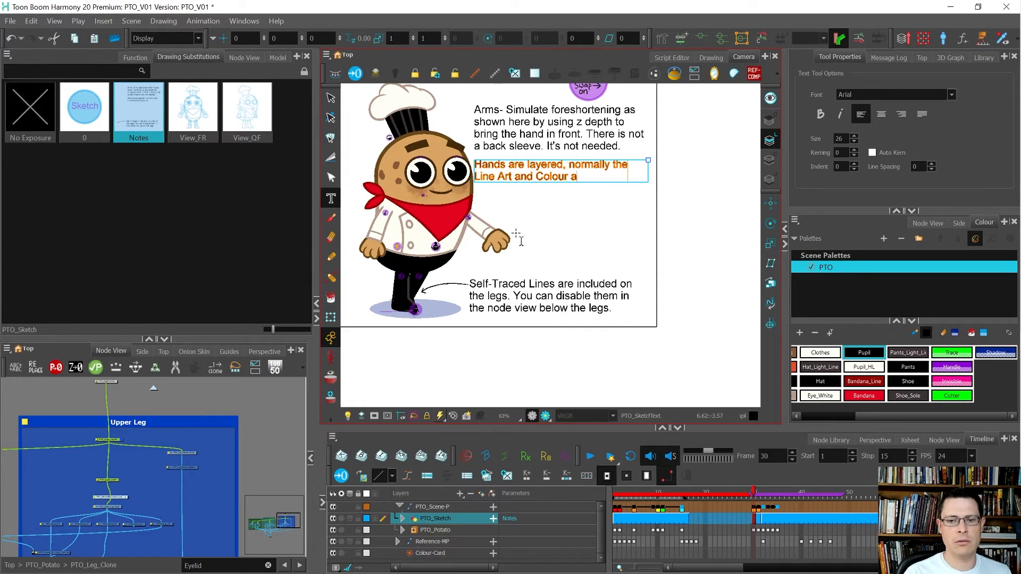
text( Art pegs)
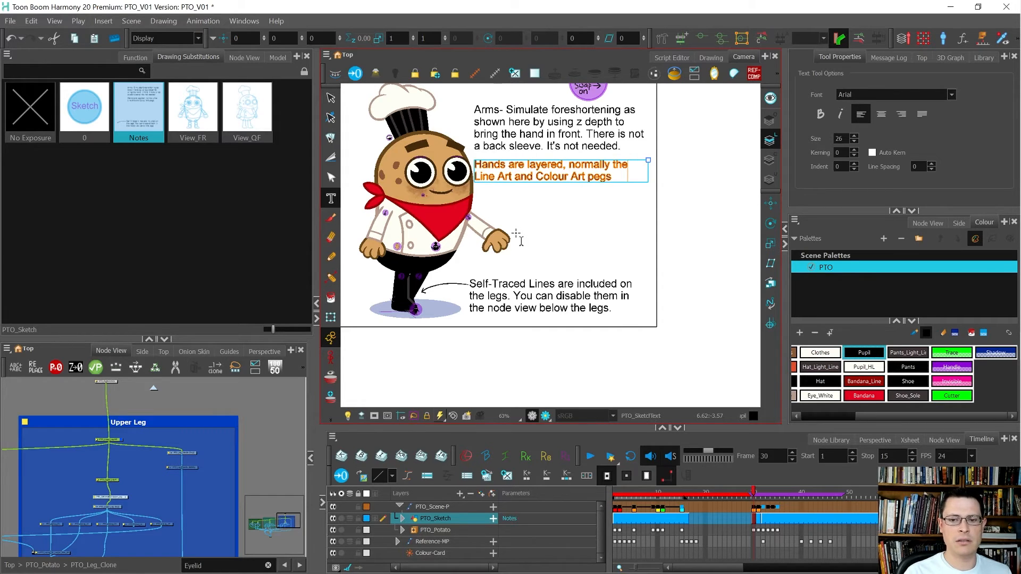
text( are not plugge)
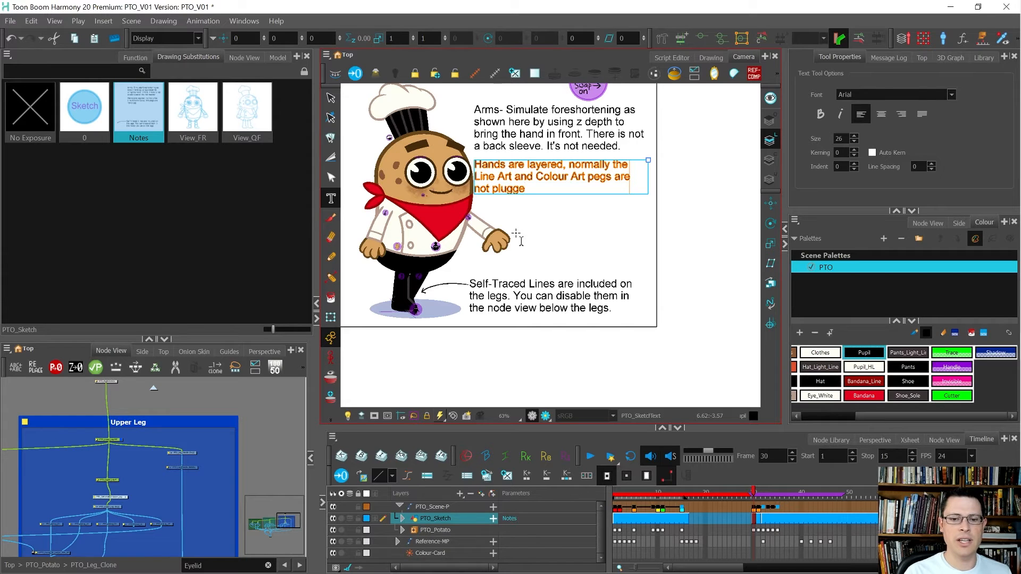
text(d in. Hold Alt and drag)
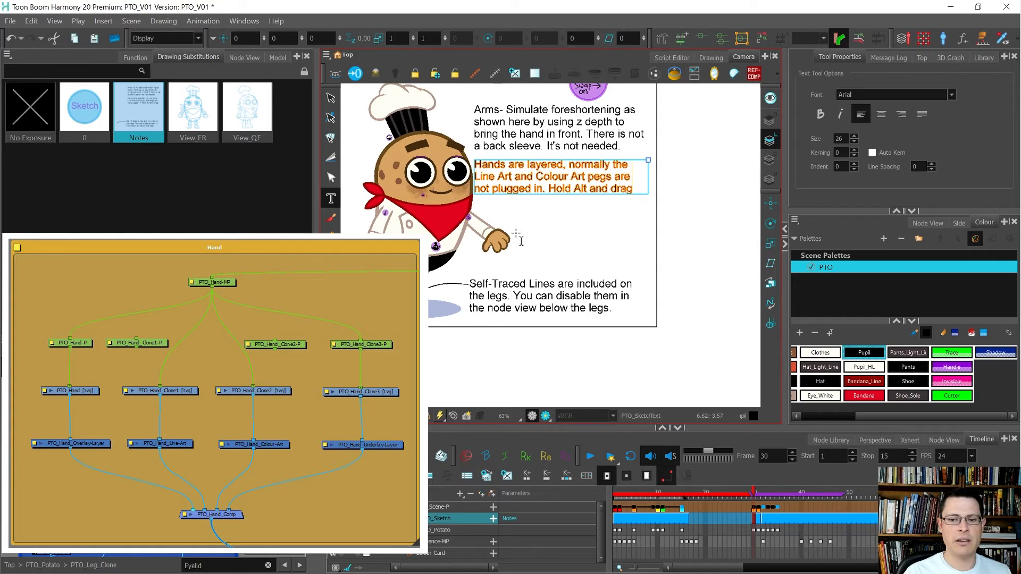
Step: Continue the hand note with "them in if you need extra control over layered hands"
text( them in if you)
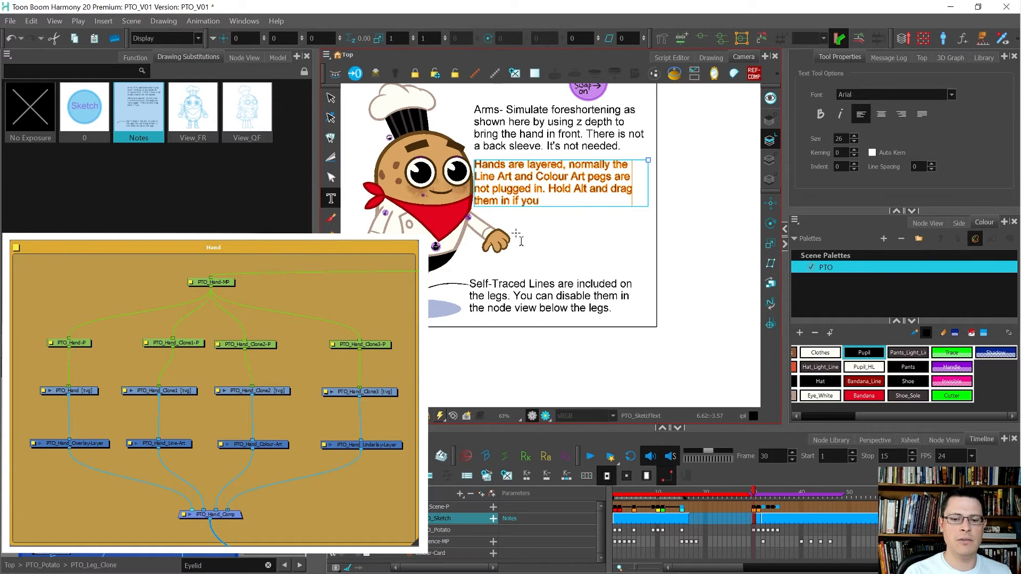
text( need extra)
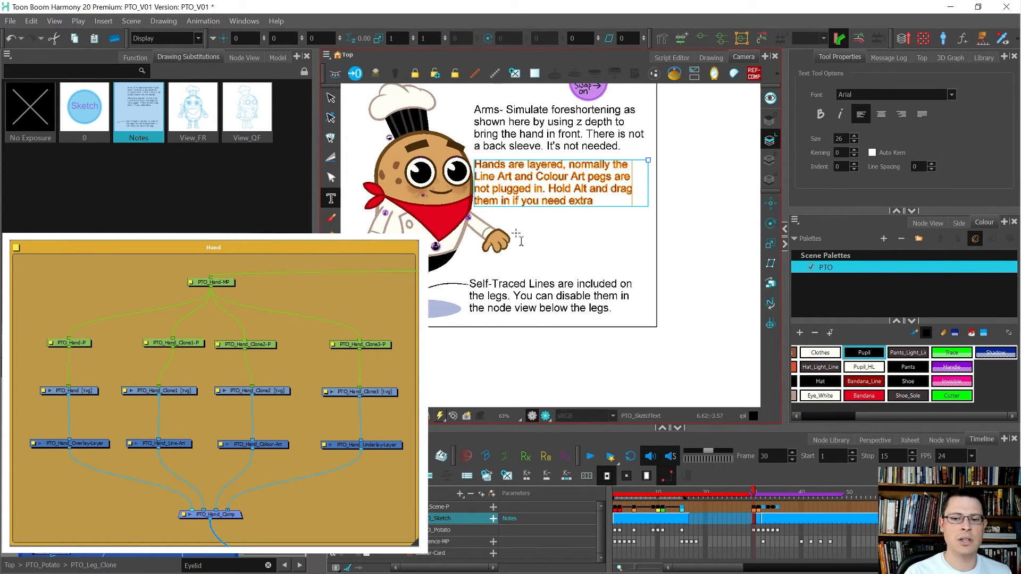
text( control)
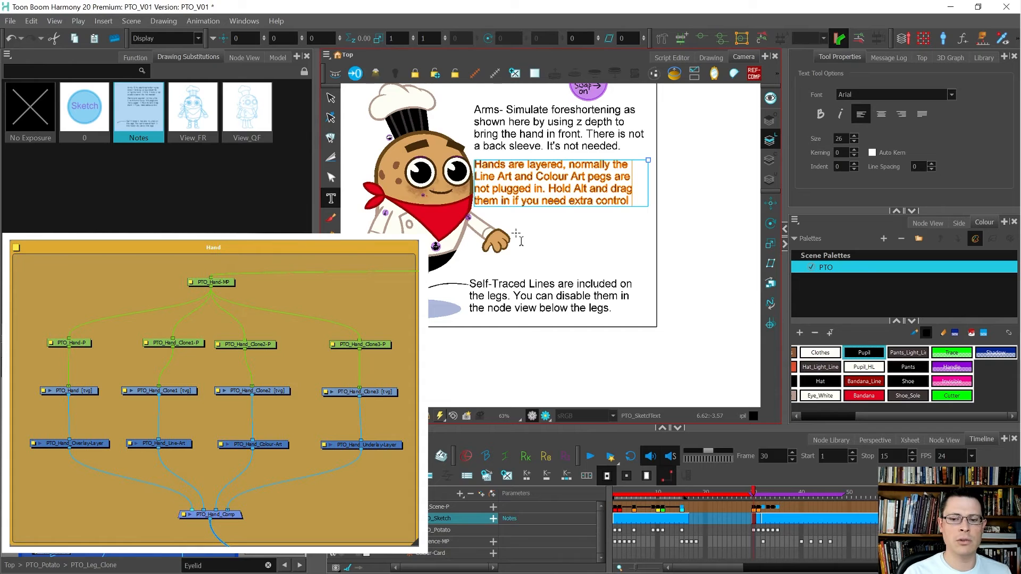
text( over lay)
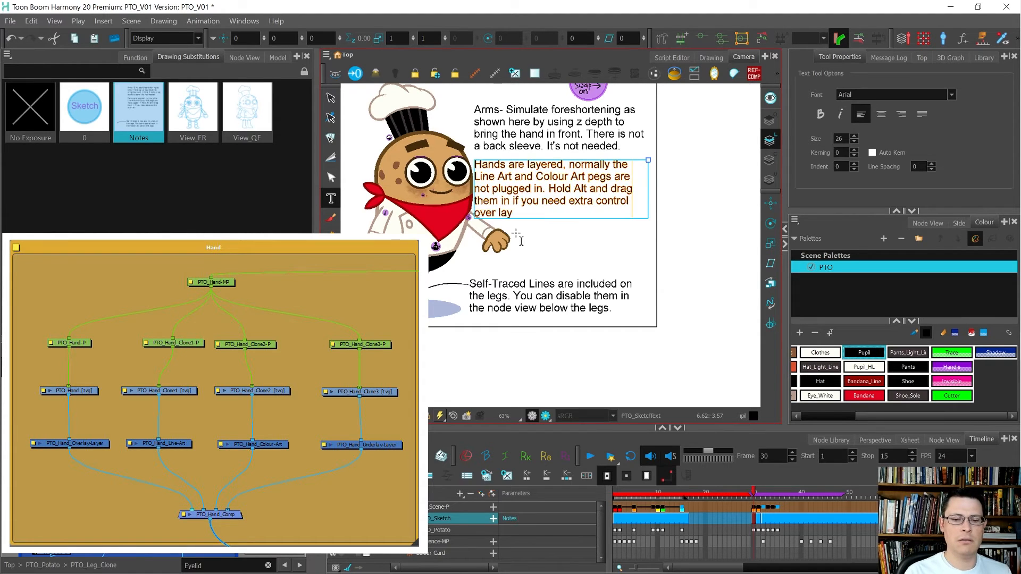
text(eredp)
key(BackSpace)
text(hands)
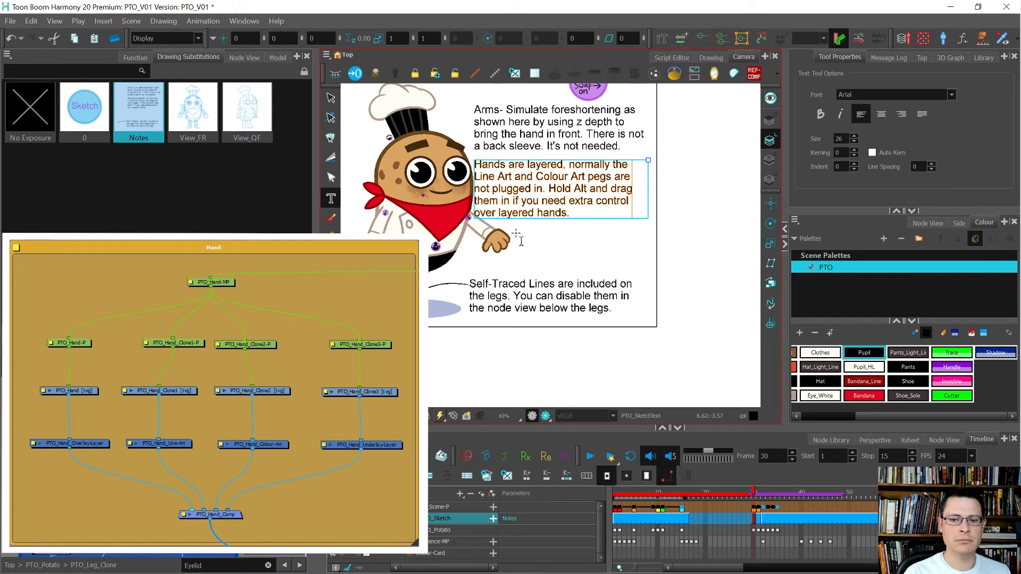
Step: Complete the hand note with ". Those pegs are usually left unplugged intentionally."
text(. They)
key(BackSpace)
key(BackSpace)
text(ose pegs are us)
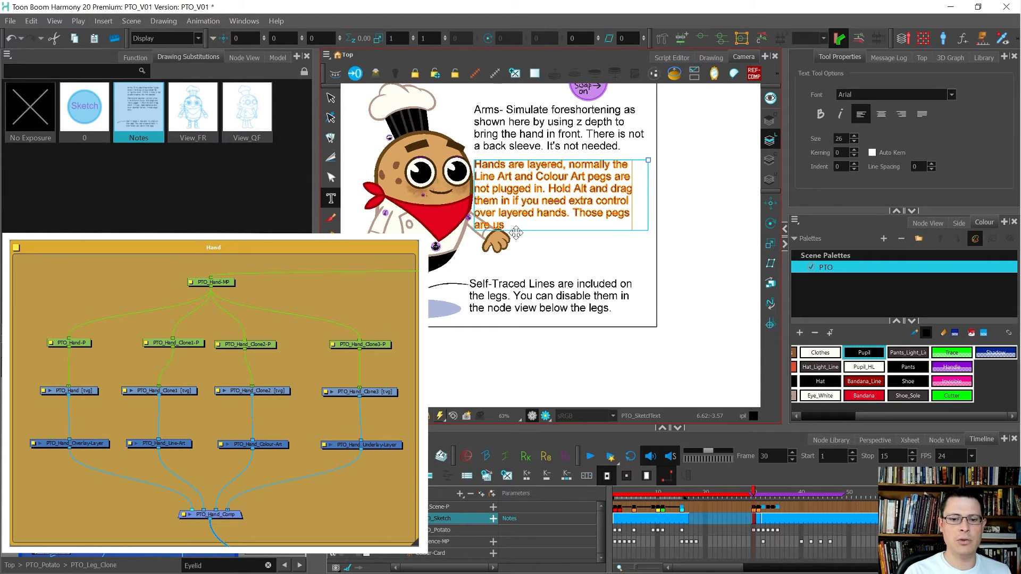
text(ually left unp)
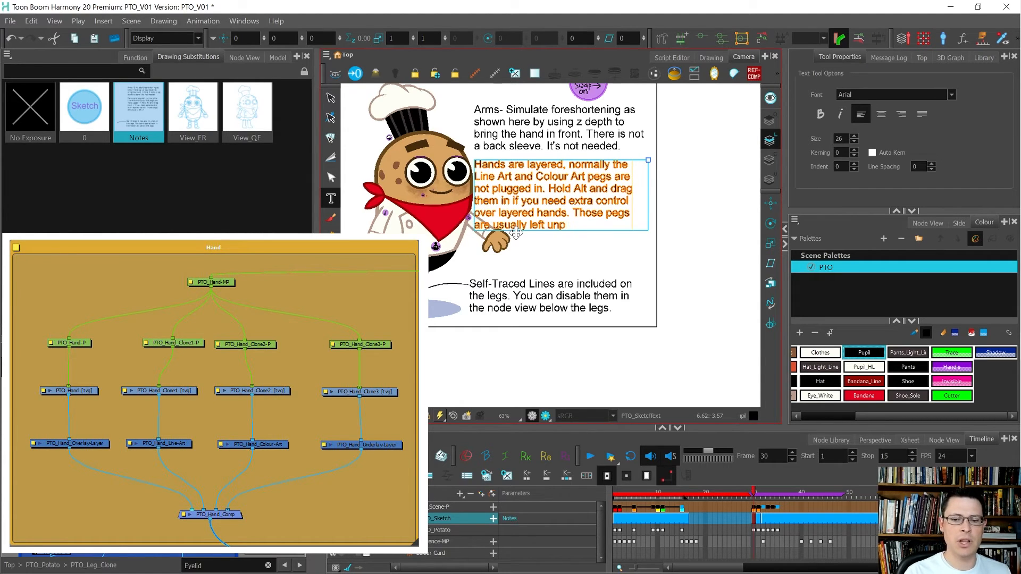
text(lugged)
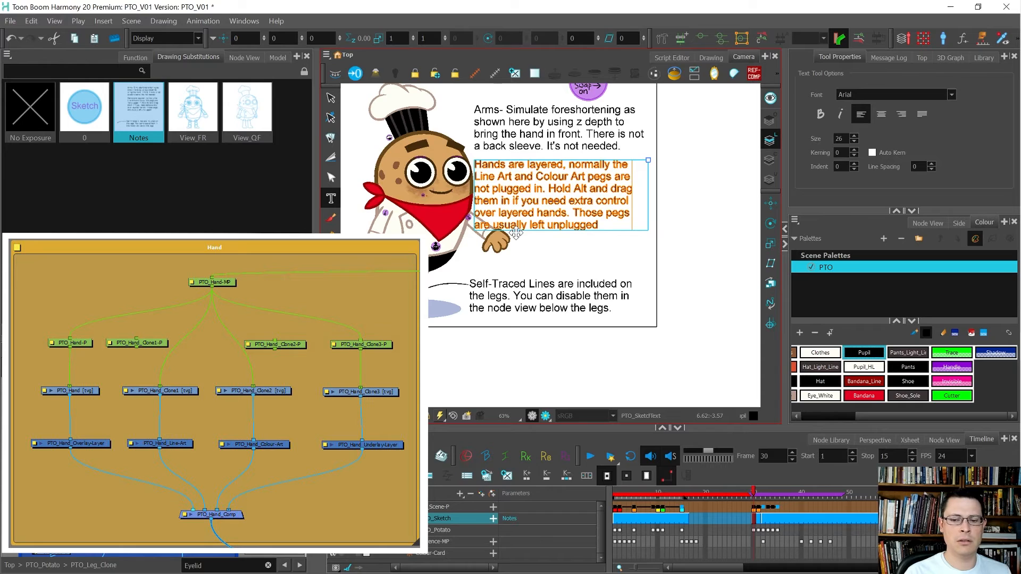
text( intenti)
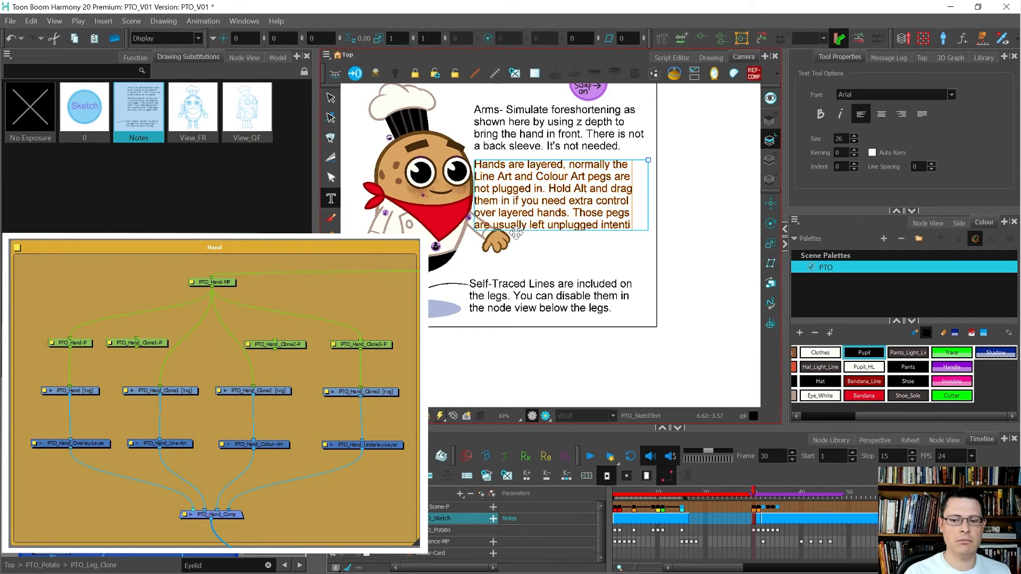
text(onnn)
key(BackSpace)
key(BackSpace)
key(BackSpace)
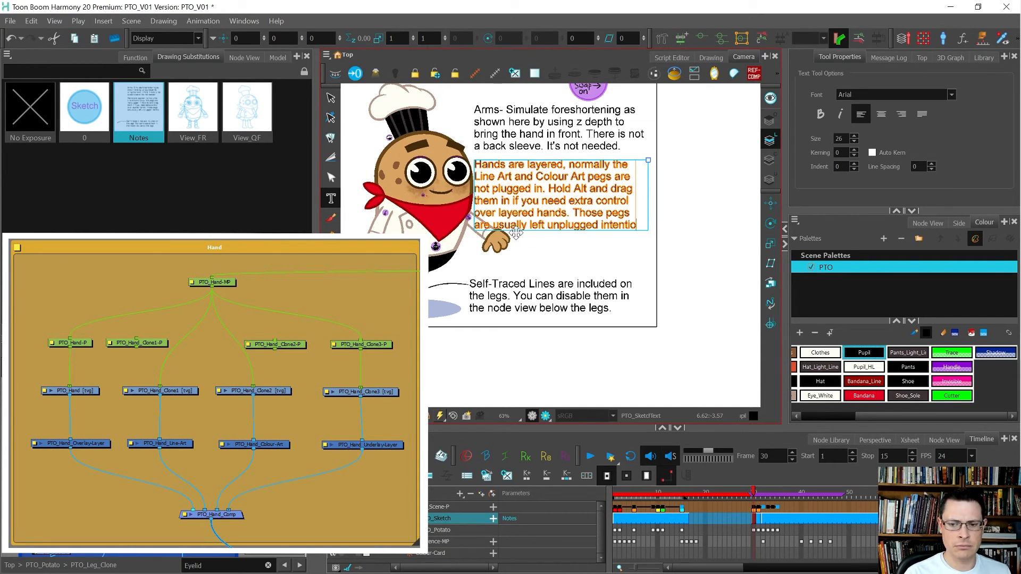
text(nally.)
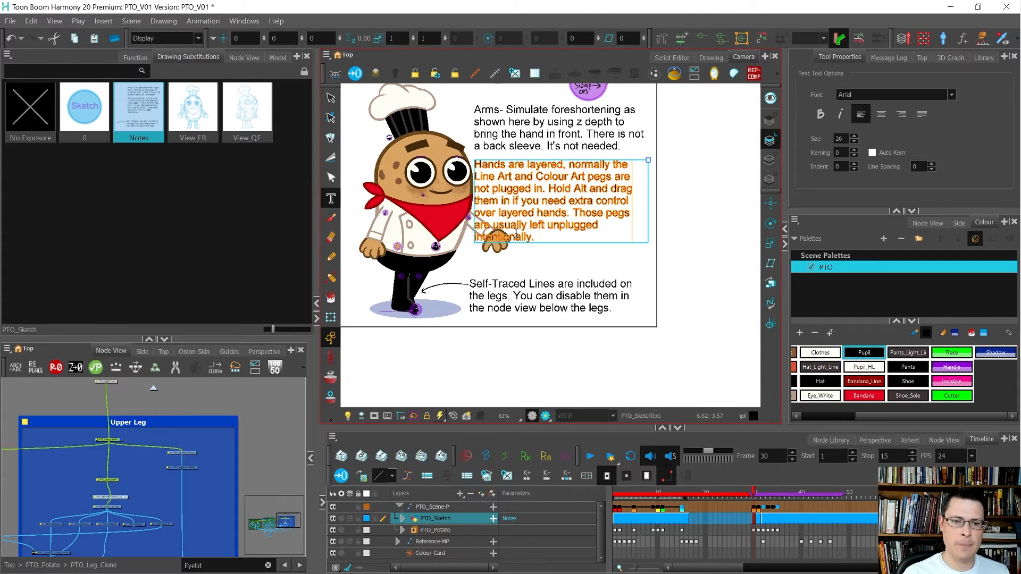
click(330, 98)
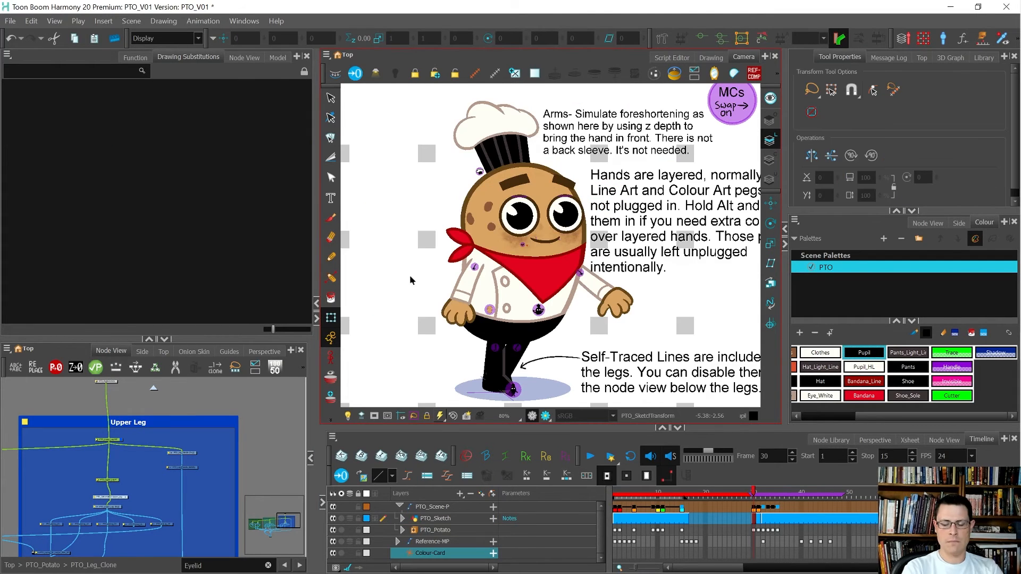
Step: Copy the side-view pose of the collapsed PTO_Scene-P layer from frame 10 and paste it at frame 31
click(659, 509)
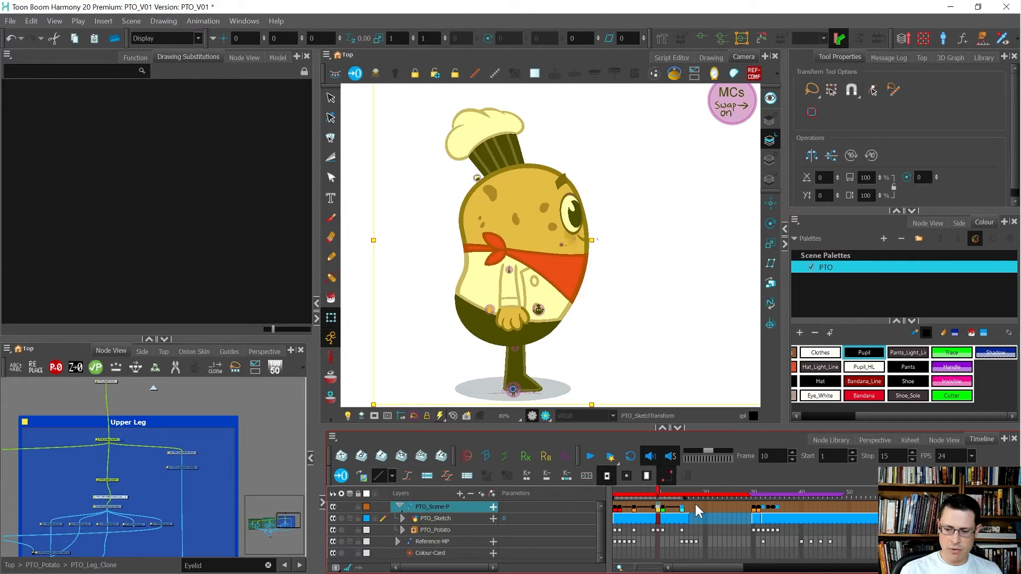
click(759, 511)
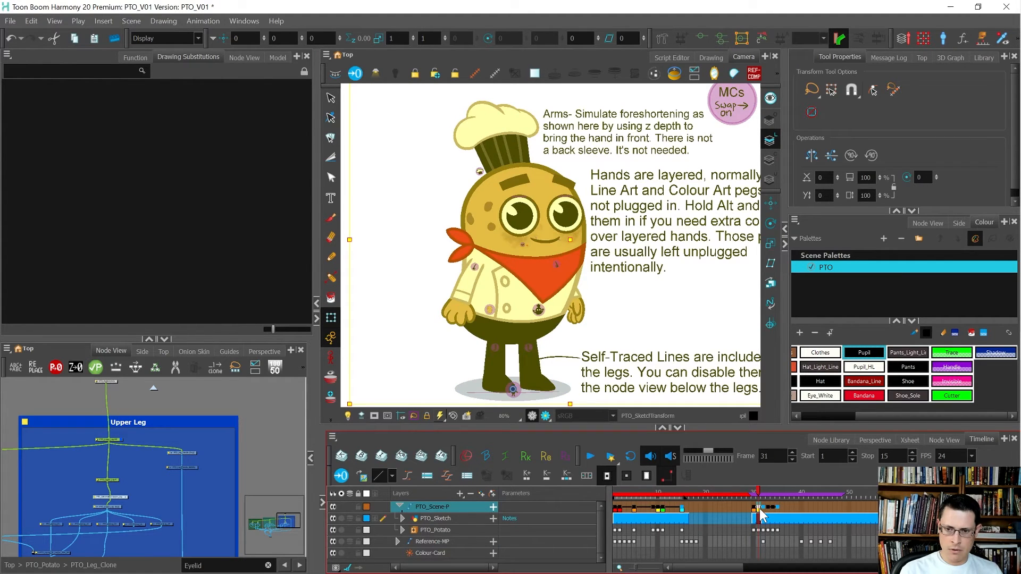
key(comma)
key(period)
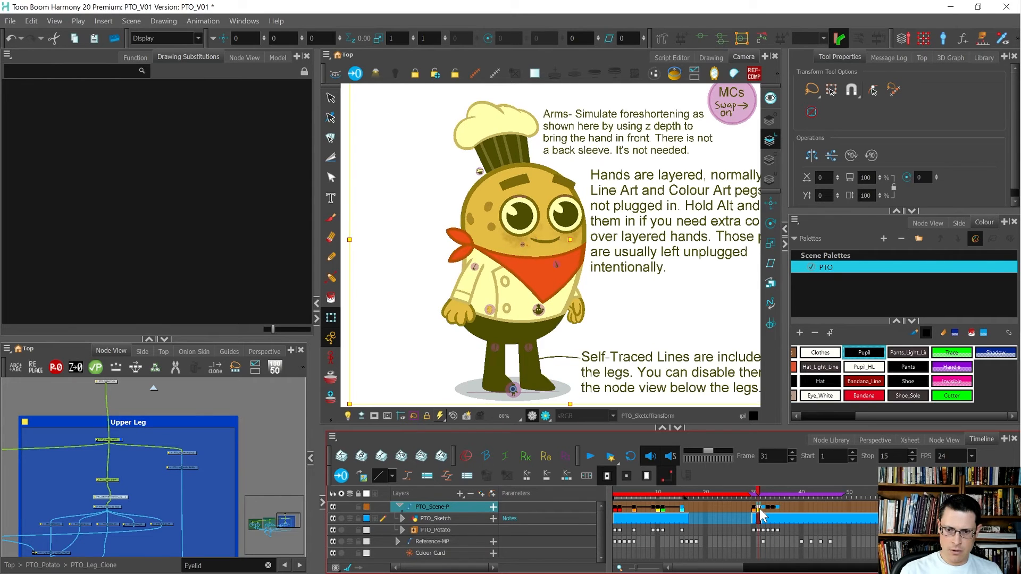
click(656, 507)
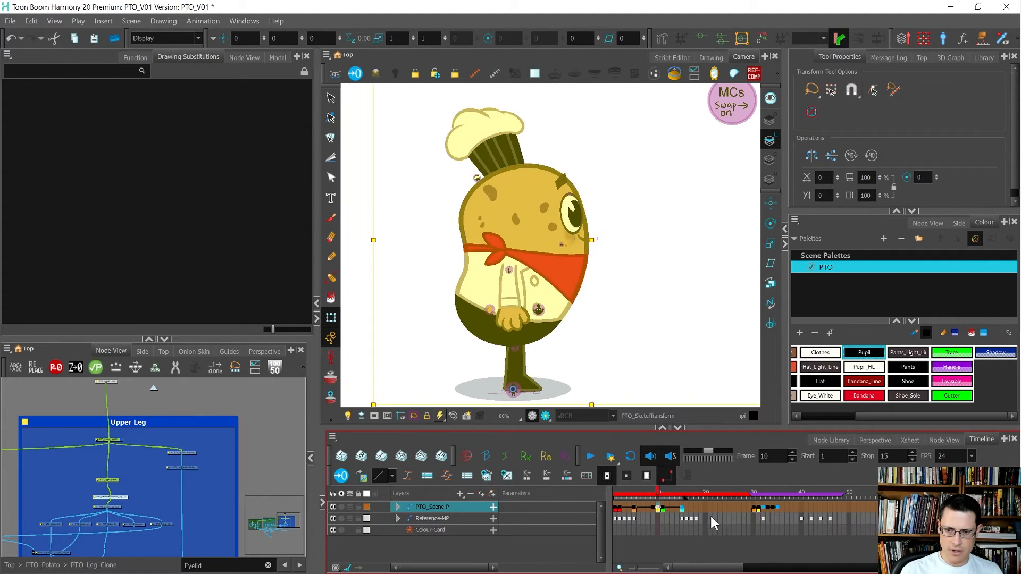
click(757, 508)
key(comma)
key(period)
key(period)
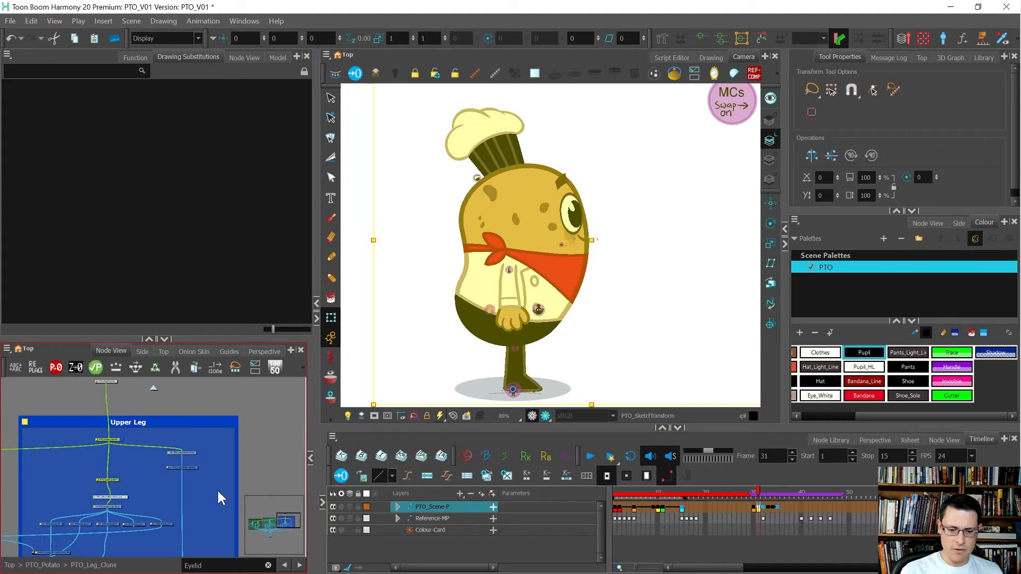
Step: Create a new empty drawing on the PTO_Sketch layer at frame 31 and rename it Notes2
scroll(425, 332, down, 2)
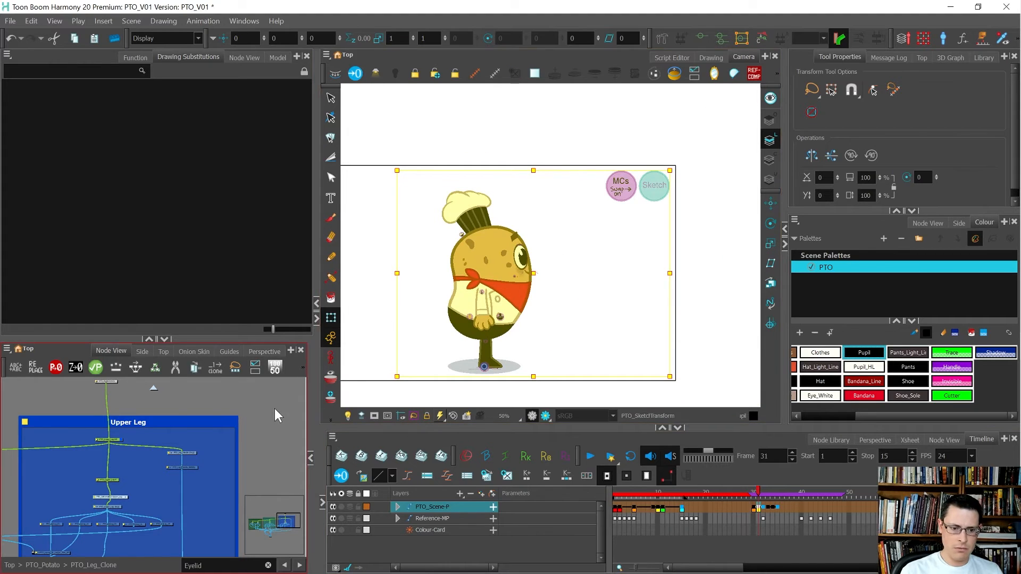
click(654, 184)
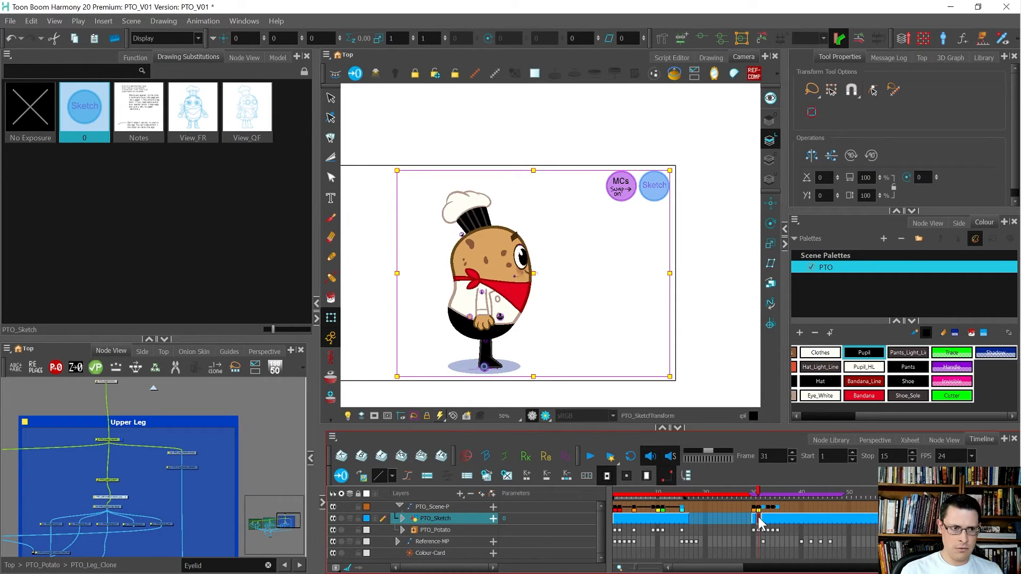
key(alt+shift+r)
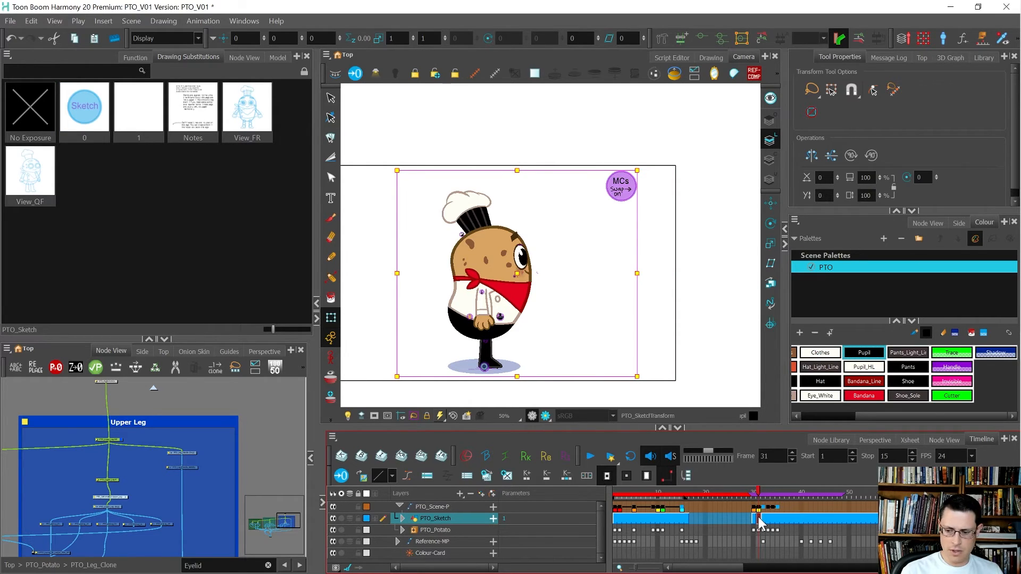
key(ctrl+d)
text(Notes2)
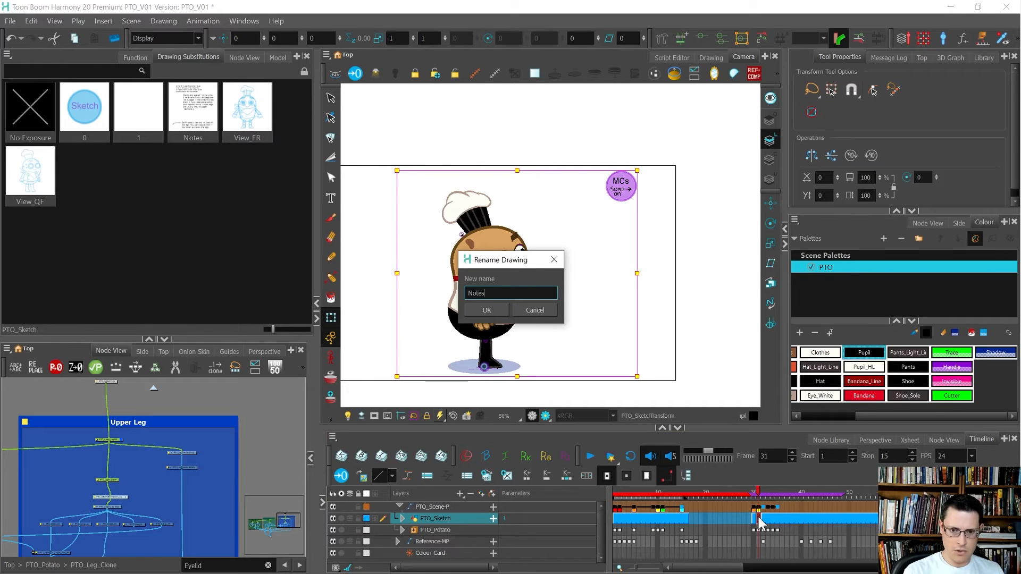
click(492, 310)
Step: Swap the side-view character's mouth at frame 31 to the puckered PR_H09oo drawing and deselect it
scroll(534, 265, up, 5)
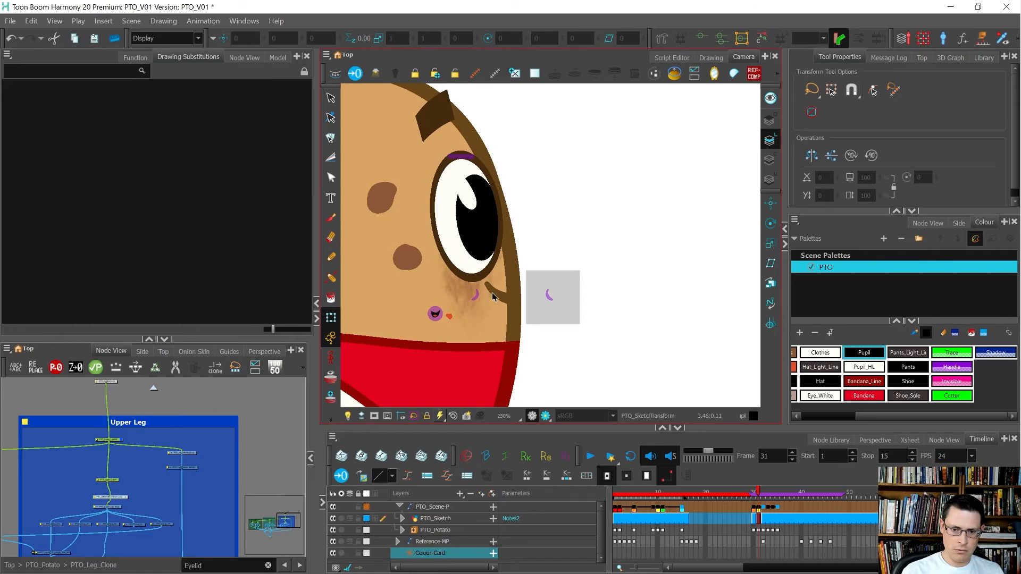
click(493, 295)
key(bracketright)
key(bracketright)
key(bracketright)
key(bracketright)
key(bracketright)
key(bracketright)
key(bracketright)
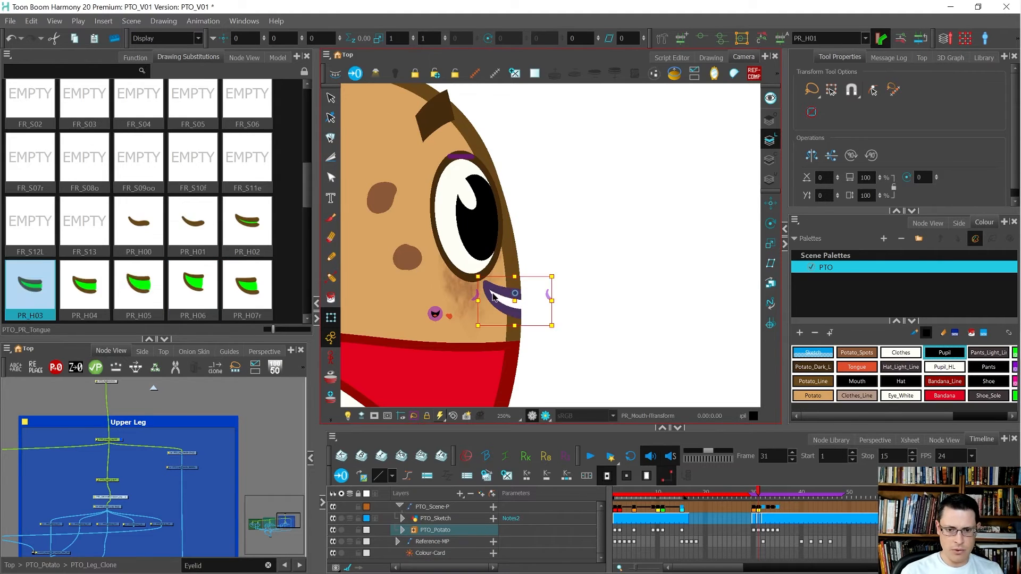
key(bracketright)
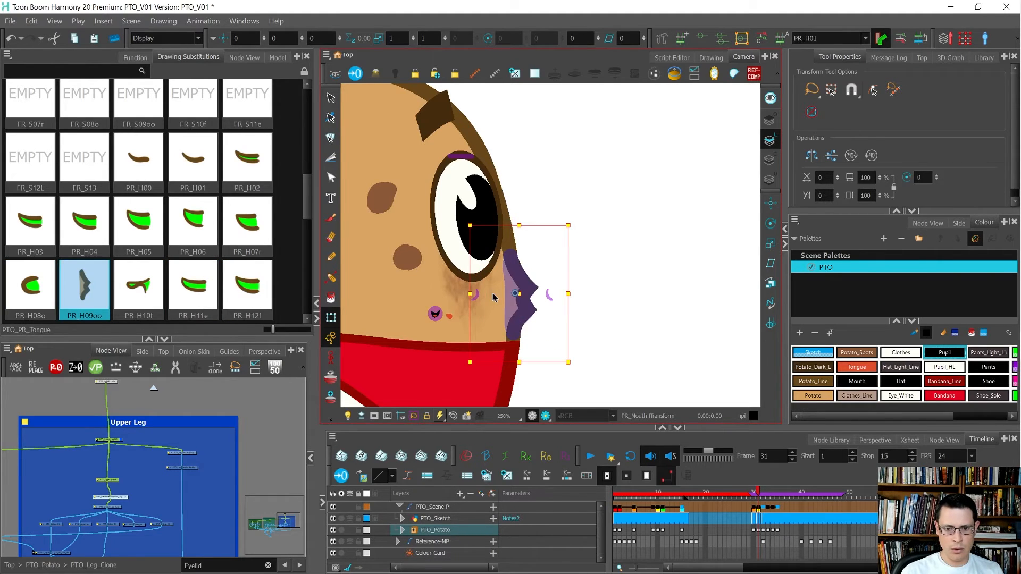
click(630, 294)
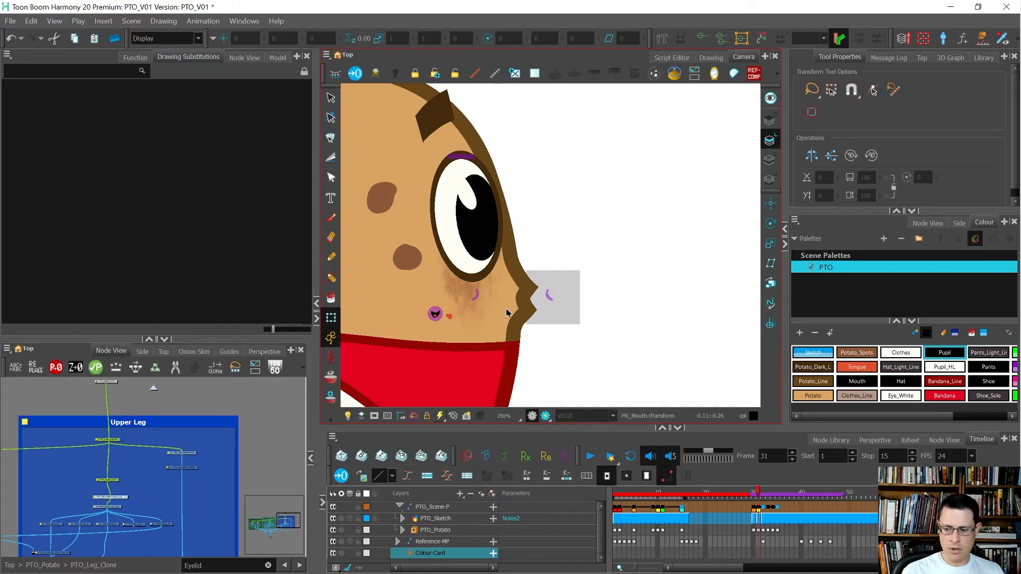
Step: Write beside the face "Make sure to keep the blush of the cheeks under the eyes, away from the edge of the mouth so that the oo mouth"
scroll(506, 312, down, 3)
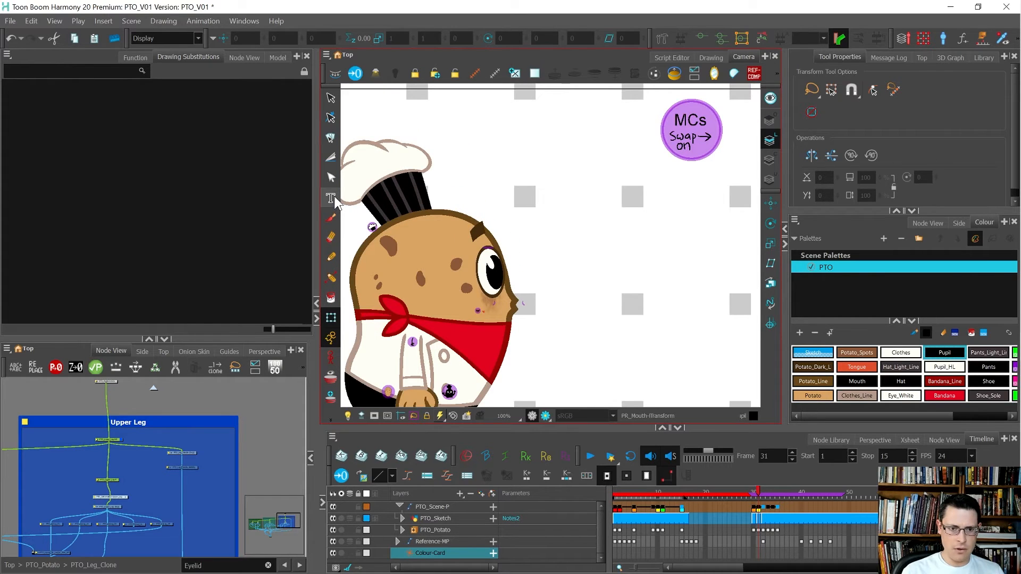
click(331, 199)
click(566, 235)
text(Make sure to keep the blush of the cheeks under the eyes, away from the e)
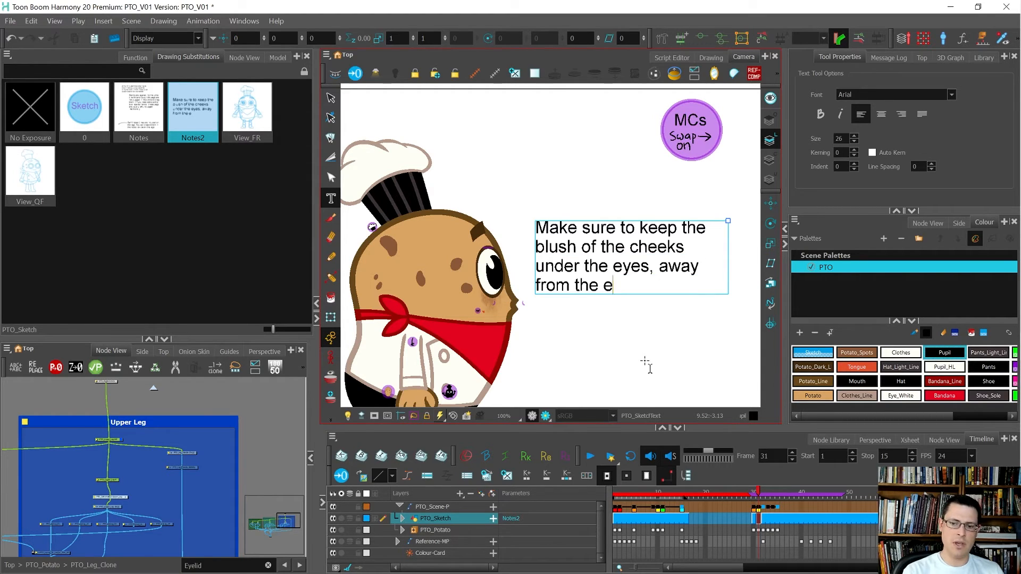
text(dge of the mou)
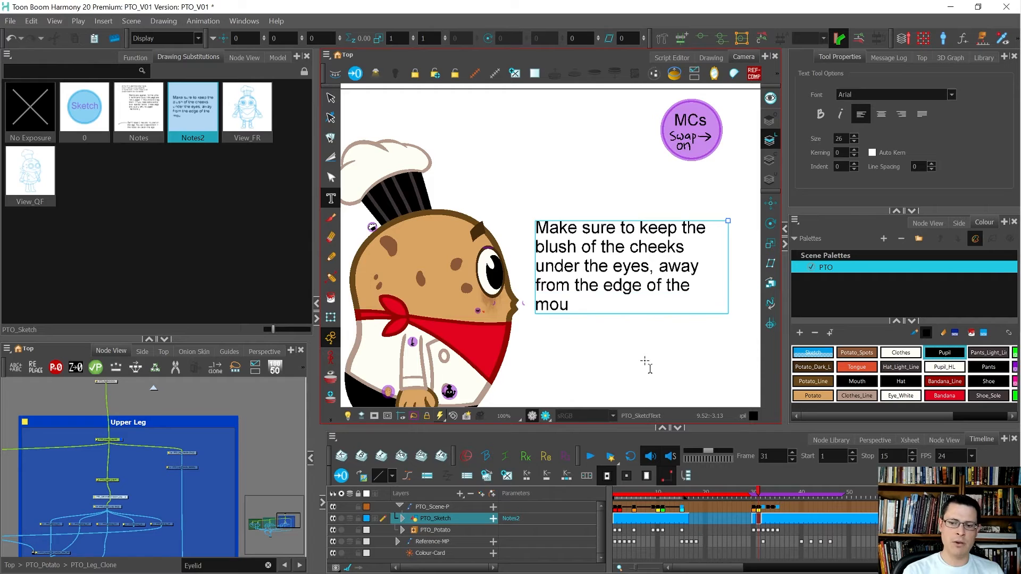
text(th so that the oo mouth)
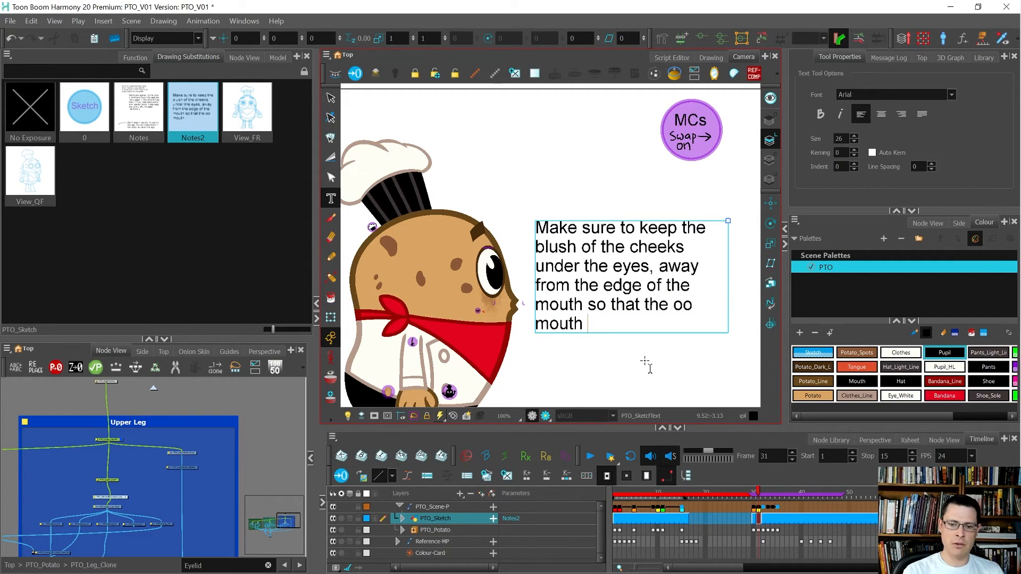
Step: Continue the cheek blush note with "doesn't show a vector seam"
text( doesn't sho)
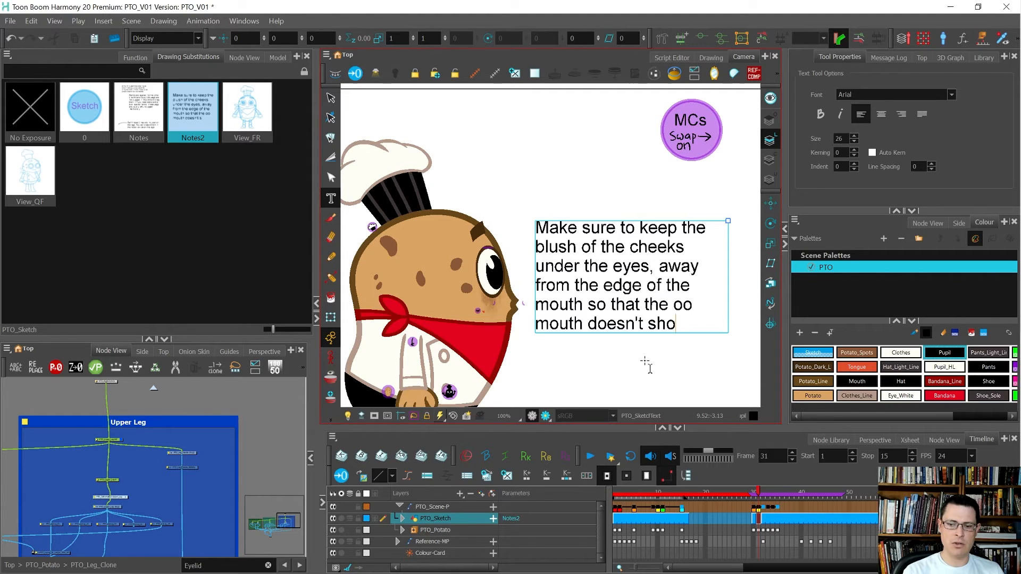
text(w a ve)
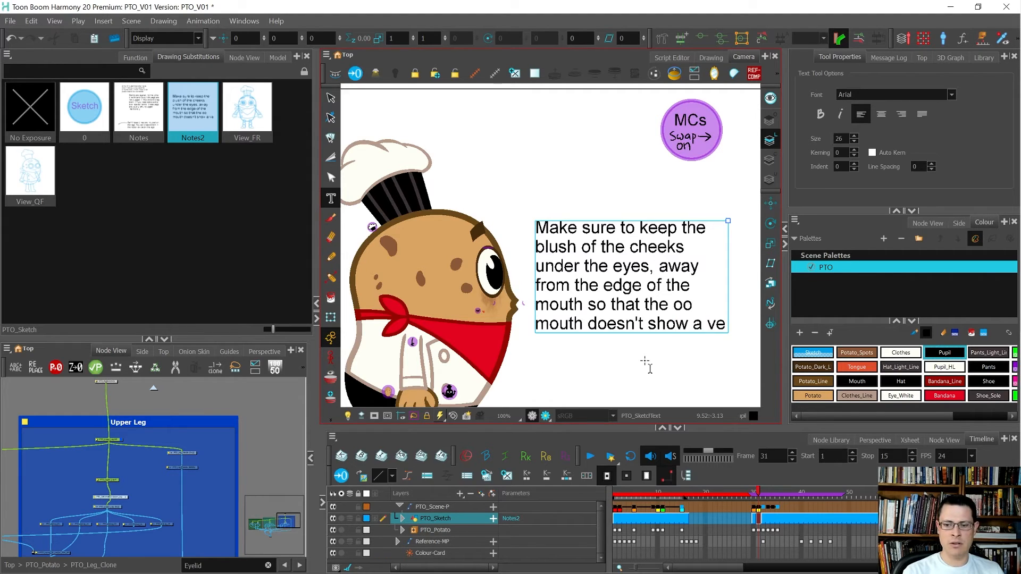
text(ctor seam)
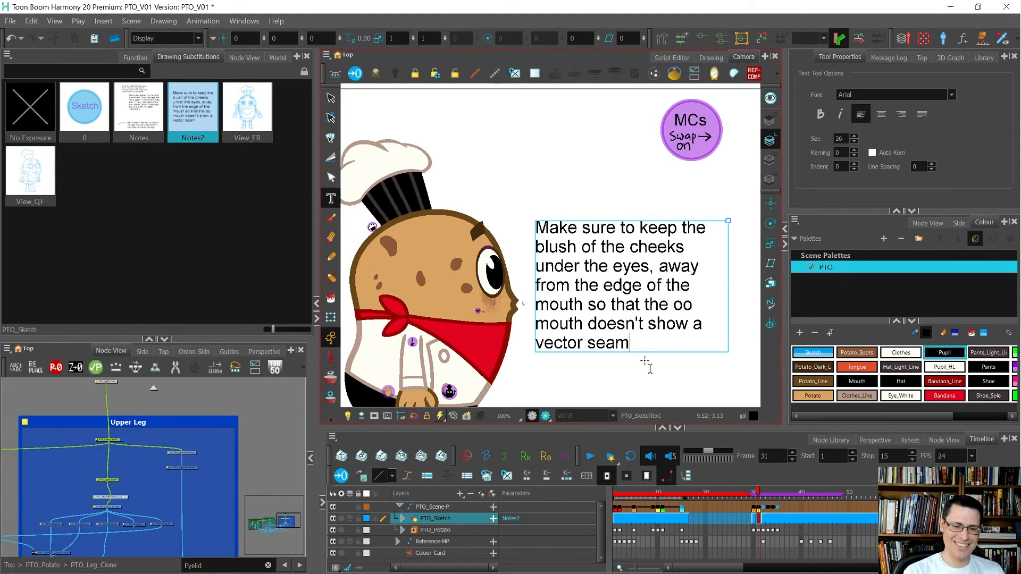
Step: Complete the note with ". If you need the mouth to extend past the outside of the body, draw the art on the Colour Art layer."
text(. If)
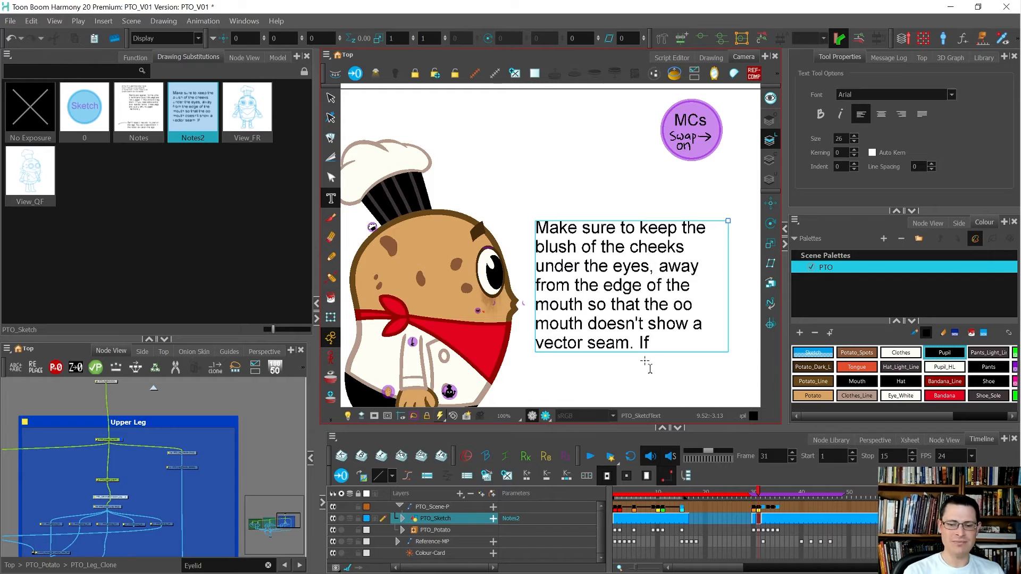
text( you need the mouth t)
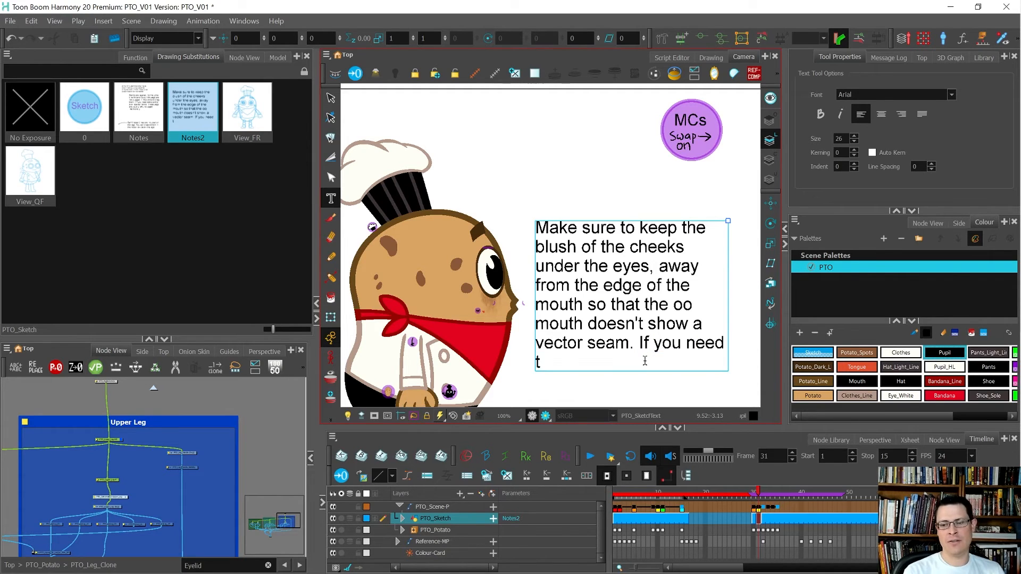
text(o exte)
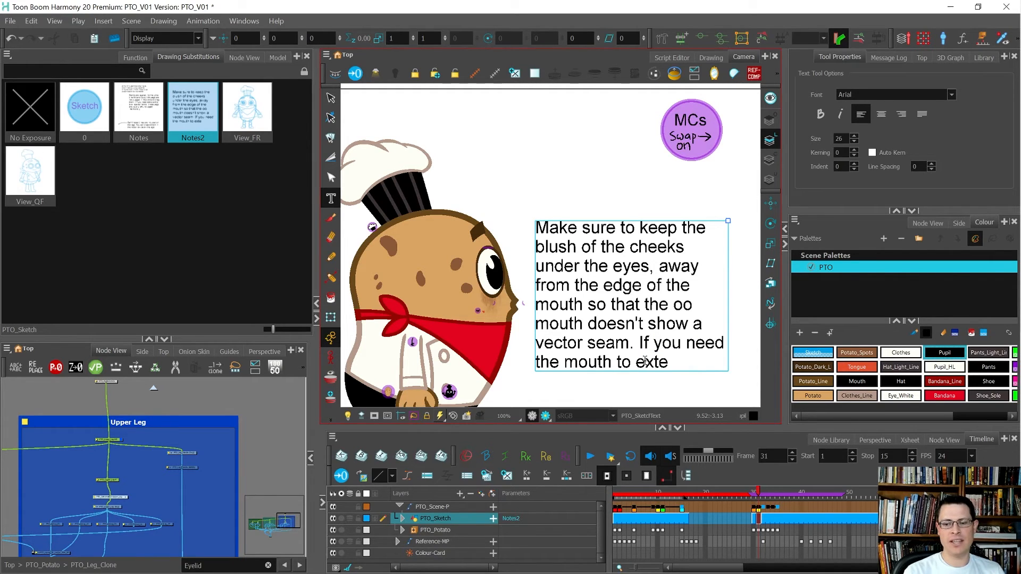
text(nd past the body)
key(BackSpace)
key(BackSpace)
key(BackSpace)
key(BackSpace)
text(outsi)
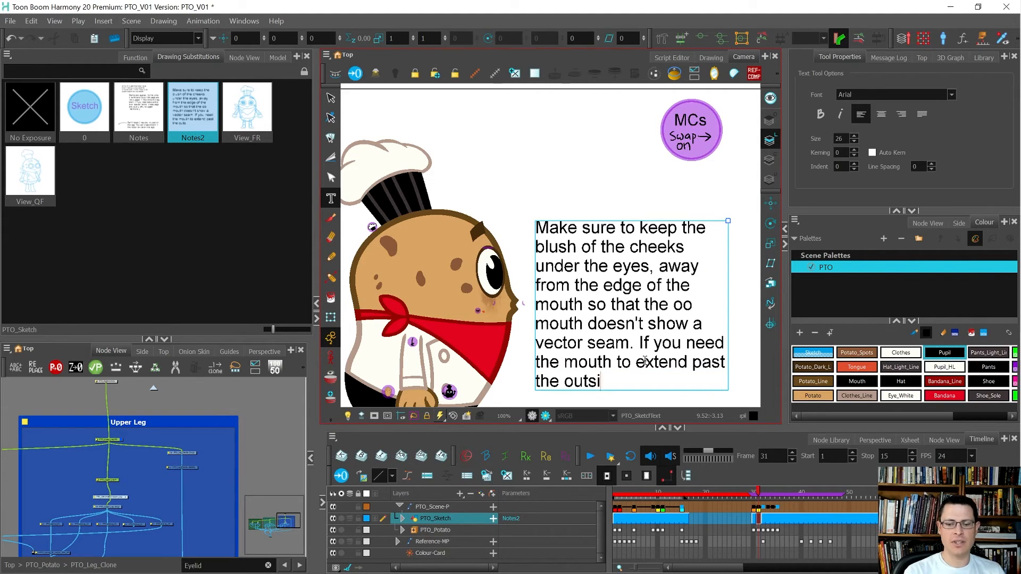
text(de of the body, draw)
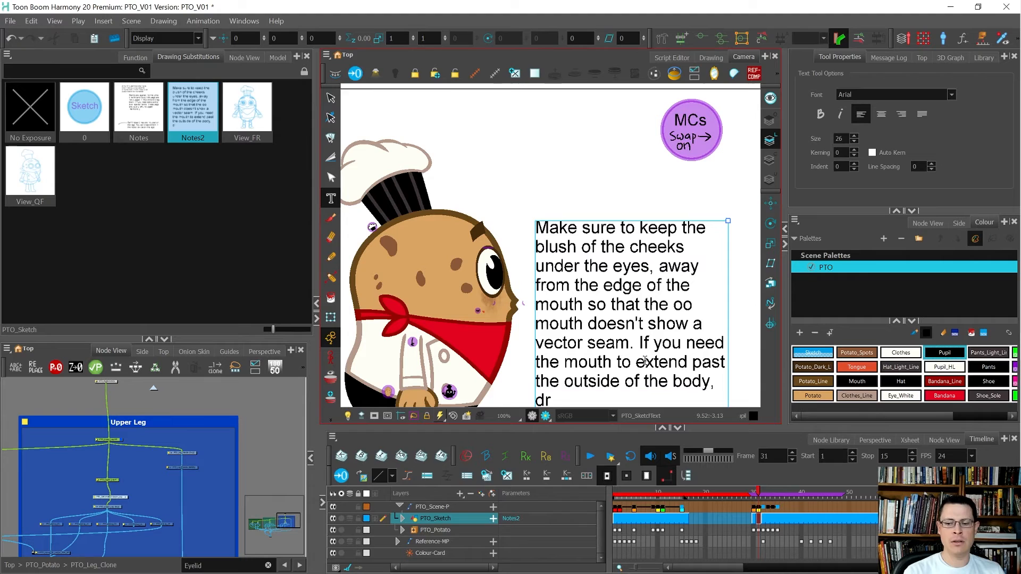
text( the art o)
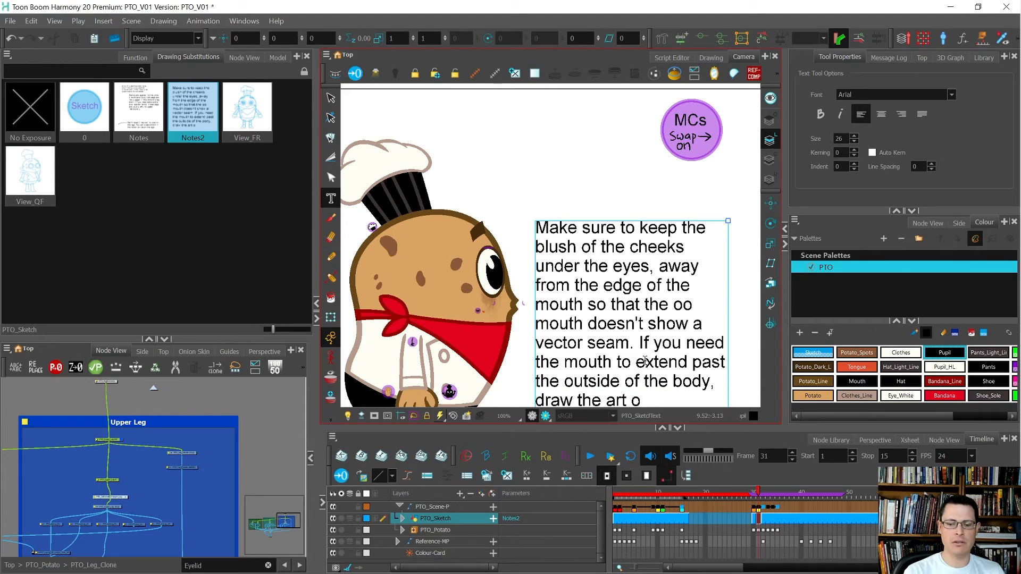
text(n the Colour)
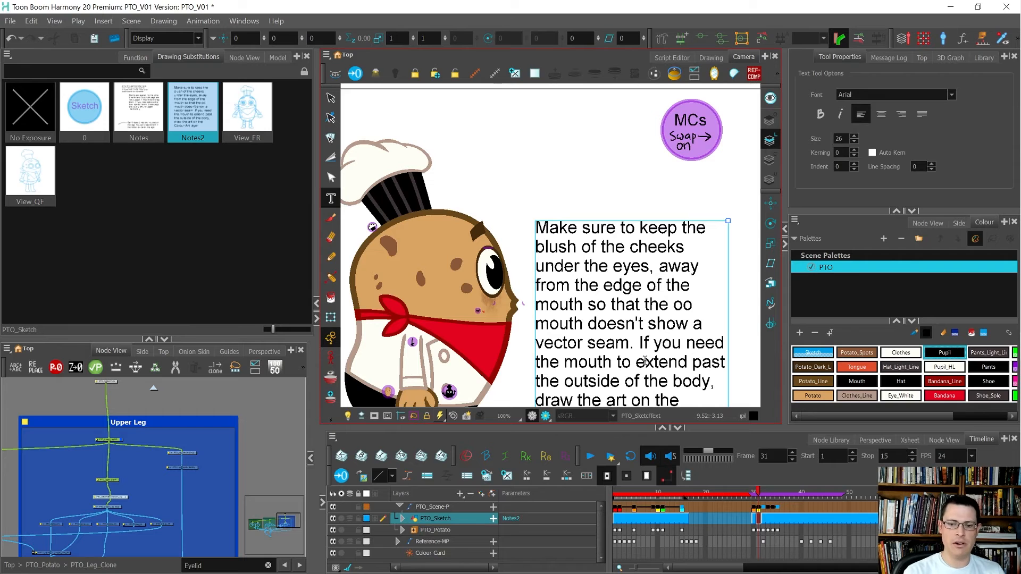
Step: At frame 30, swap the cheek at the smile's left end to the Eye_1 drawing and move it up under the eye
scroll(642, 336, down, 3)
drag(652, 371, 624, 325)
scroll(622, 322, up, 1)
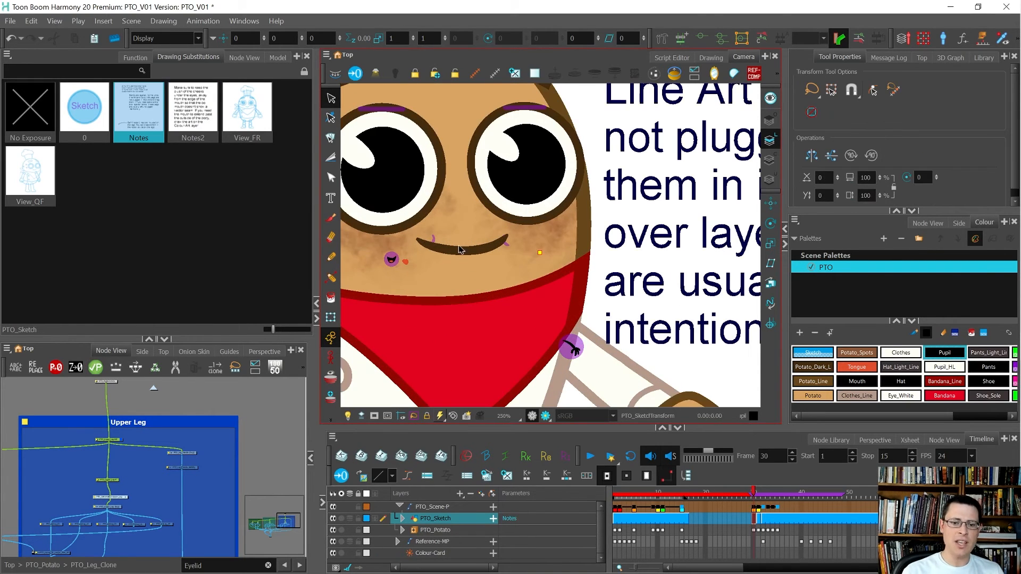
scroll(439, 248, up, 3)
click(421, 234)
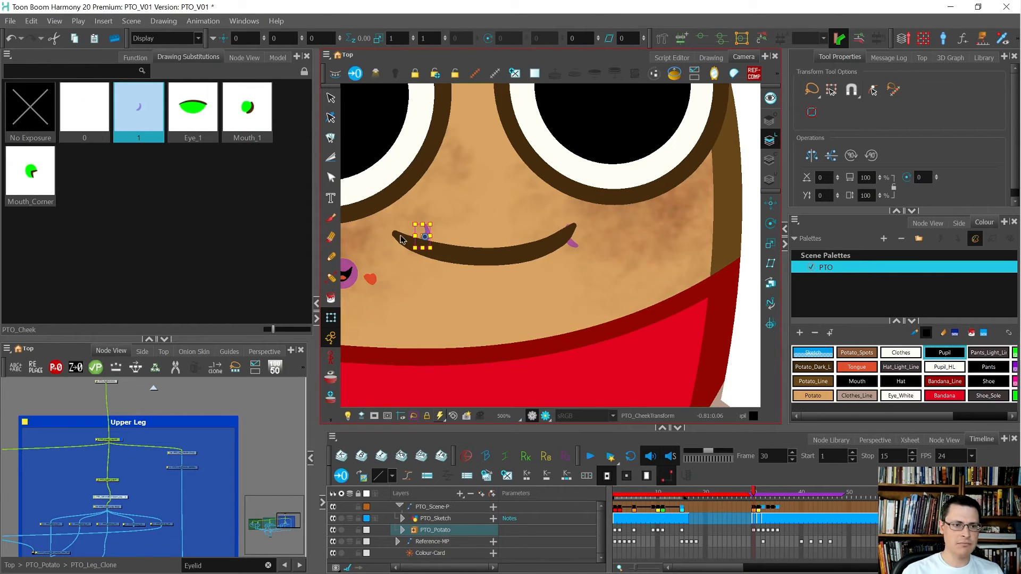
click(197, 108)
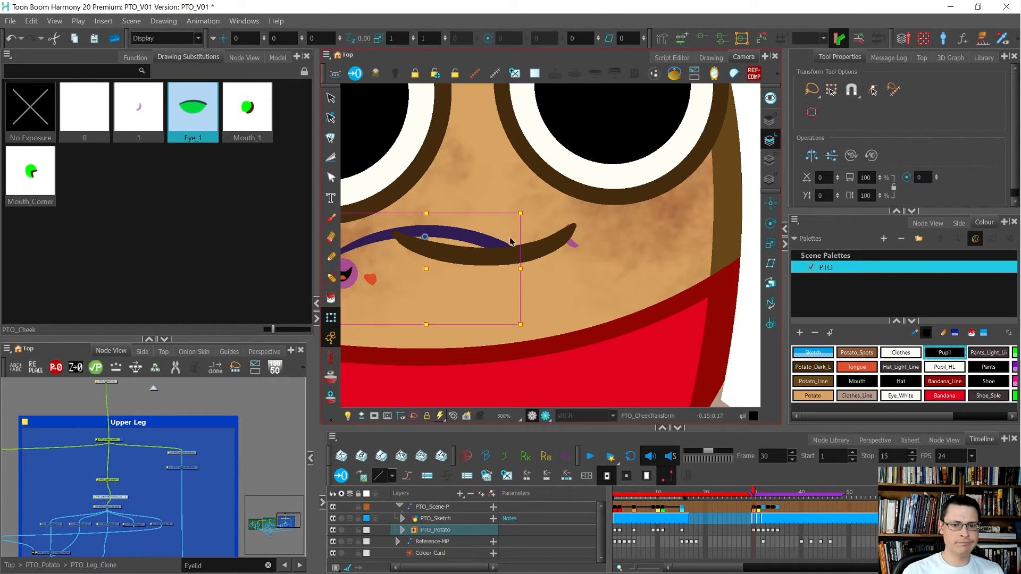
scroll(451, 260, down, 1)
drag(451, 261, 407, 219)
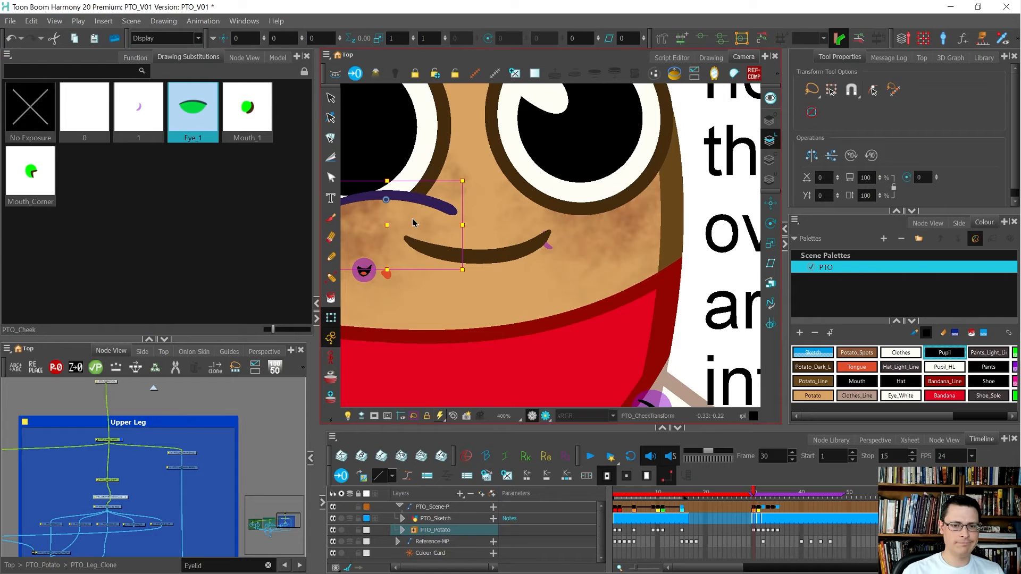
Step: Swap the cheek at the smile's right end to the Mouth_1 drawing
click(546, 242)
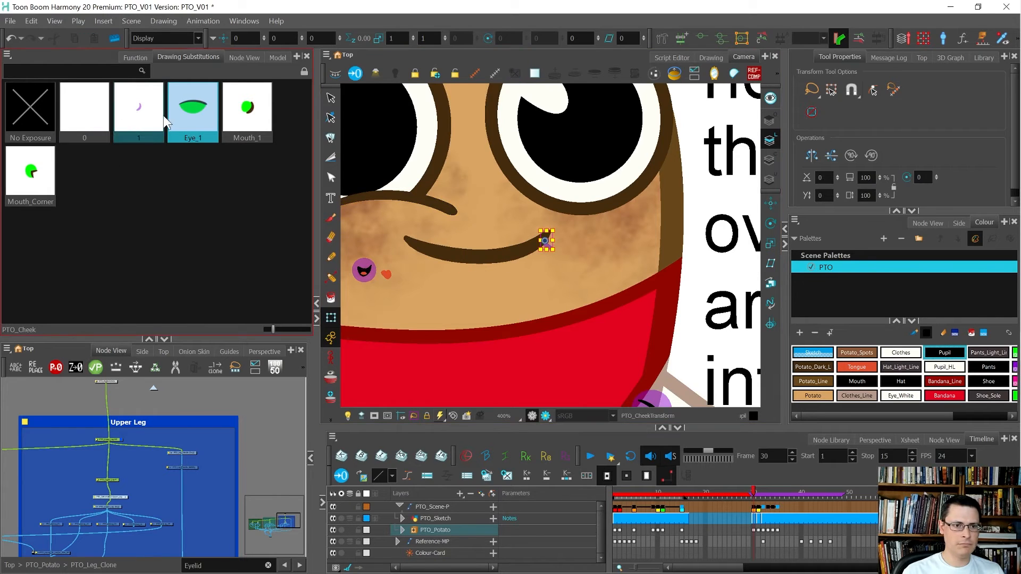
click(260, 111)
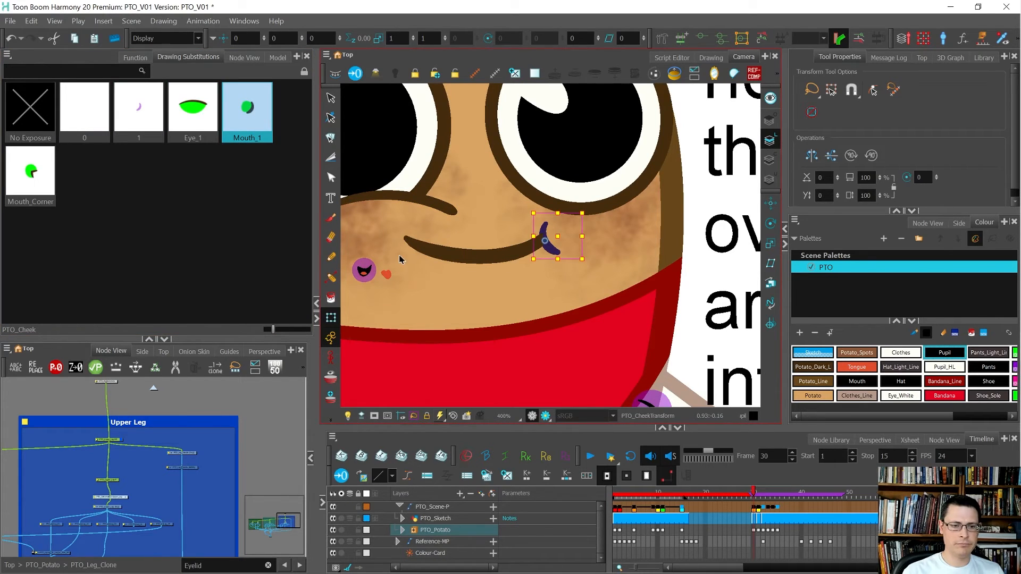
scroll(447, 233, down, 3)
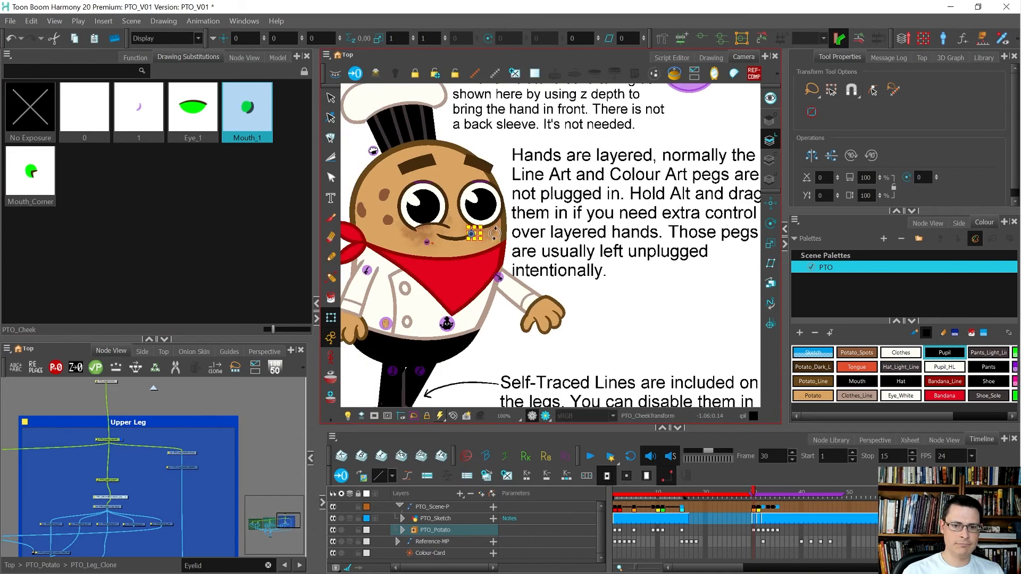
scroll(494, 232, down, 1)
Step: Rotate the cheek crease under the left eye slightly and deselect it
scroll(494, 232, up, 2)
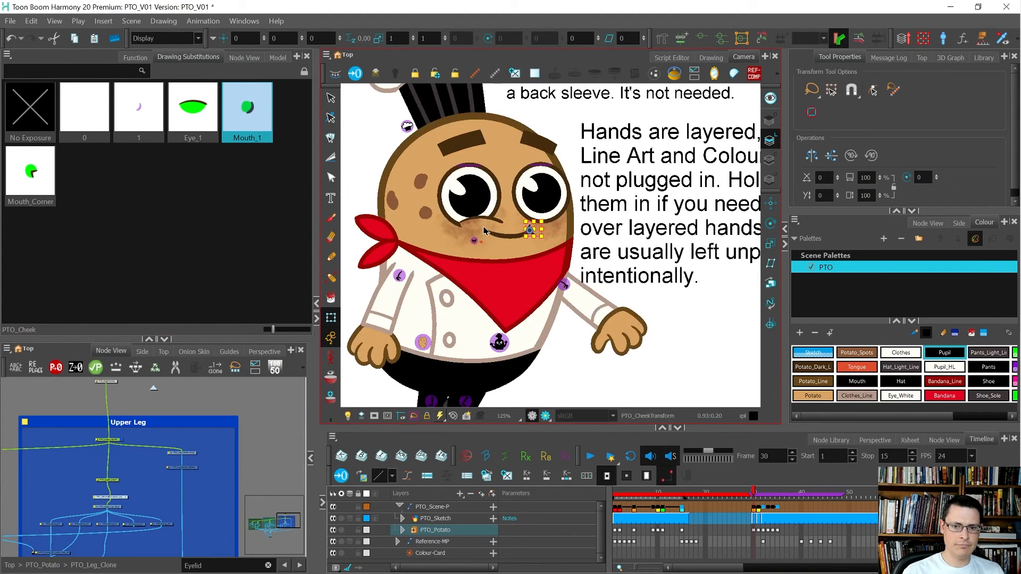
scroll(484, 227, up, 1)
scroll(484, 226, up, 2)
click(489, 225)
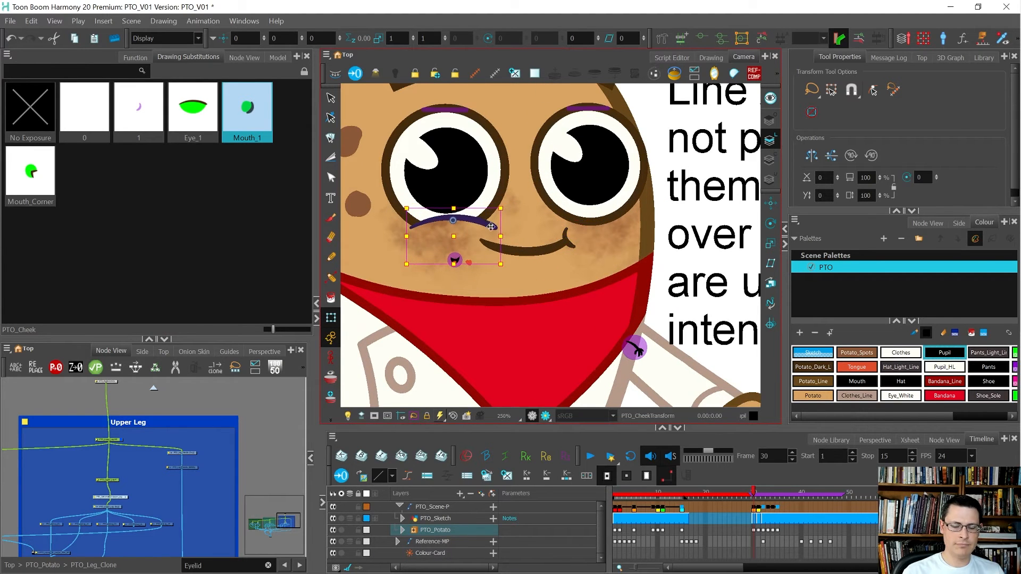
drag(490, 226, 539, 244)
scroll(540, 242, down, 3)
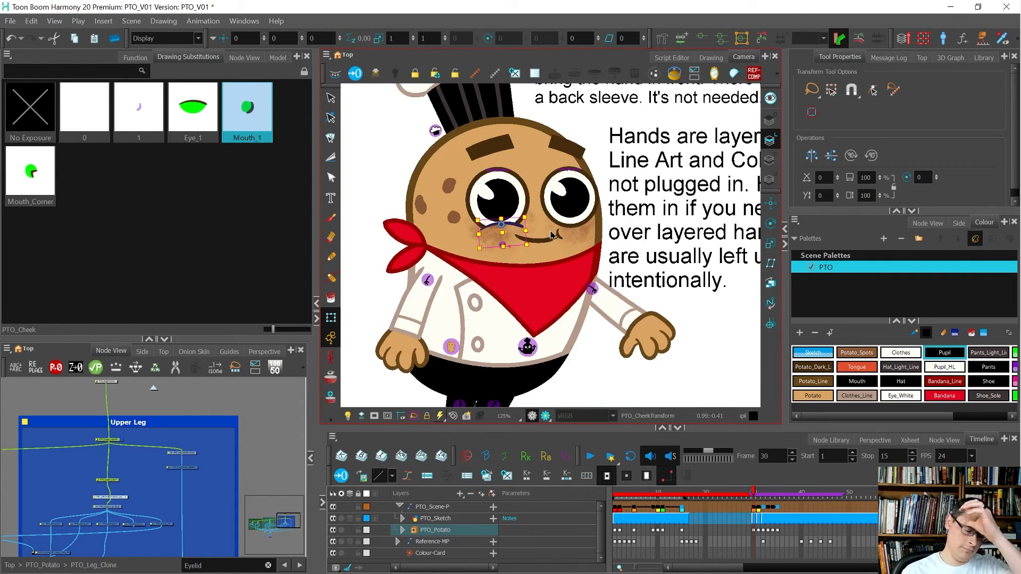
scroll(553, 235, down, 2)
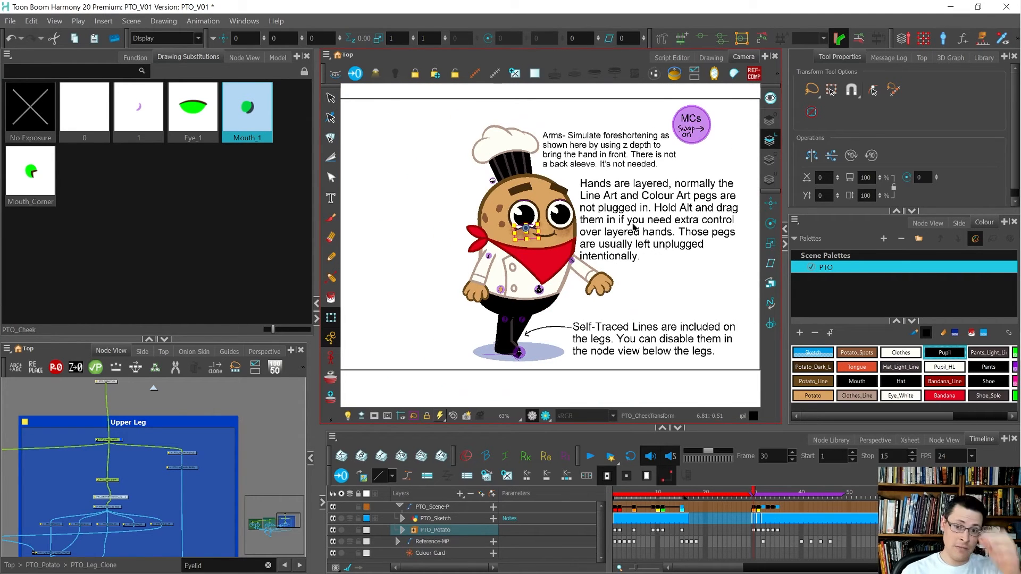
click(633, 228)
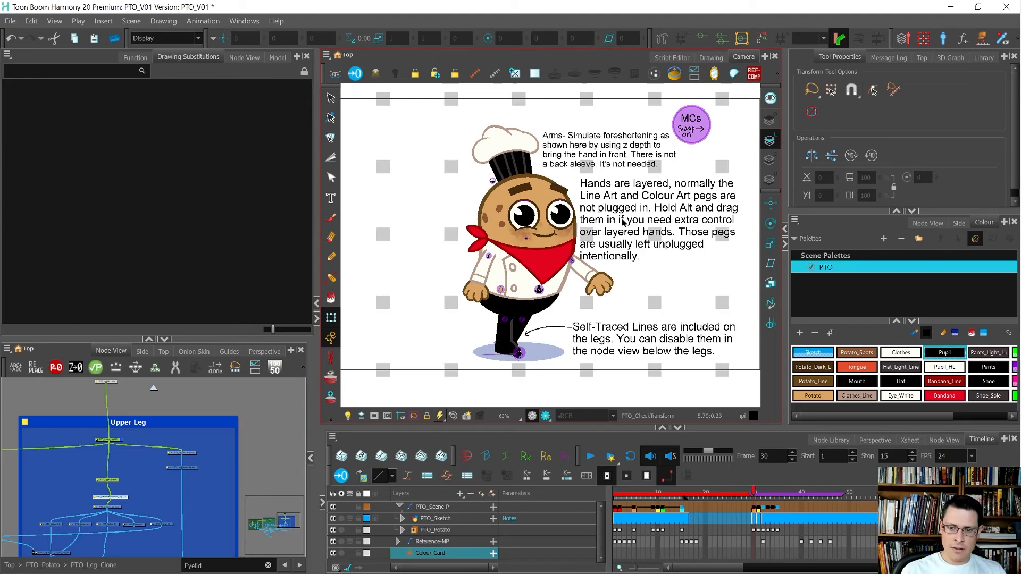
Step: Duplicate the hand layering note on the Notes drawing and place the copy to the left of the character
scroll(621, 220, up, 3)
key(alt+s)
click(621, 220)
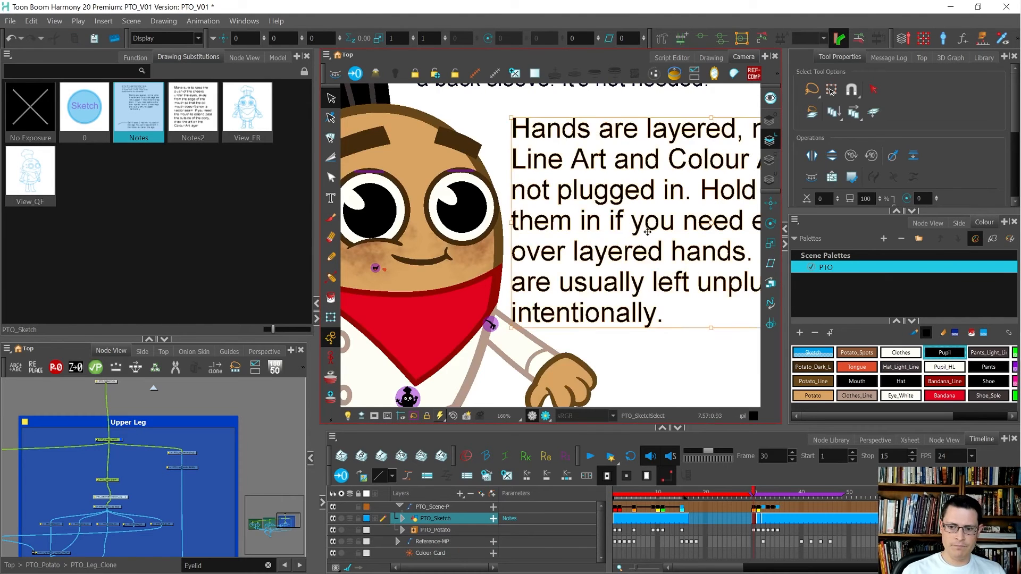
scroll(644, 229, down, 3)
drag(644, 230, 469, 246)
Step: Replace the text of the copied note beside the character with "Cheek swaps are available and will cut the eye and mouth."
click(330, 198)
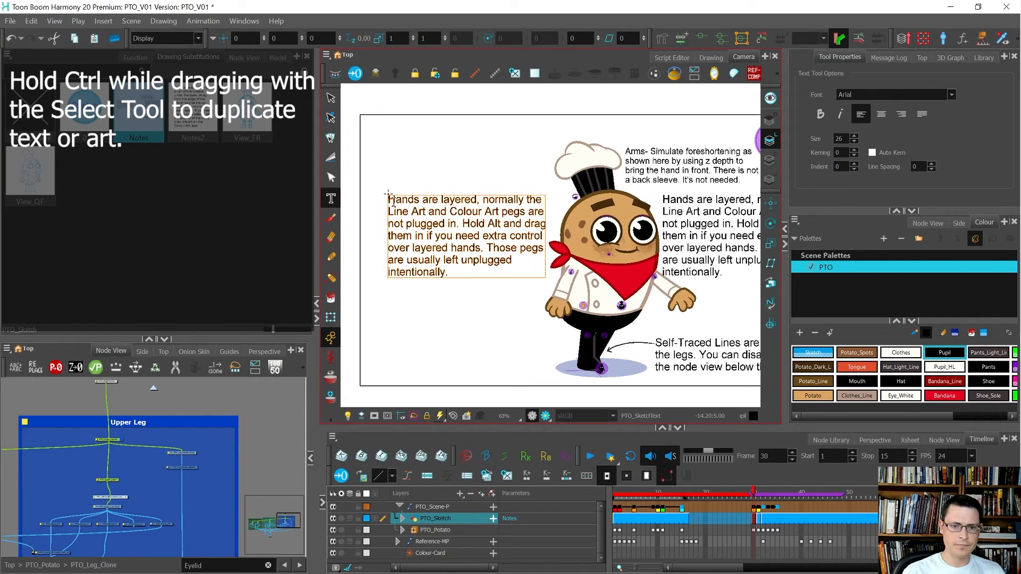
click(412, 237)
key(ctrl+a)
text(Chee)
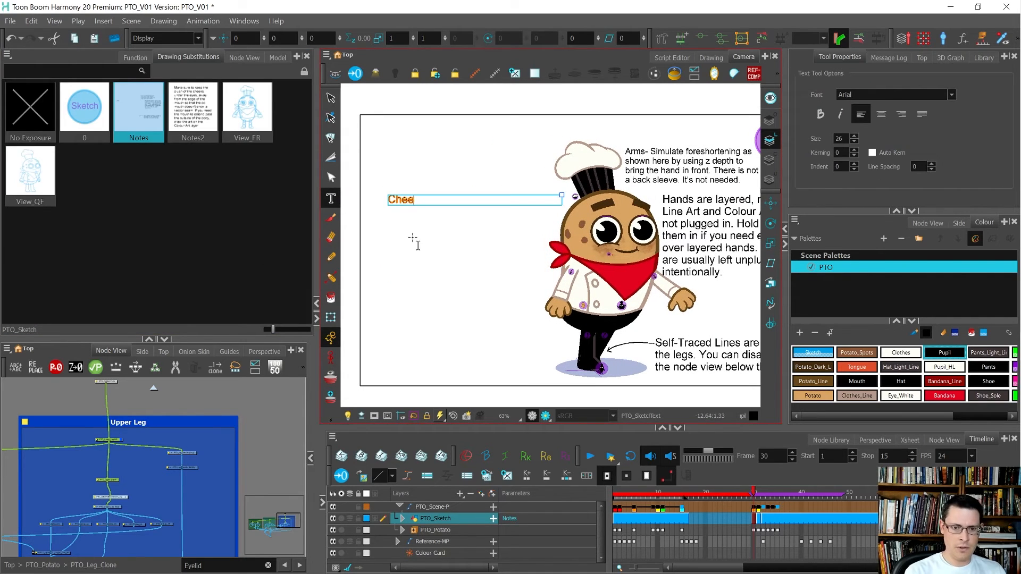
text(k swaps)
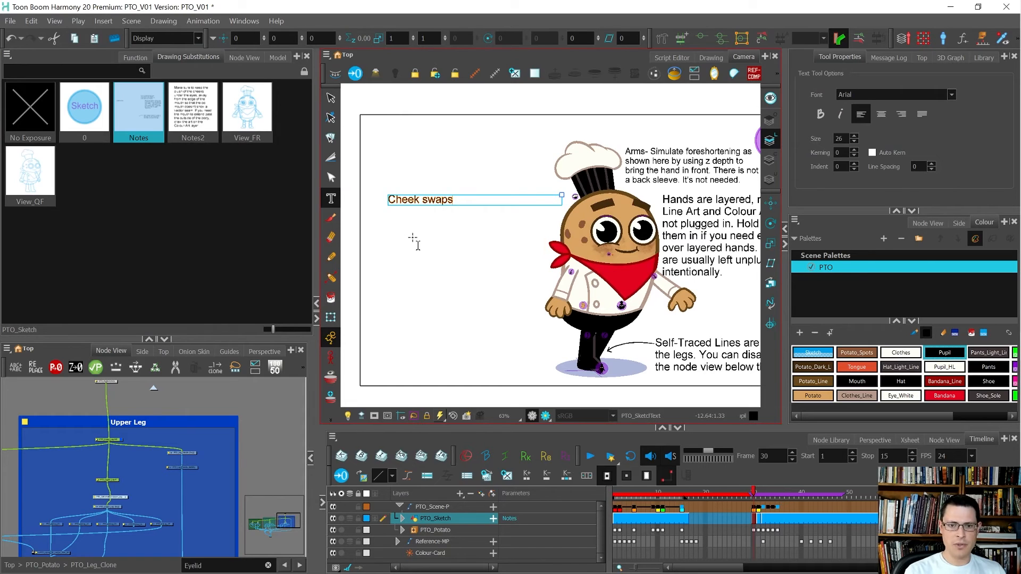
text( are available)
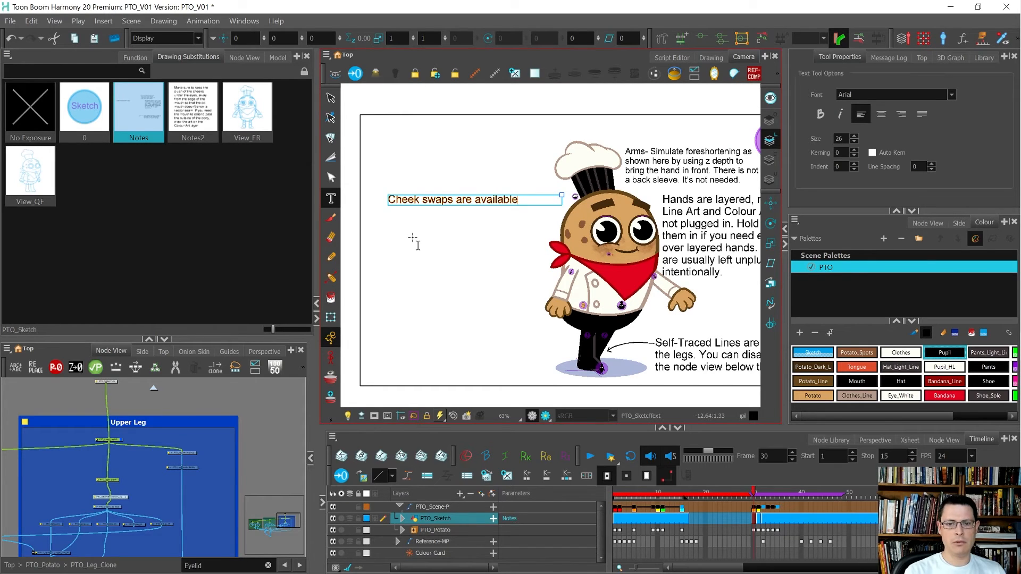
text( and)
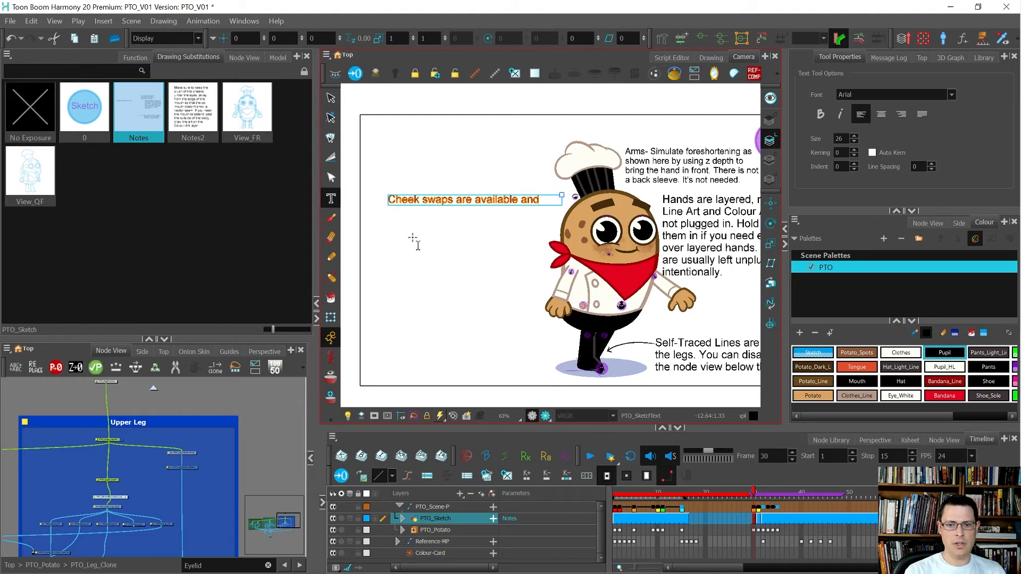
text( will cut the e)
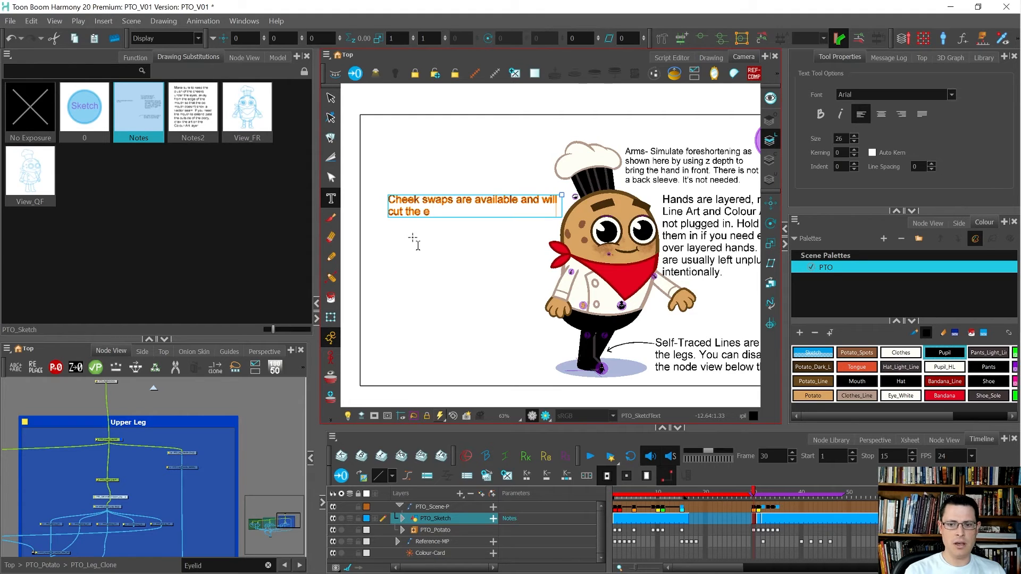
text(ye and mouth.)
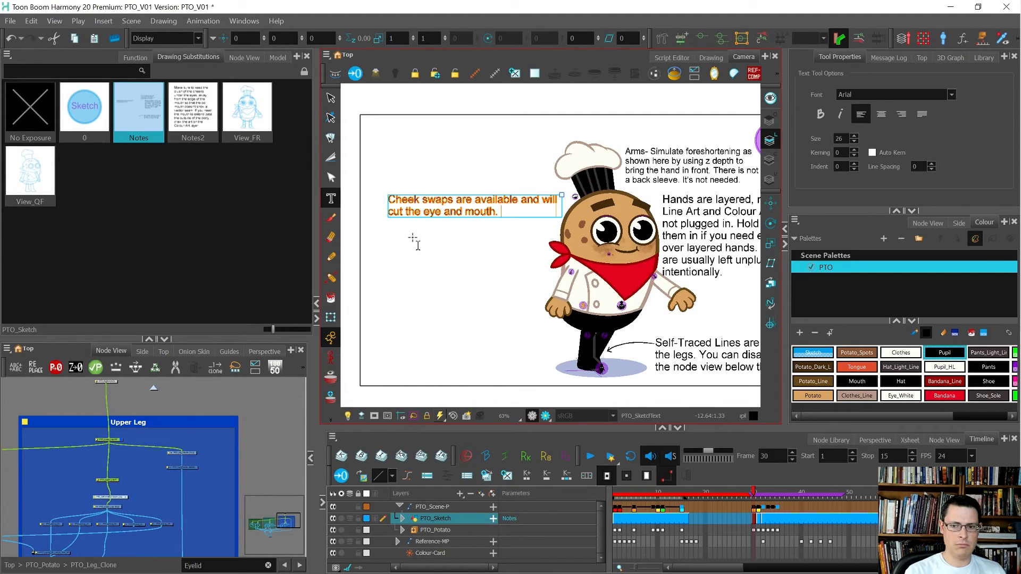
Step: Continue the cheek note with "Draw lines on the Line-Art layer and put cutter art on the Underlay layer."
text(Draw lines o)
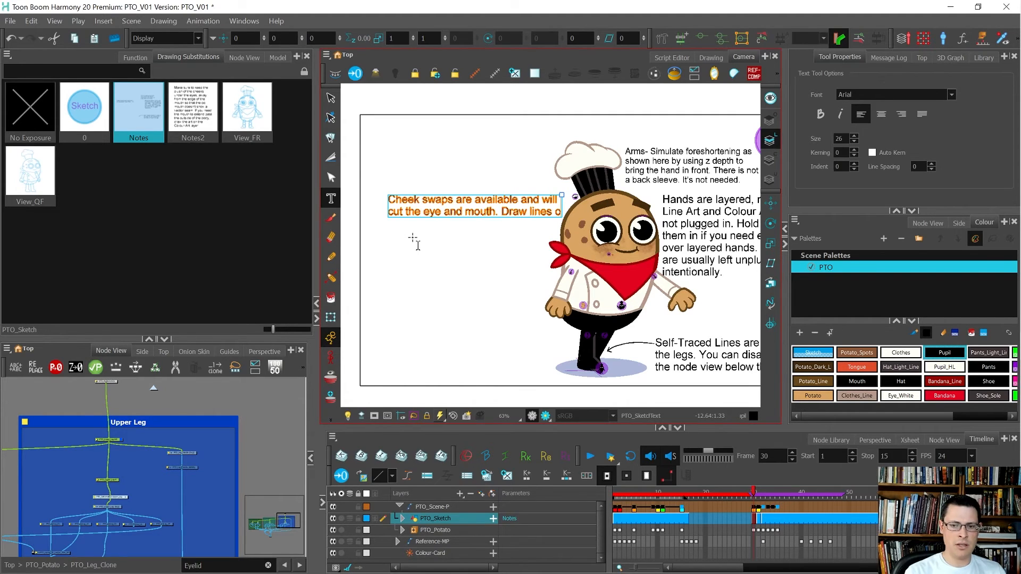
text(n the line-art)
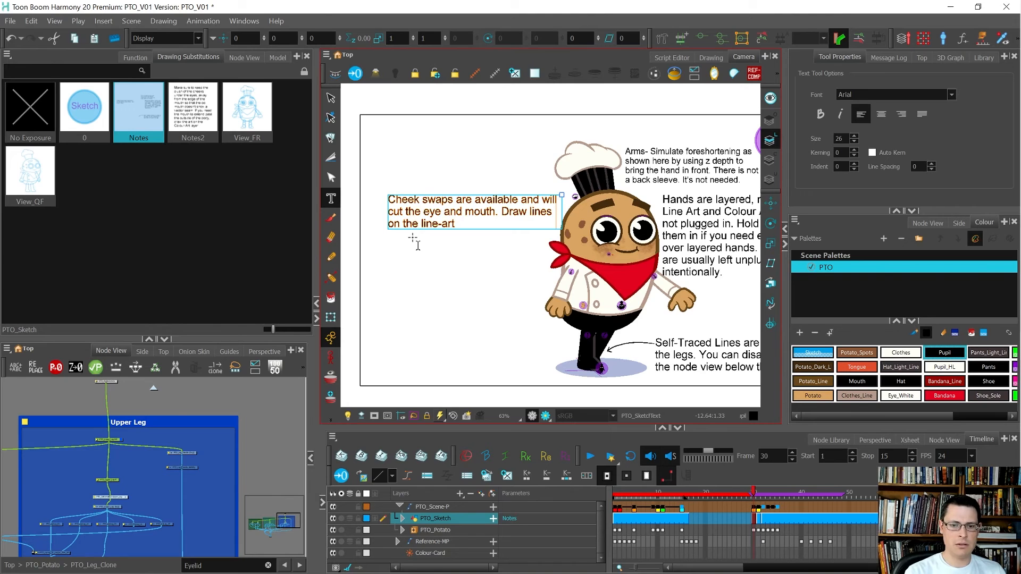
text(ine-Art layer)
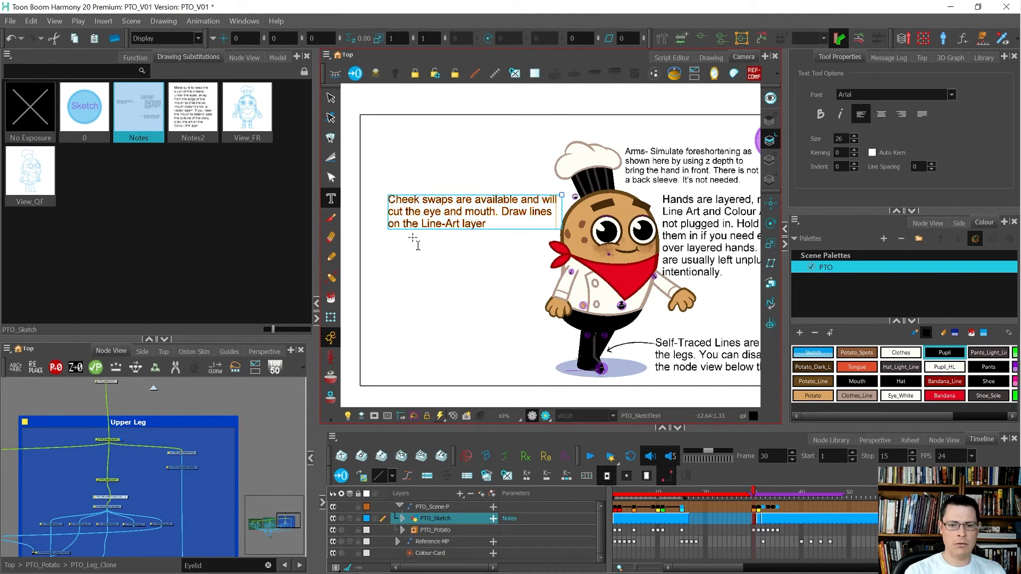
text( and)
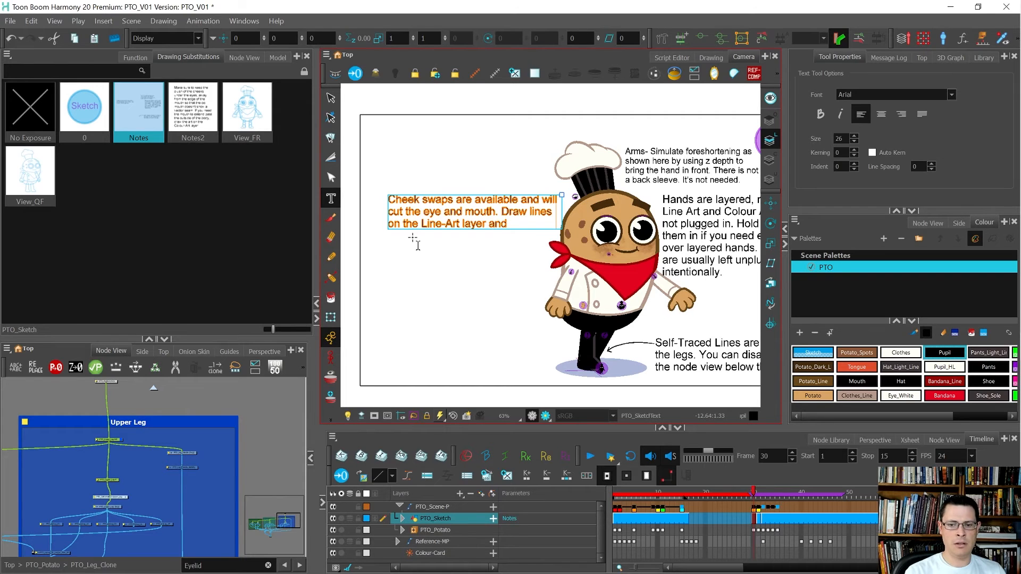
text( put cutter art on the Underla)
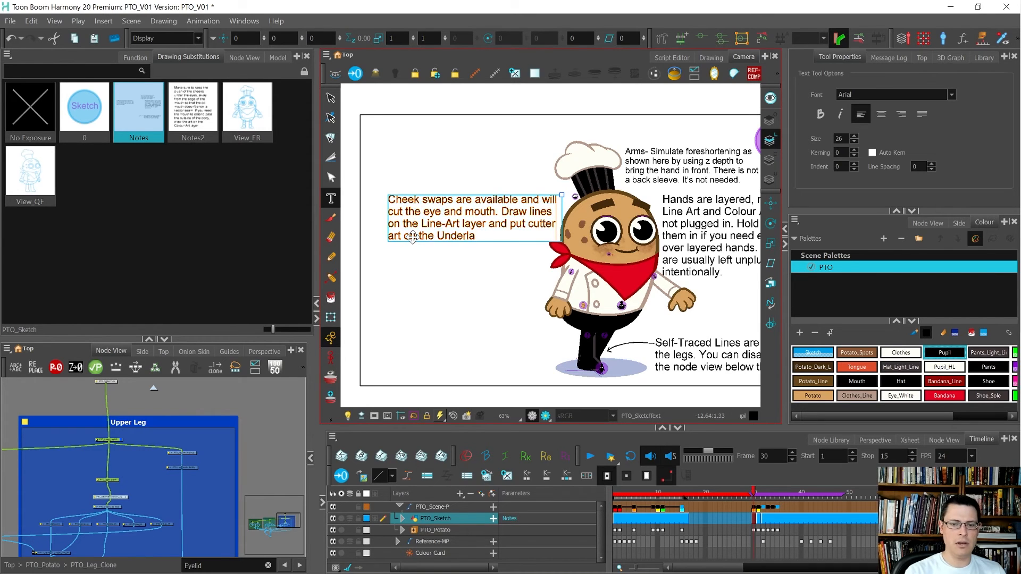
text(y layer.)
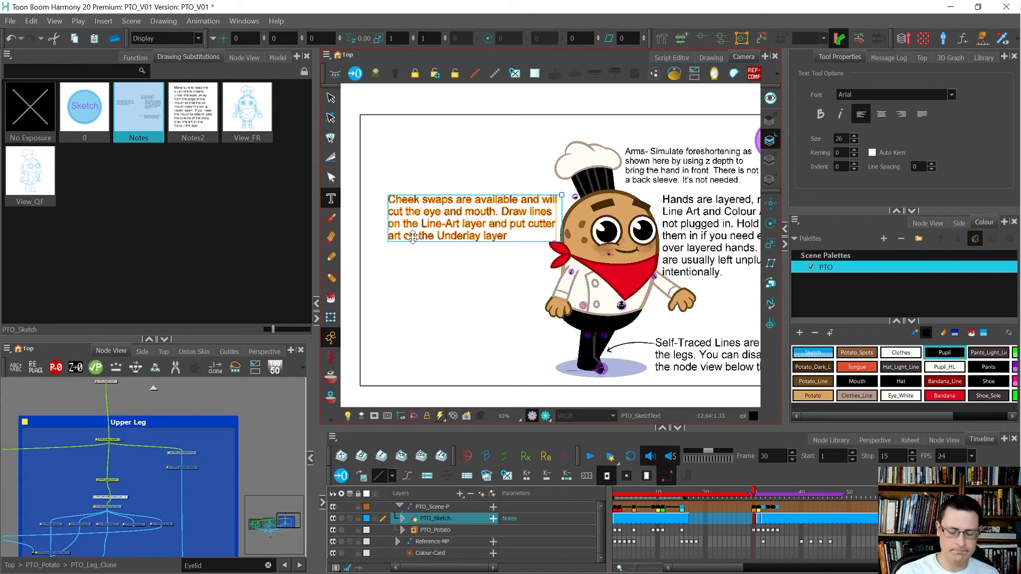
click(331, 99)
Step: Examine the cheek's nodes and the Cheeks backdrop description to check which art layers cut the eyes and the mouth
scroll(611, 244, up, 4)
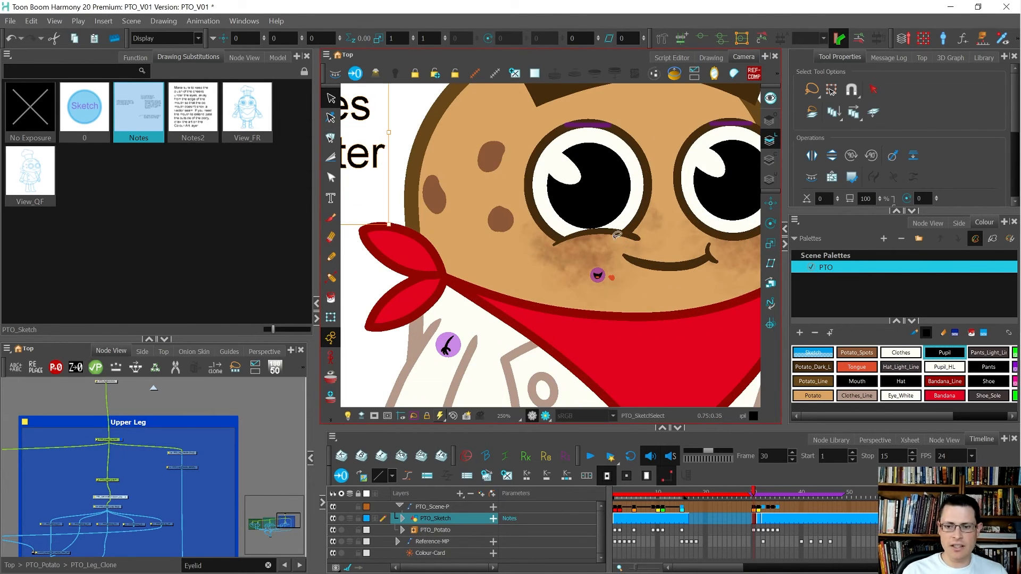
key(shift+t)
click(610, 236)
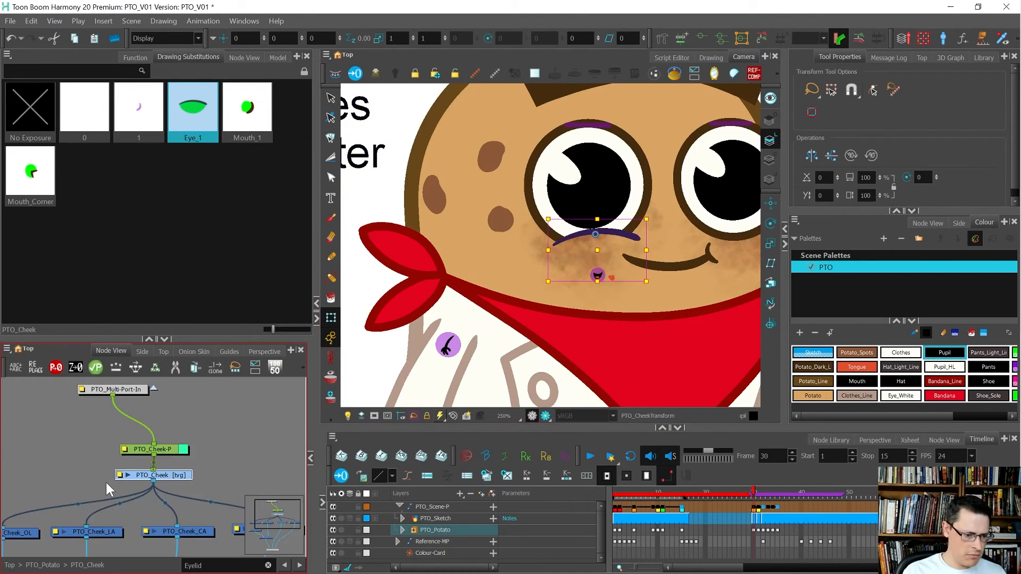
scroll(131, 483, up, 2)
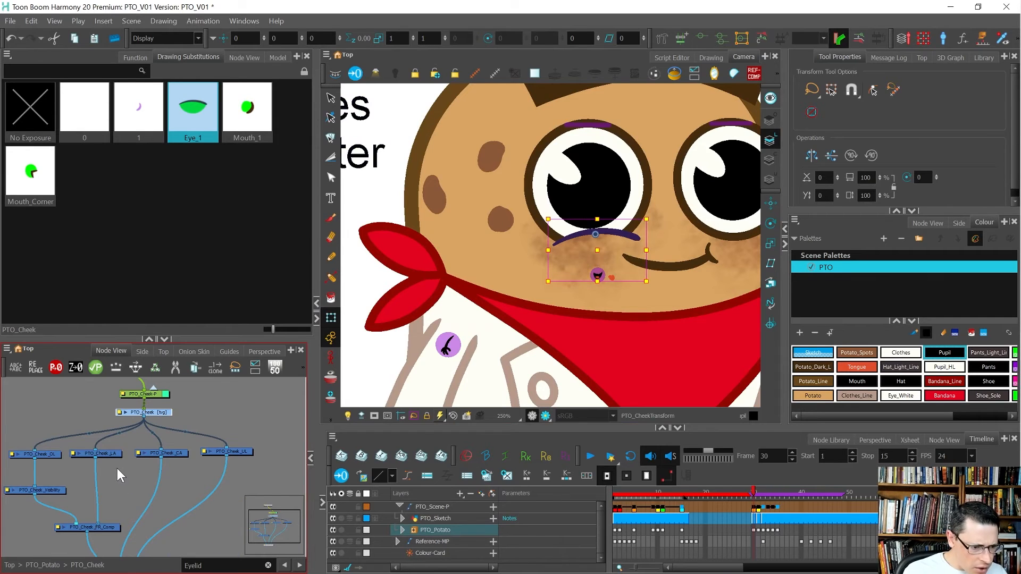
scroll(126, 432, down, 2)
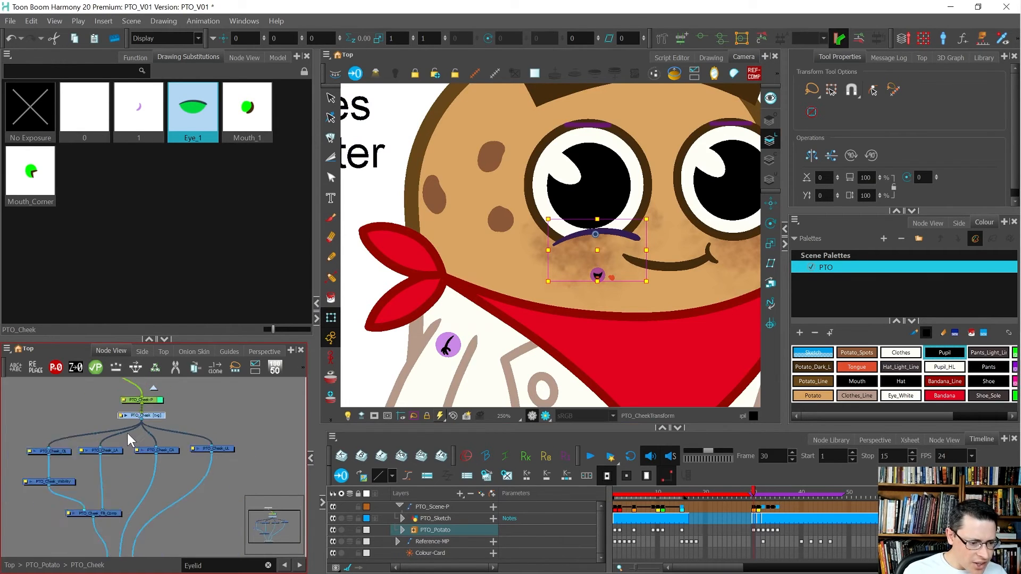
click(152, 389)
drag(185, 339, 177, 192)
scroll(111, 265, up, 1)
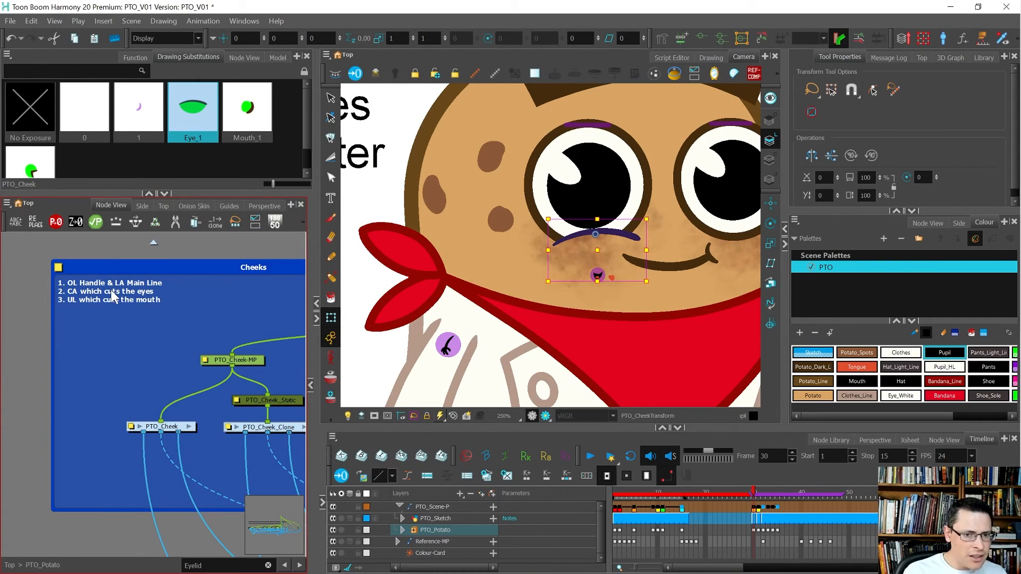
scroll(580, 292, down, 3)
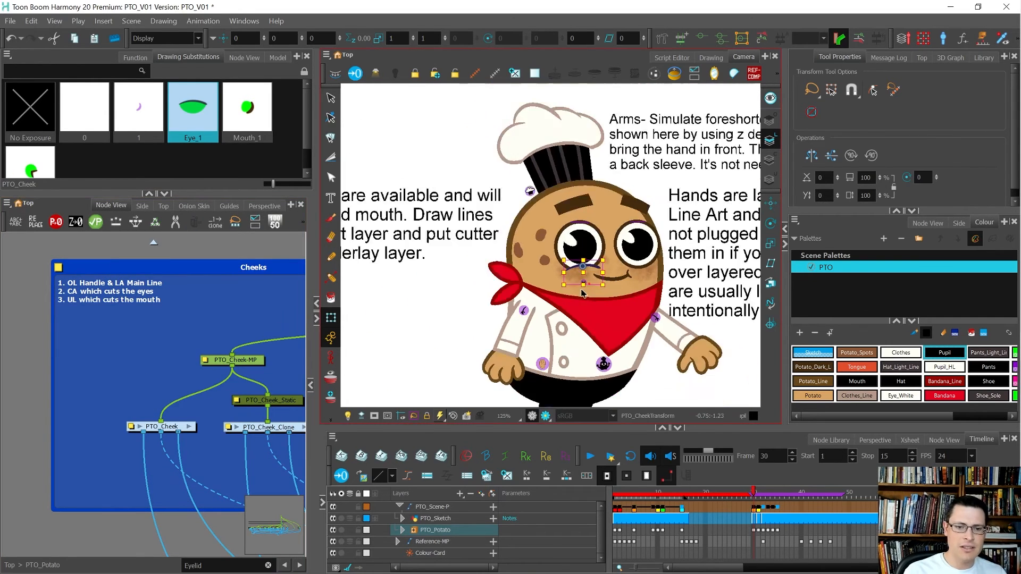
scroll(582, 294, down, 3)
scroll(487, 283, up, 3)
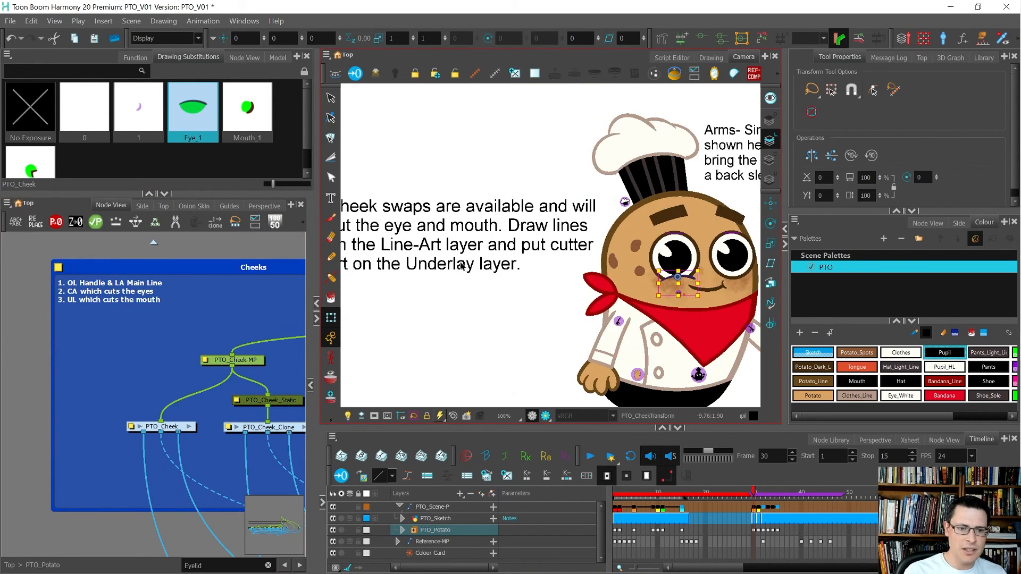
scroll(460, 264, down, 1)
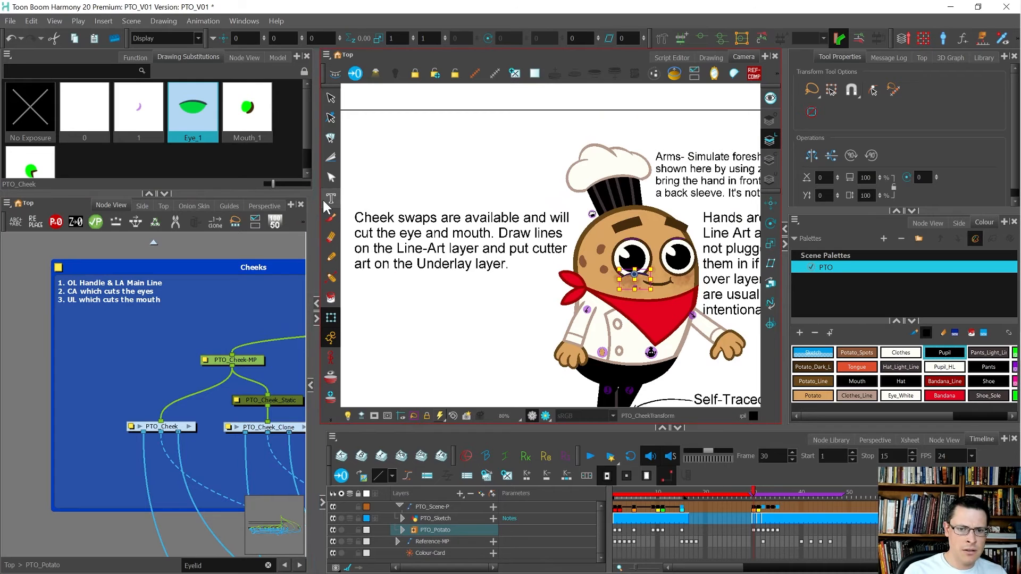
Step: Delete "and put cutter art on the Underlay layer" from the cheek swap note, keeping the closing period after "Line-Art layer"
click(330, 198)
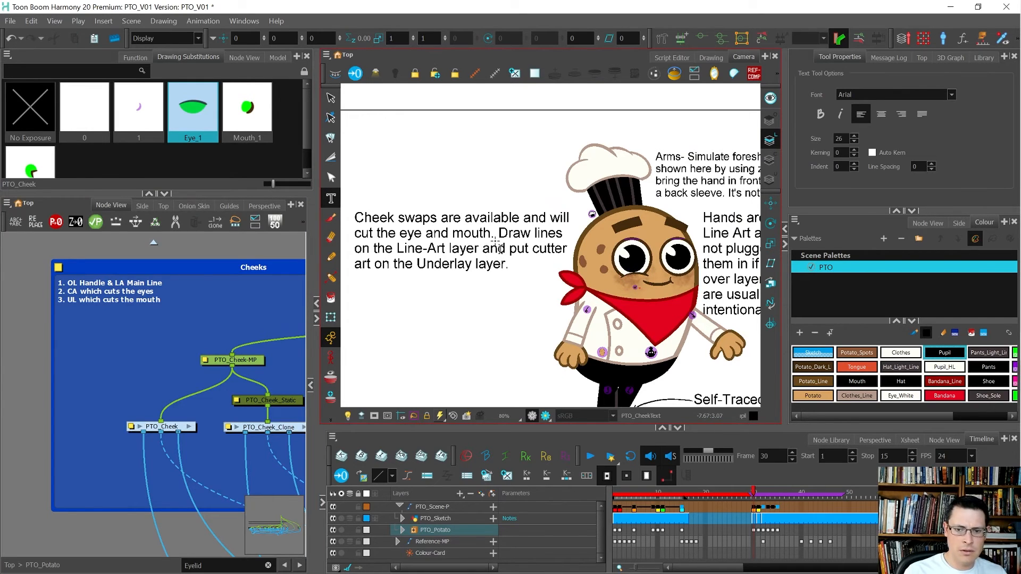
key(shift+t)
click(436, 237)
scroll(433, 236, up, 4)
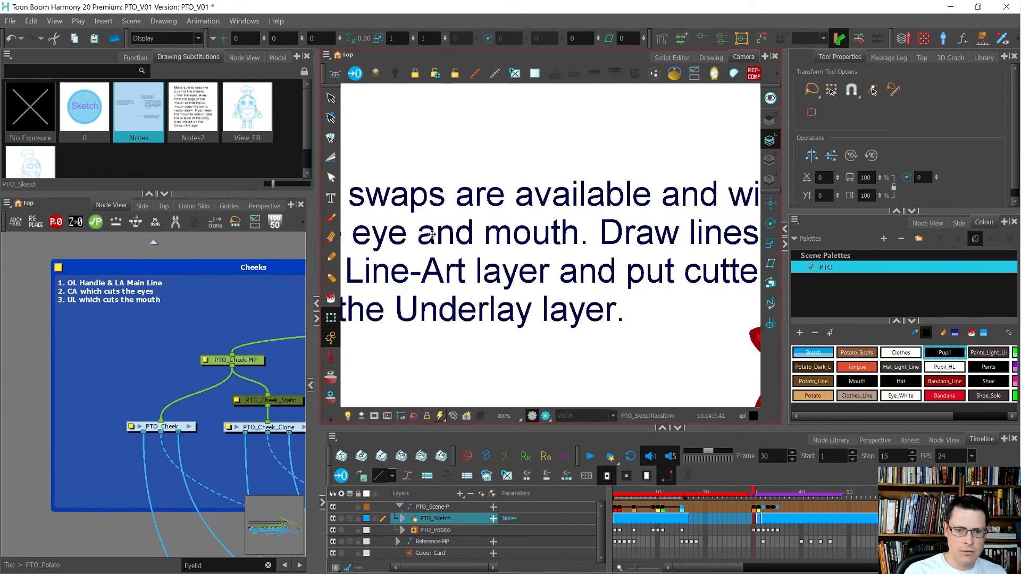
click(335, 204)
scroll(443, 255, down, 4)
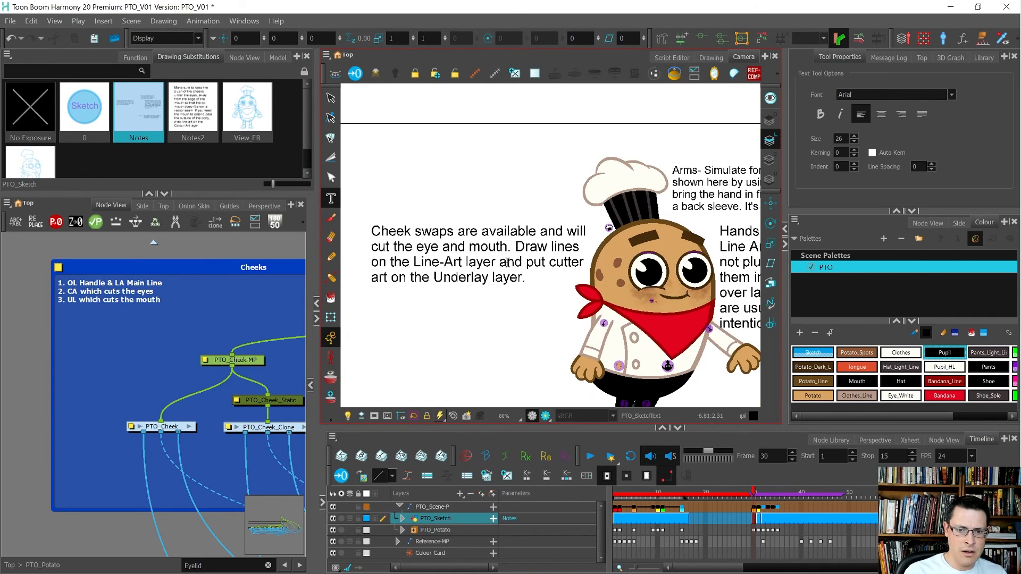
scroll(508, 261, up, 1)
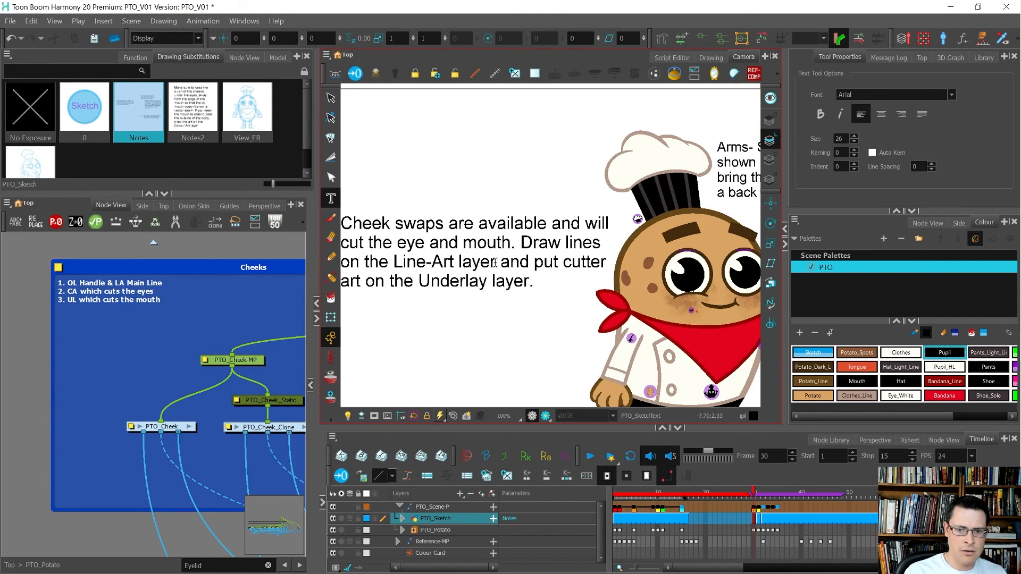
drag(498, 263, 531, 279)
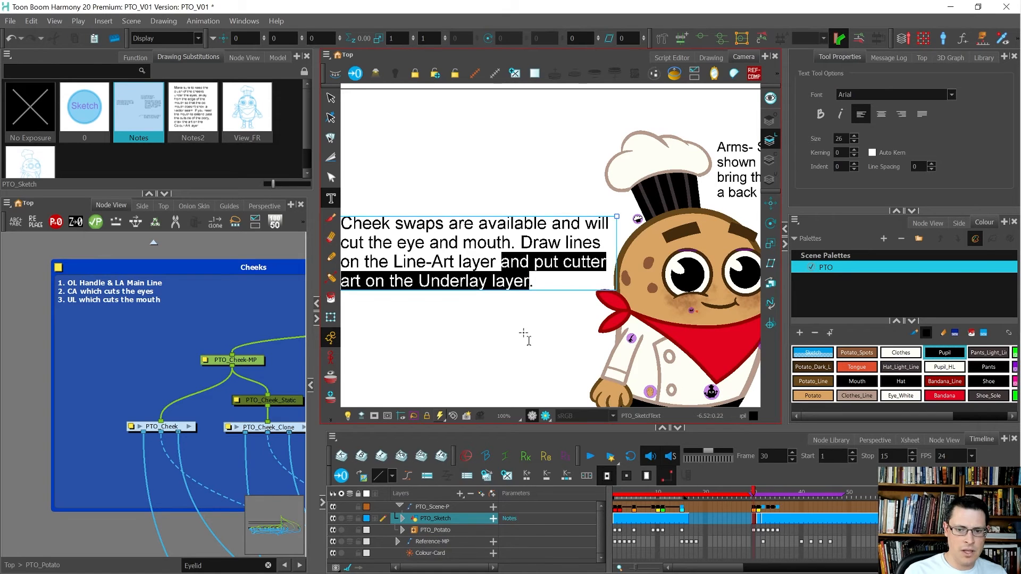
key(BackSpace)
key(BackSpace)
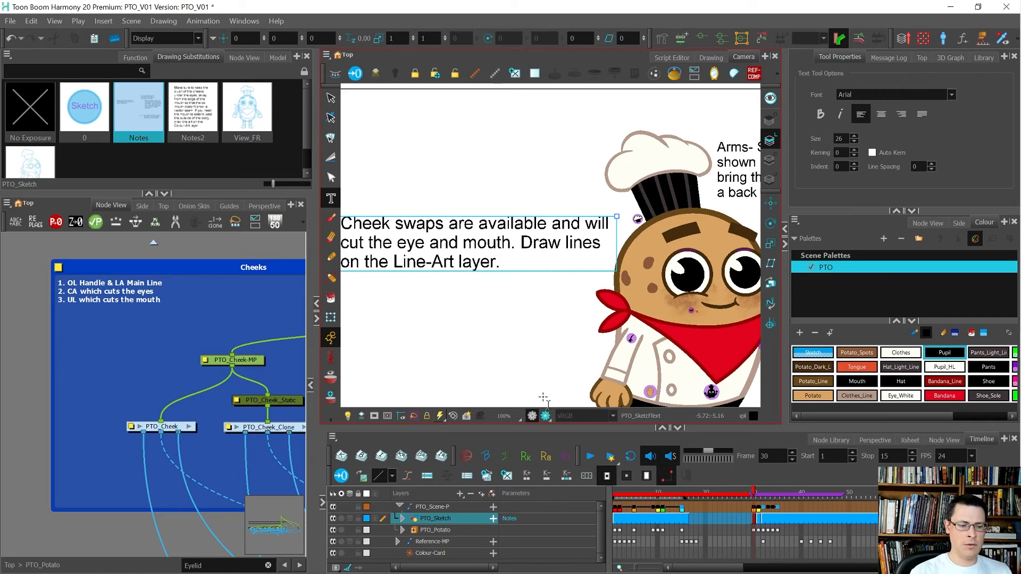
Step: Add the sentence "Art that will cut the eyes should be drawn on the Colour-Art layer." to the cheek note and start the mouth sentence
text(Art that wil)
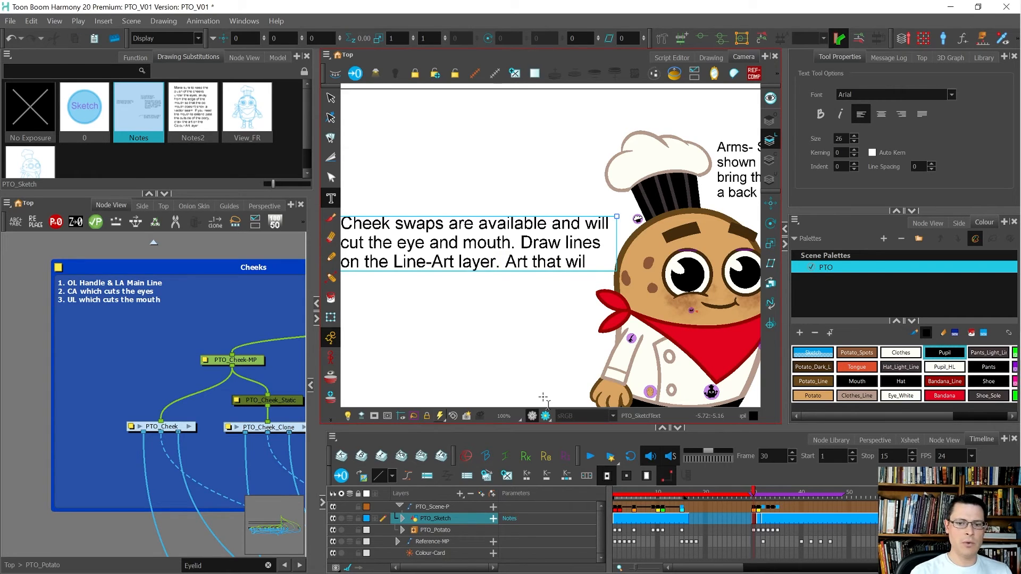
text(l cut the eyes should be drawn on th)
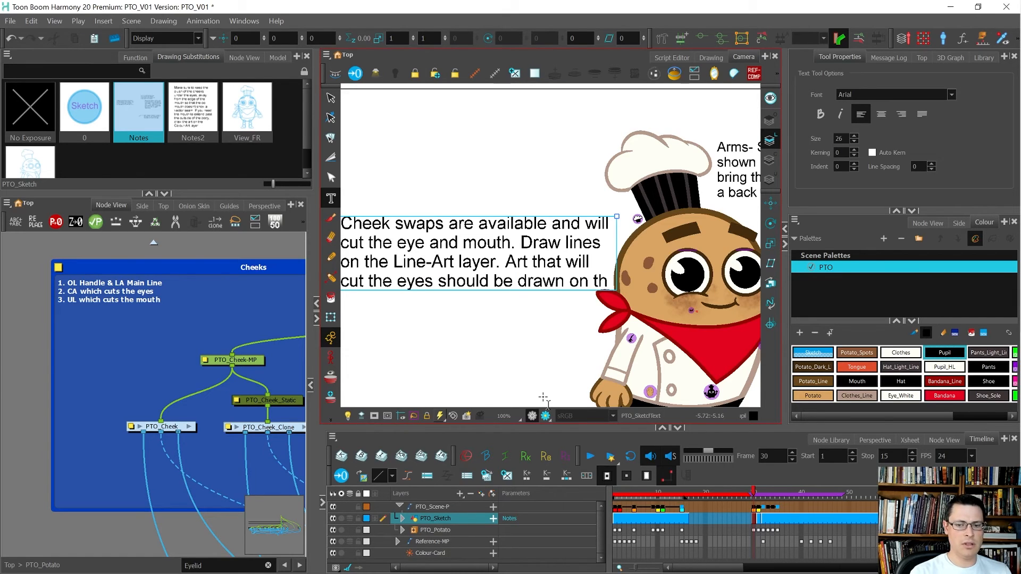
text(e Colour-)
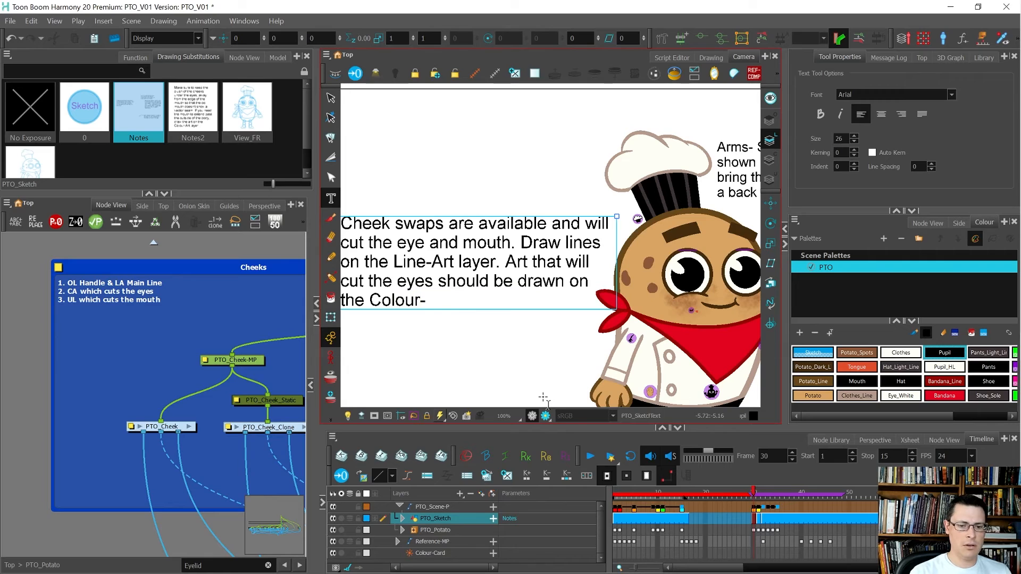
text(Art layer. Art that will cut the mou)
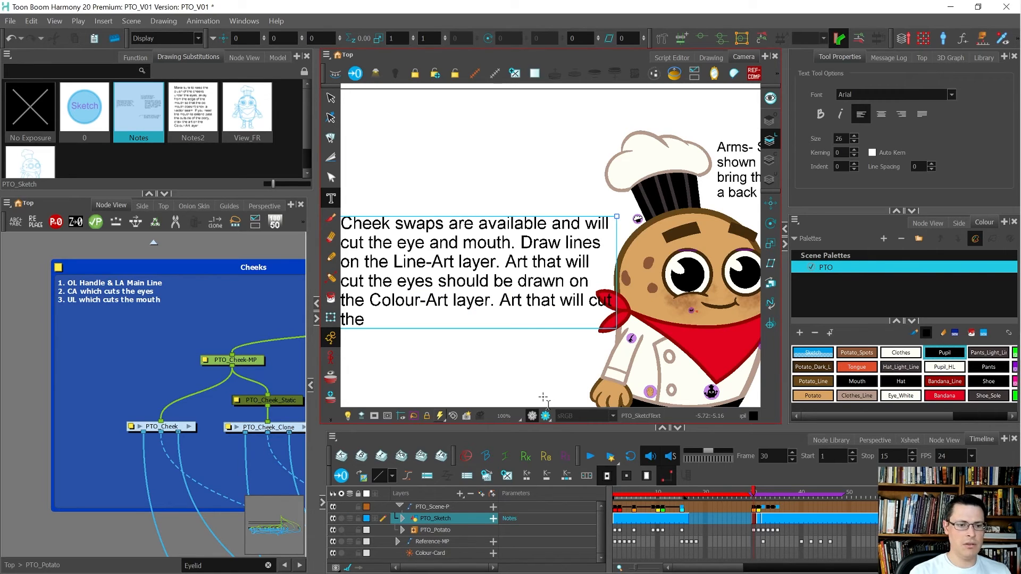
Step: Complete the cheek note's last sentence as "Art that will cut the mouth should be drawn on the Underlay layer."
text(th should)
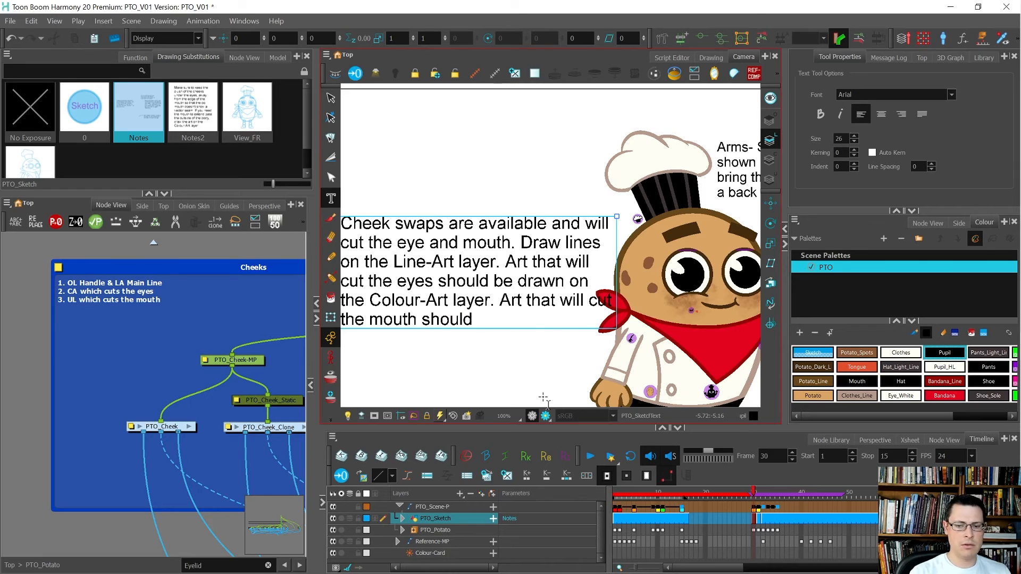
text( be drawn on the)
key(BackSpace)
key(BackSpace)
key(BackSpace)
text(the)
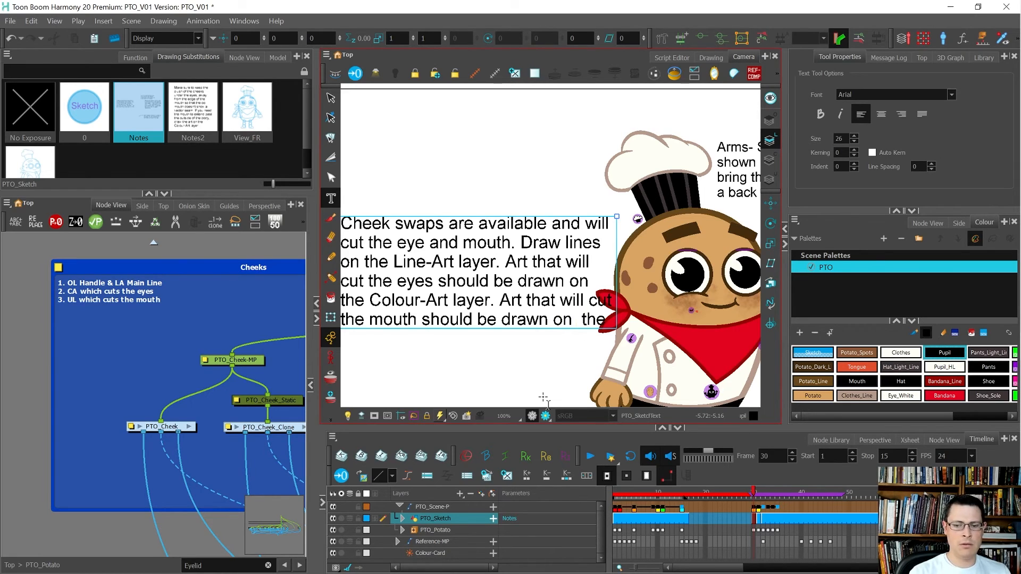
text( Underlay laye)
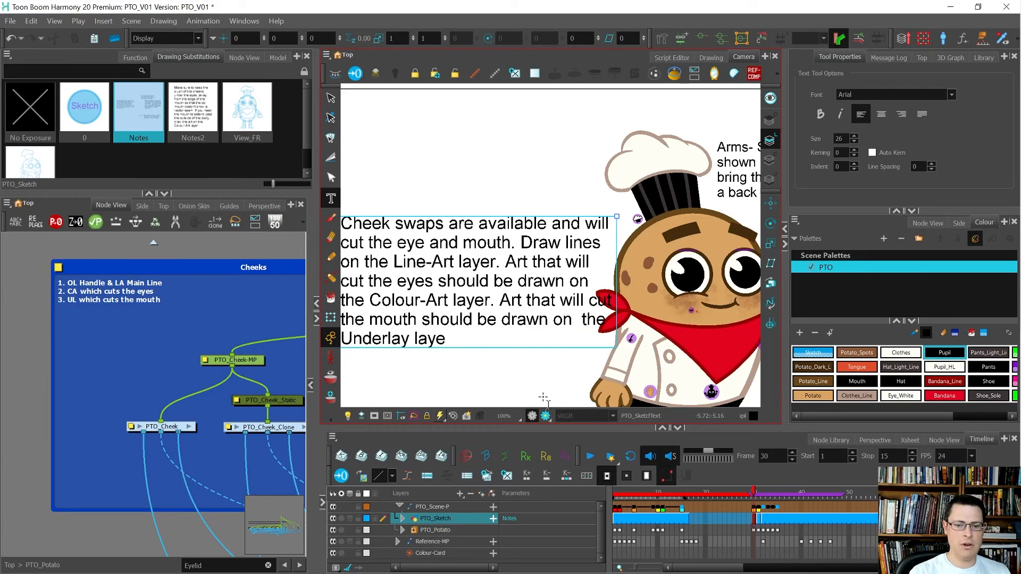
text(r.)
scroll(568, 349, down, 3)
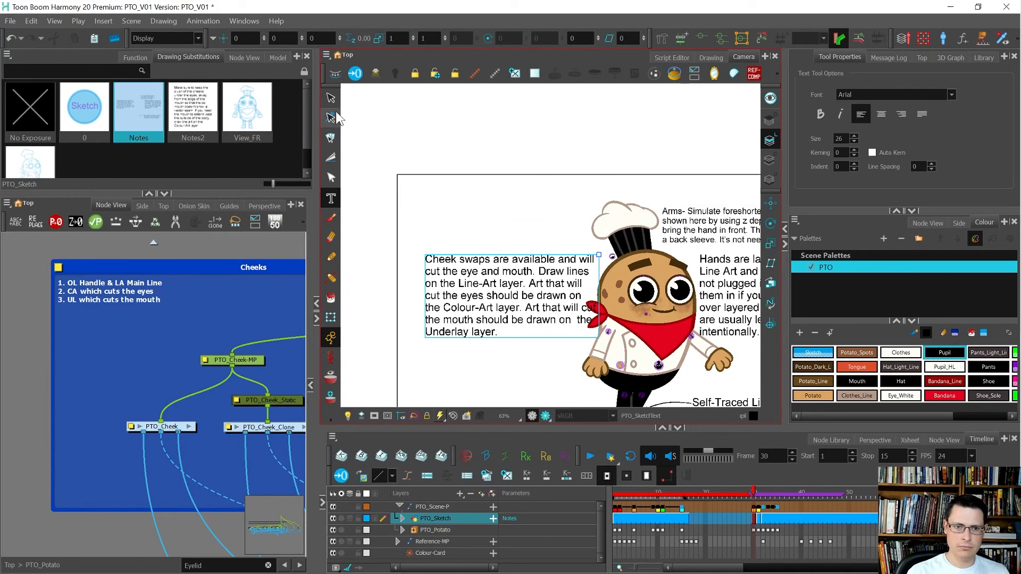
Step: Move the cheek swap note farther from the character, toward the frame's left edge, so the text clears the scarf
click(331, 97)
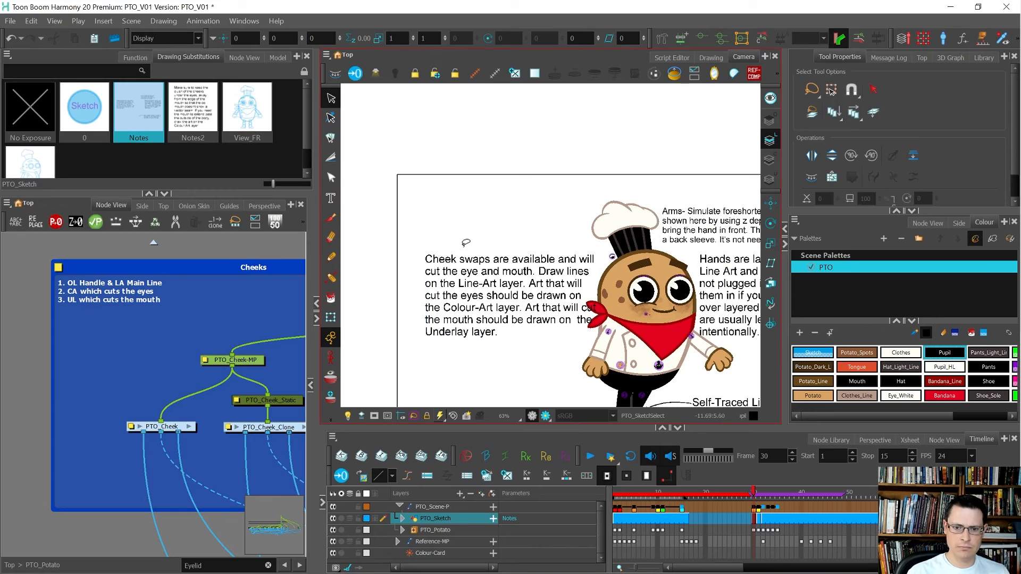
click(488, 306)
drag(486, 281, 470, 285)
click(476, 237)
scroll(426, 200, down, 3)
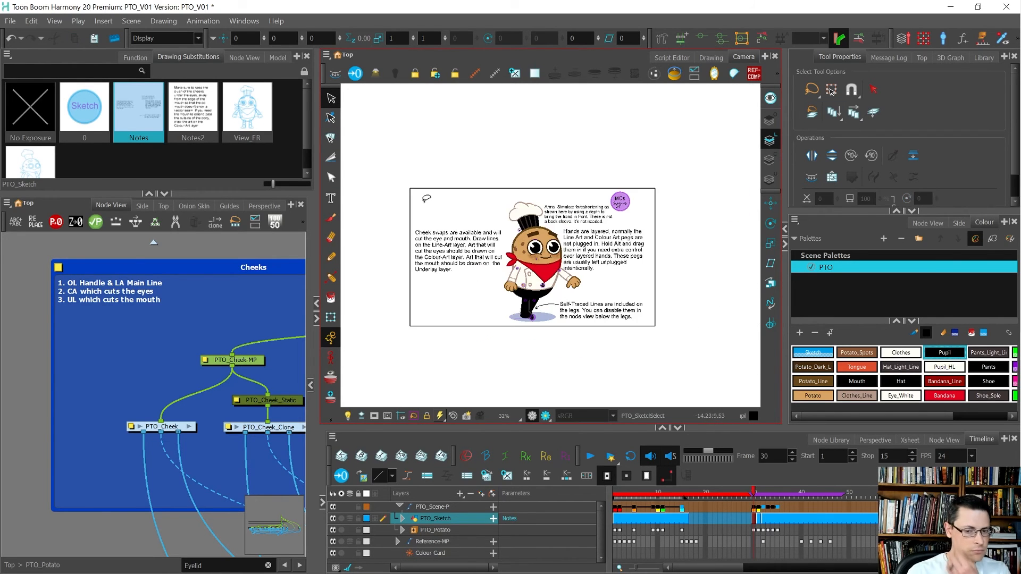
Step: Swap the potato's closed smile for the open happy mouth drawing that overlaps the eye
scroll(478, 274, up, 3)
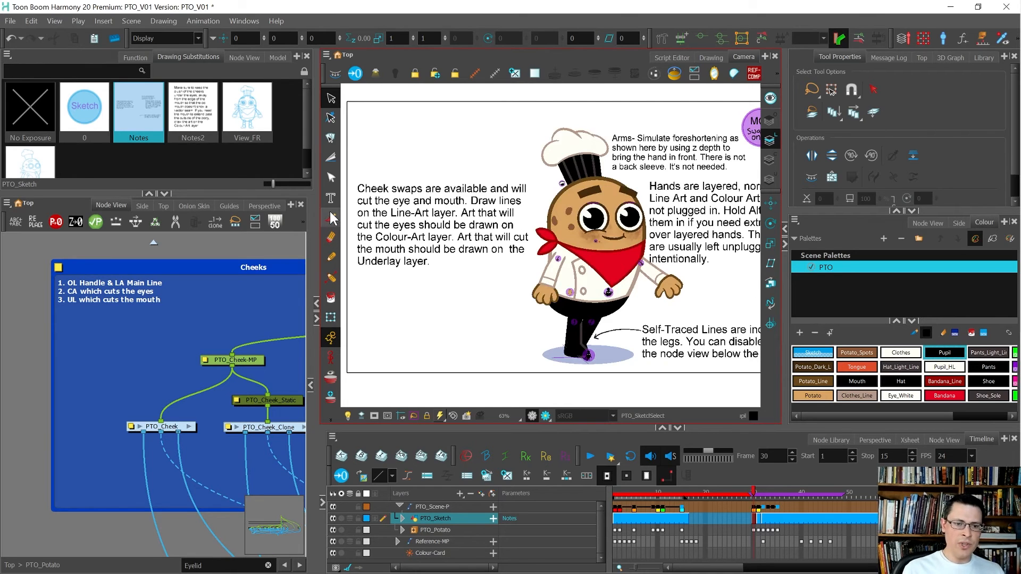
scroll(633, 231, up, 2)
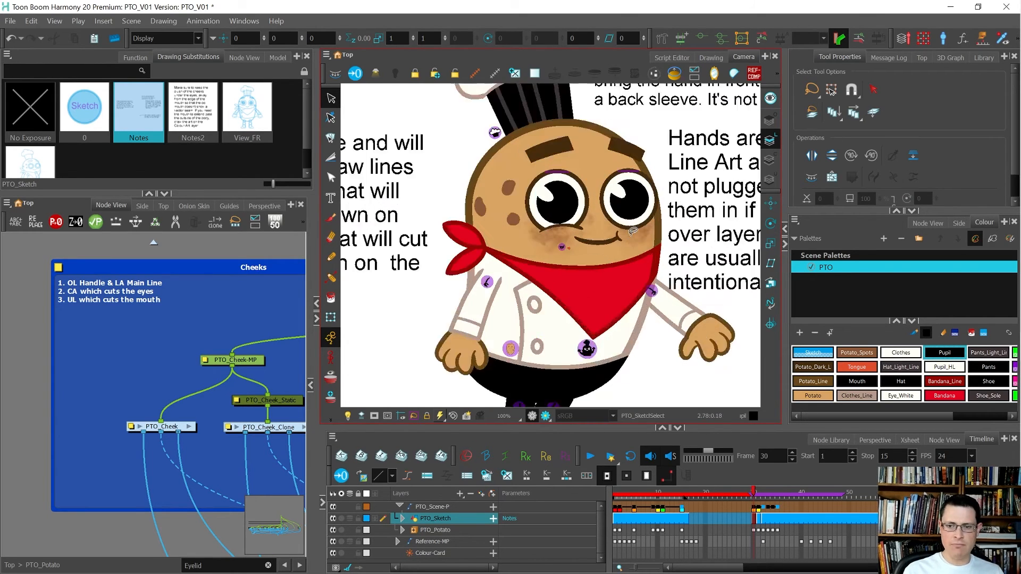
scroll(633, 232, up, 3)
key(shift+t)
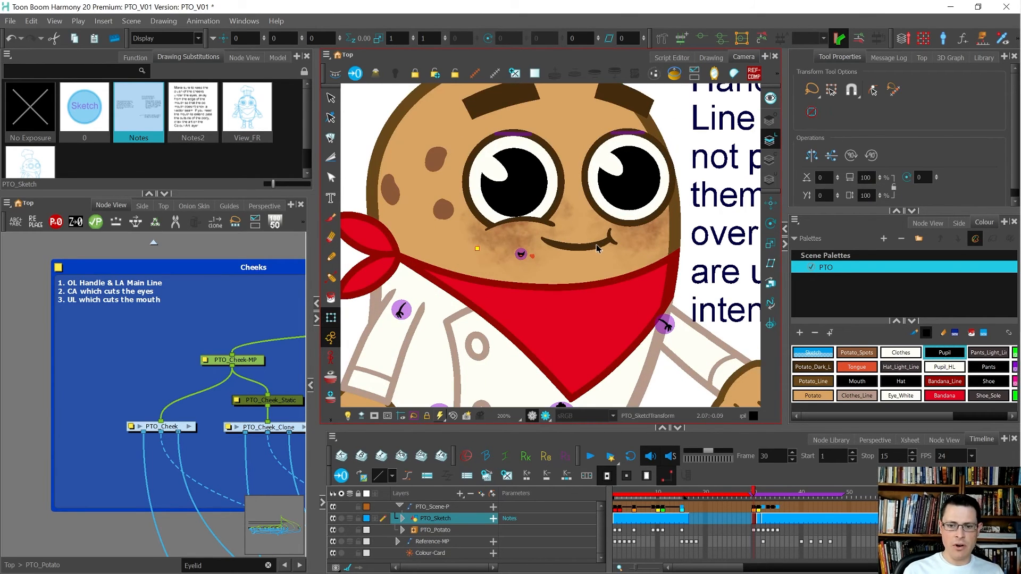
click(590, 244)
scroll(243, 160, down, 3)
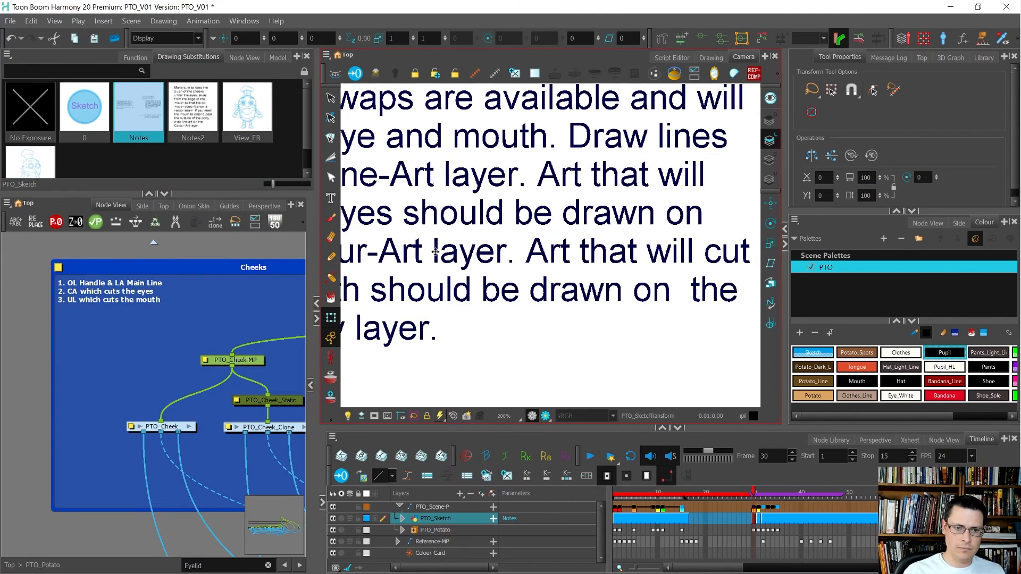
Step: Duplicate the cheek swap note and place the copy directly below the original
key(alt)
scroll(440, 245, down, 5)
click(442, 248)
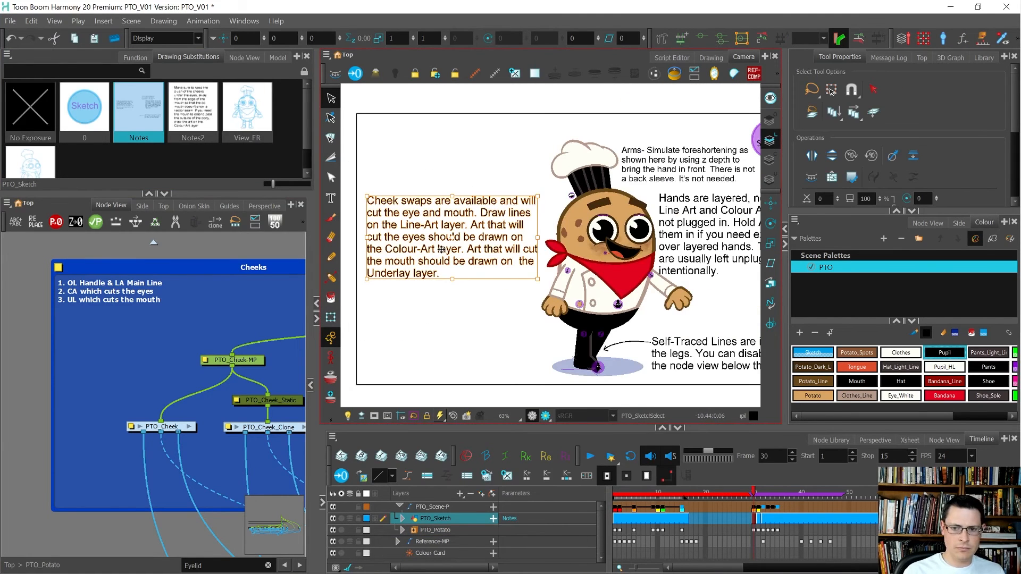
drag(442, 250, 429, 330)
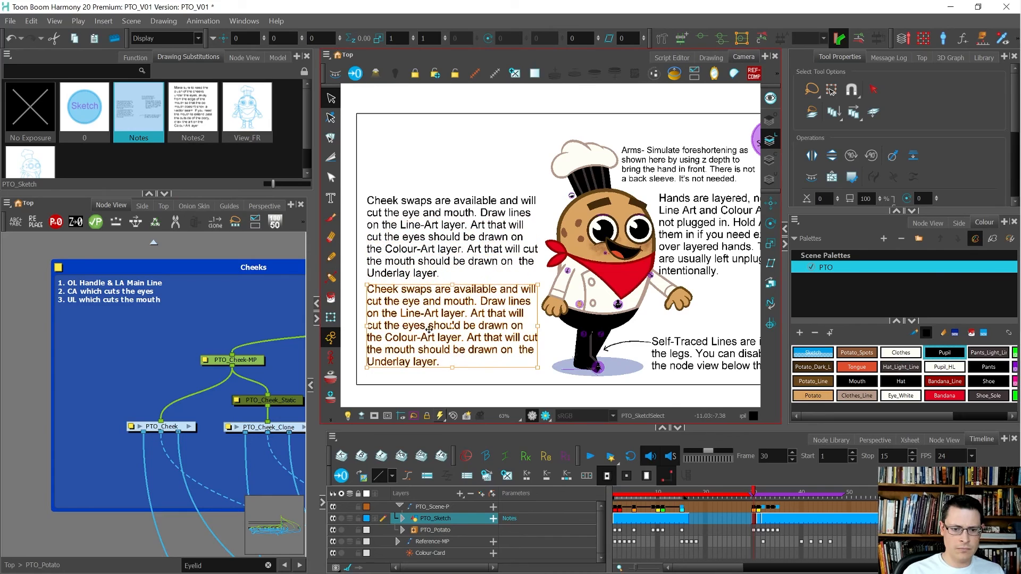
Step: Replace the copied cheek note's text with "The original HT happy mouths"
click(330, 198)
click(391, 289)
key(ctrl+a)
text(The original mouths)
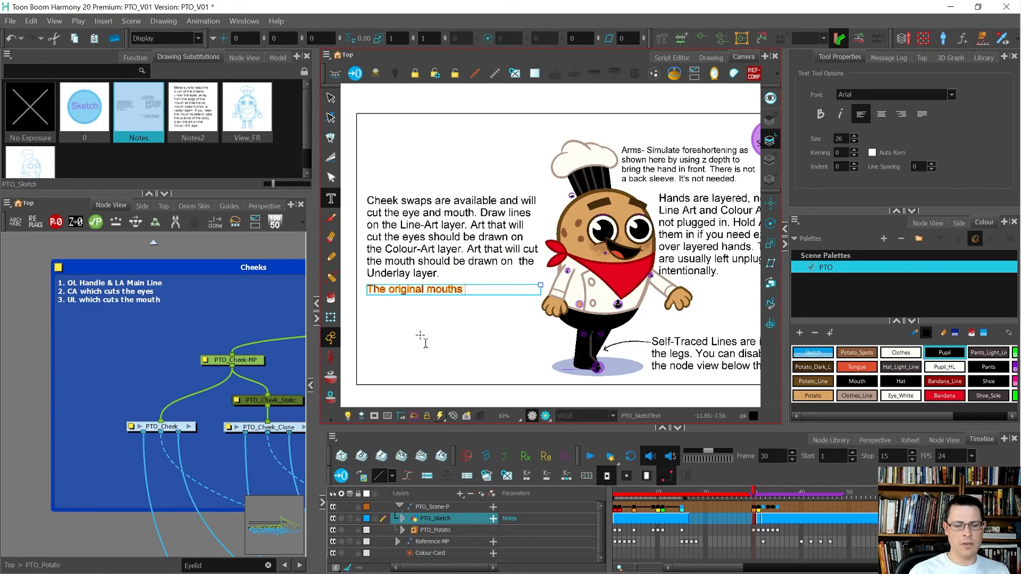
key(Left)
key(Left)
key(Left)
key(Left)
key(Left)
key(Left)
text(HT happy)
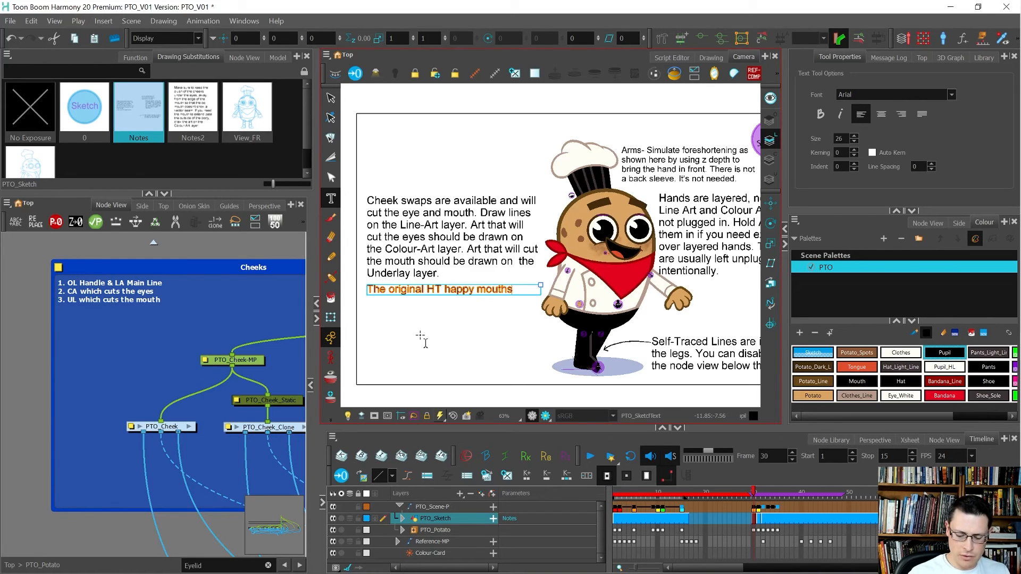
Step: Continue the mouth note with "cut into the eye, so that is why there is a separate set of H happy mouths."
key(End)
text(cut)
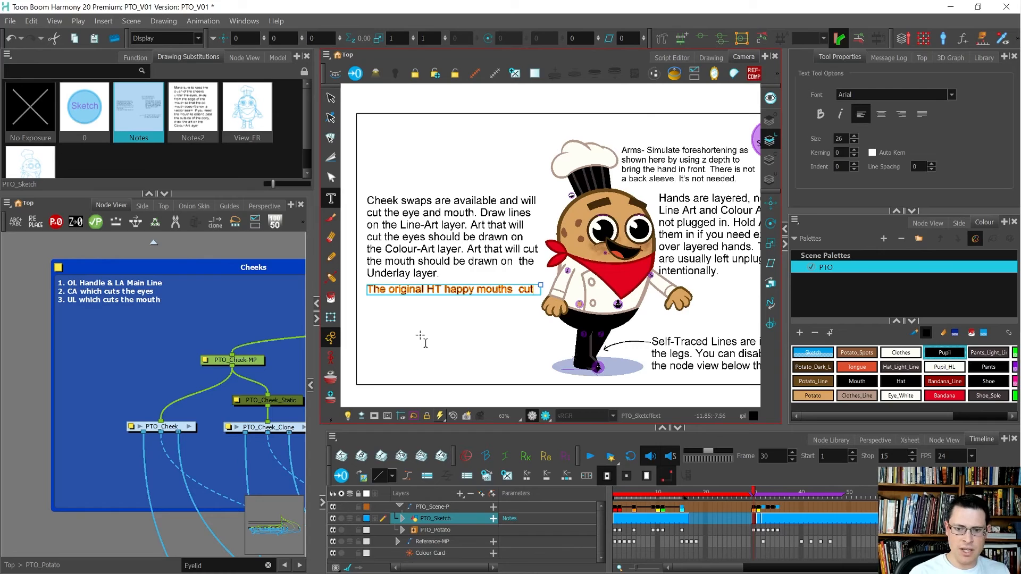
text( into the eye)
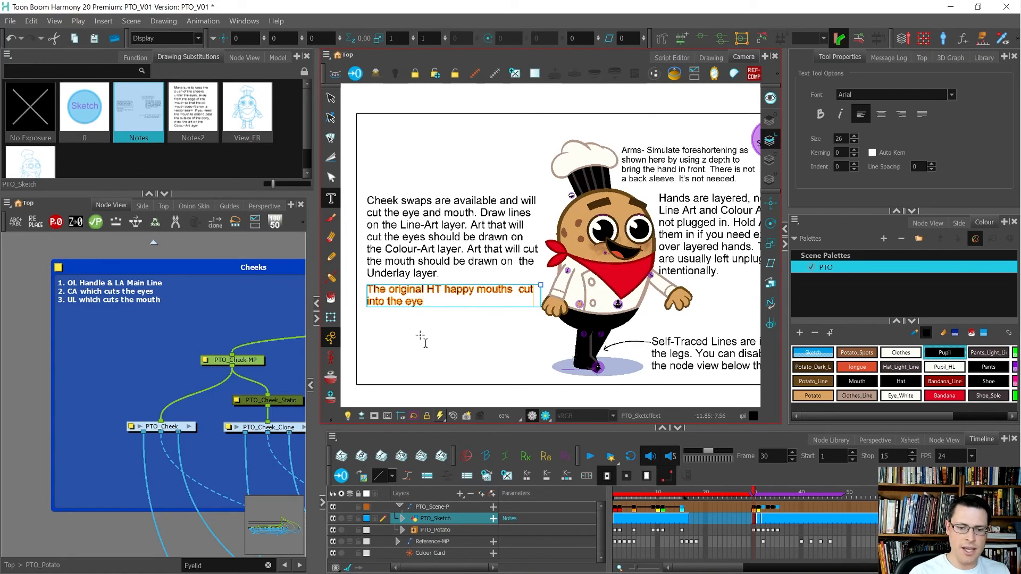
text(, potential, so that is why there is a sep)
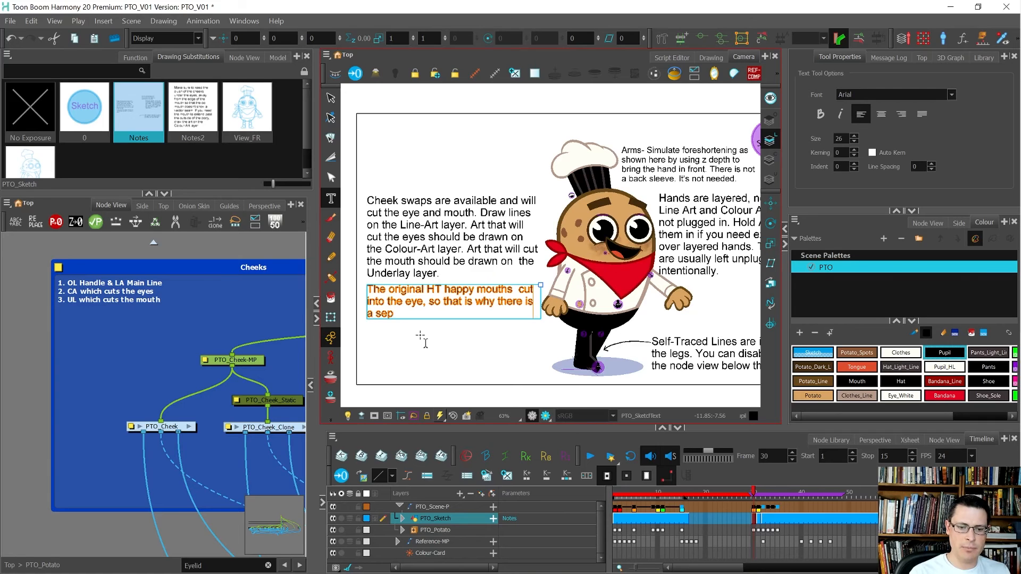
text(arate s)
text(et of)
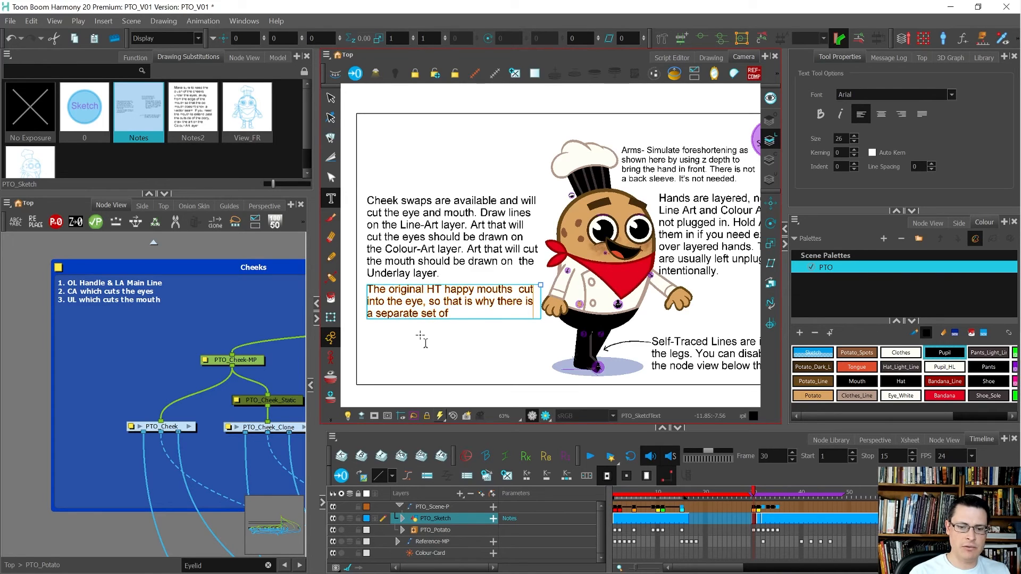
text( H happy m)
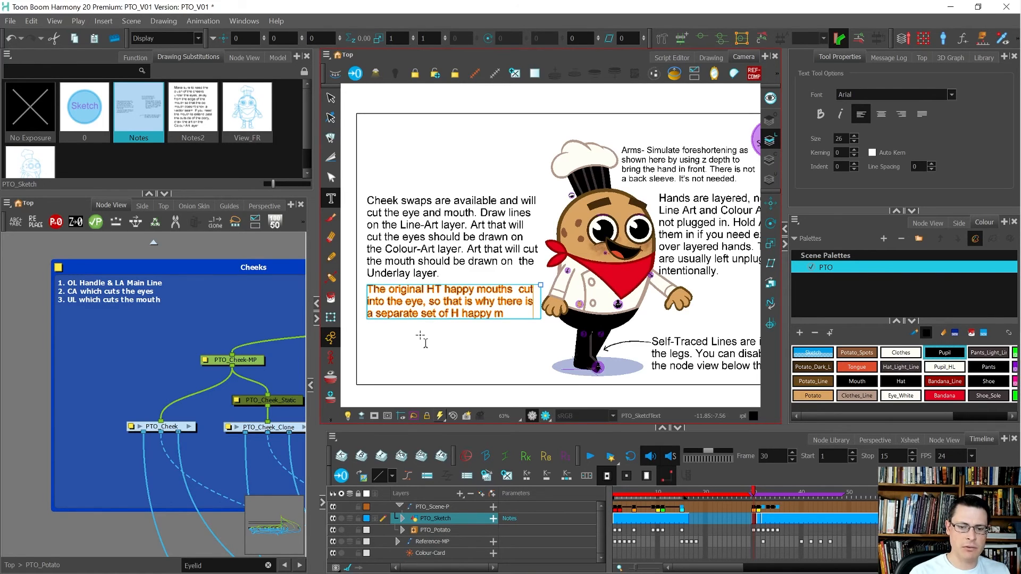
text(ouths.)
Step: Insert ", potentially looking a bit odd" after "cut into the eye" in the mouth note
click(423, 301)
text(, potential)
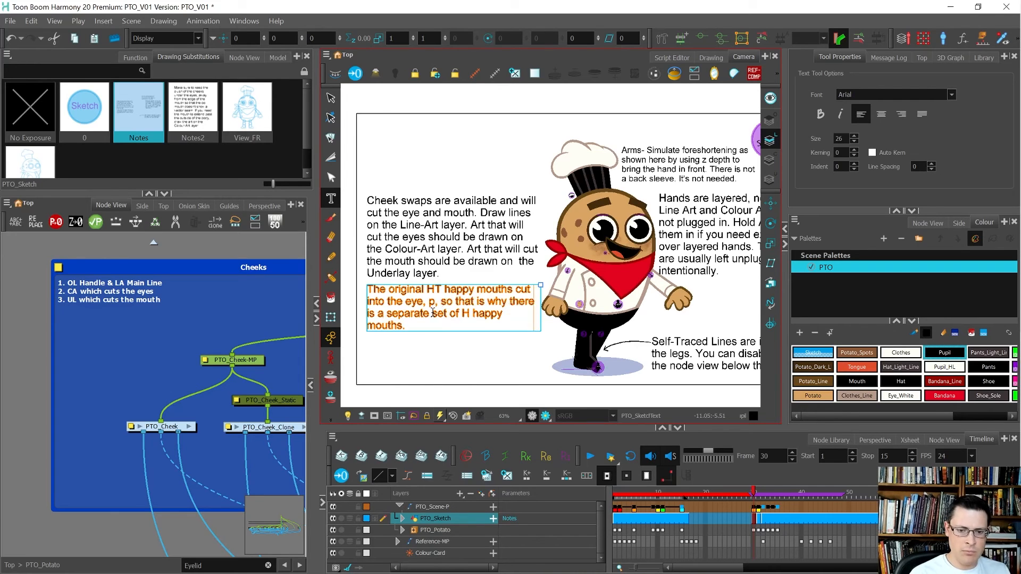
text(ly looking a b)
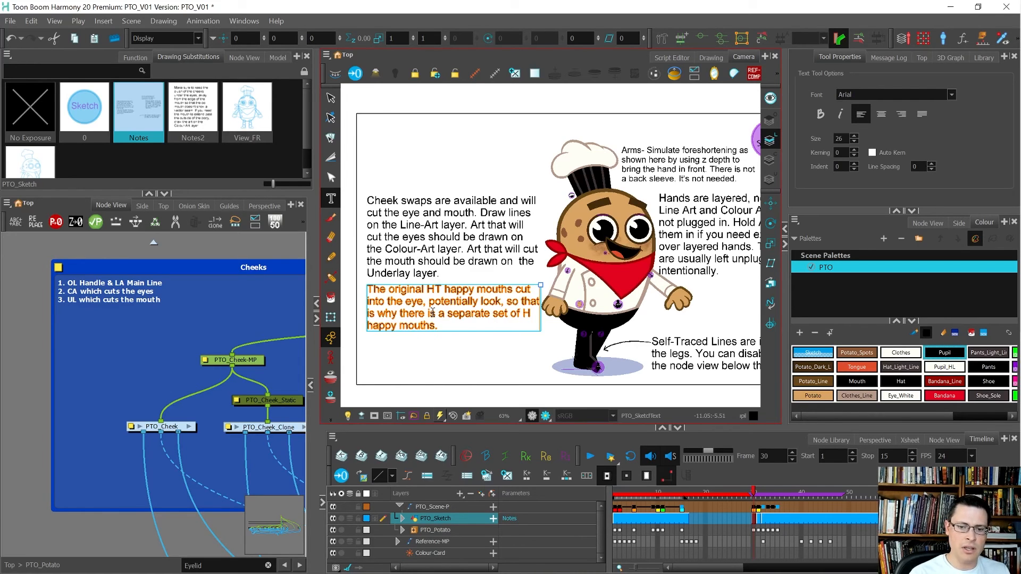
text(it odd)
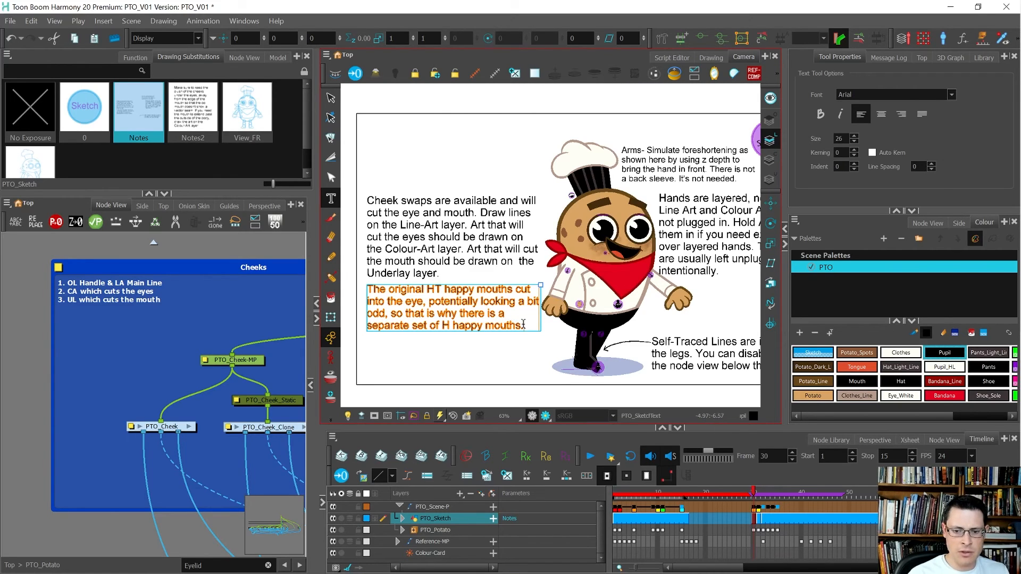
Step: End the mouth note's sentence with "that seem a little safer to use" and deselect the note
text(that seem)
text( a little saf)
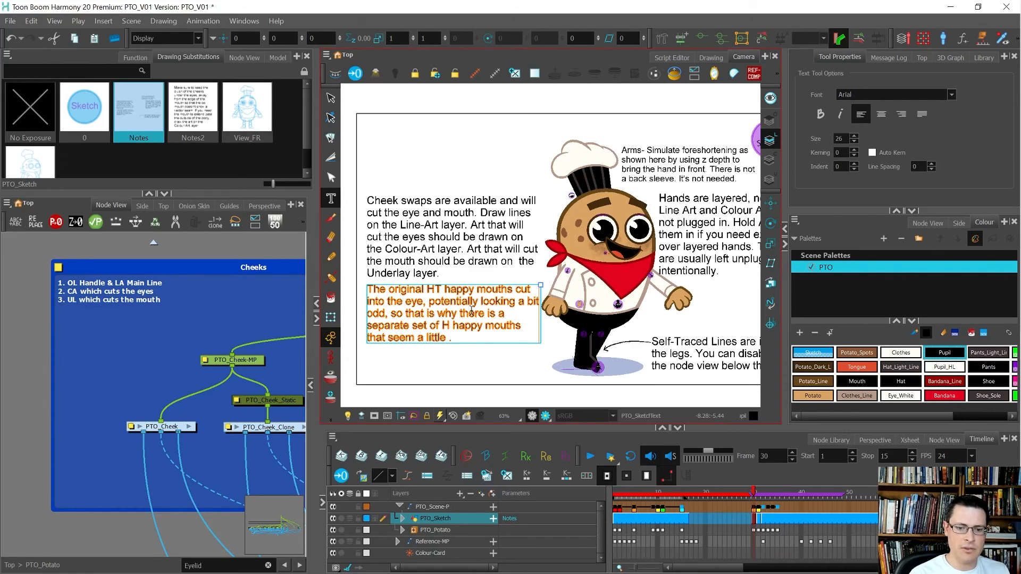
text(er to use)
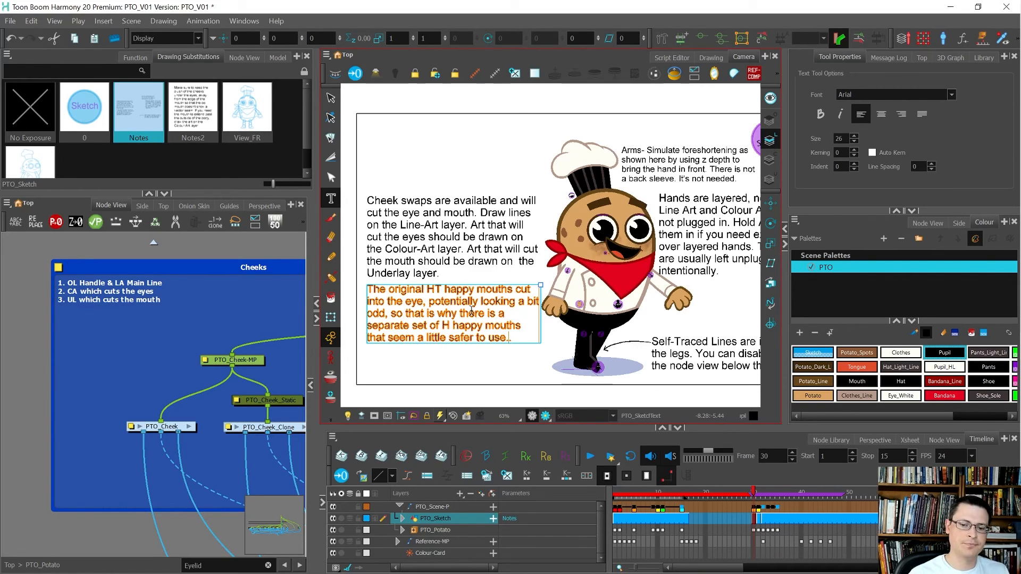
click(330, 98)
click(400, 143)
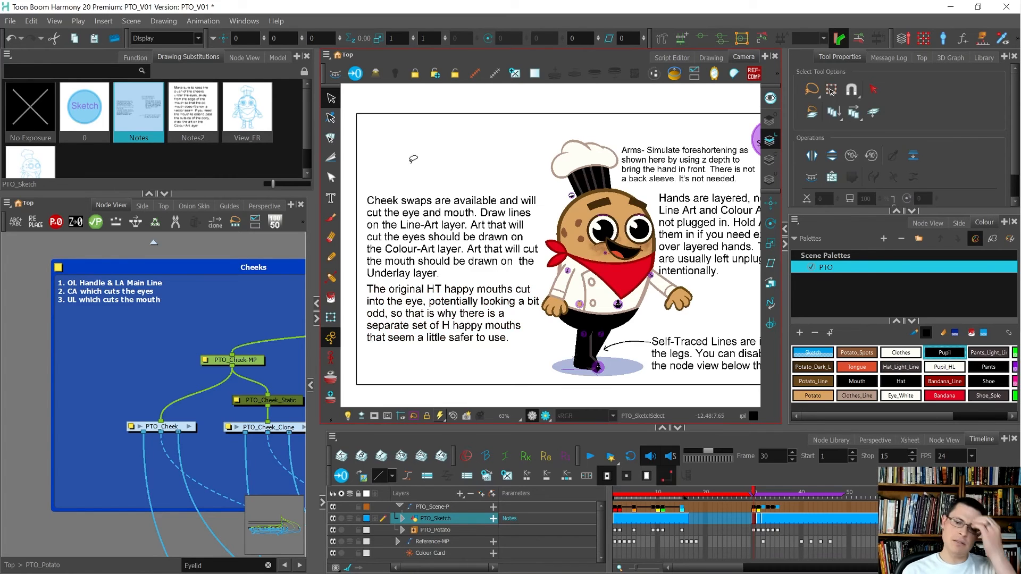
Step: Reshape the potato's left eyebrow into a curved arch by pulling its upper and lower deformation handles upward
scroll(583, 186, up, 3)
key(shift+t)
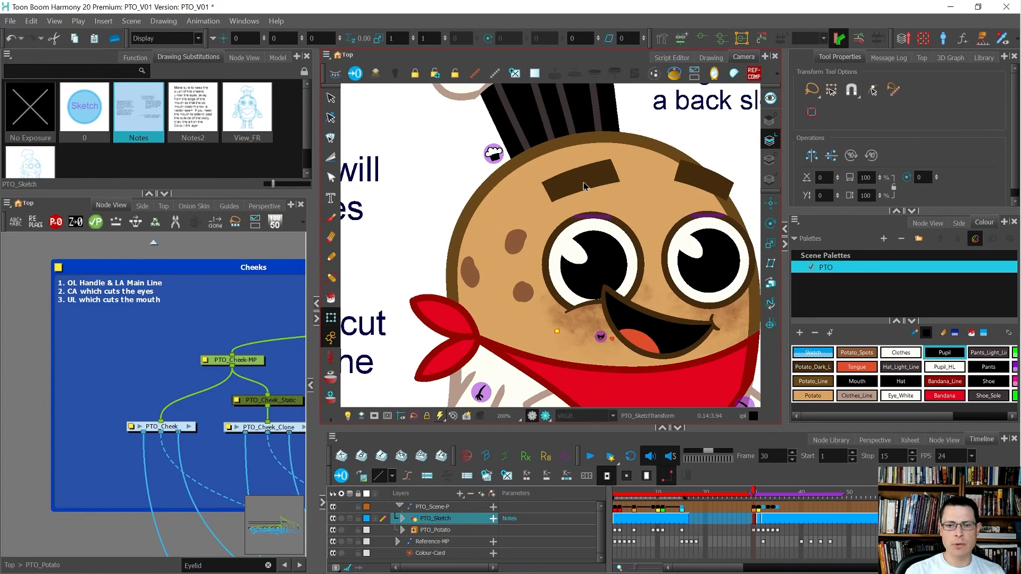
click(583, 186)
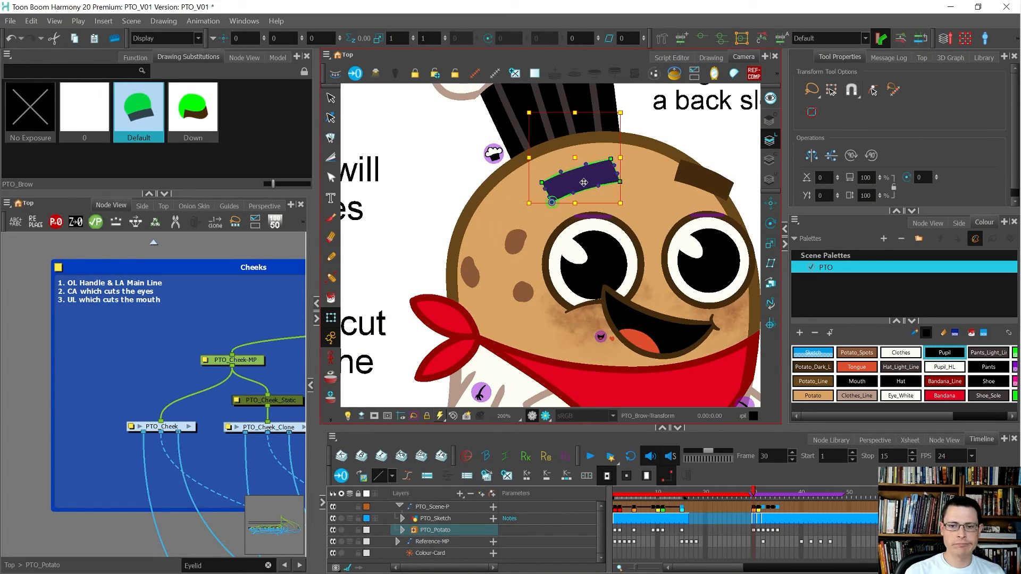
click(558, 173)
drag(560, 172, 549, 146)
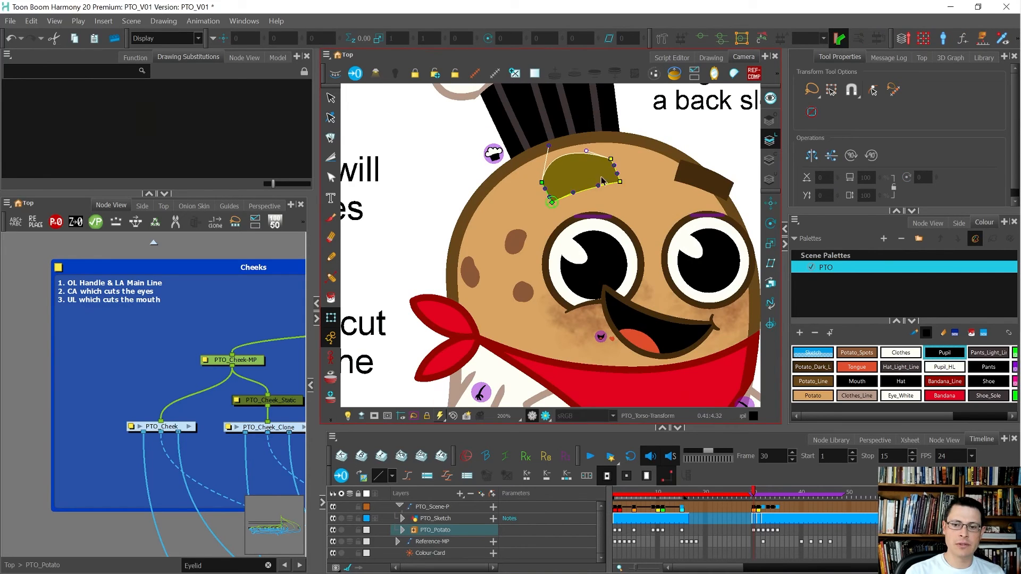
drag(599, 185, 563, 176)
key(1)
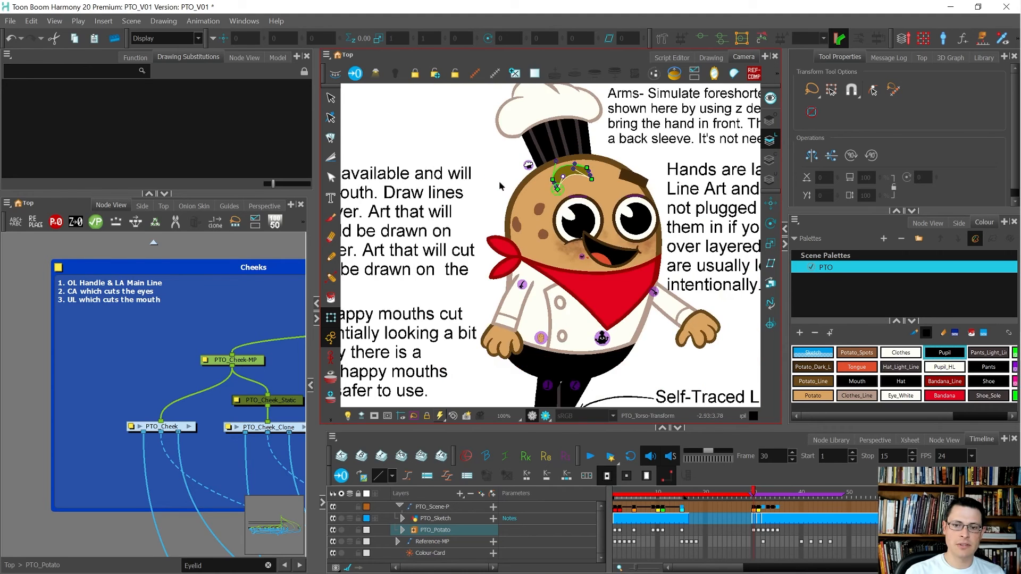
click(500, 186)
scroll(584, 205, down, 2)
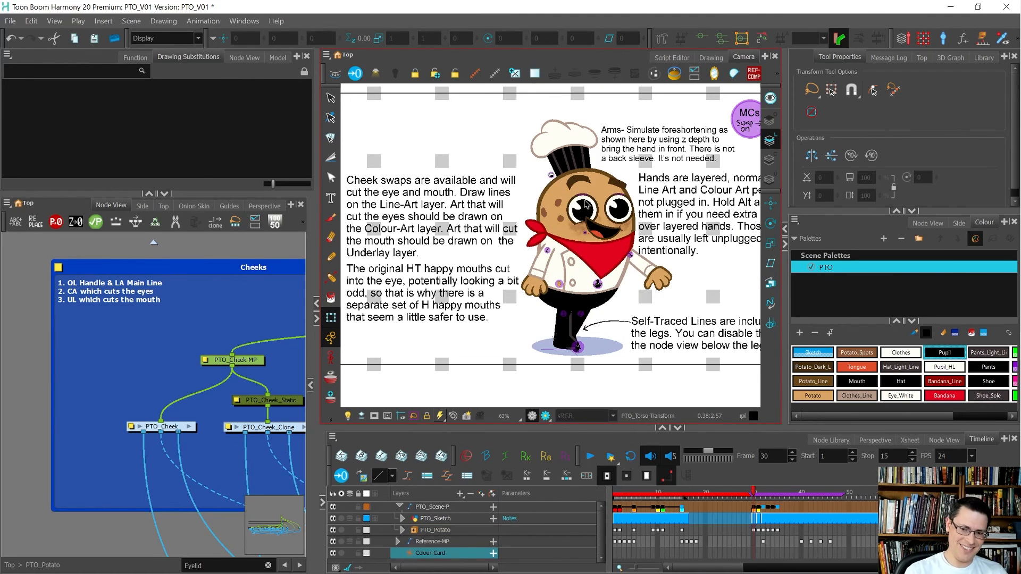
scroll(541, 185, down, 4)
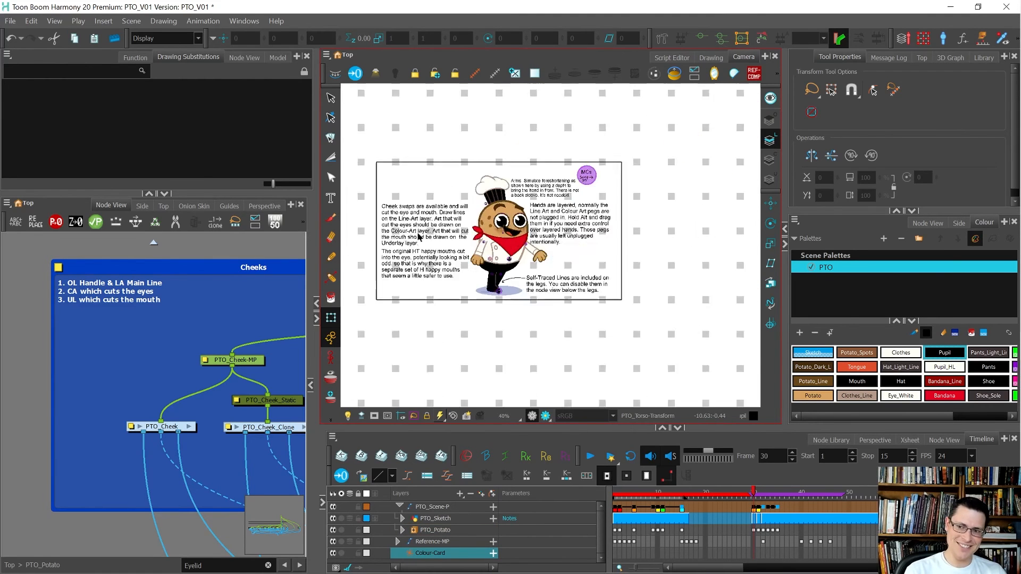
Step: Move the arms note below the hands note and place a copy of the hands note beside the MCs badge
scroll(514, 229, up, 5)
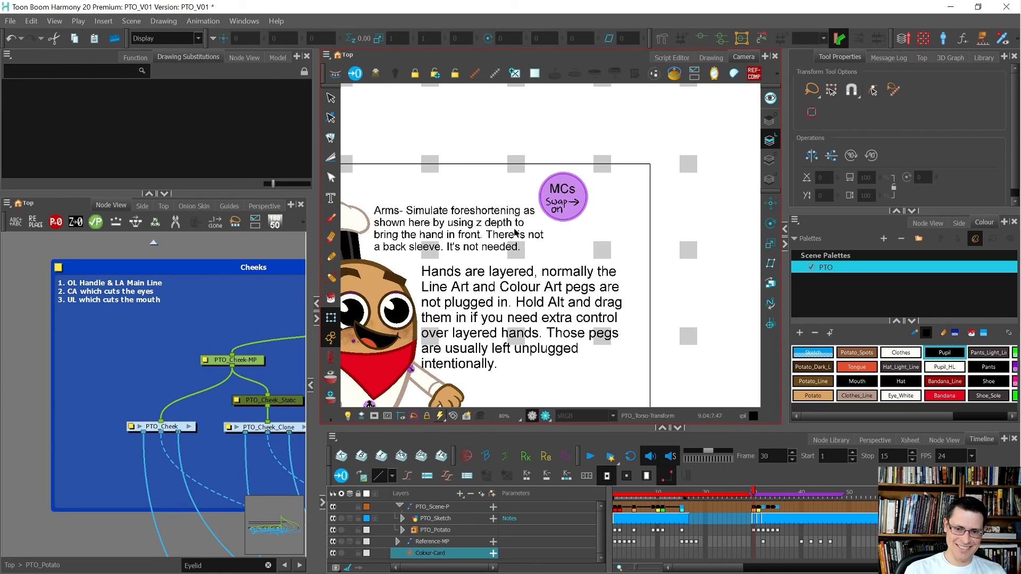
click(500, 229)
key(alt+s)
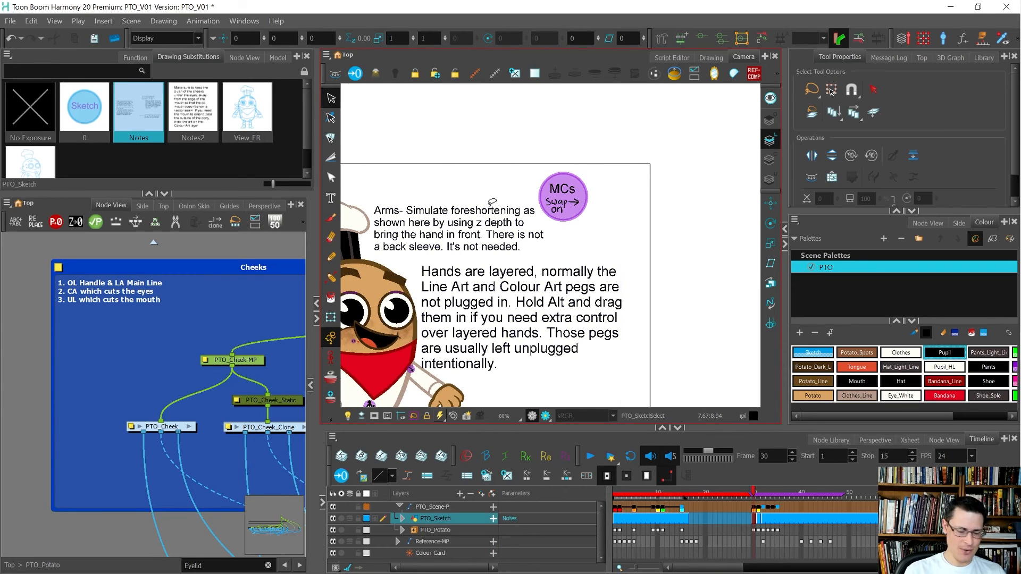
click(489, 210)
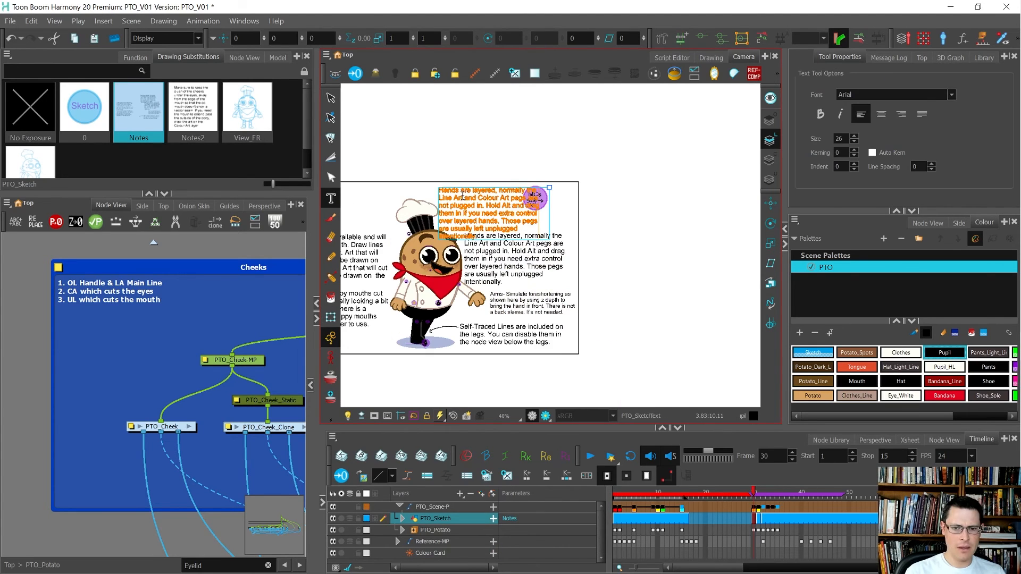
Step: Replace the copied note's text with "Master controllers have been created for torso tilts, shoes, and the turnaround. Please use them"
key(ctrl+a)
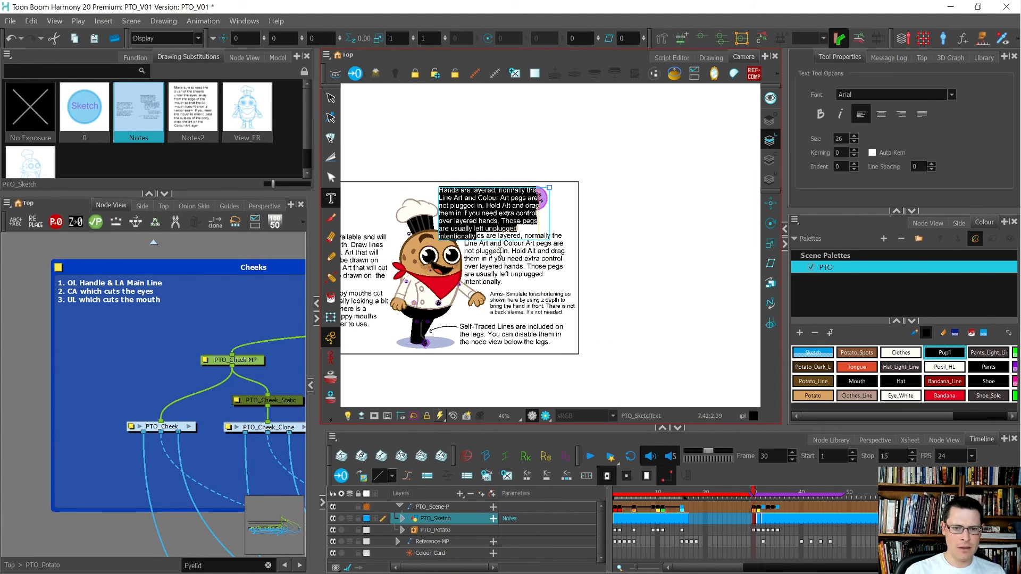
text(Master con)
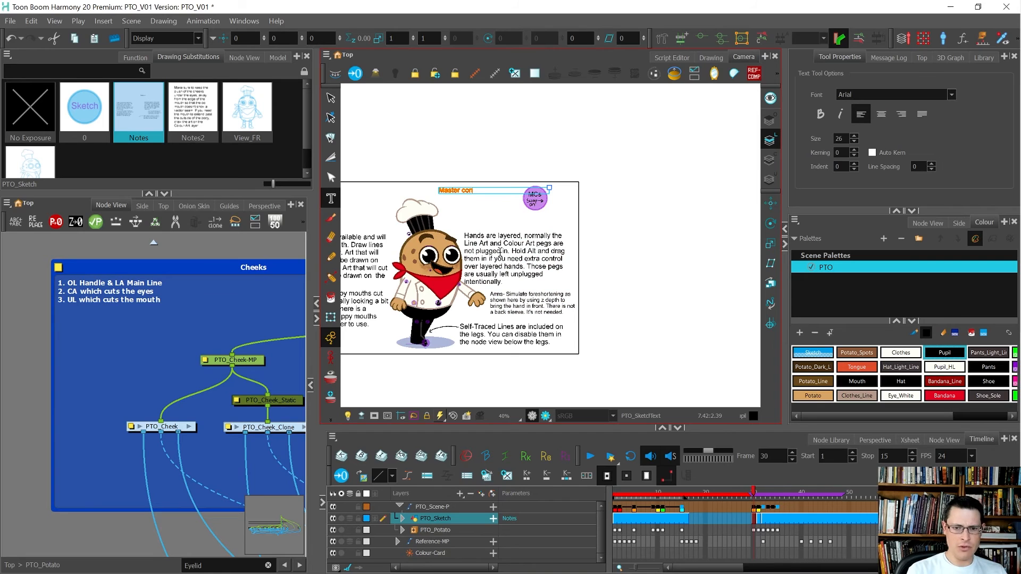
text(trollers have been)
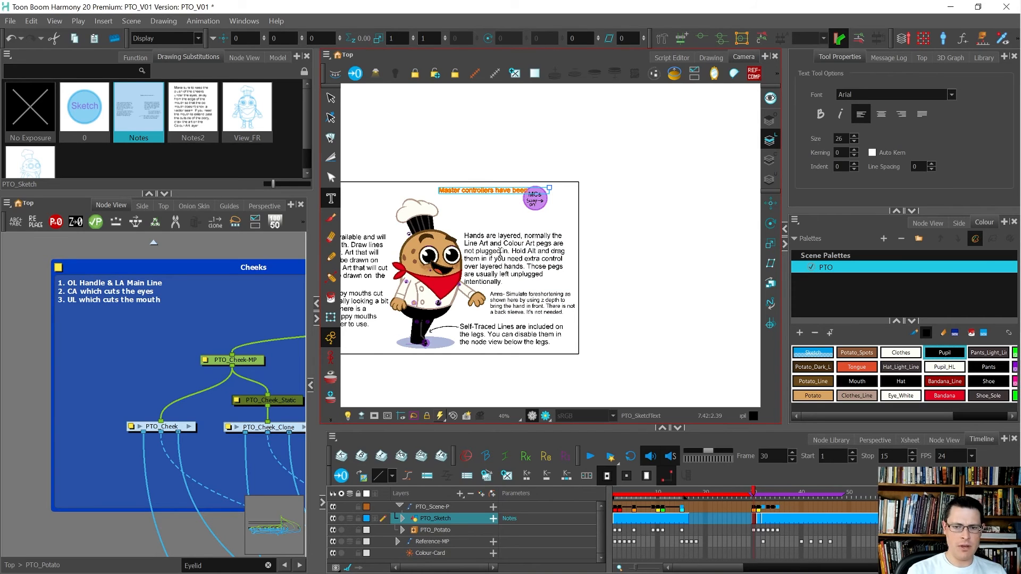
text( created for)
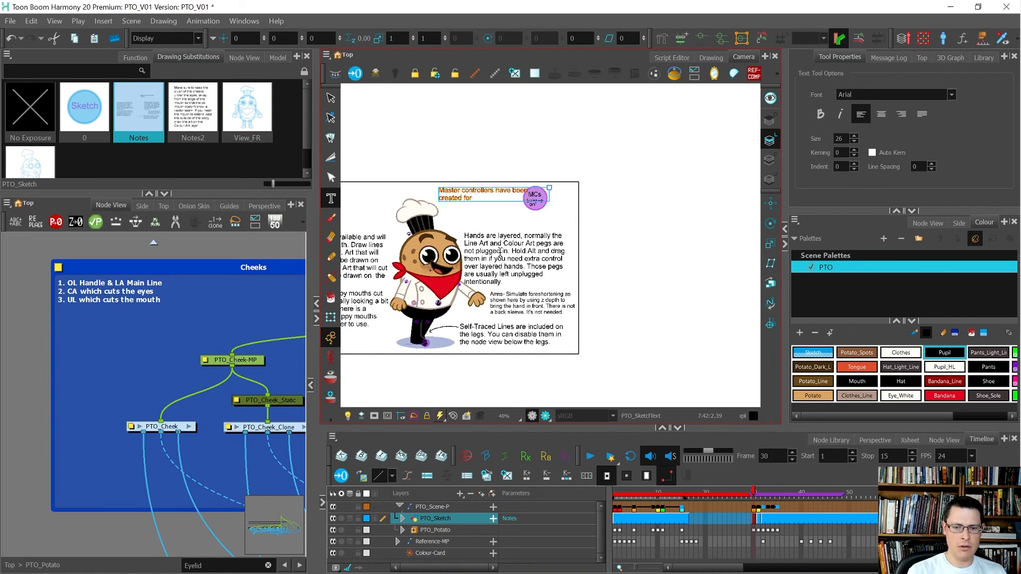
text( torso tilts)
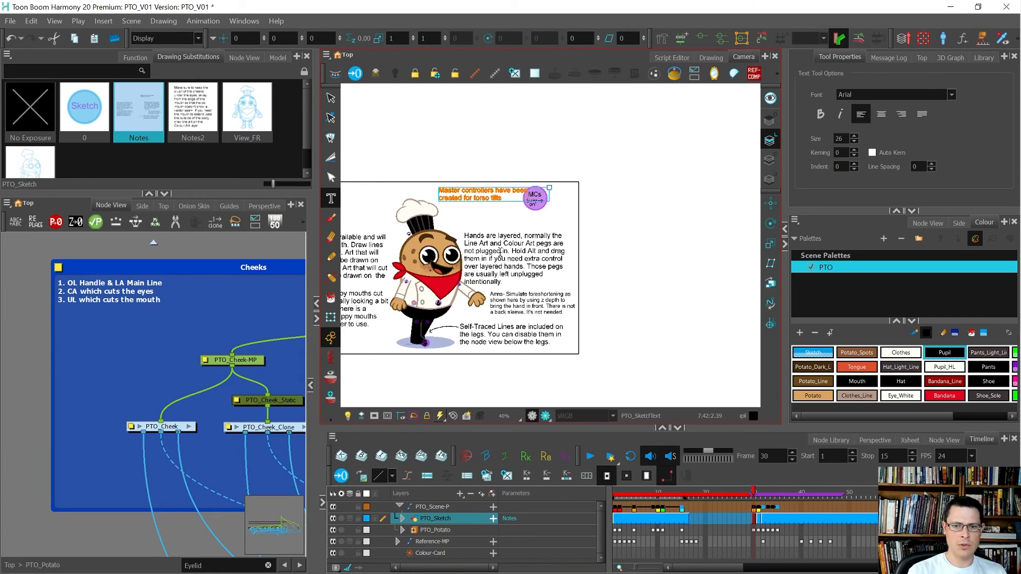
text(, shoul the turnaround)
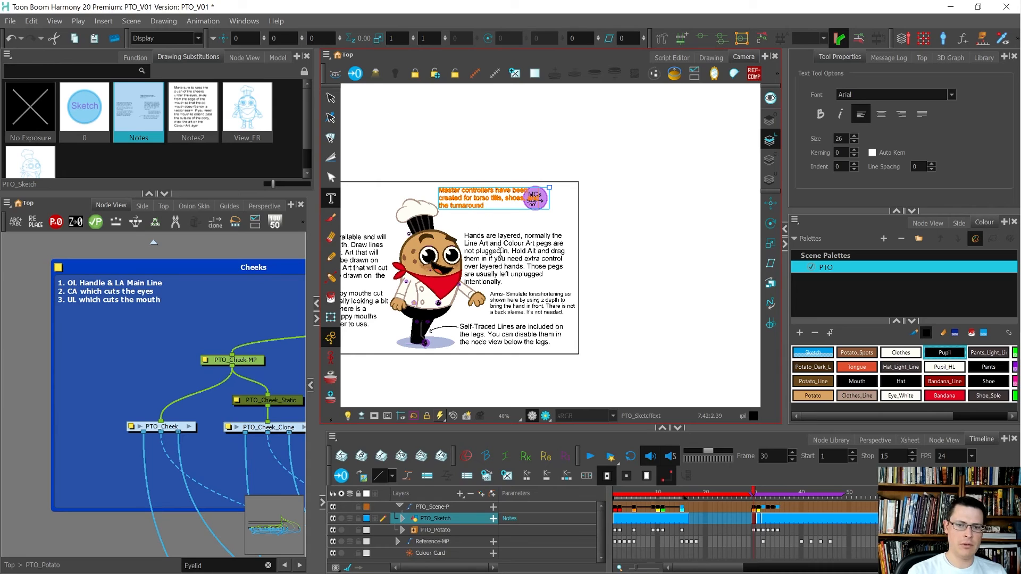
text(. Please use them)
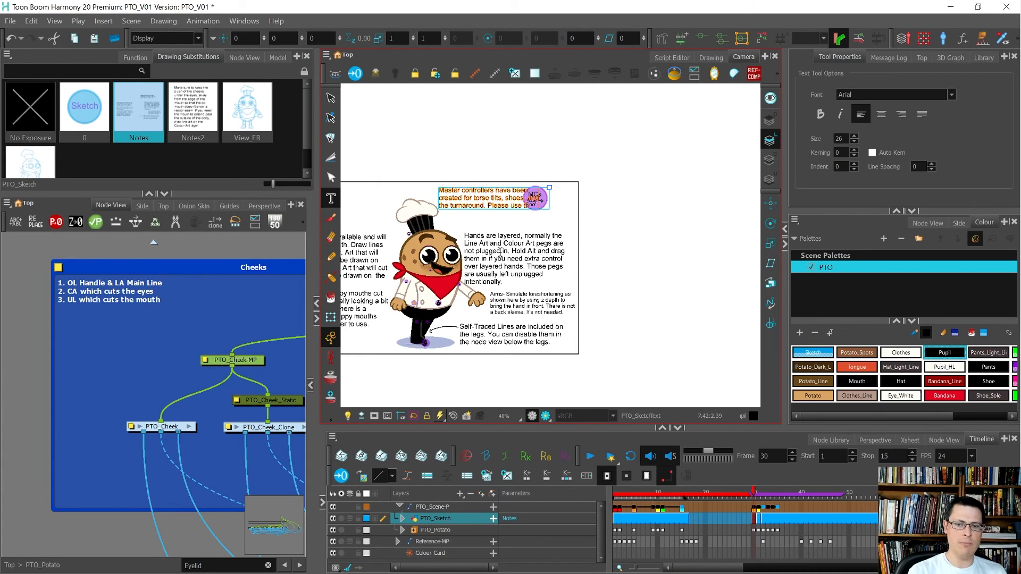
Step: Extend the note with "by clicking on the mc_ layers in the far right of the Node View inside the PTO_Potato group" and save the scene
text( by)
text( clicking on the mc_ layers)
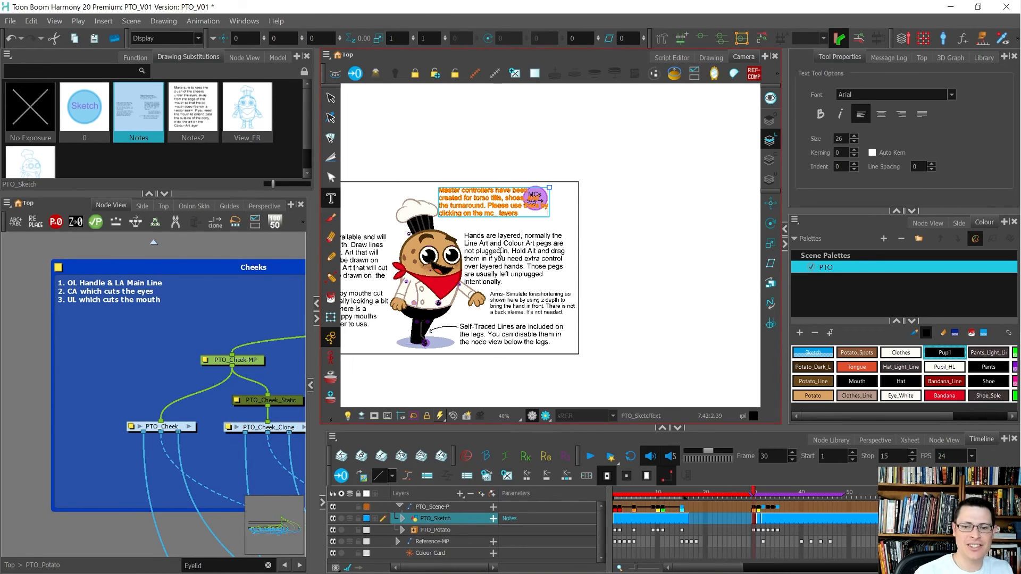
key(BackSpace)
key(BackSpace)
text(i)
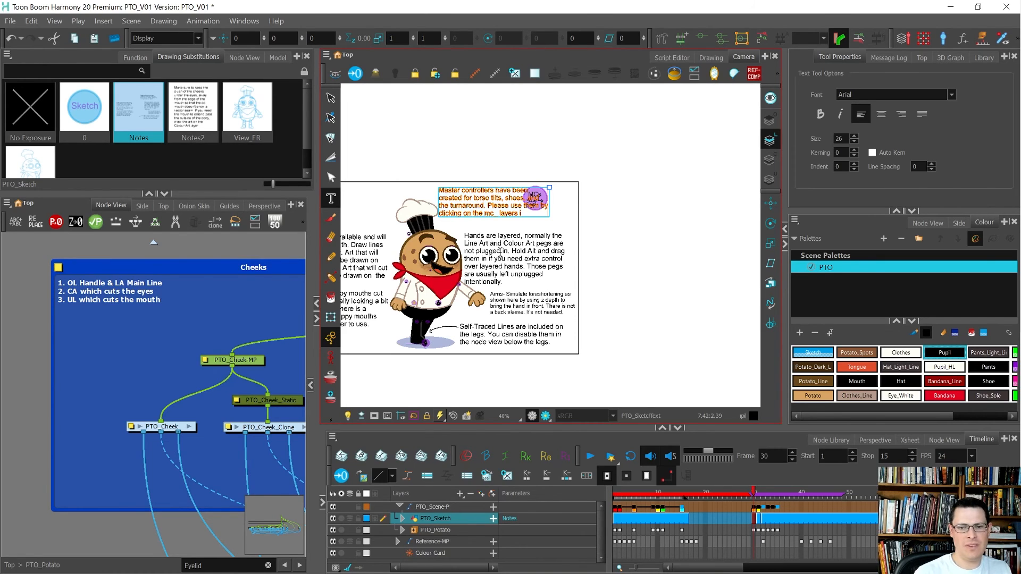
text(n the far rig)
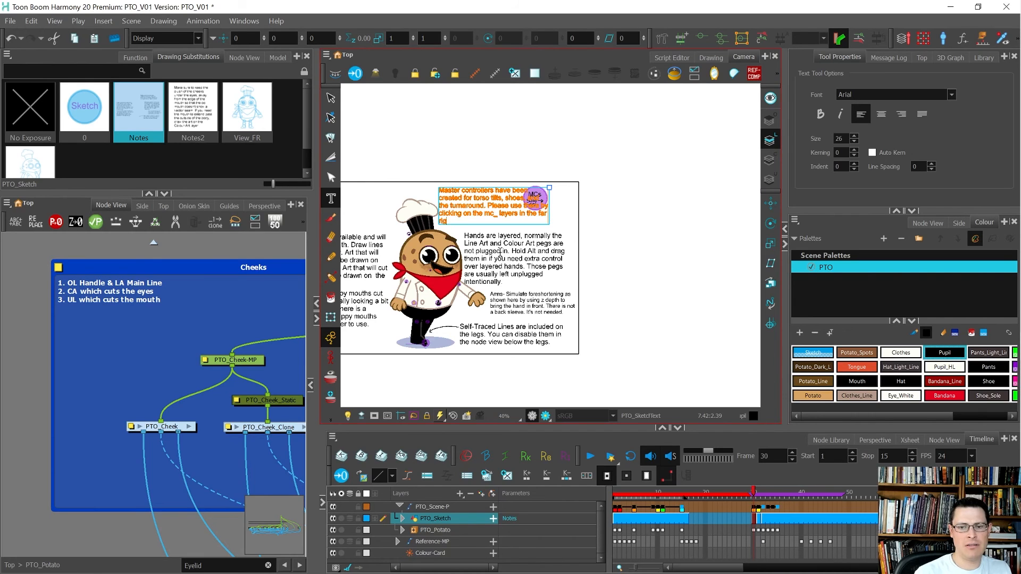
text(ht of the Node View)
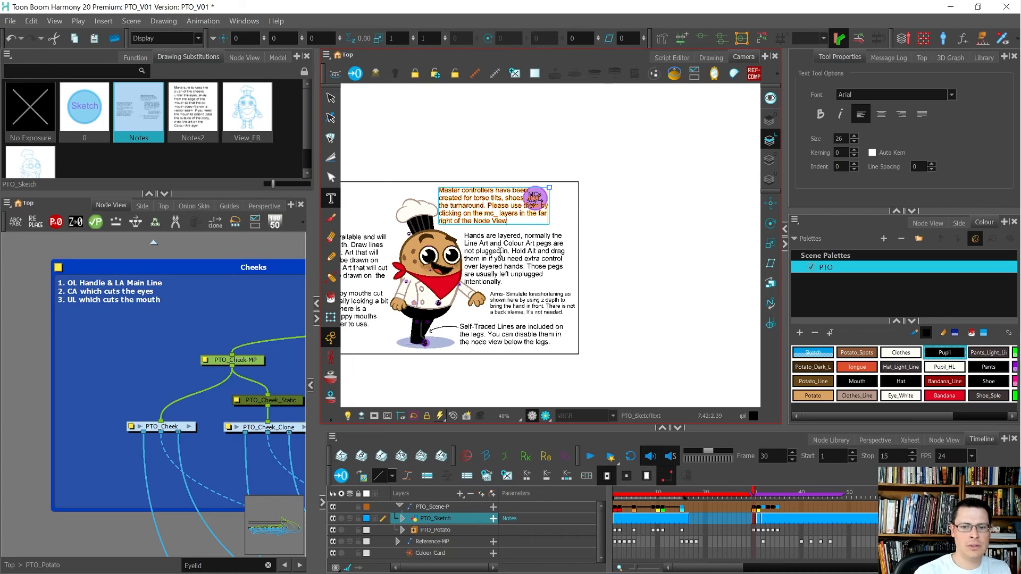
text( inside the PTO)
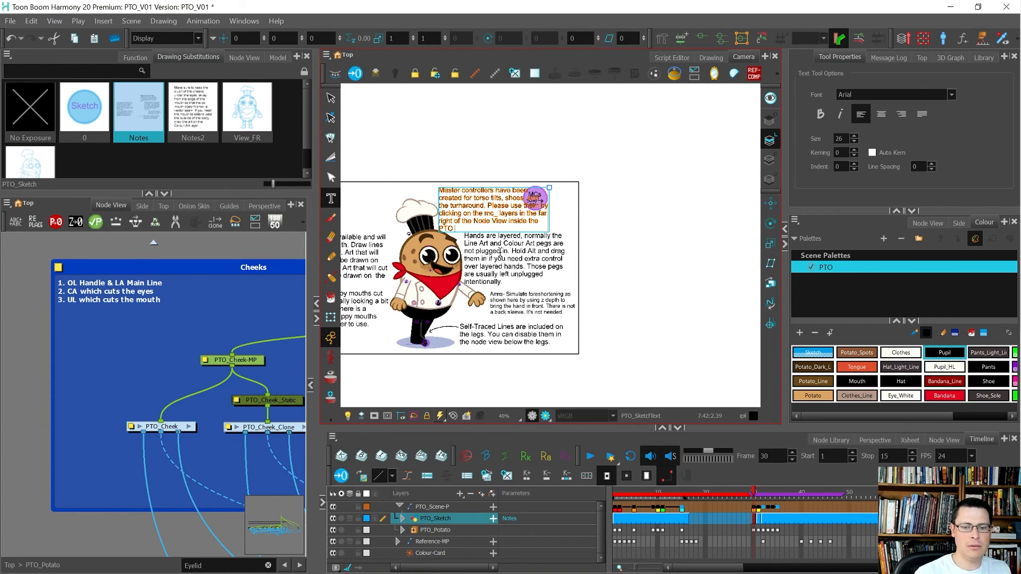
key(BackSpace)
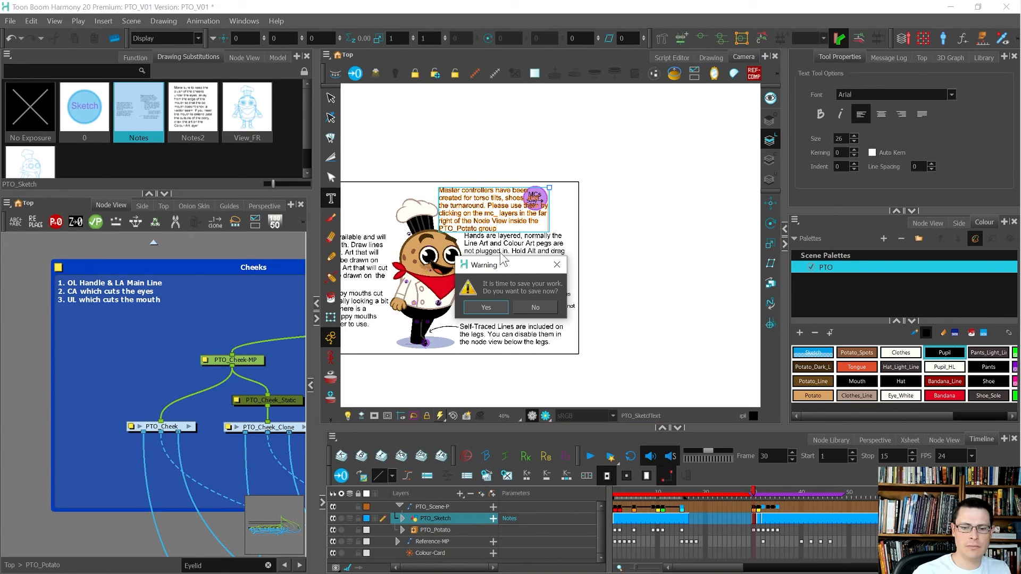
click(492, 307)
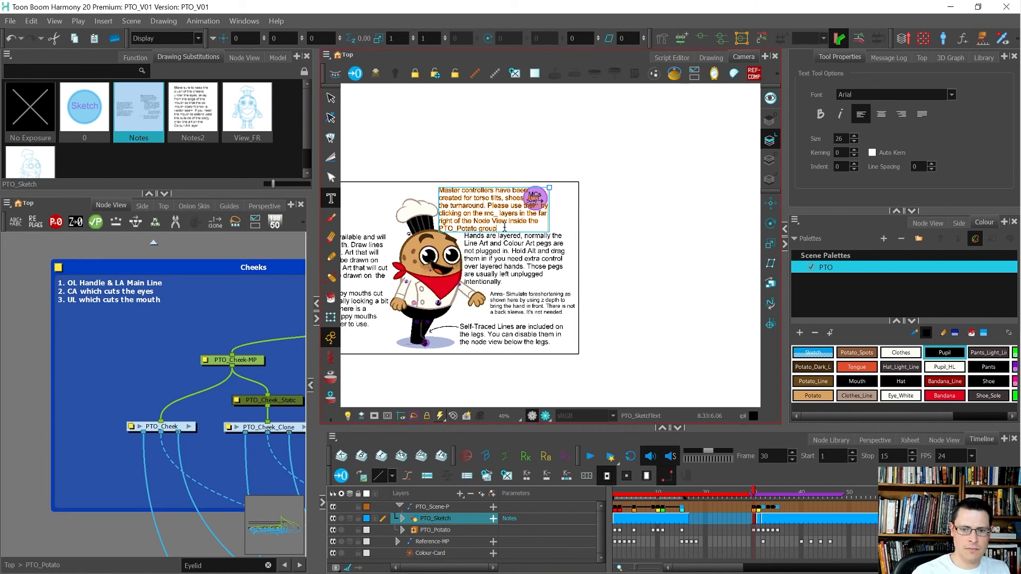
Step: Finish the master controllers note with "and then click the orange 'Show Controls' button to reveal them."
text(nd t)
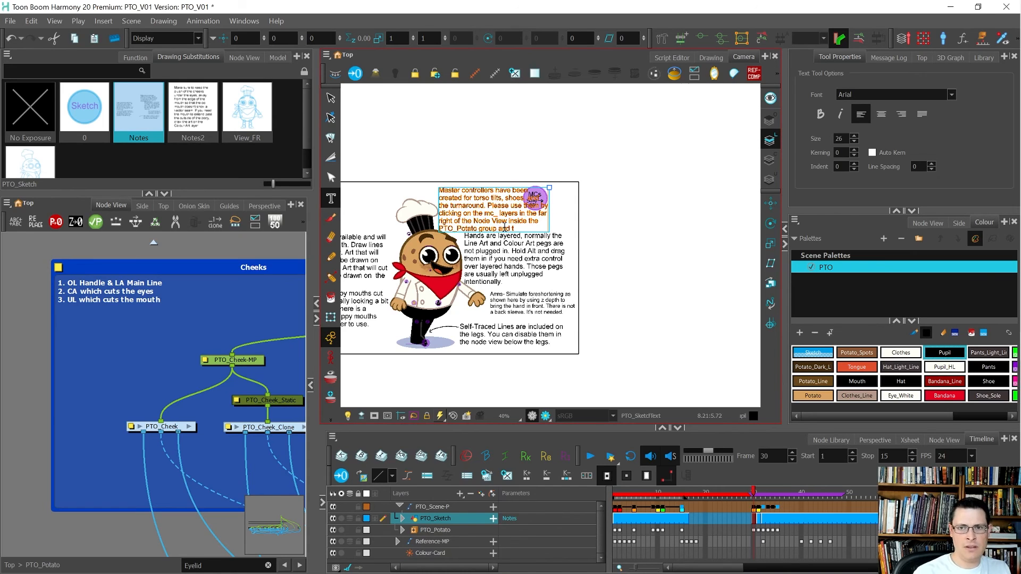
text(hen click the cran)
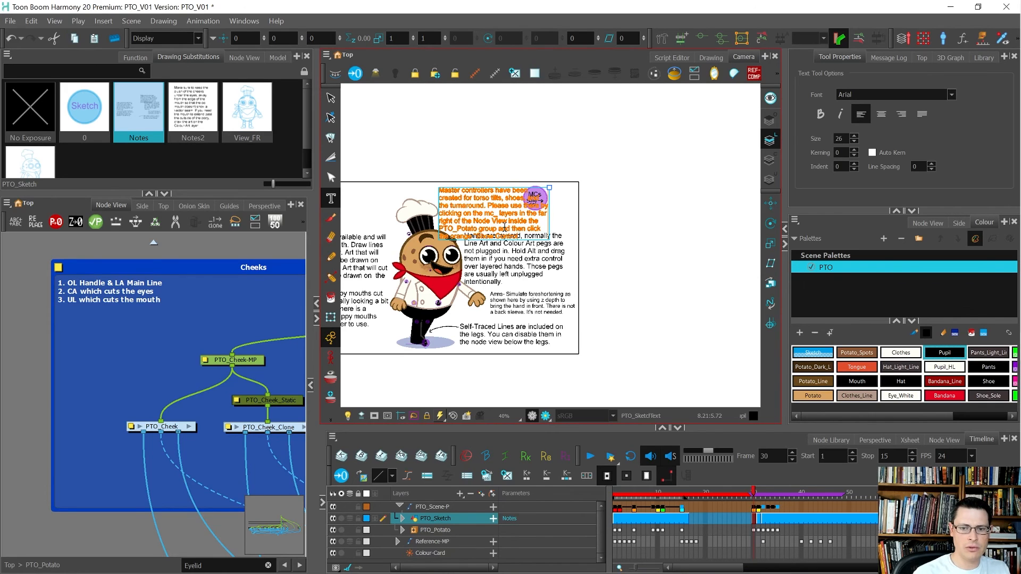
text(tton to revea)
text(l them)
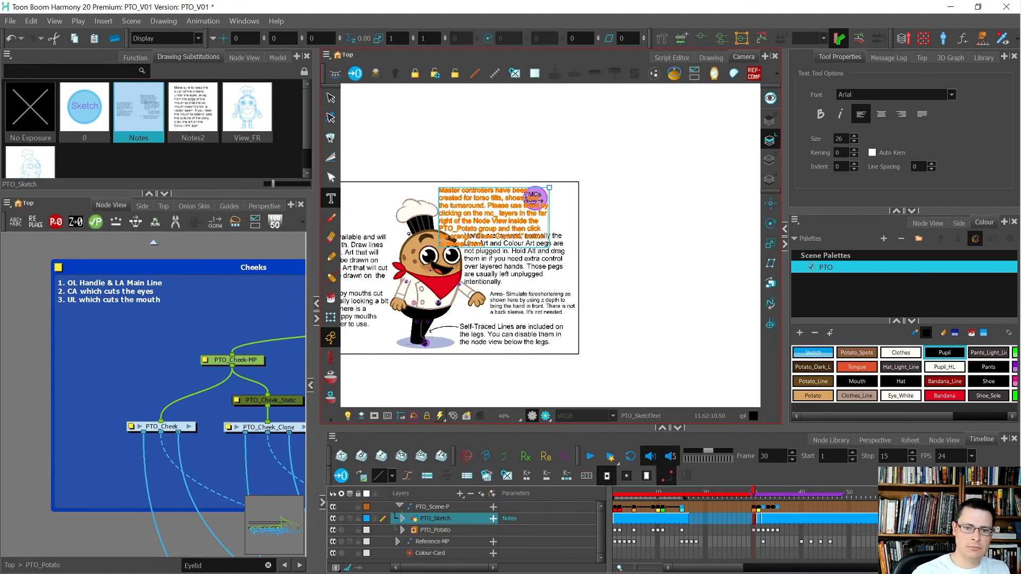
Step: Widen the master controllers note's text box and move the note into the frame's upper-left corner, above the cheek swaps note
drag(549, 188, 620, 185)
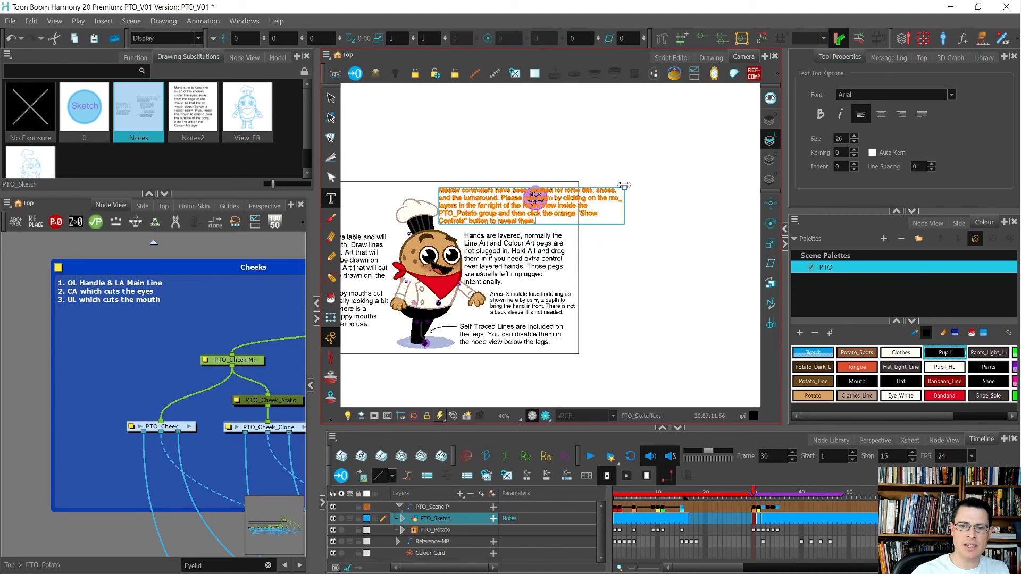
click(331, 98)
scroll(614, 171, down, 1)
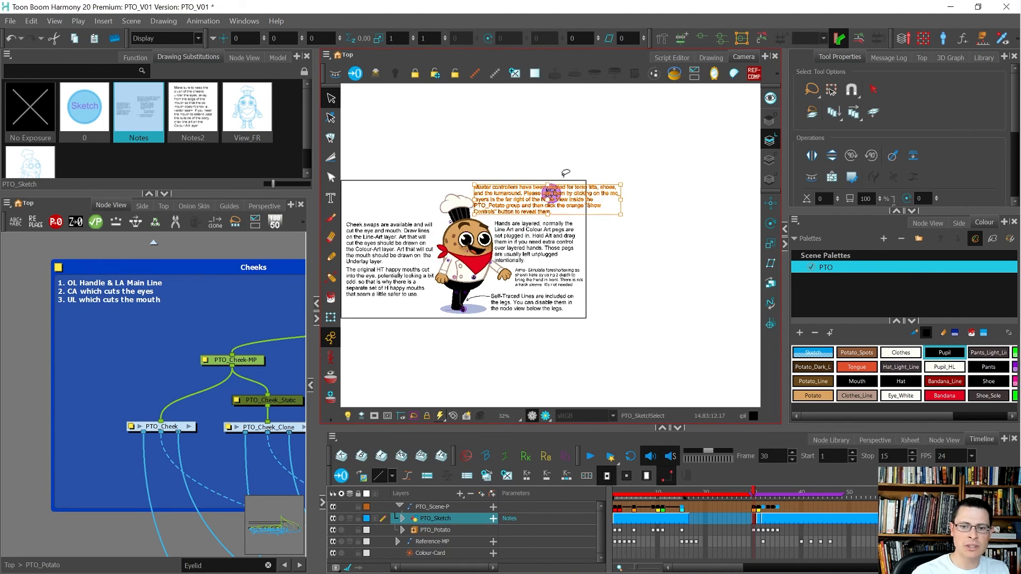
scroll(556, 189, down, 1)
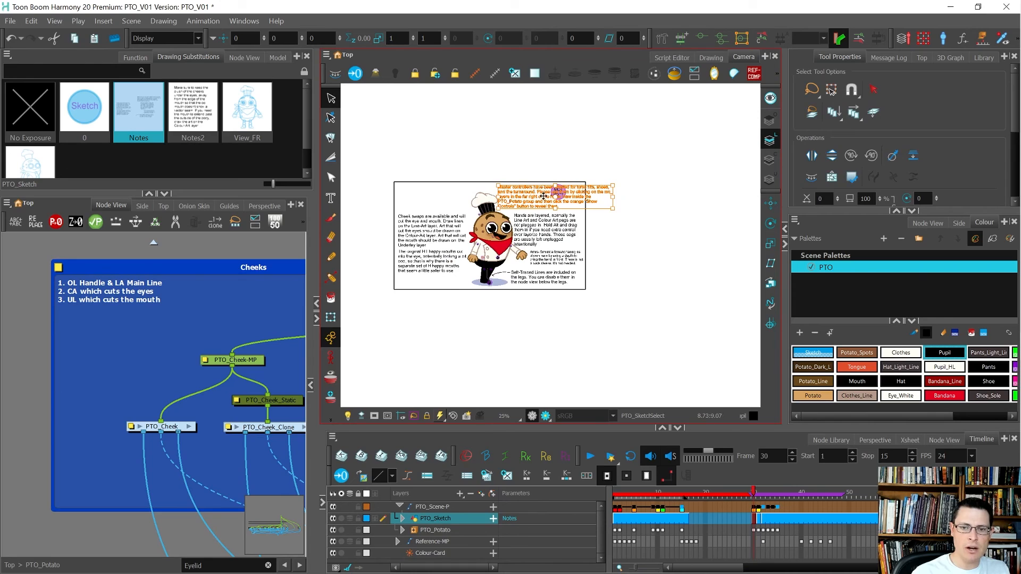
mouse_move(543, 196)
mouse_down()
mouse_move(399, 193)
mouse_move(444, 196)
mouse_up()
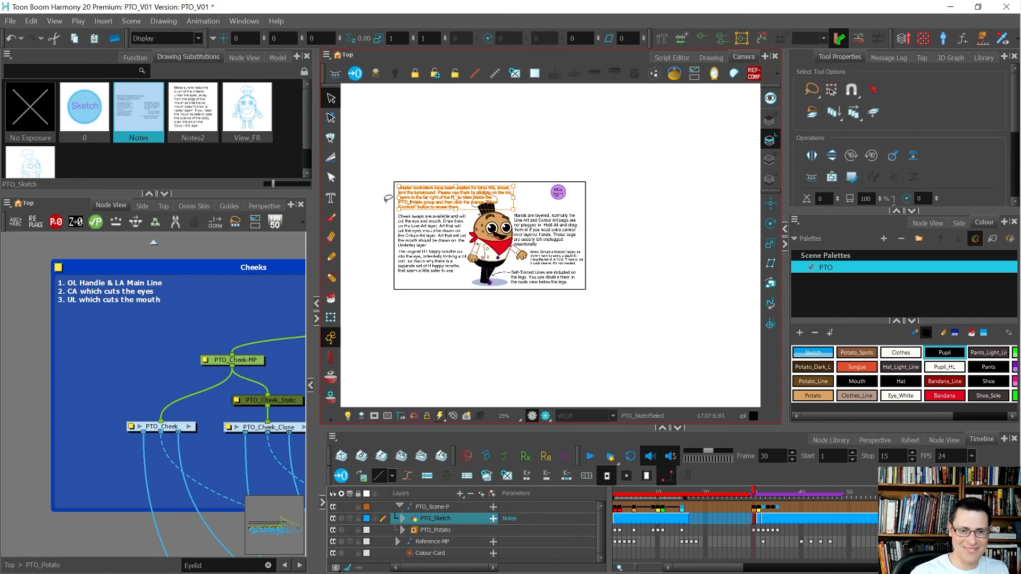
Step: Set the master controllers note's font size to 22 and narrow its text box to the width of the cheek swaps note
click(330, 197)
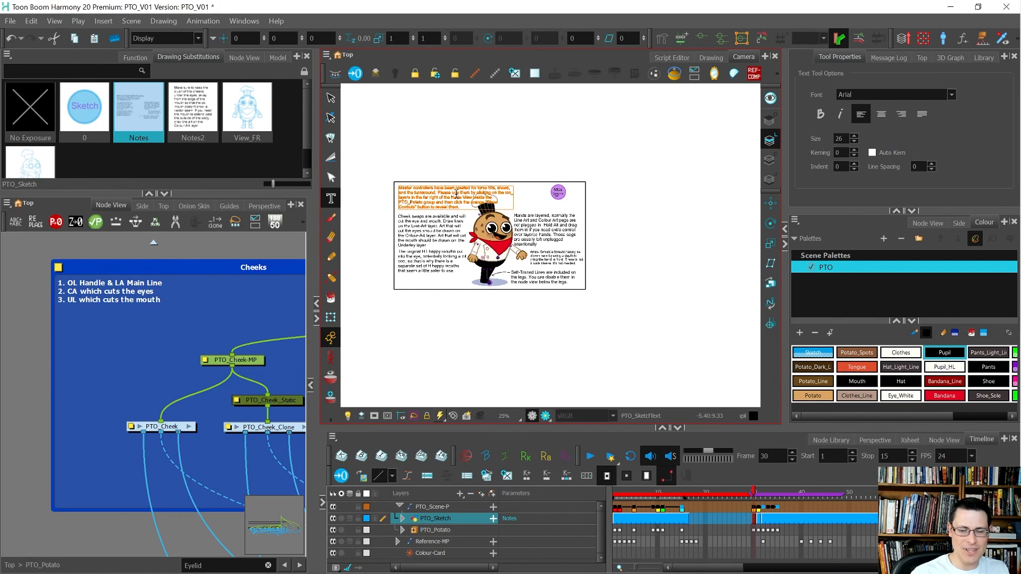
scroll(455, 194, up, 1)
click(456, 195)
key(ctrl+a)
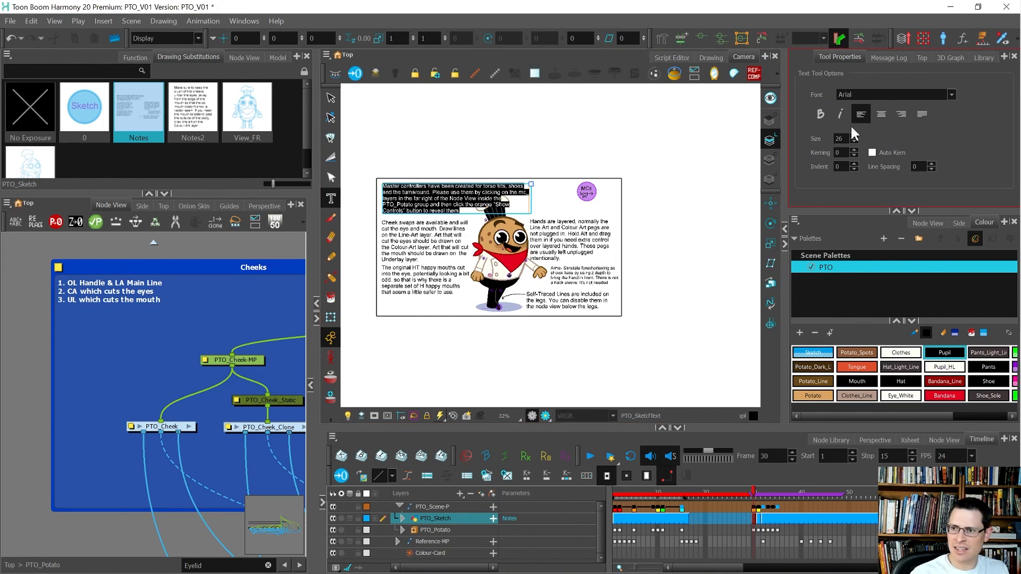
click(854, 142)
click(853, 142)
click(854, 142)
click(854, 142)
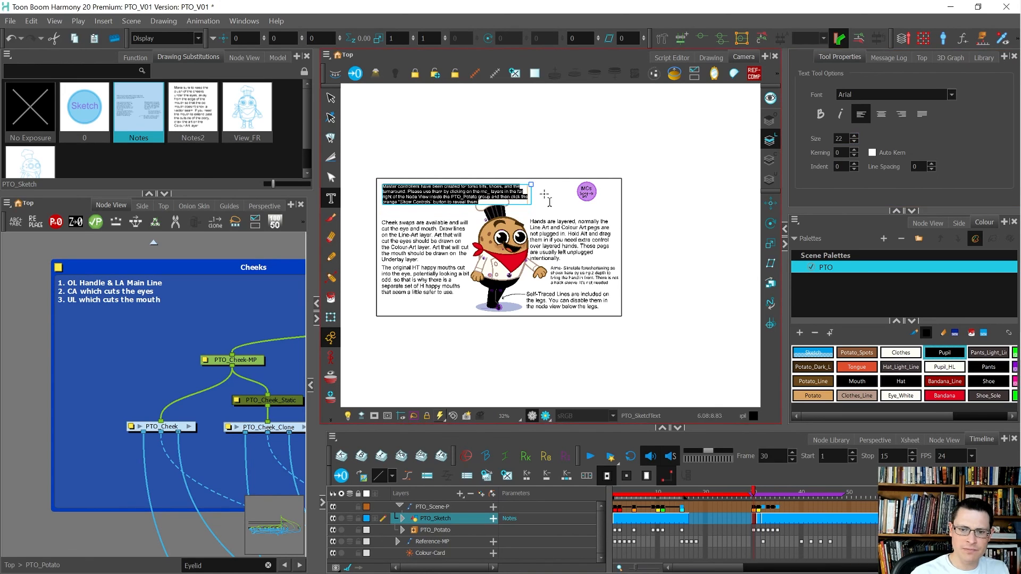
drag(531, 185, 471, 185)
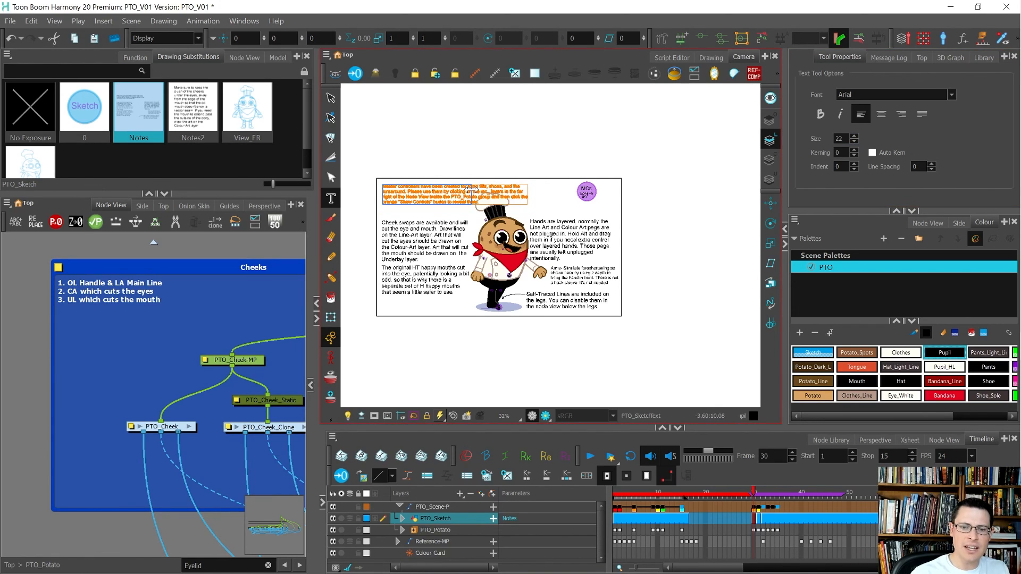
click(330, 98)
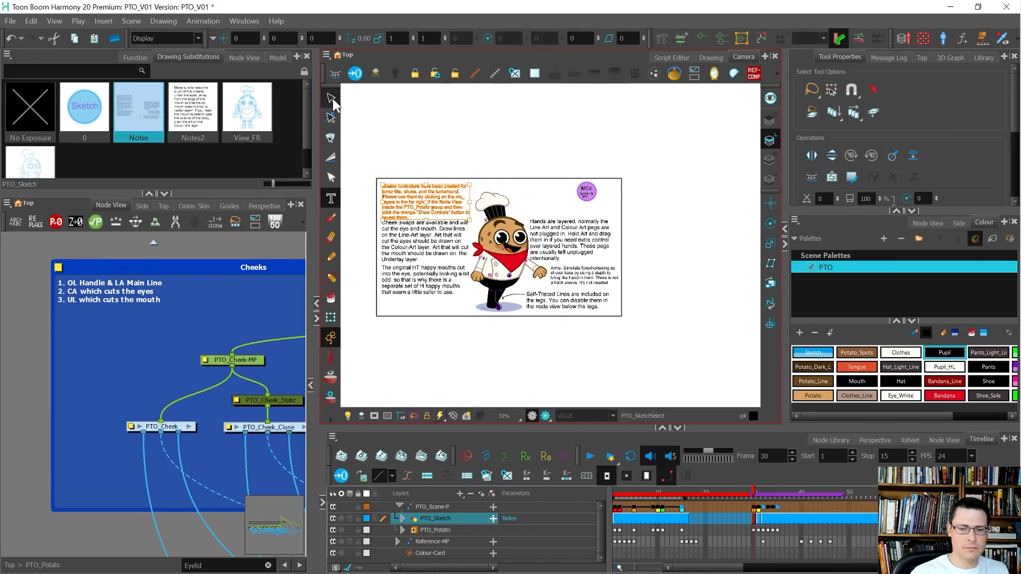
Step: Move the cheek swaps and happy mouths notes slightly down to space out the three notes, and deselect them
scroll(378, 235, up, 3)
mouse_move(465, 292)
mouse_down()
mouse_move(427, 311)
mouse_move(428, 321)
mouse_move(473, 335)
mouse_move(419, 346)
mouse_up()
click(363, 289)
click(379, 283)
Step: On frame 31, swap the side-view potato's cheek drawing to Mouth_Corner
key(period)
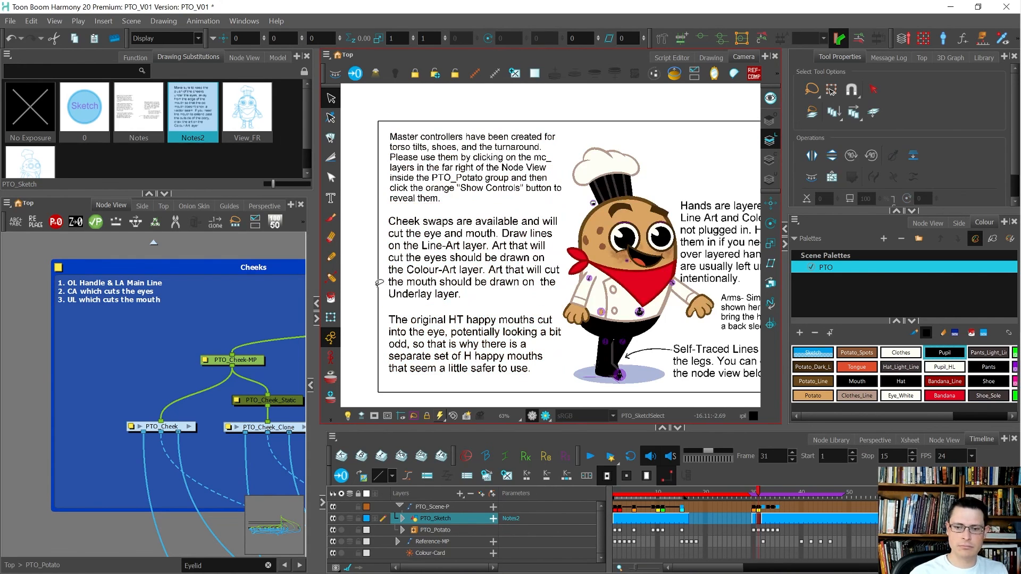
scroll(379, 283, down, 3)
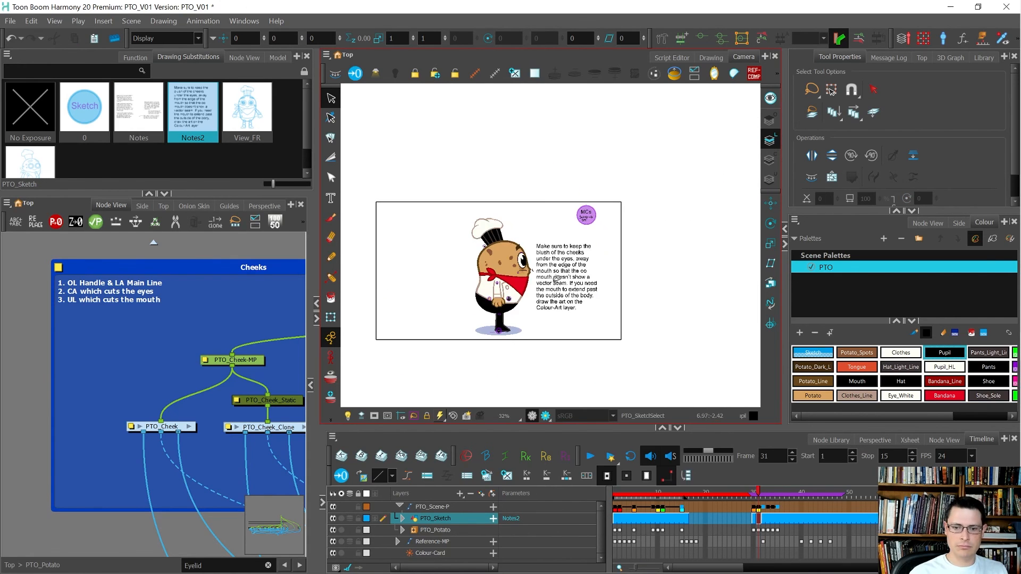
scroll(556, 279, up, 5)
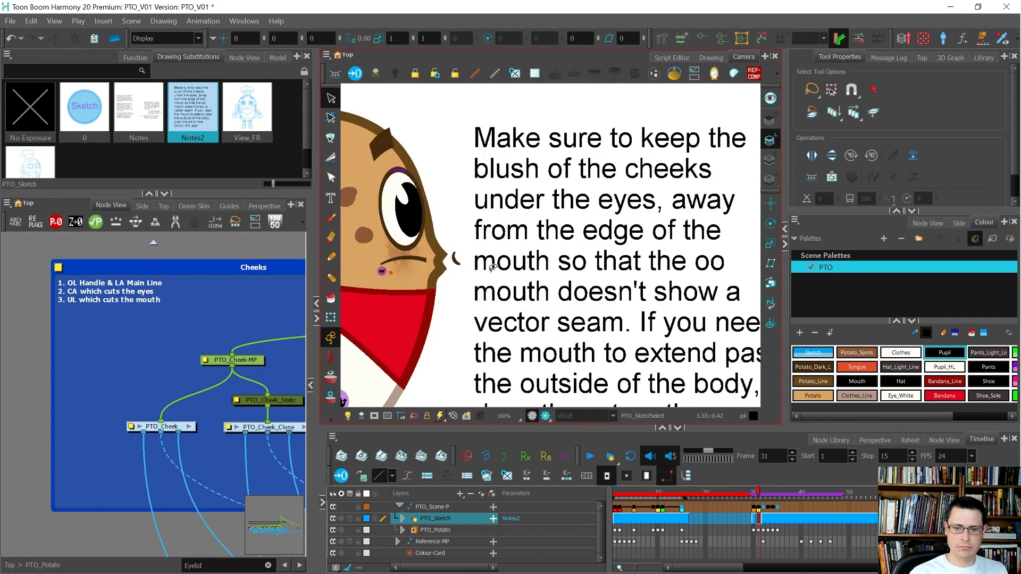
key(shift+t)
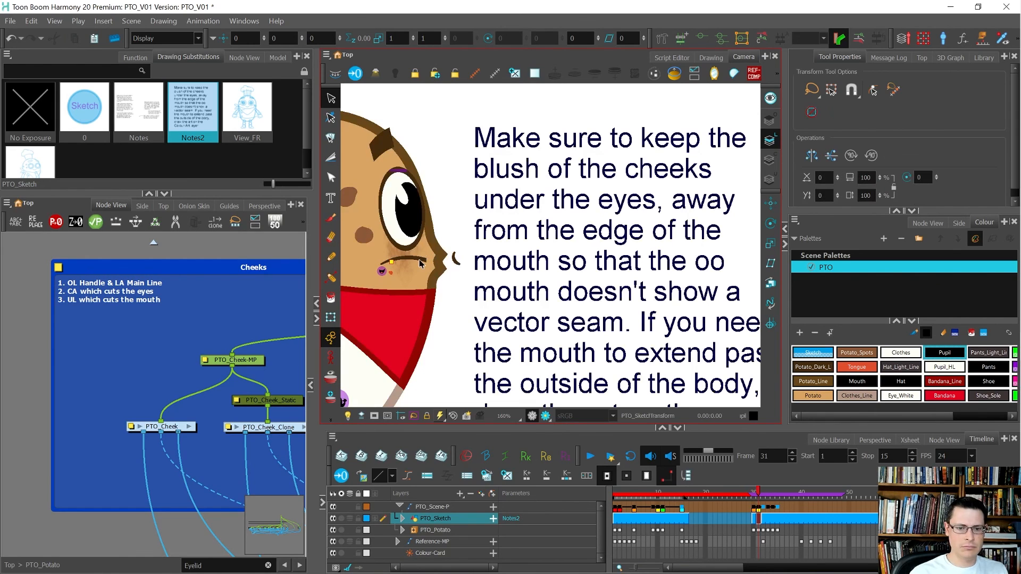
click(421, 260)
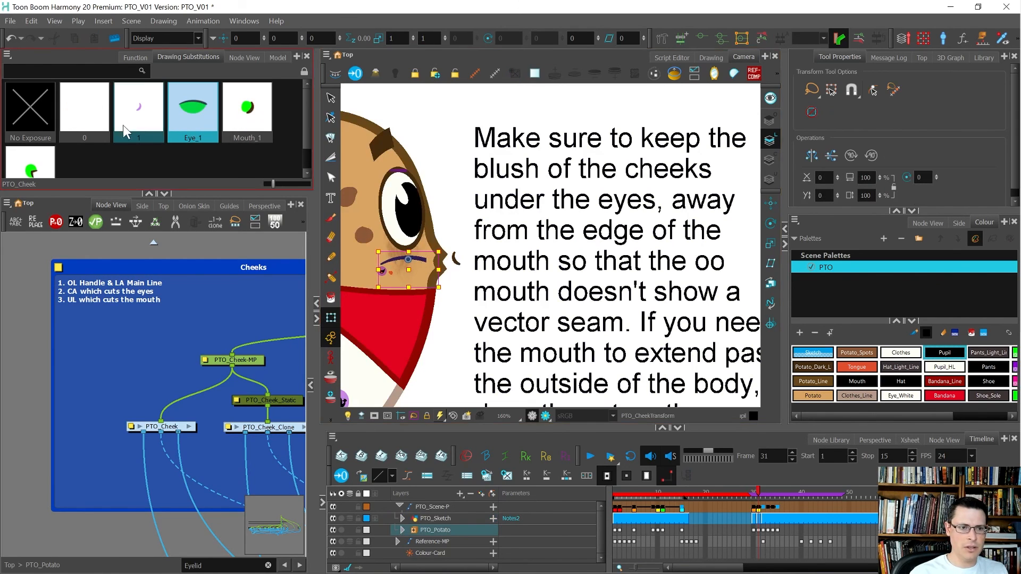
click(53, 162)
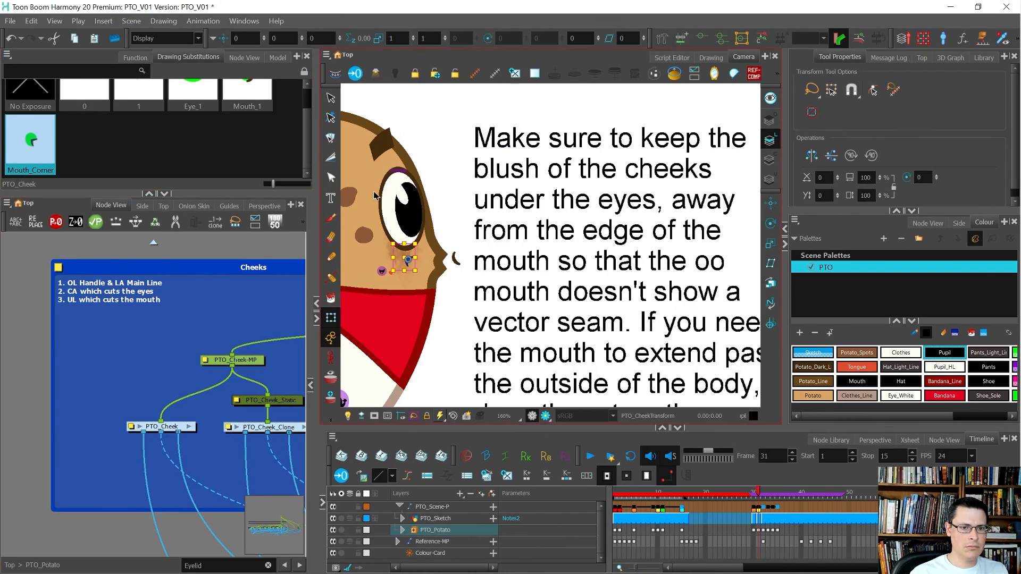
Step: On frame 30, select the smiling potato's cheek and enlarge the drawing substitutions area to show all of its cheek drawings
key(comma)
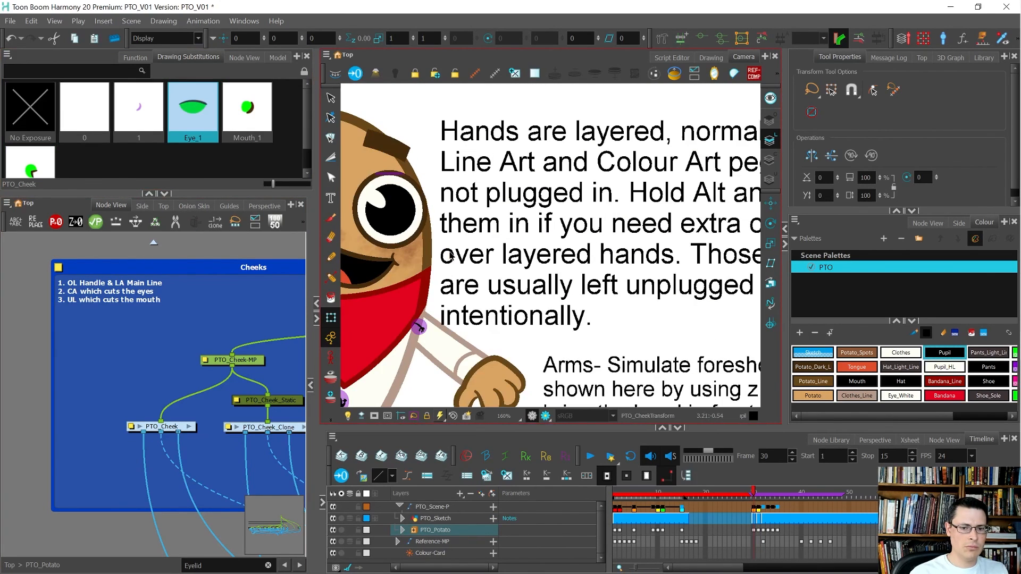
click(395, 263)
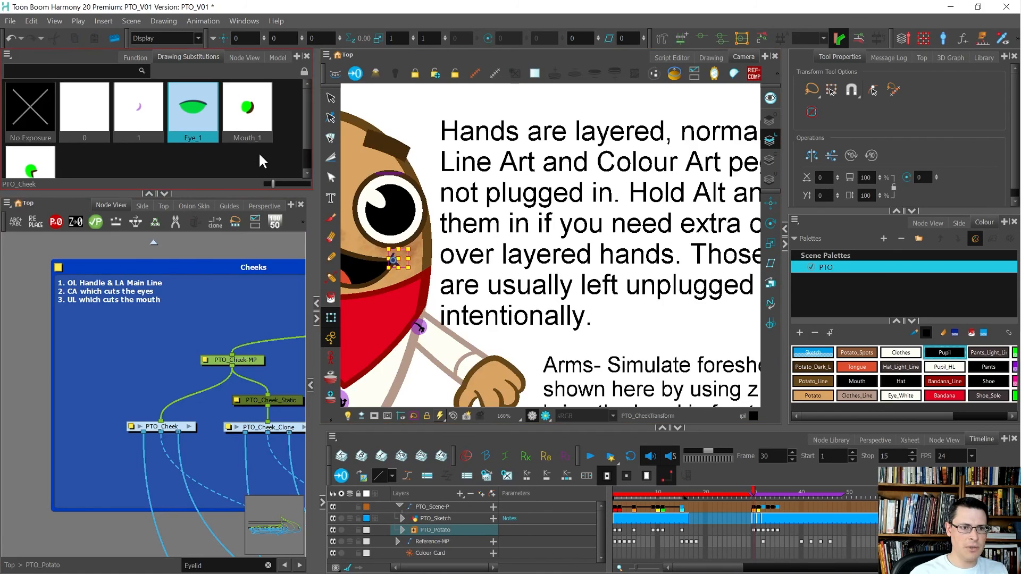
drag(221, 195, 222, 222)
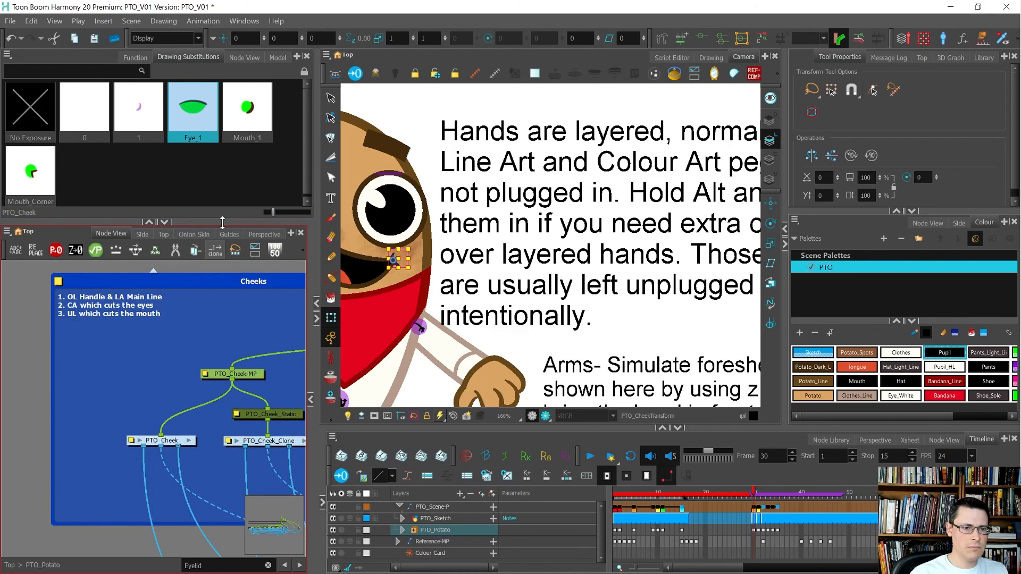
scroll(441, 206, down, 2)
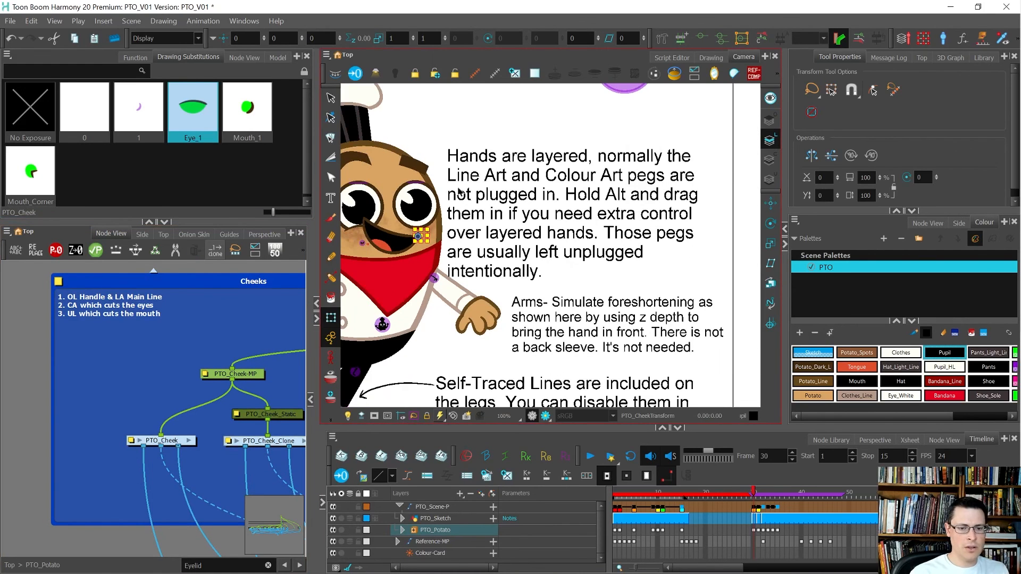
Step: Deselect the cheek, save the scene, and review the annotated frames before returning to frame 1
click(419, 126)
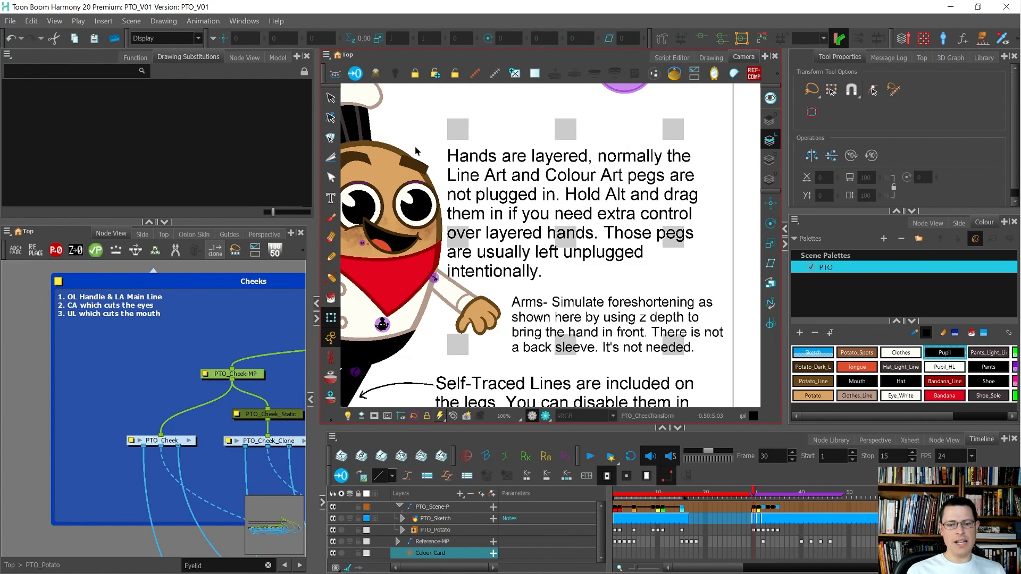
scroll(465, 202, down, 3)
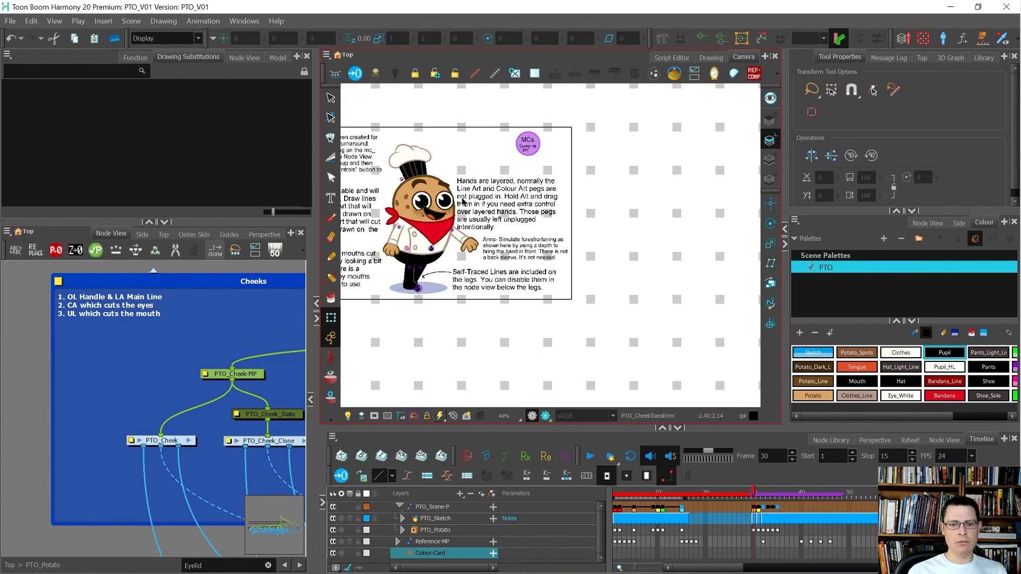
scroll(462, 201, down, 1)
key(period)
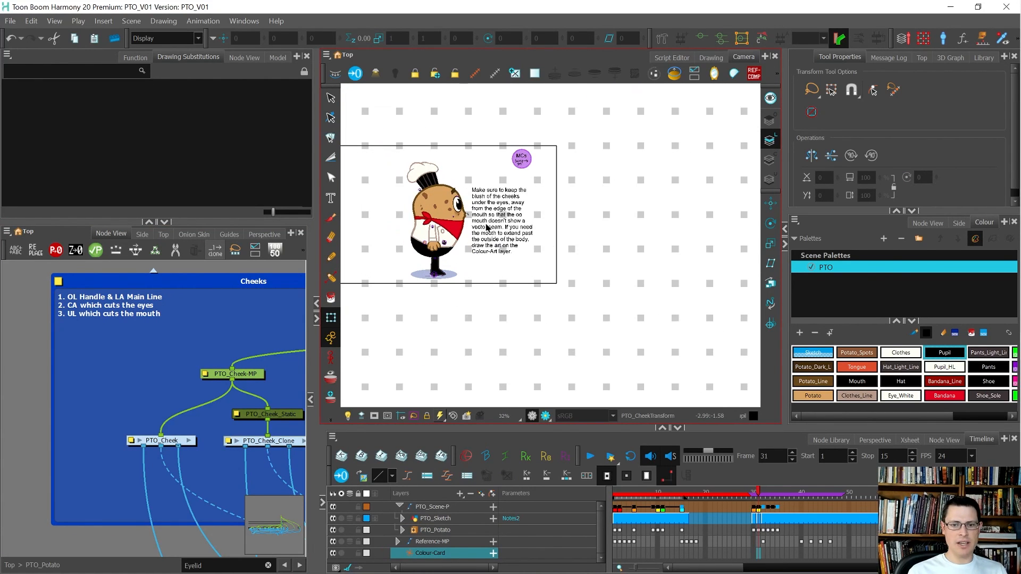
key(period)
key(comma)
key(comma)
key(comma)
key(comma)
key(comma)
key(comma)
key(comma)
key(comma)
key(comma)
key(comma)
key(comma)
key(comma)
key(comma)
key(comma)
key(comma)
key(comma)
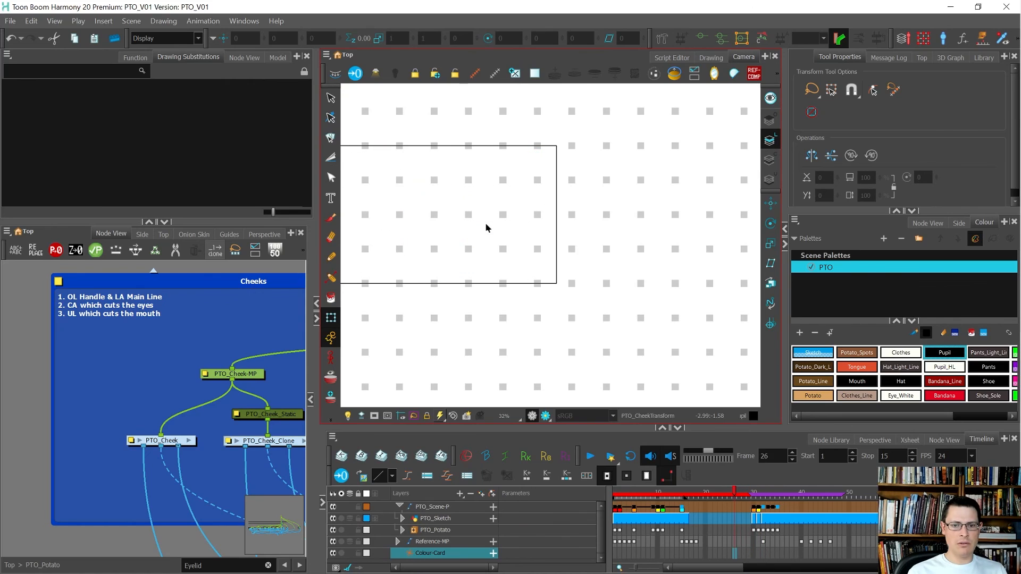
key(shift+comma)
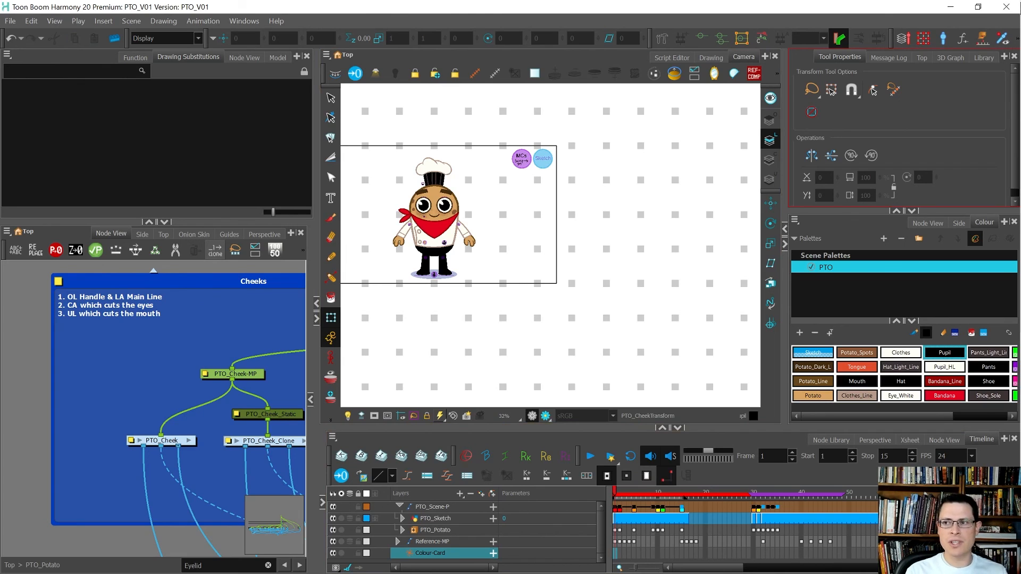
Step: Close Harmony, reopen the PTO_V01 scene from its project folder, and scrub through the timeline to check the rig's poses
click(1007, 5)
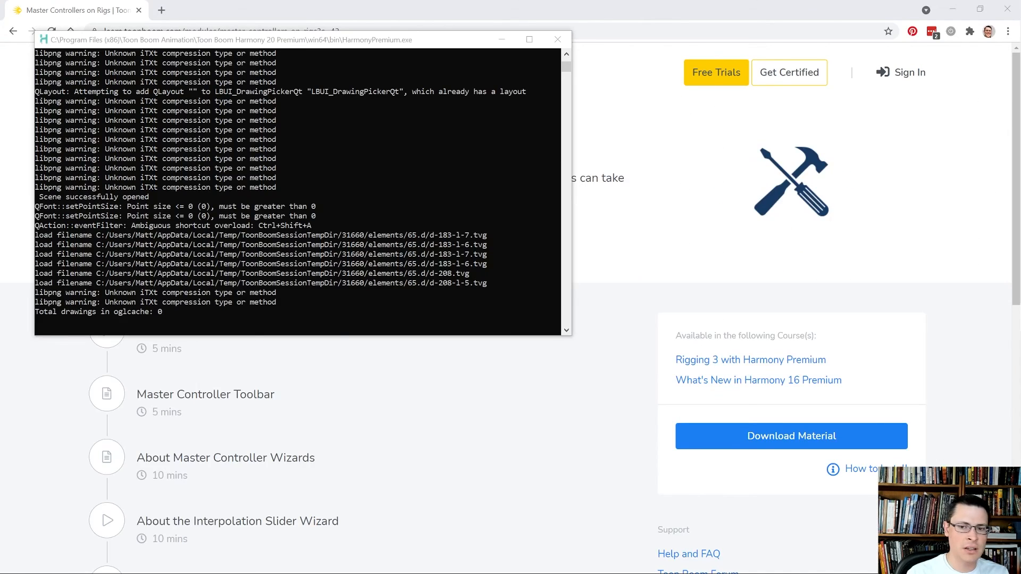
drag(1, 311, 559, 87)
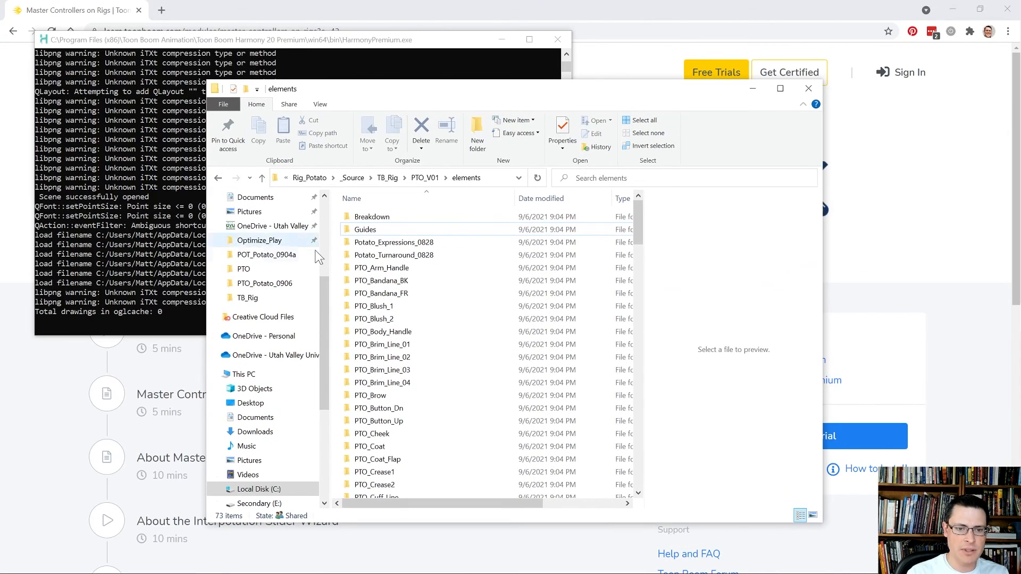
click(428, 183)
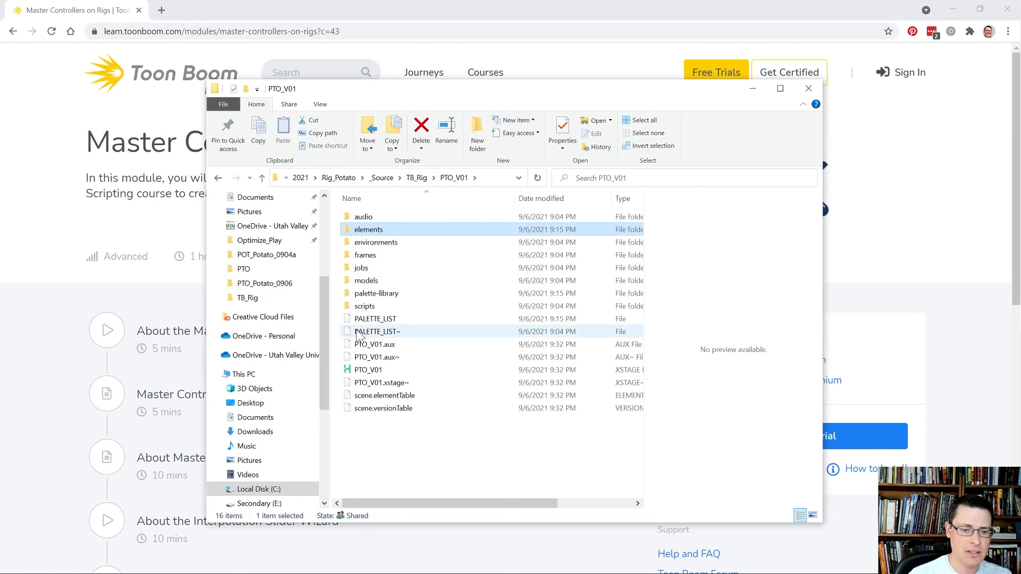
double_click(355, 372)
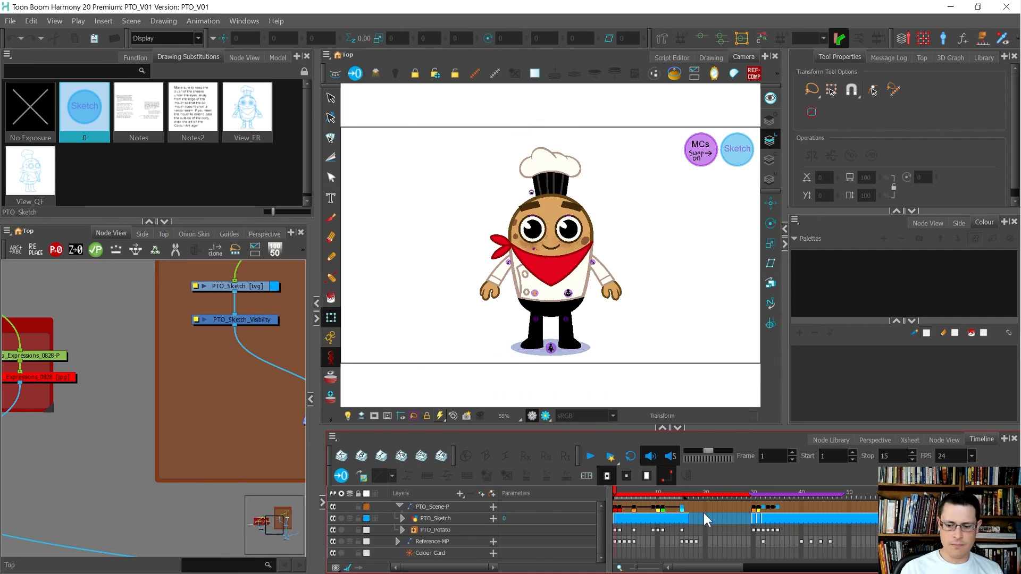
drag(615, 496, 909, 492)
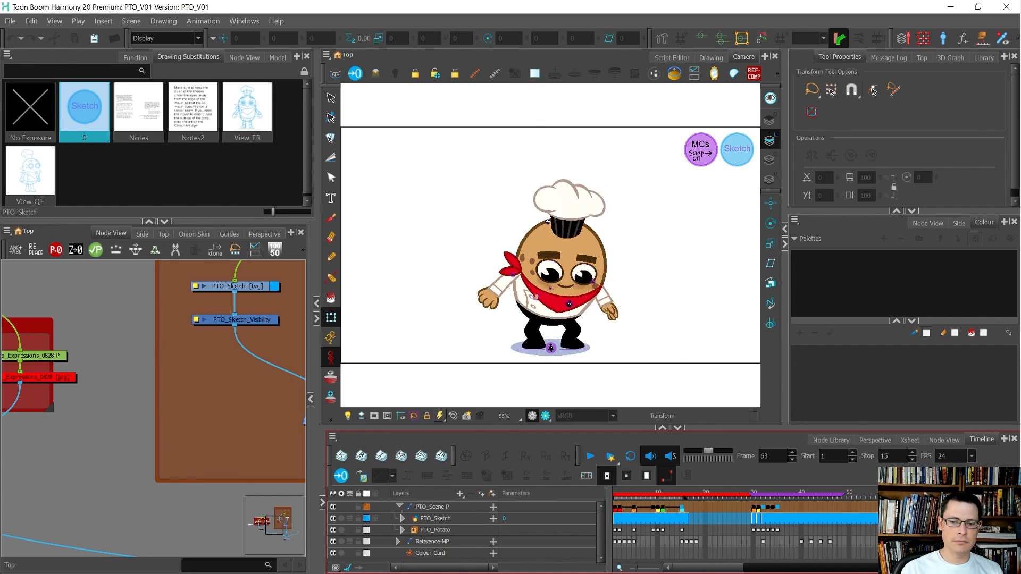